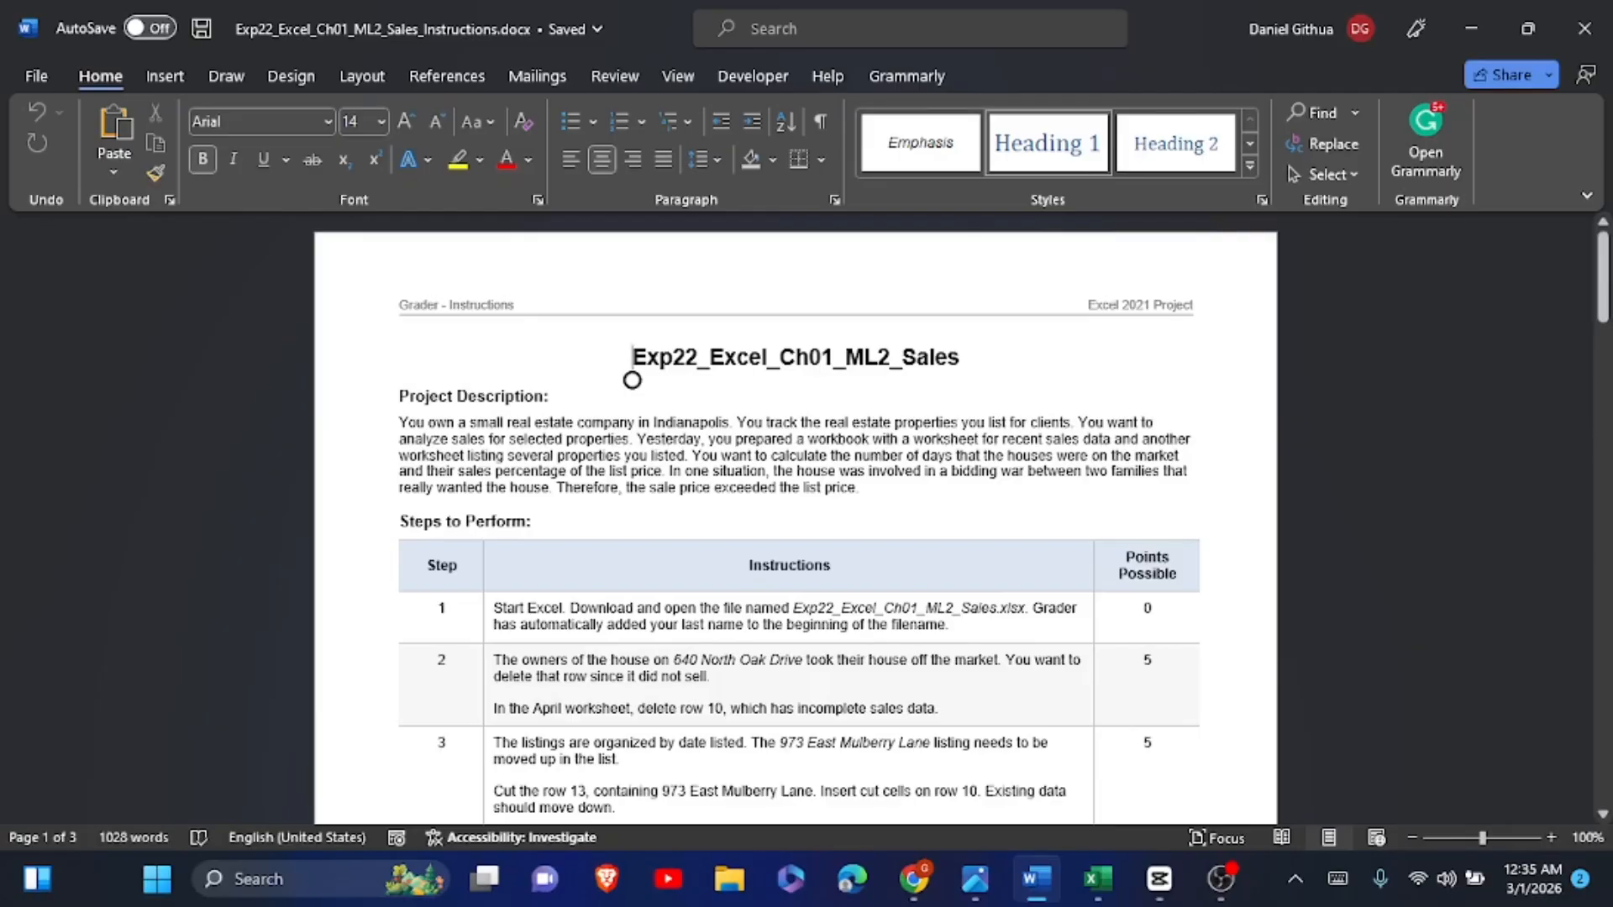
Step: Highlight the step 1 instruction text in yellow in the instructions table
click(489, 617)
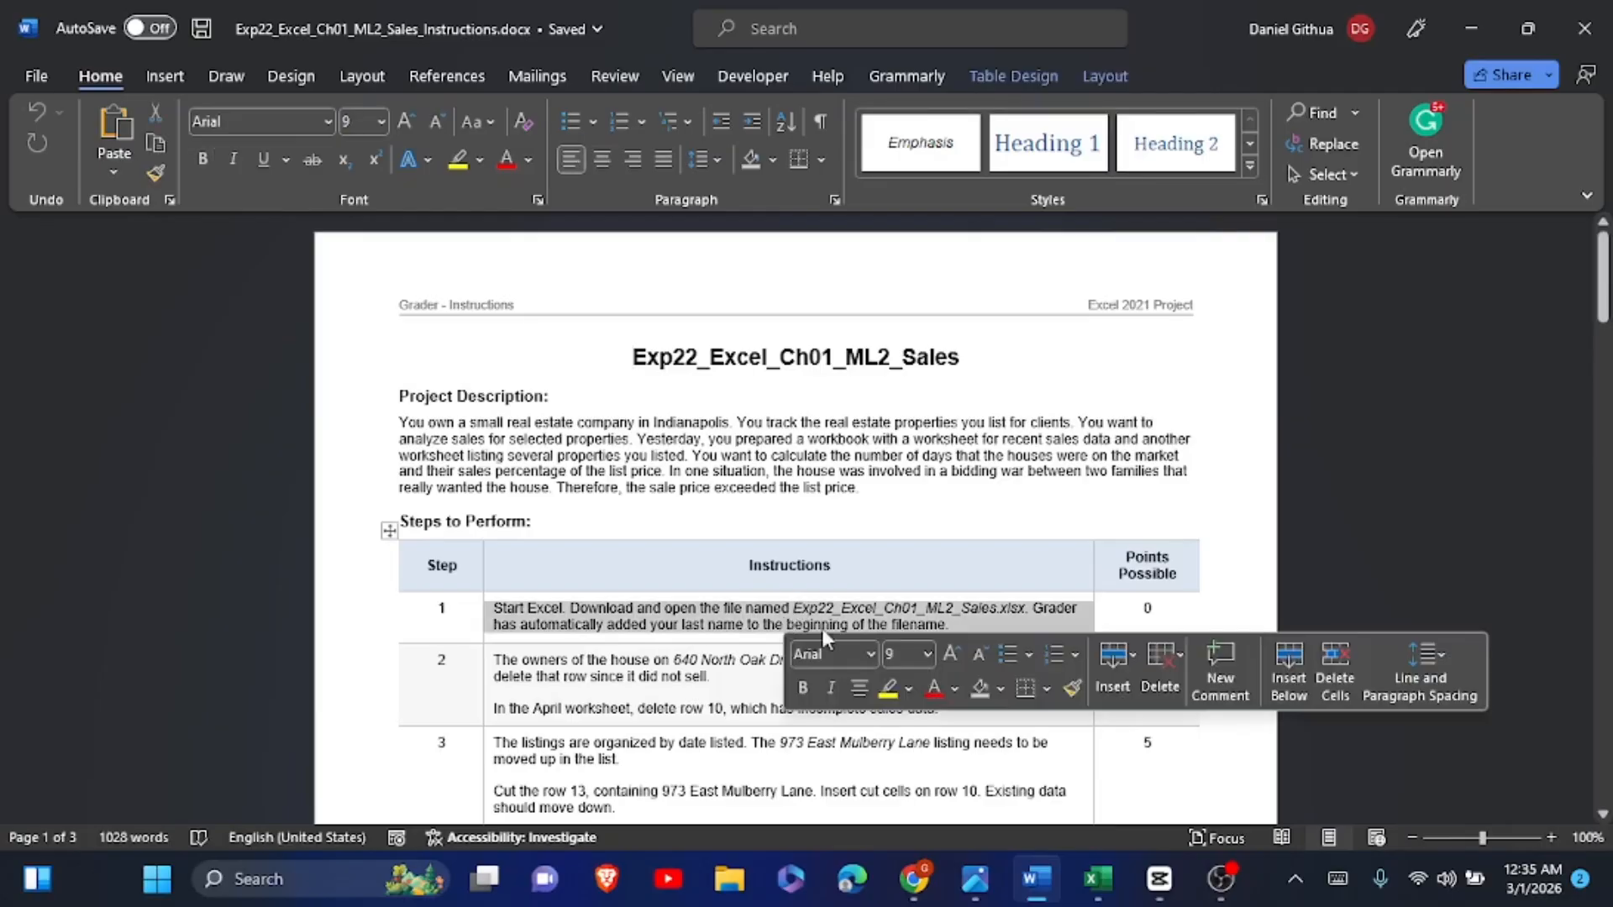
click(888, 689)
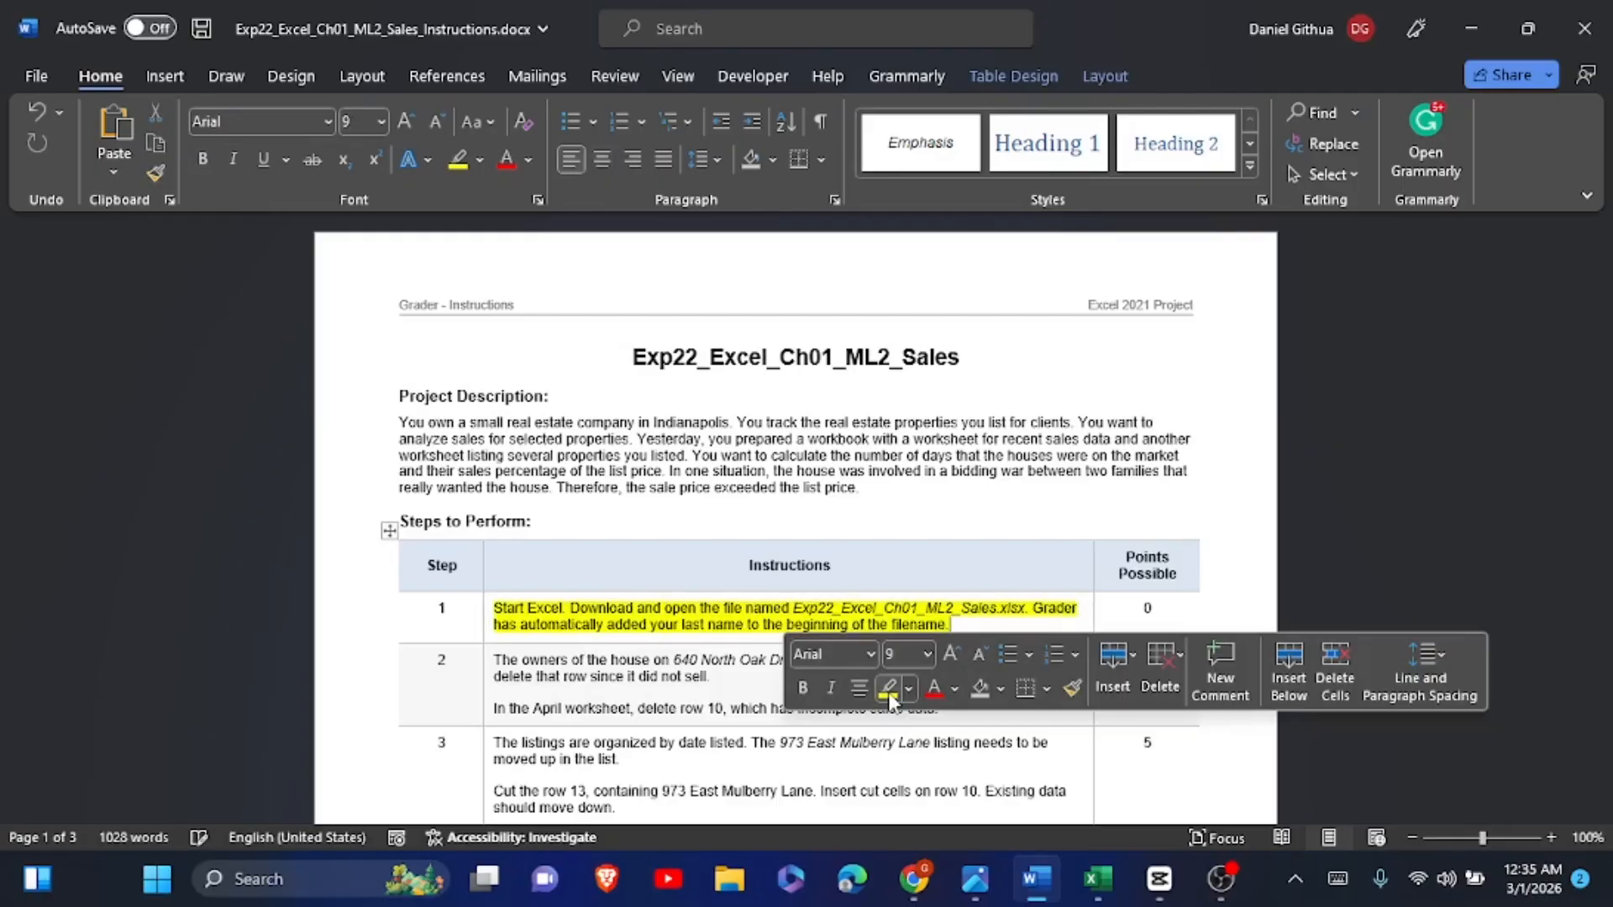
click(722, 713)
drag(722, 720, 723, 554)
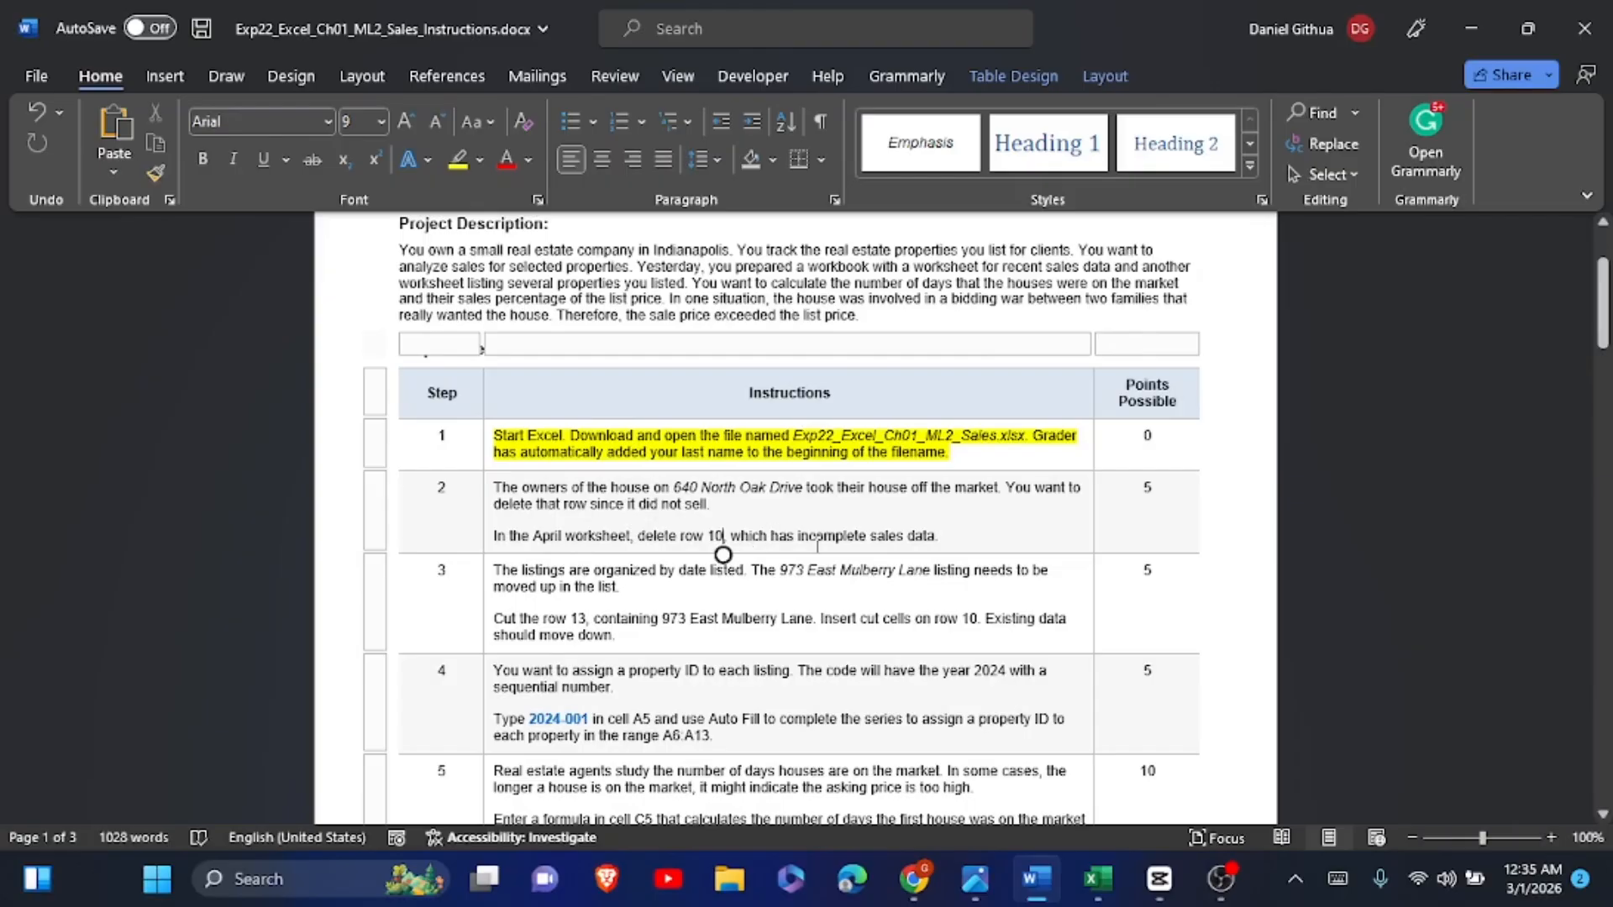
click(1094, 878)
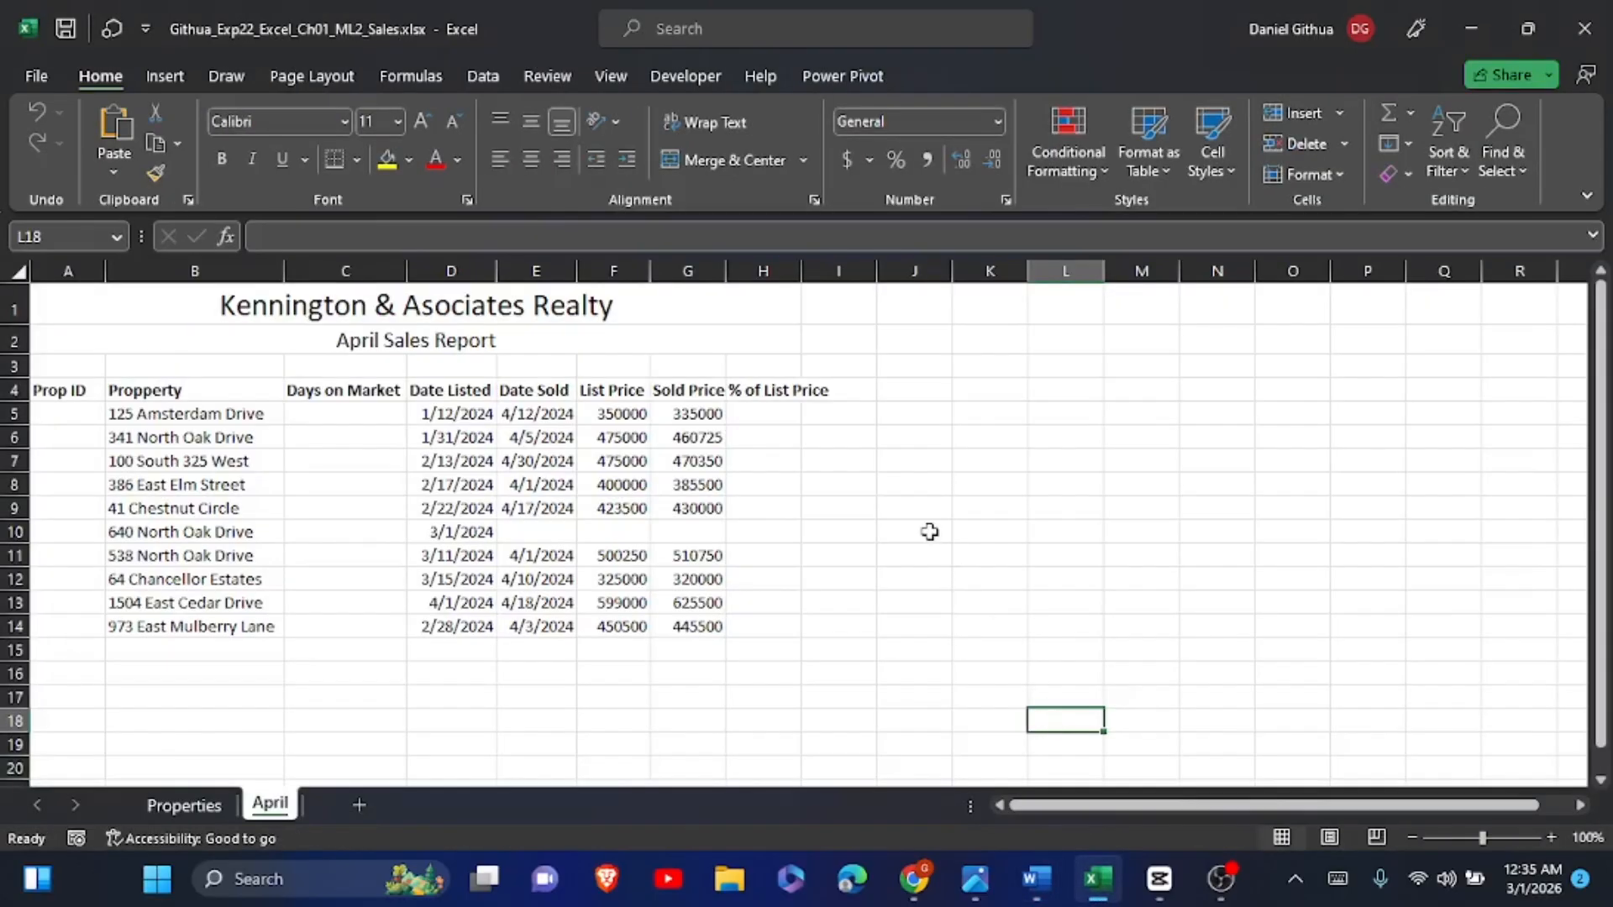
click(929, 532)
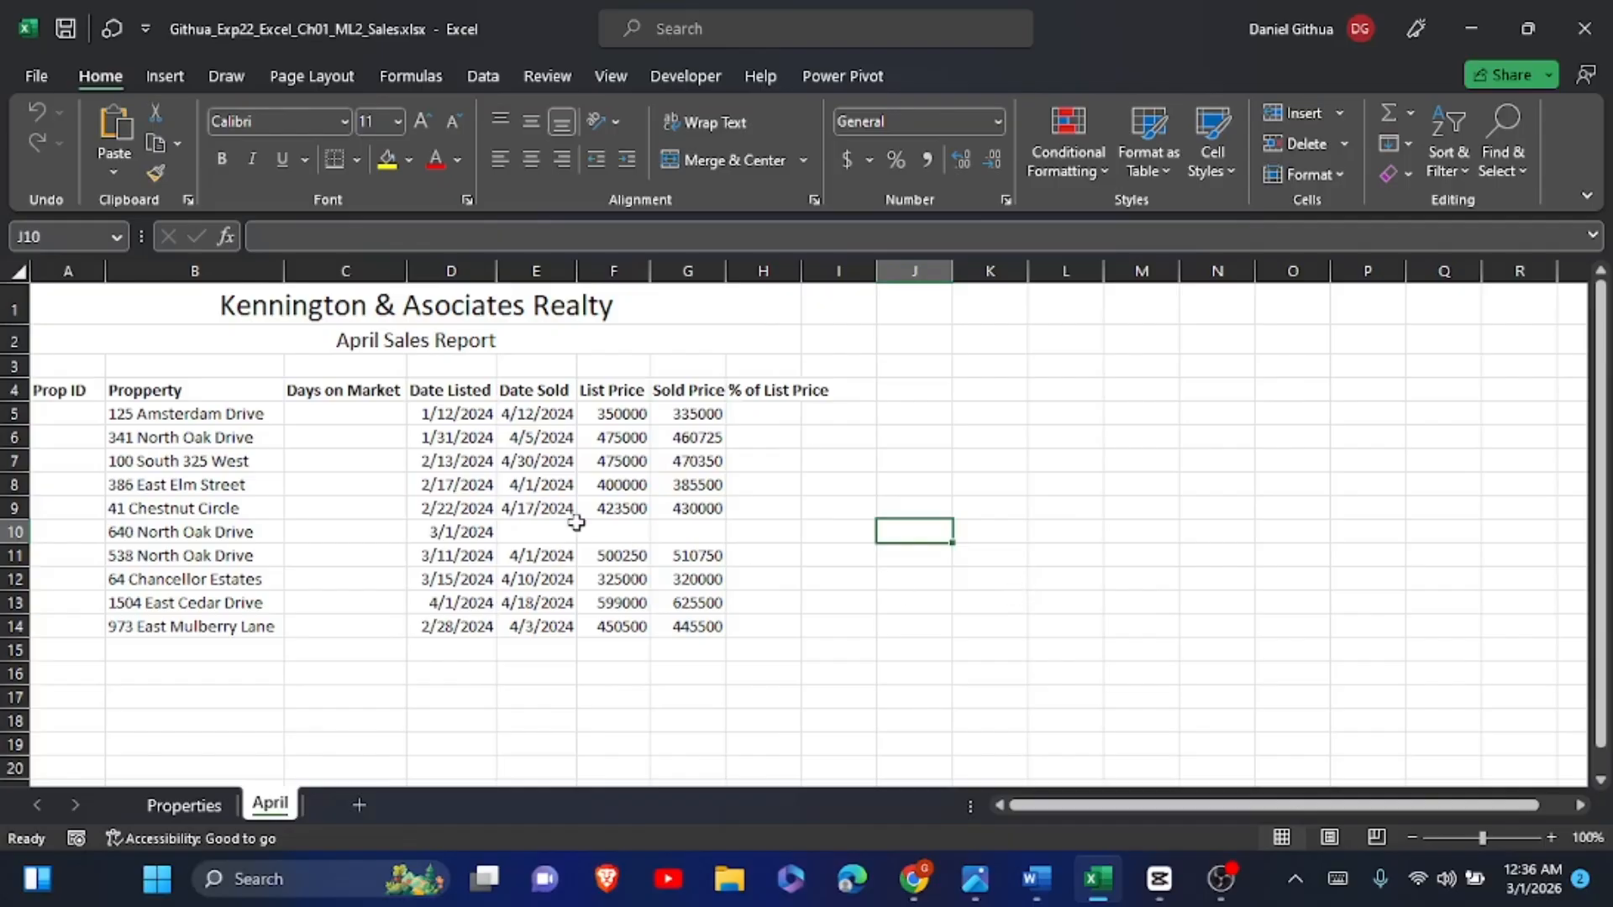
click(12, 532)
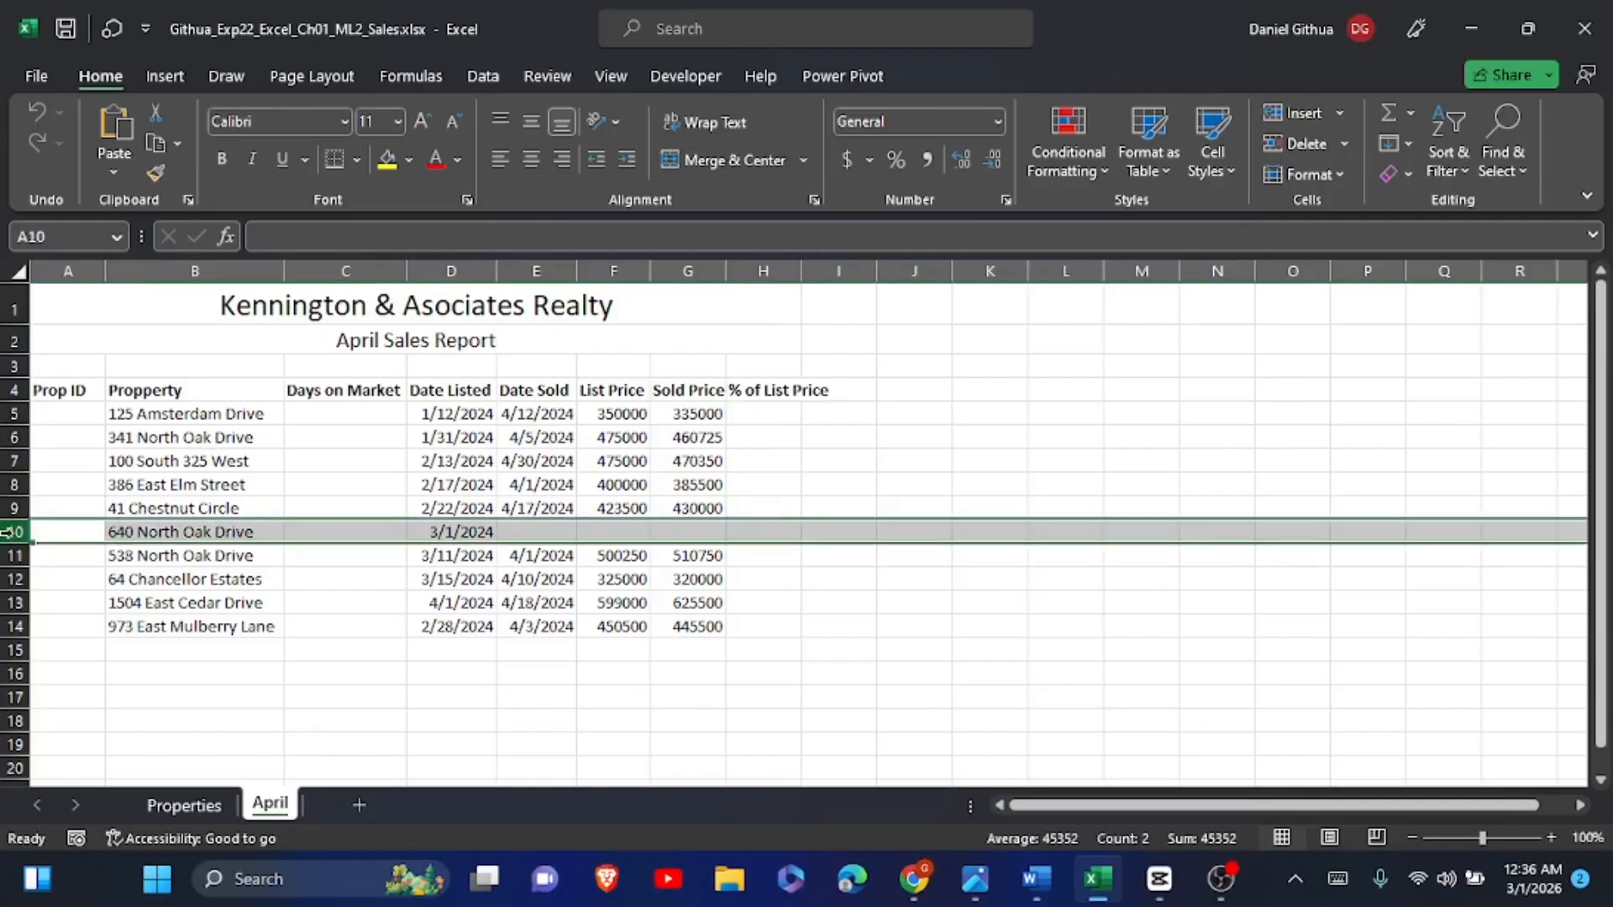
click(1304, 143)
click(1044, 558)
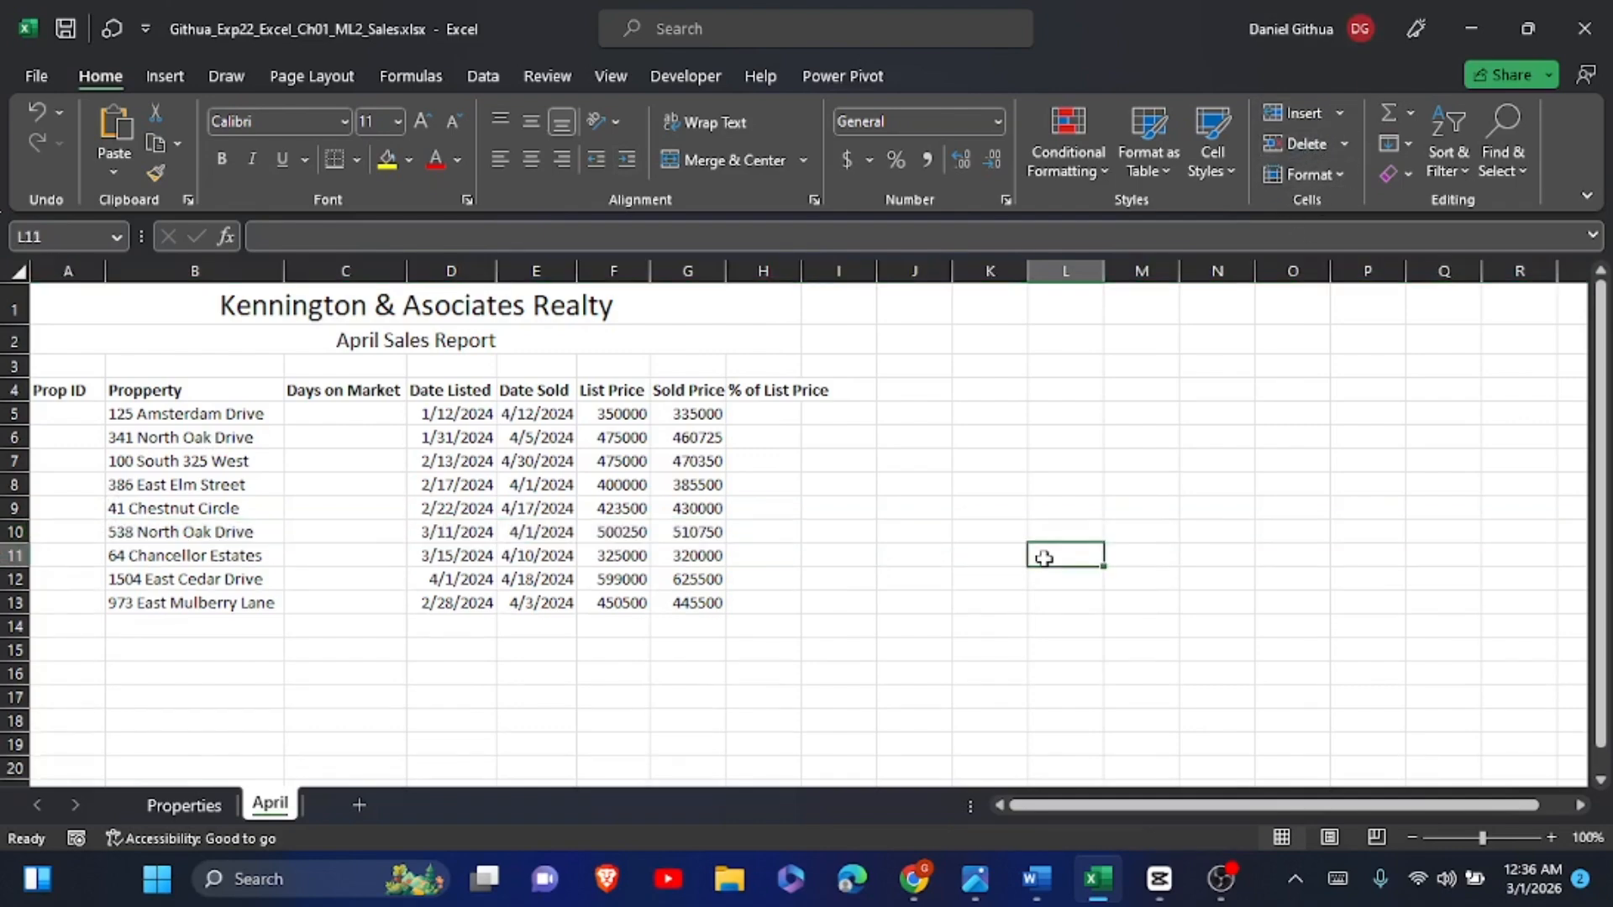
Step: Switch back to the Word instructions and highlight the step 2 text in yellow
key(alt+Tab)
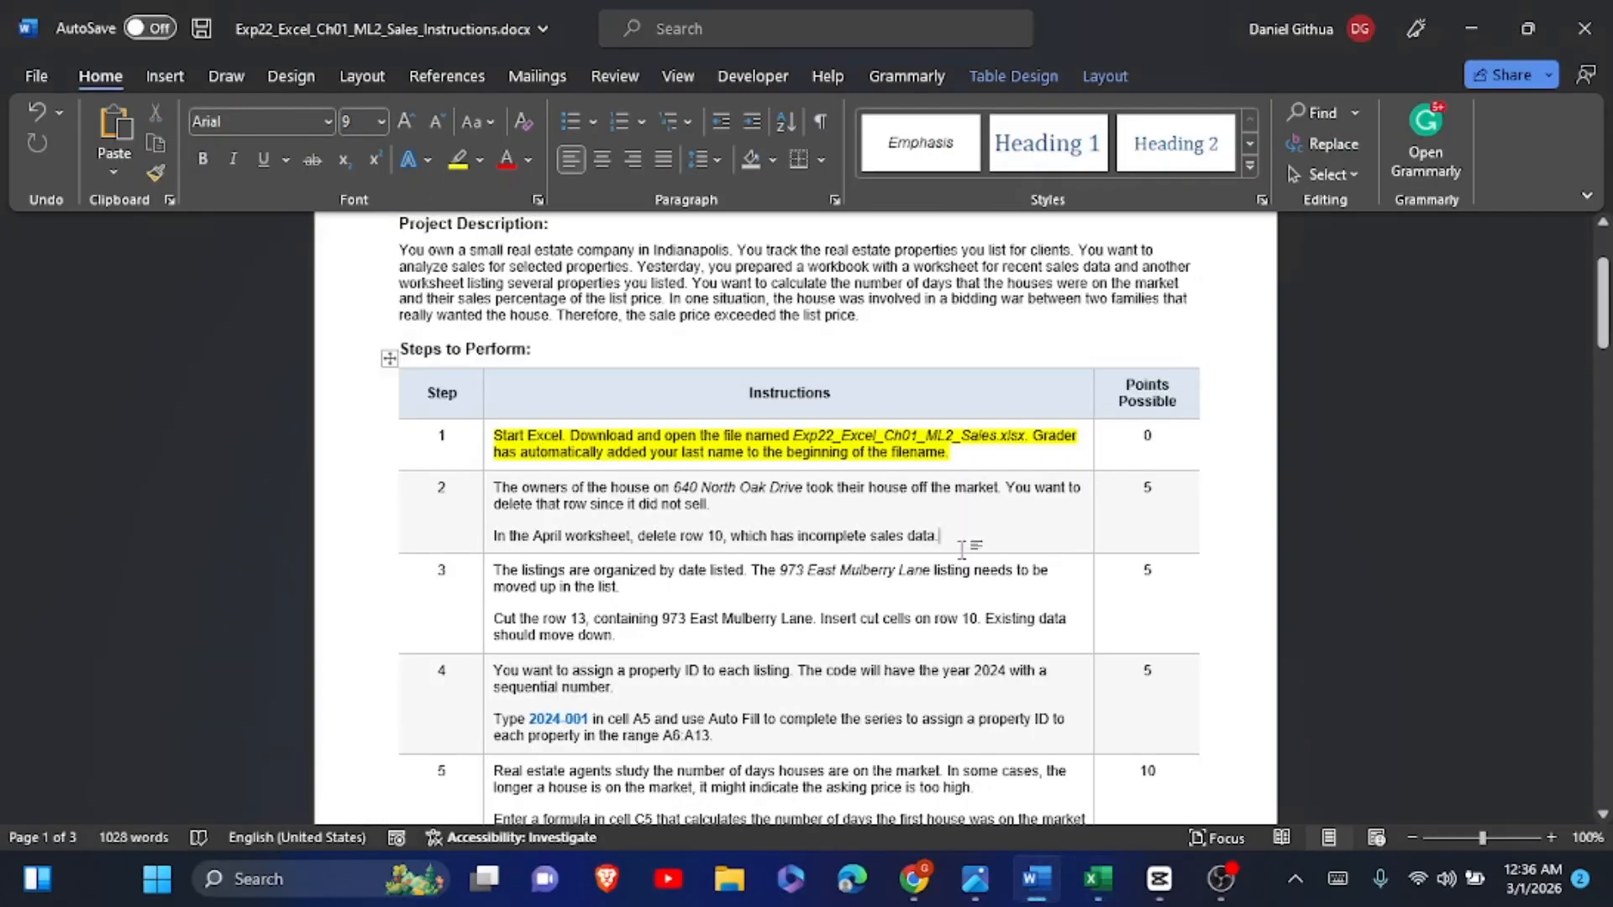
drag(943, 538, 537, 536)
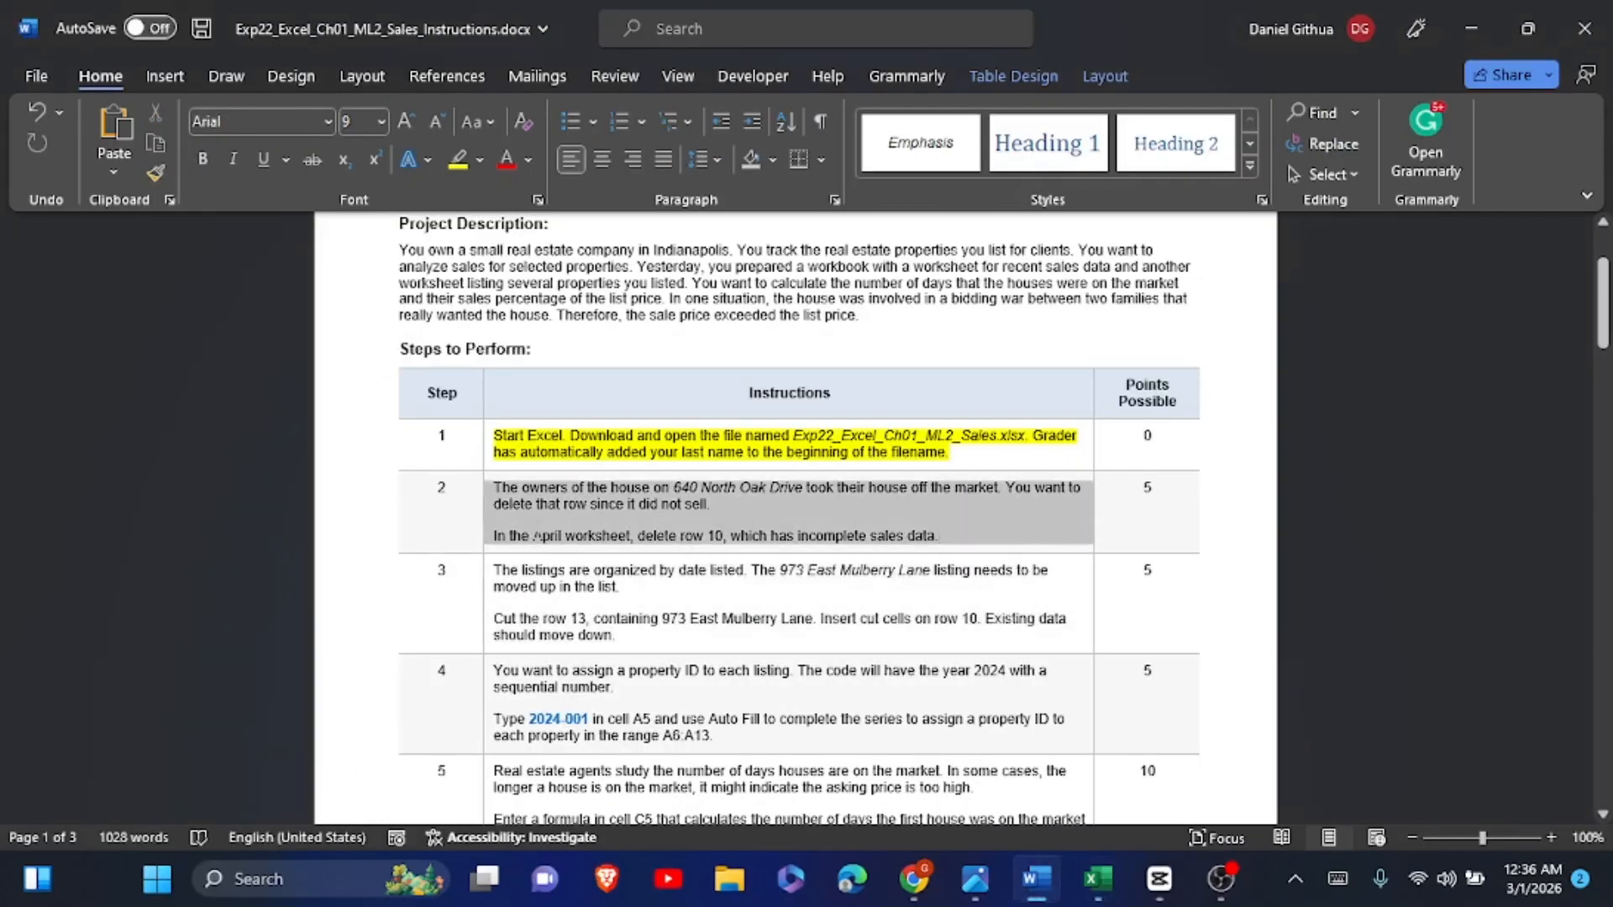
click(646, 489)
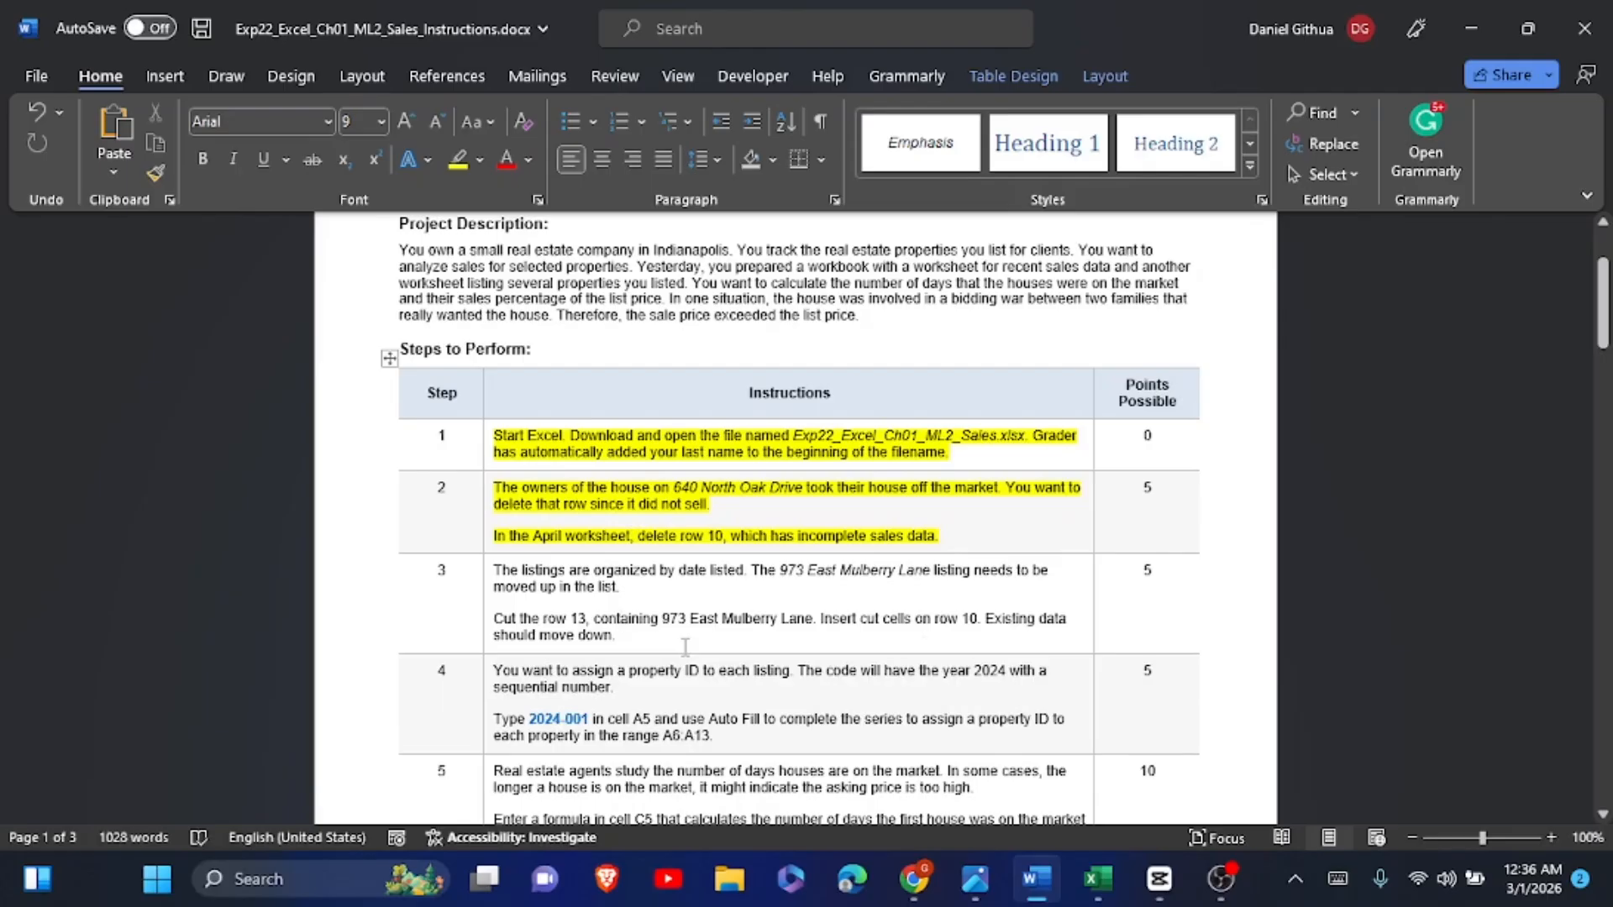
click(1098, 878)
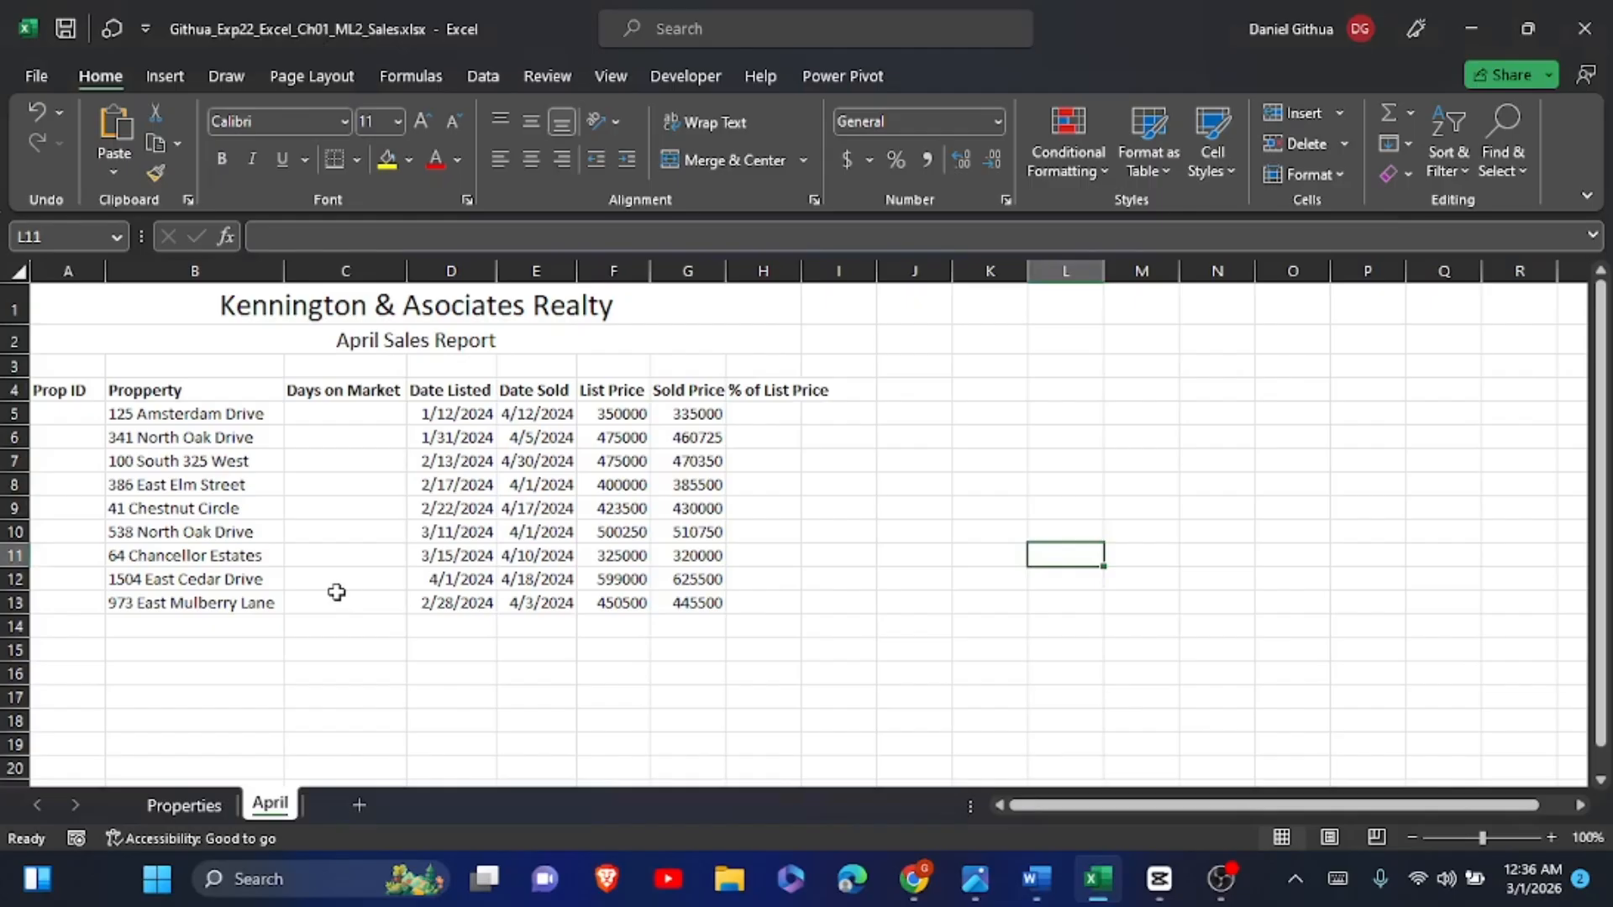
click(6, 601)
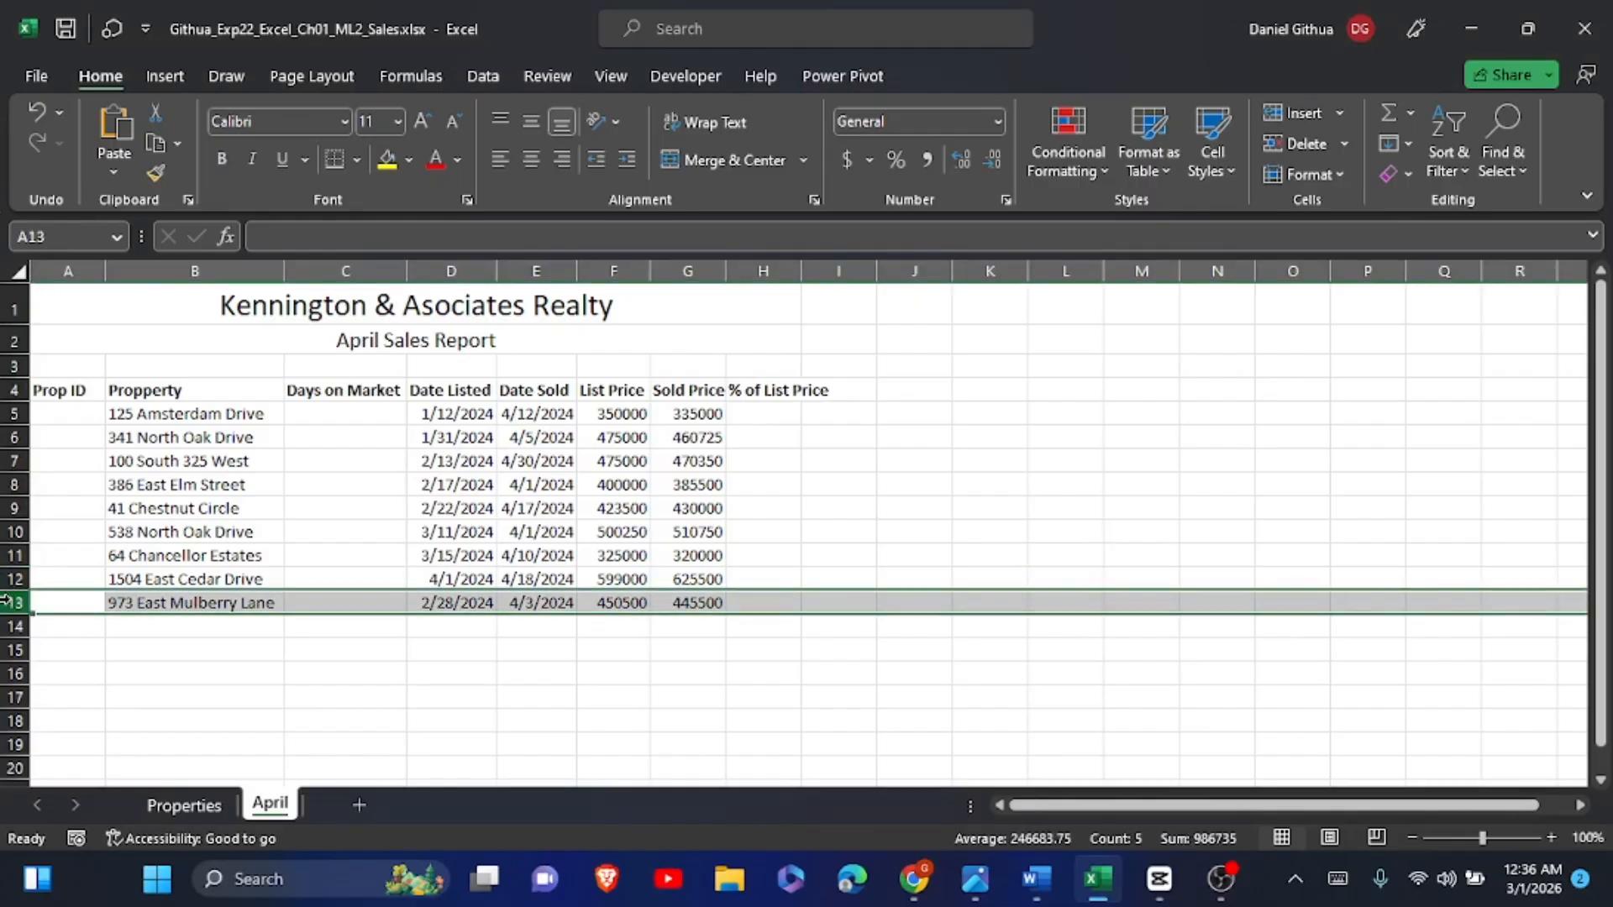
key(ctrl+x)
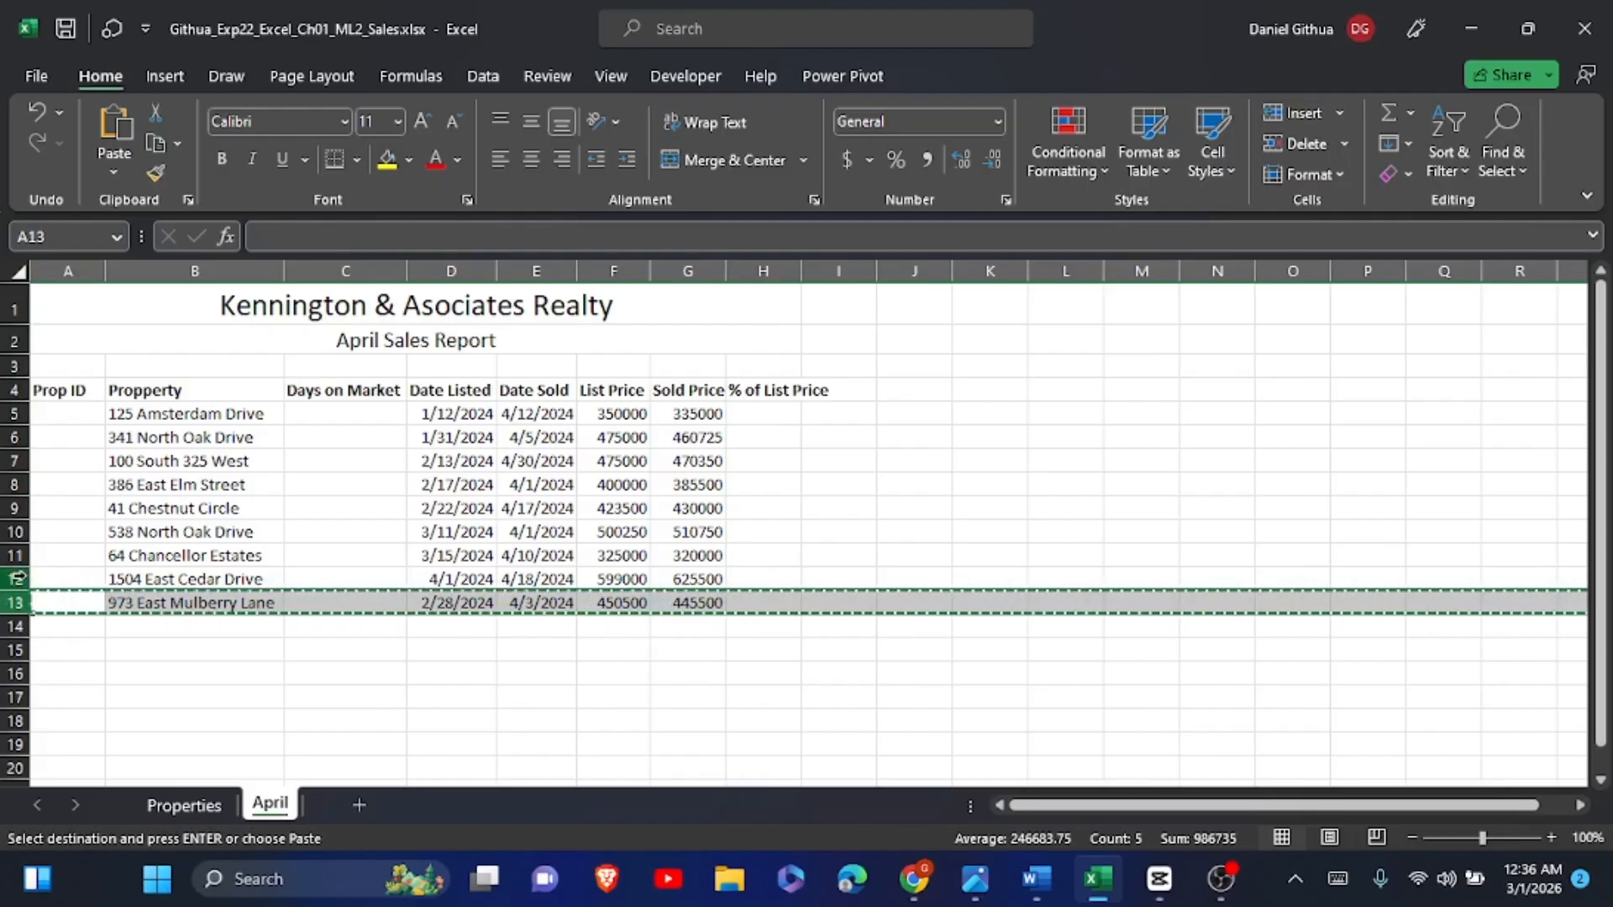
click(9, 531)
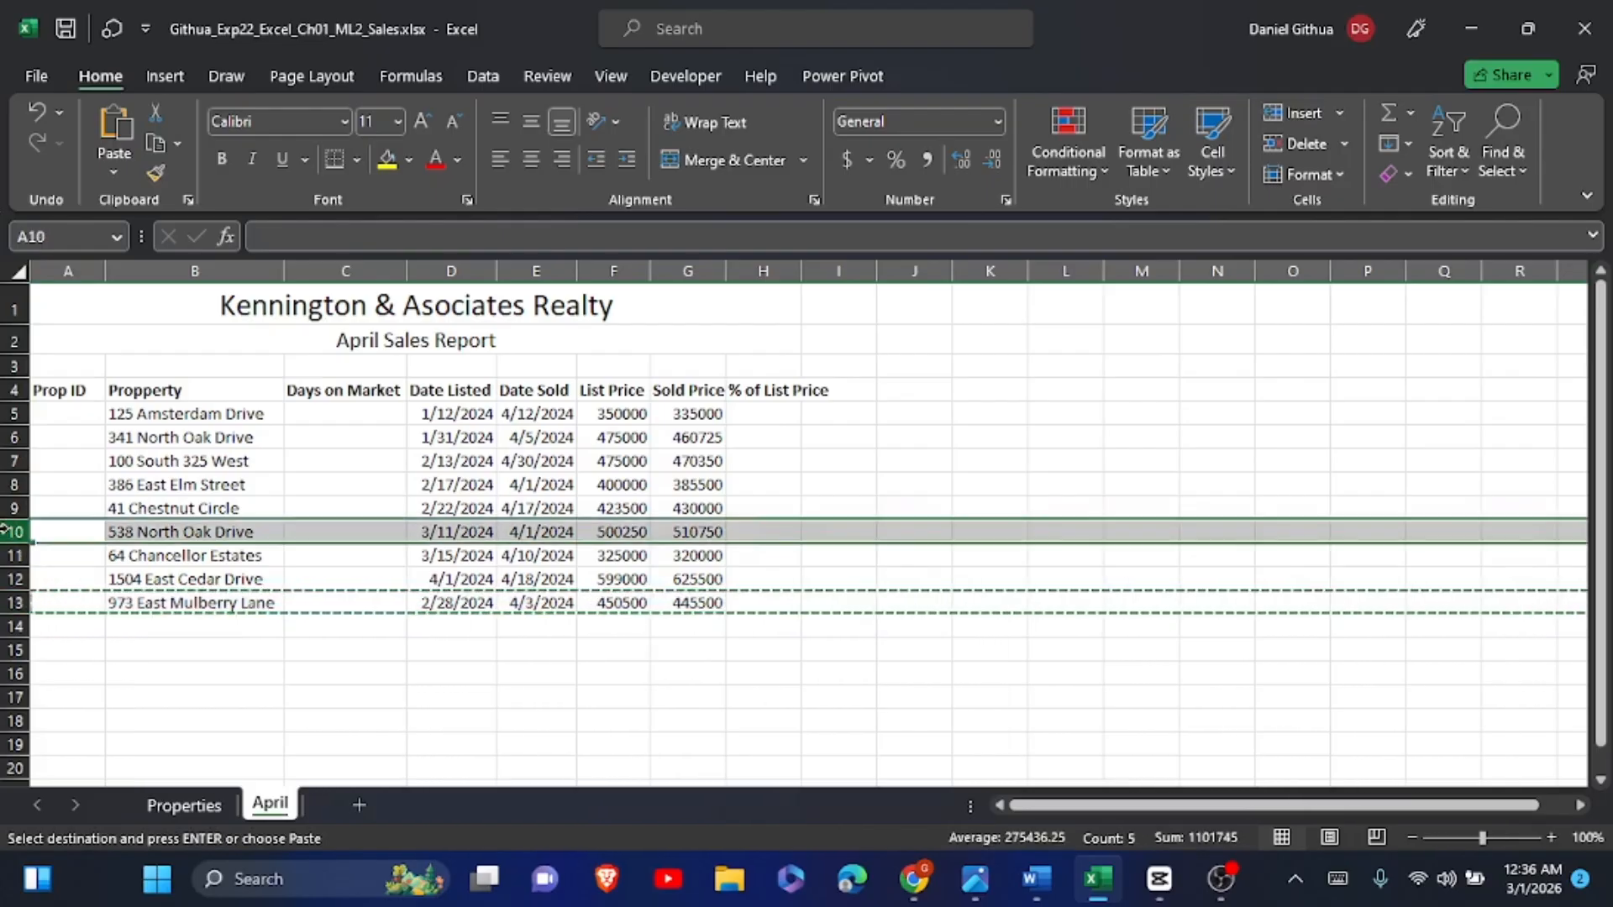
right_click(9, 531)
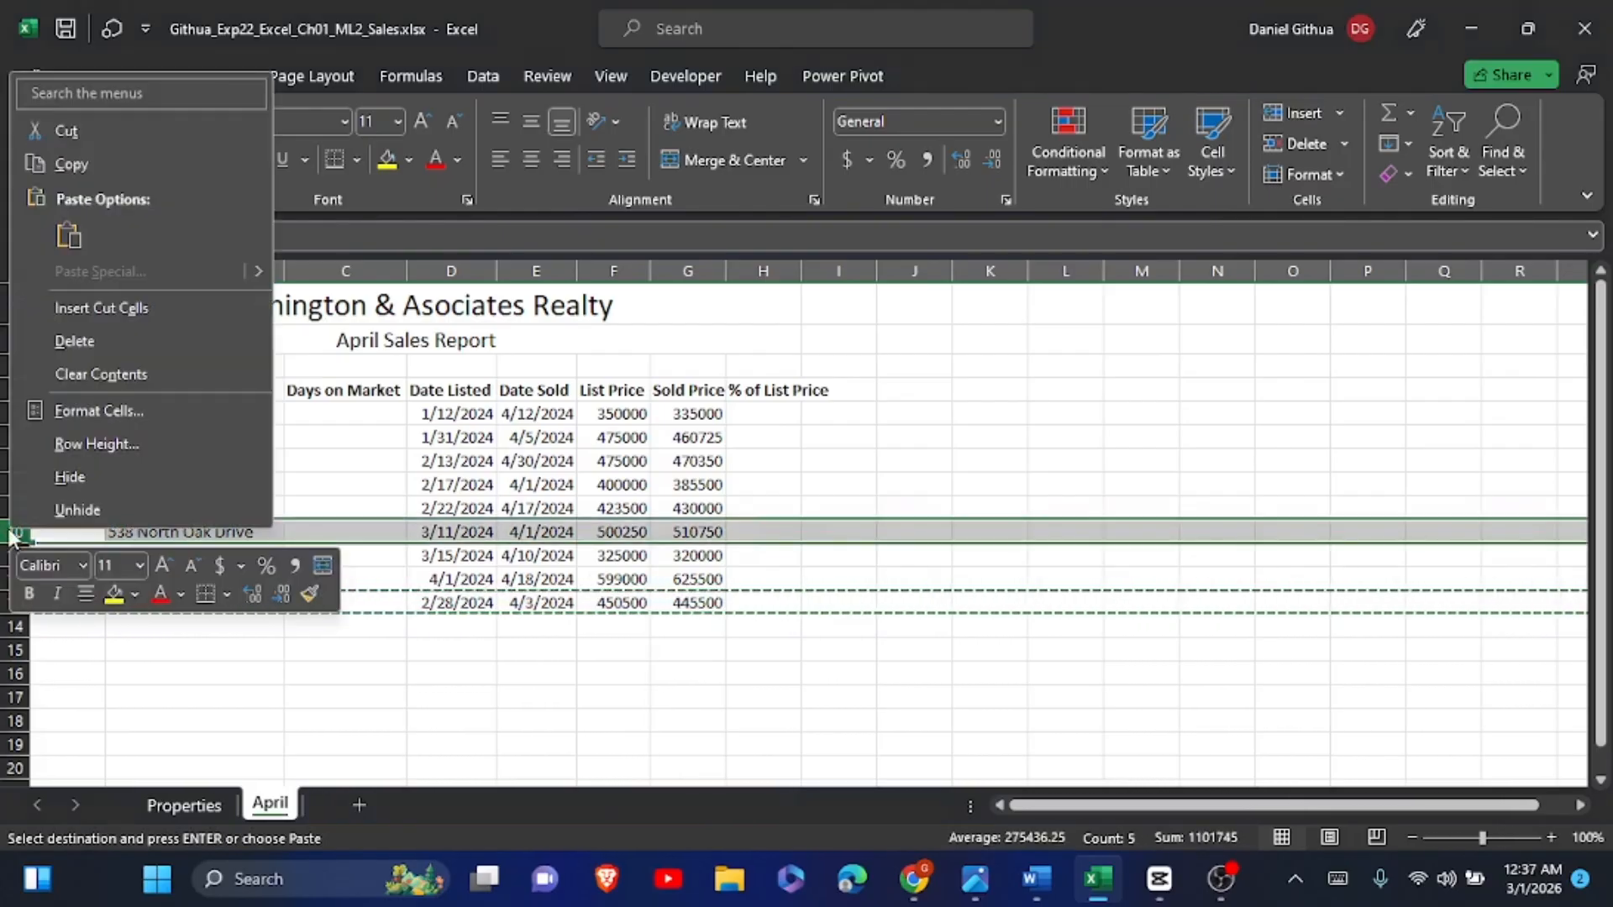
click(125, 309)
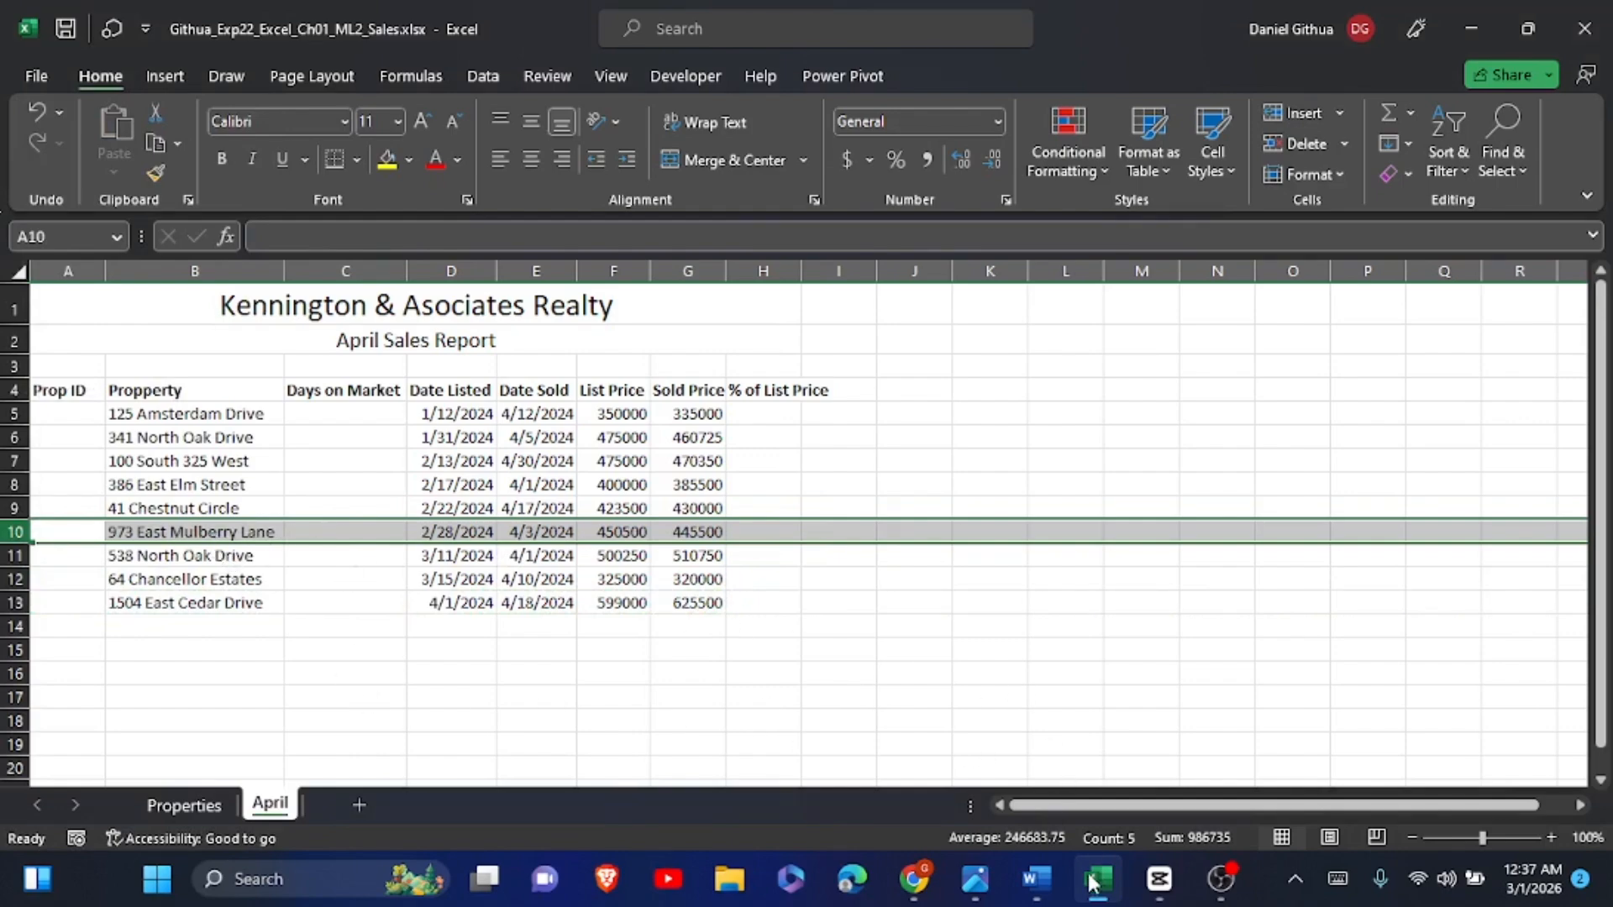
Step: Return to the Word instructions and highlight the step 3 text in yellow
click(1038, 897)
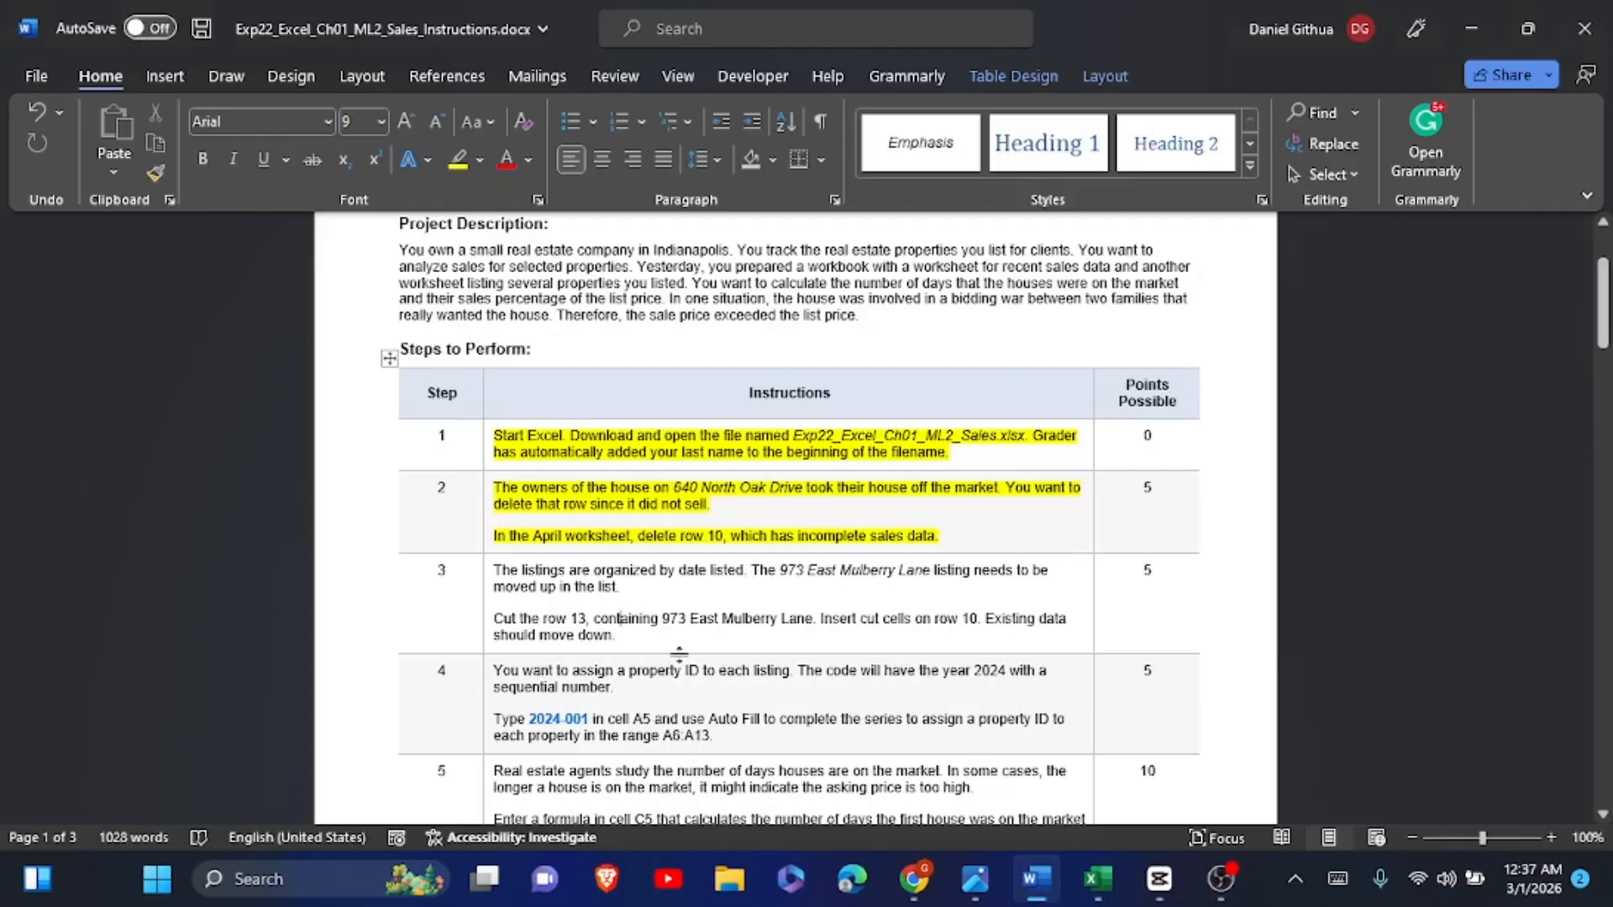
drag(619, 635, 493, 569)
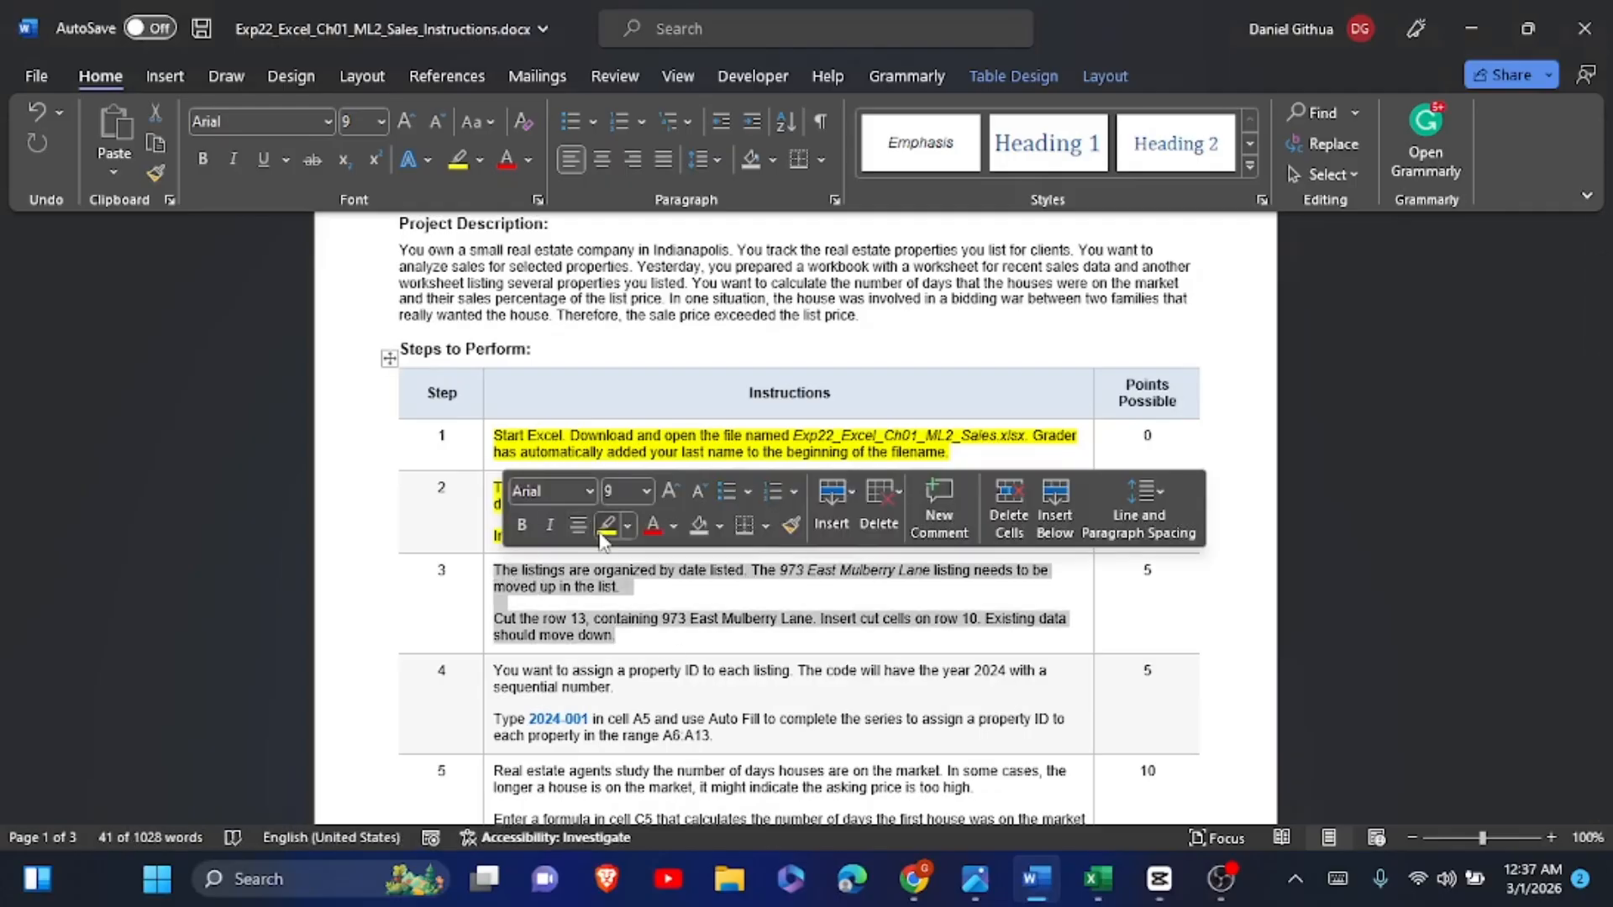
click(601, 536)
scroll(601, 538, down, 3)
click(494, 446)
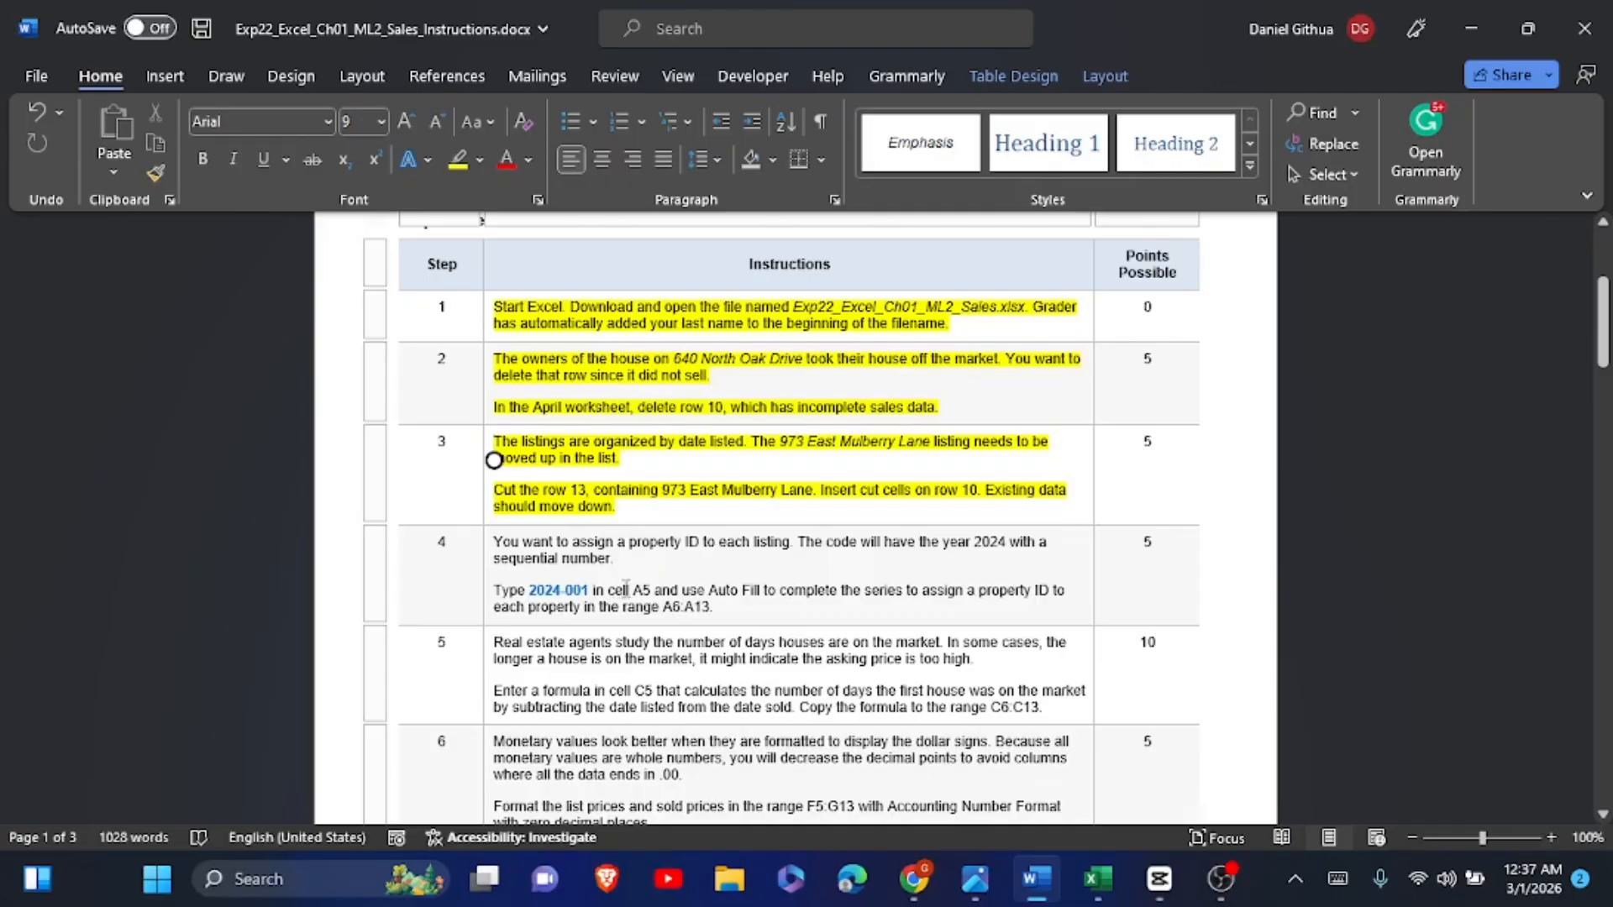
Step: Copy the property ID 2024-001 from the step 4 instruction and enter it in cell A5 of the Excel April worksheet
click(529, 590)
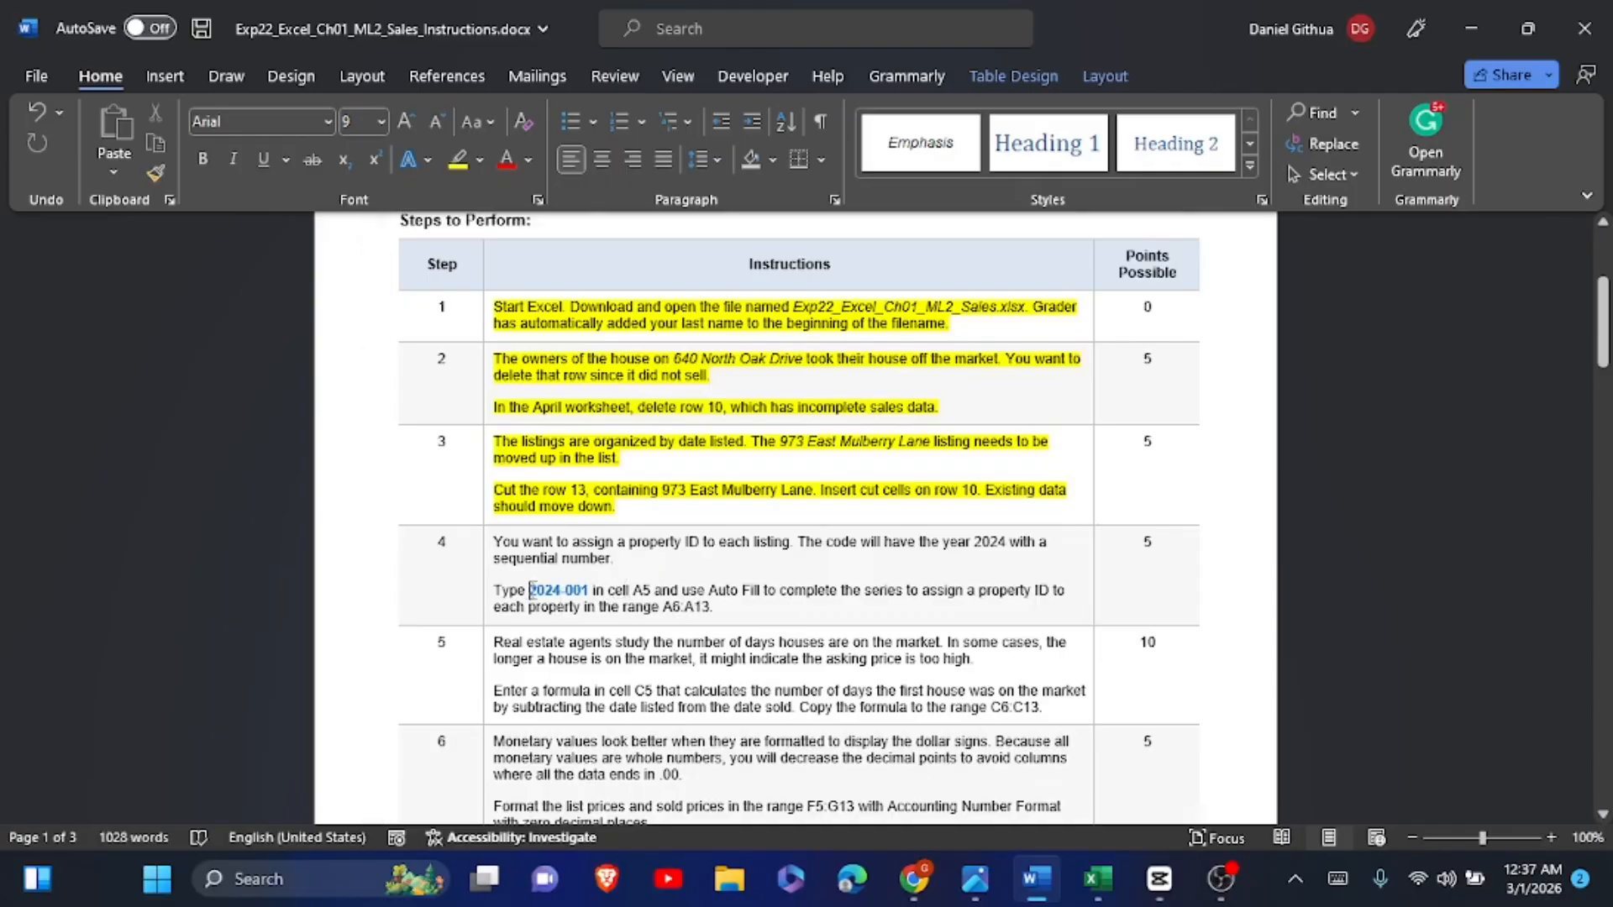
drag(530, 590, 591, 603)
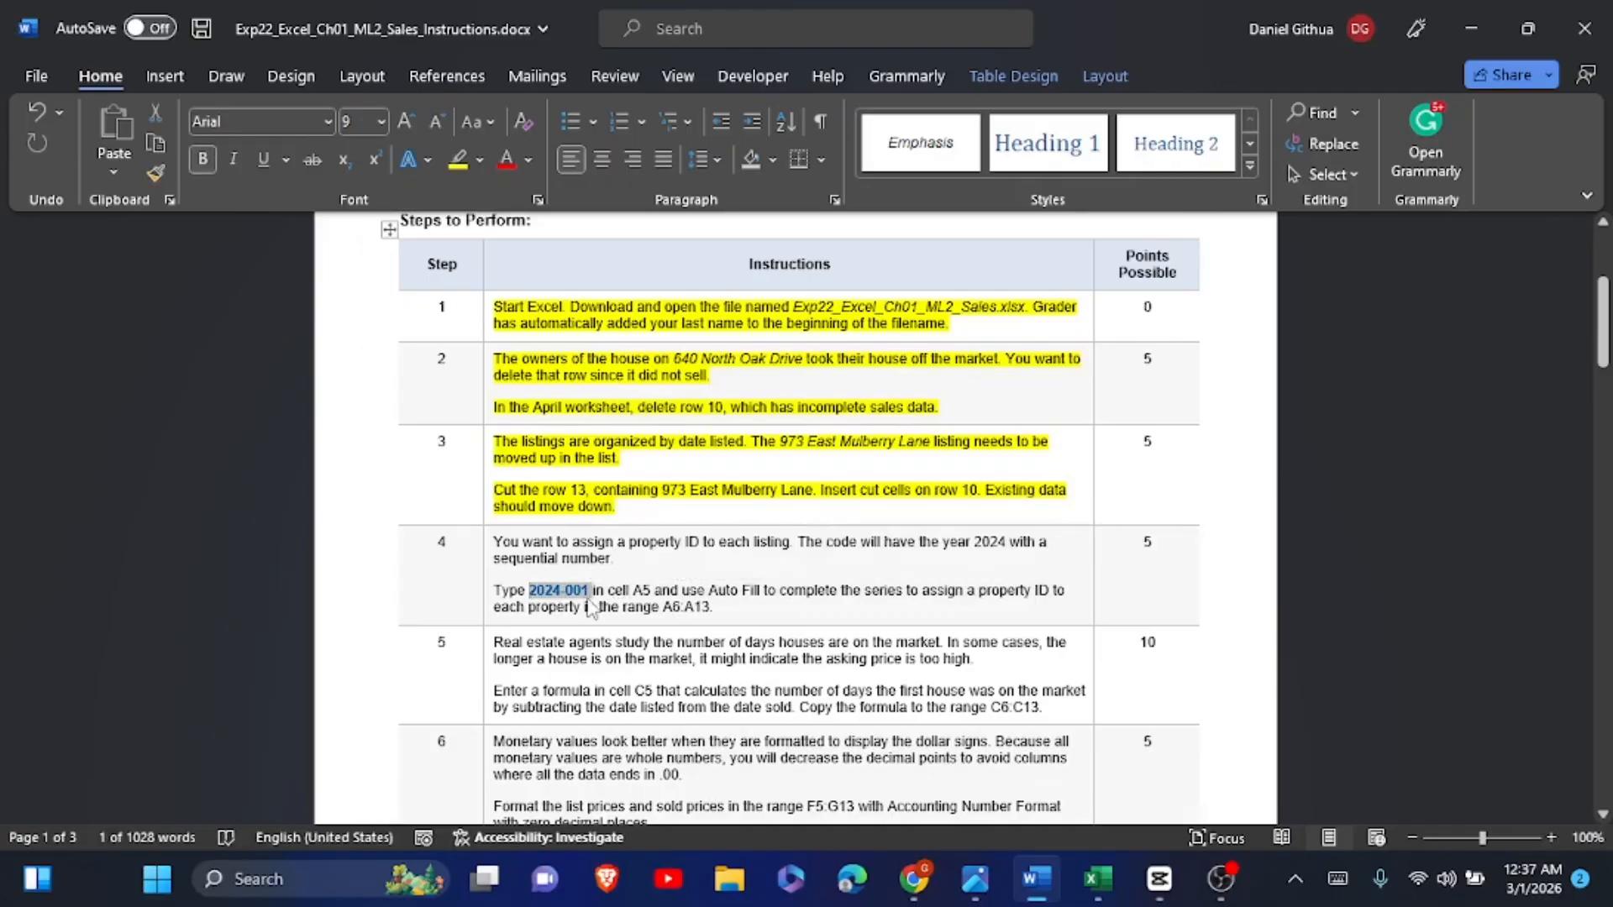
key(ctrl+c)
click(1098, 879)
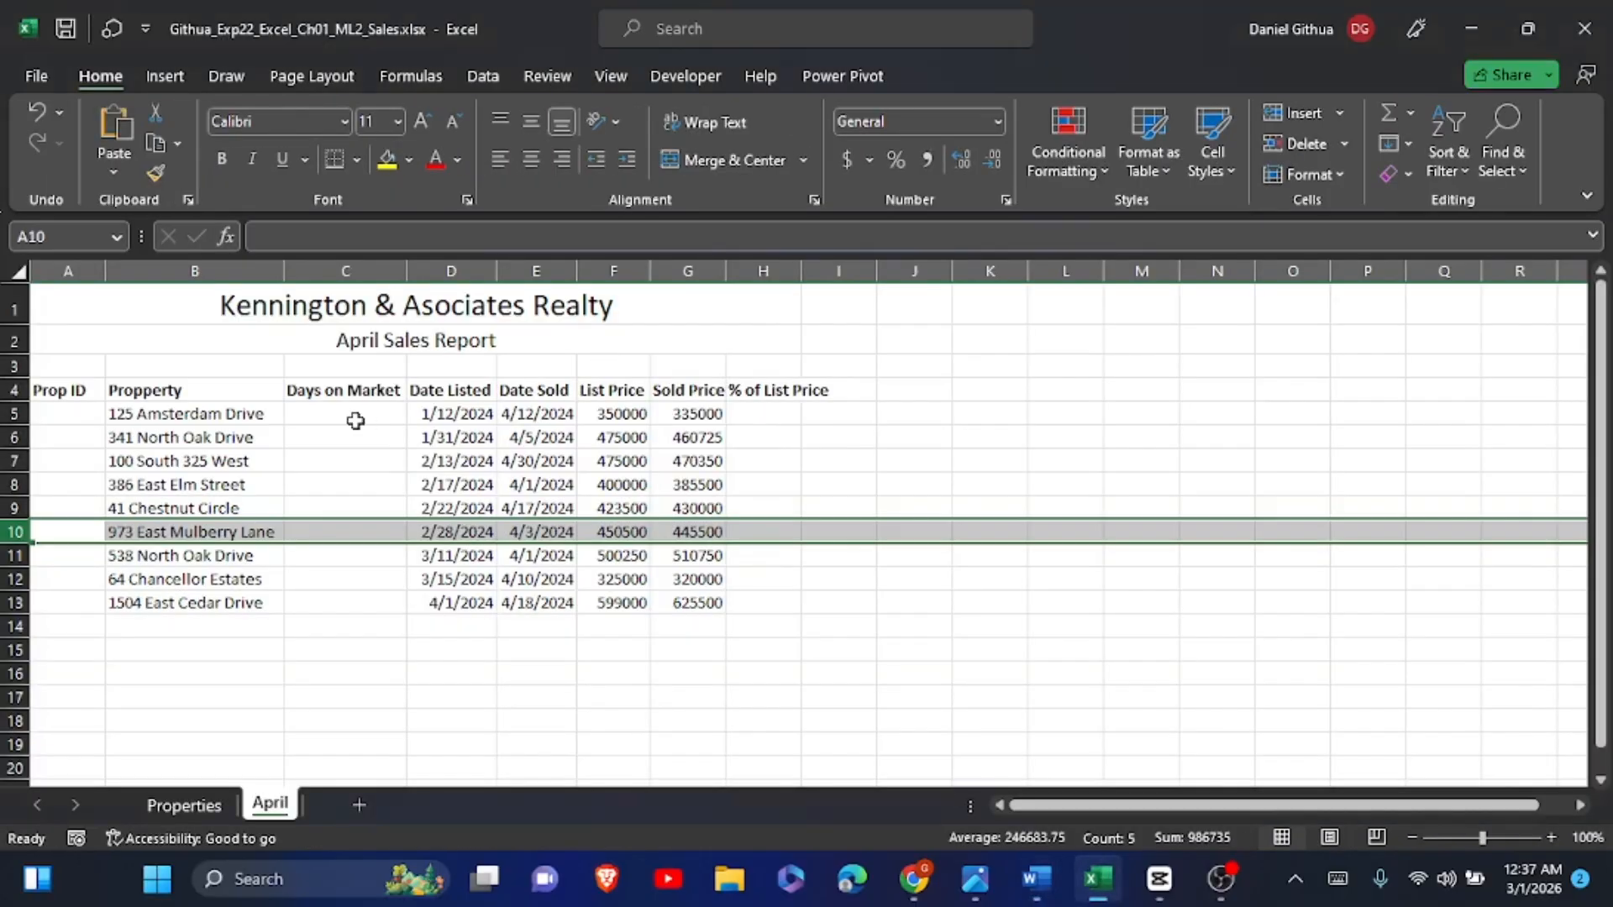
click(310, 412)
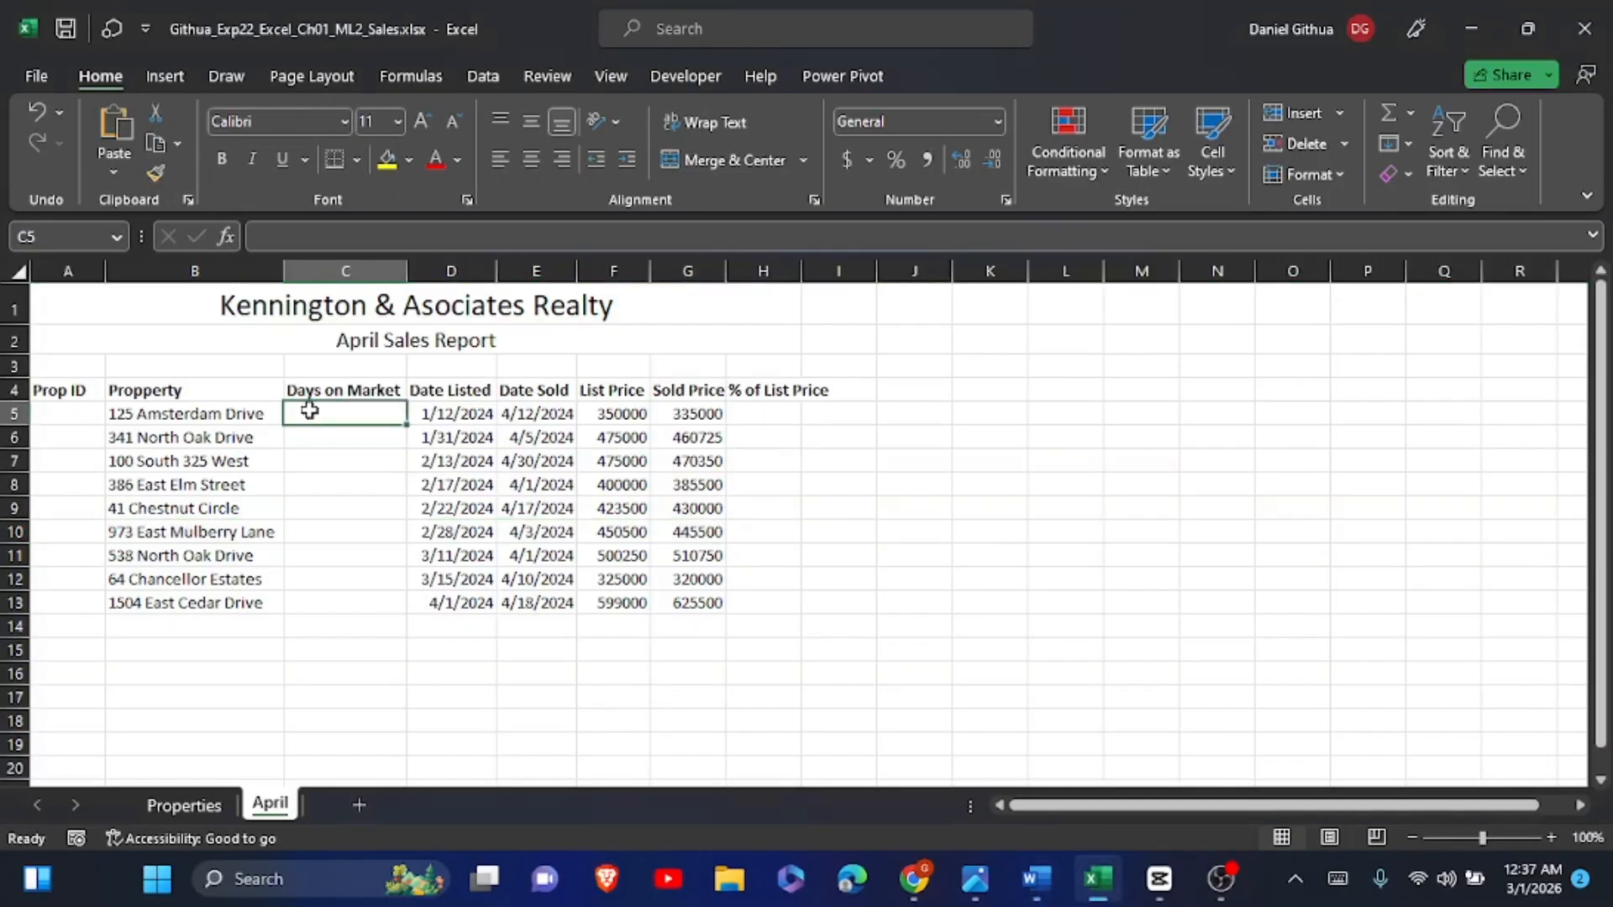
click(56, 409)
click(274, 237)
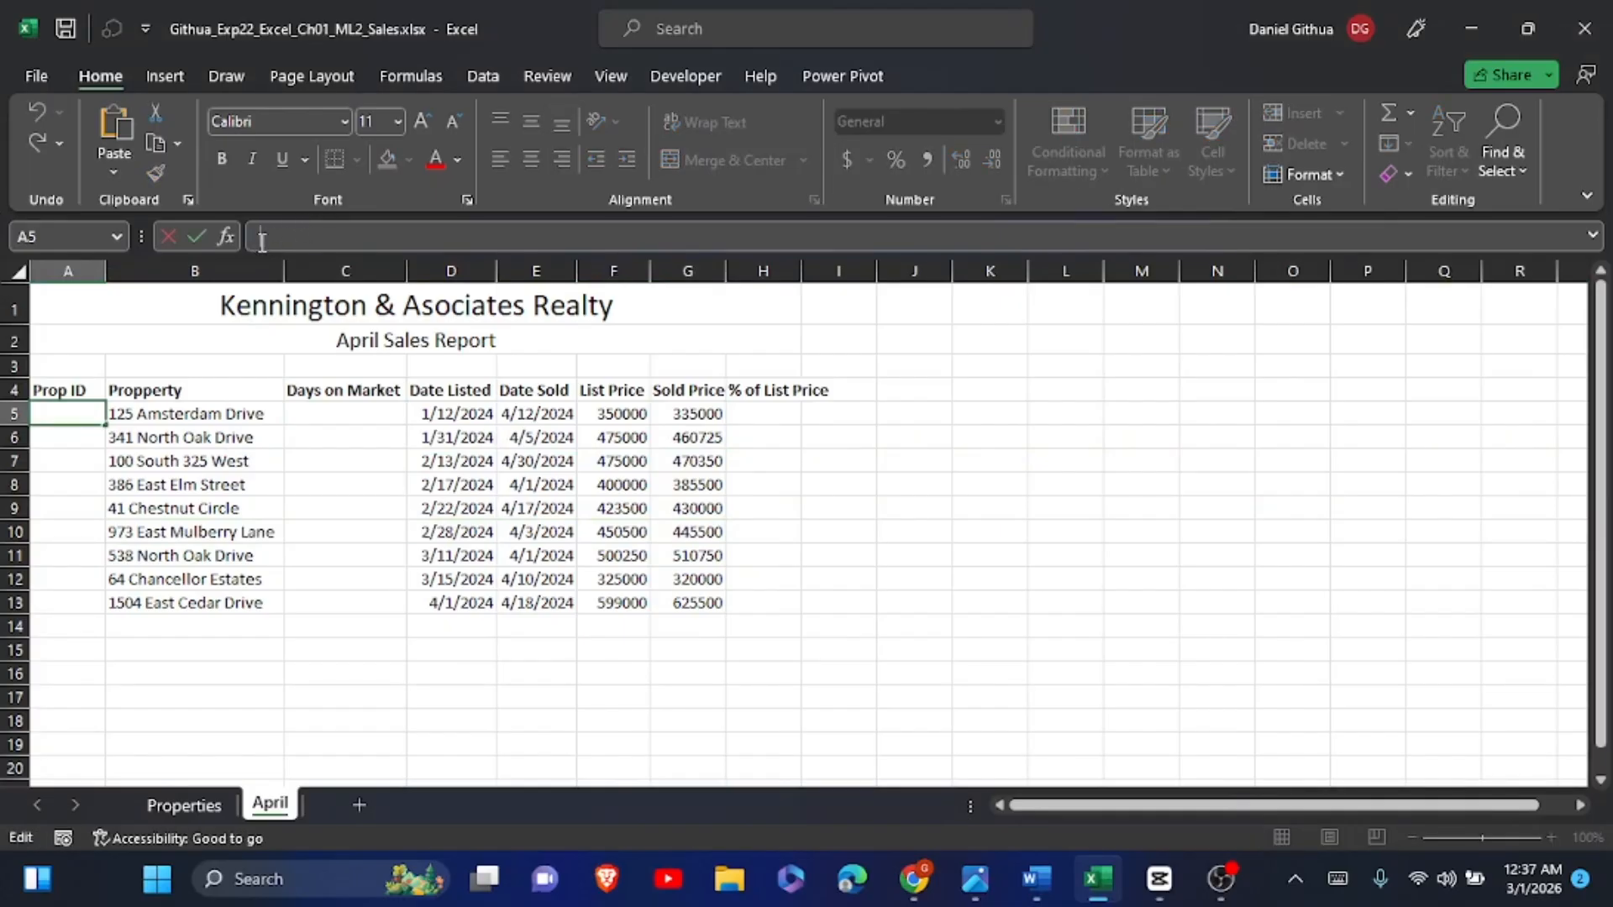
text(2024-001)
click(1338, 879)
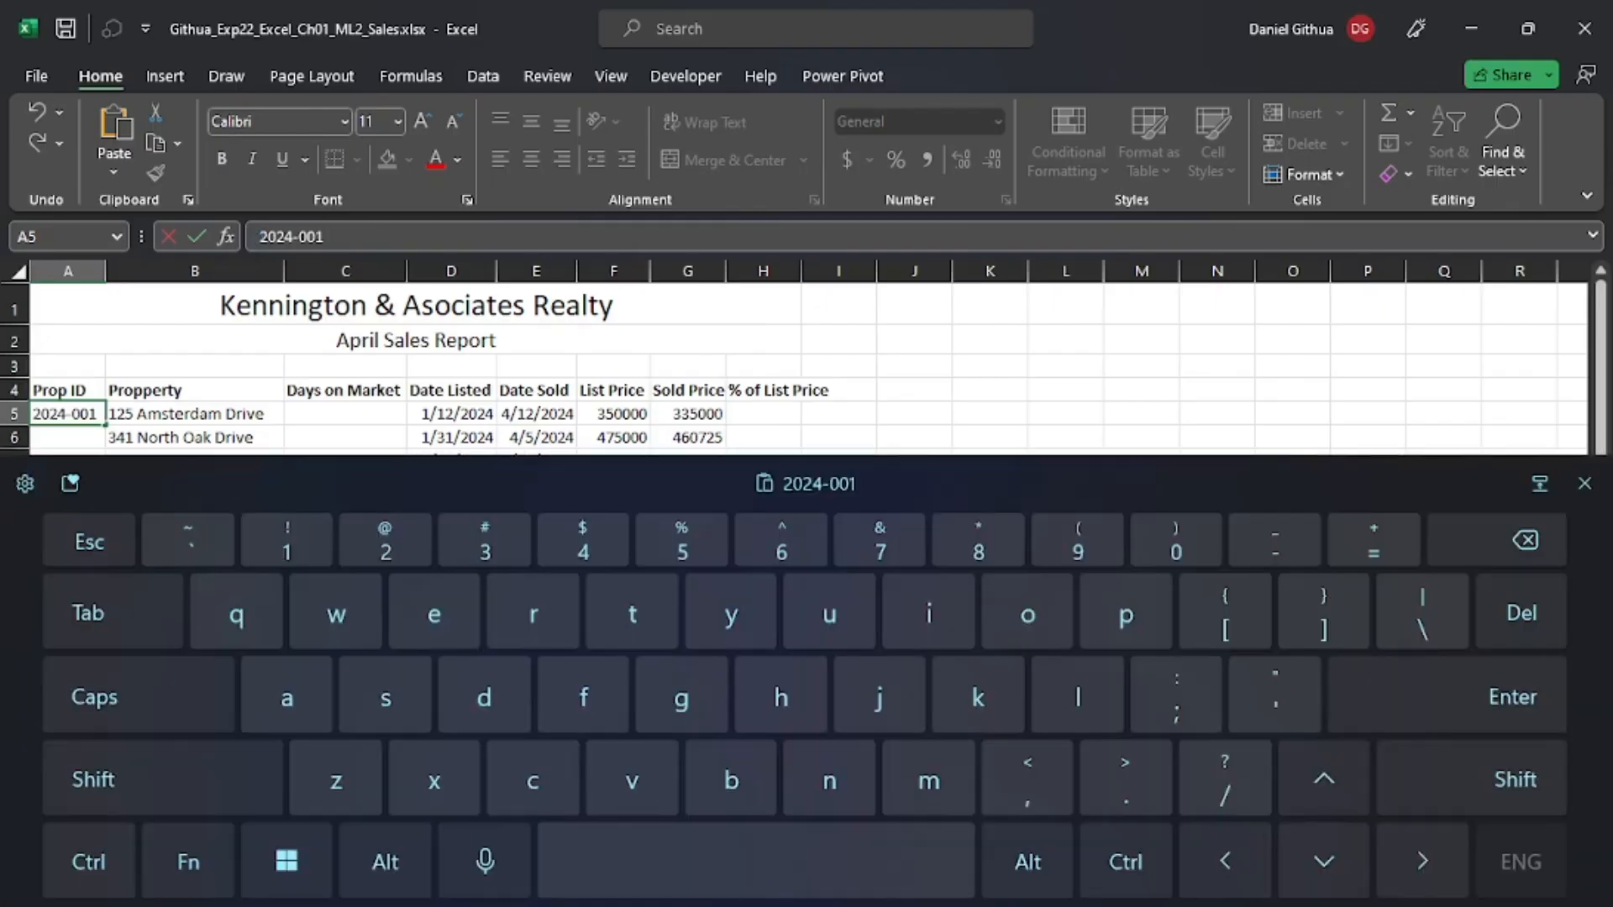
click(1448, 695)
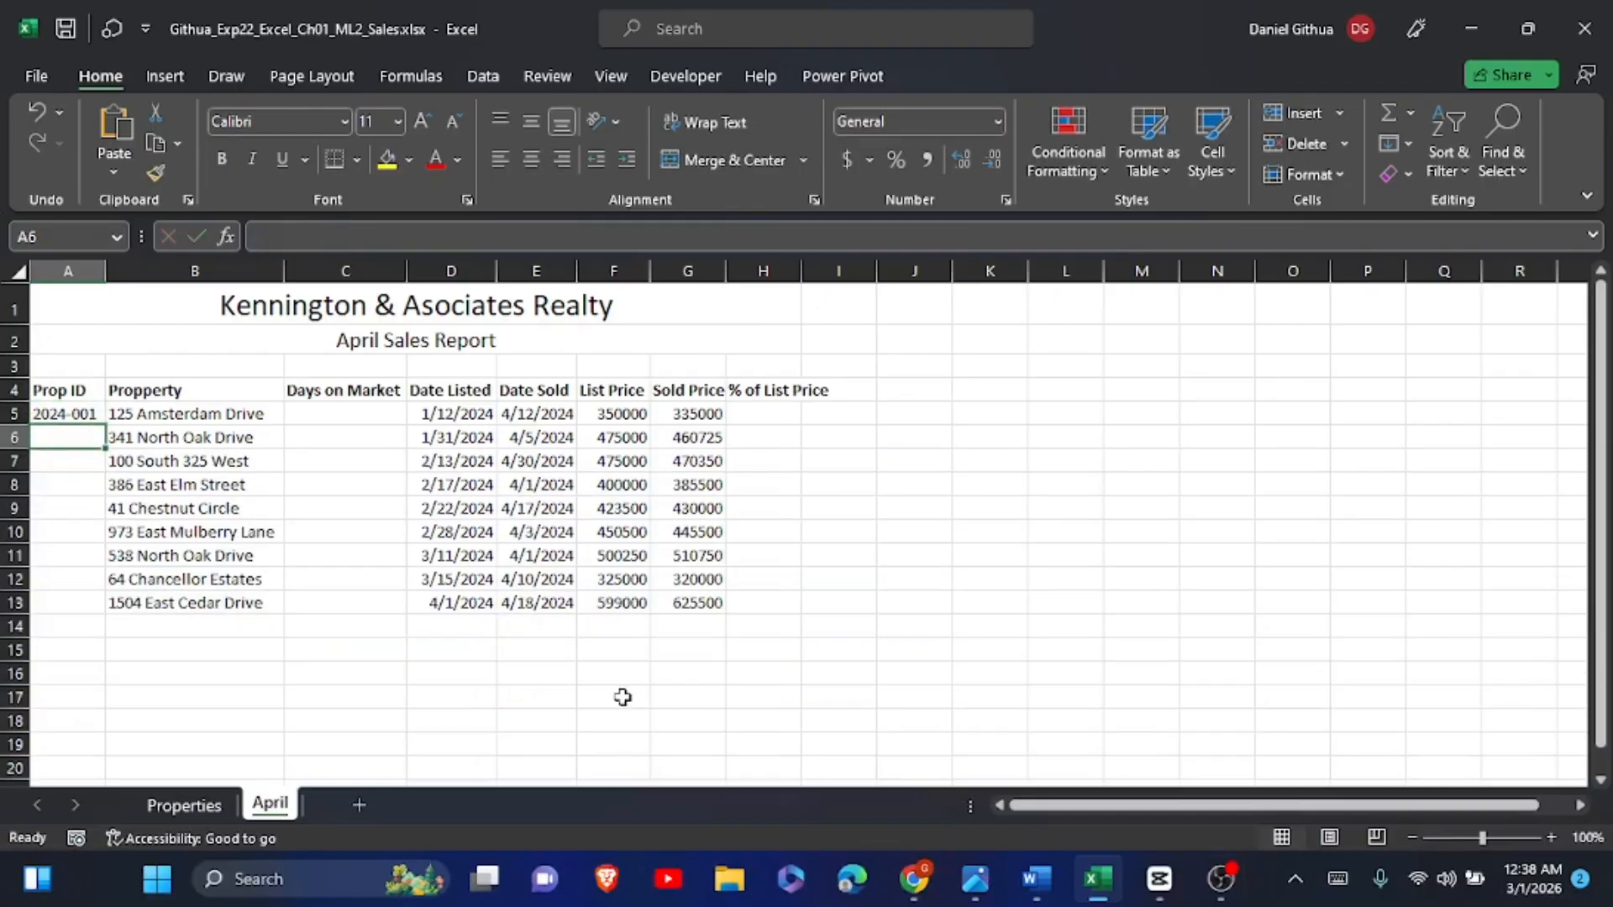
Step: Auto Fill the property ID series from cell A5 down through A13
click(52, 413)
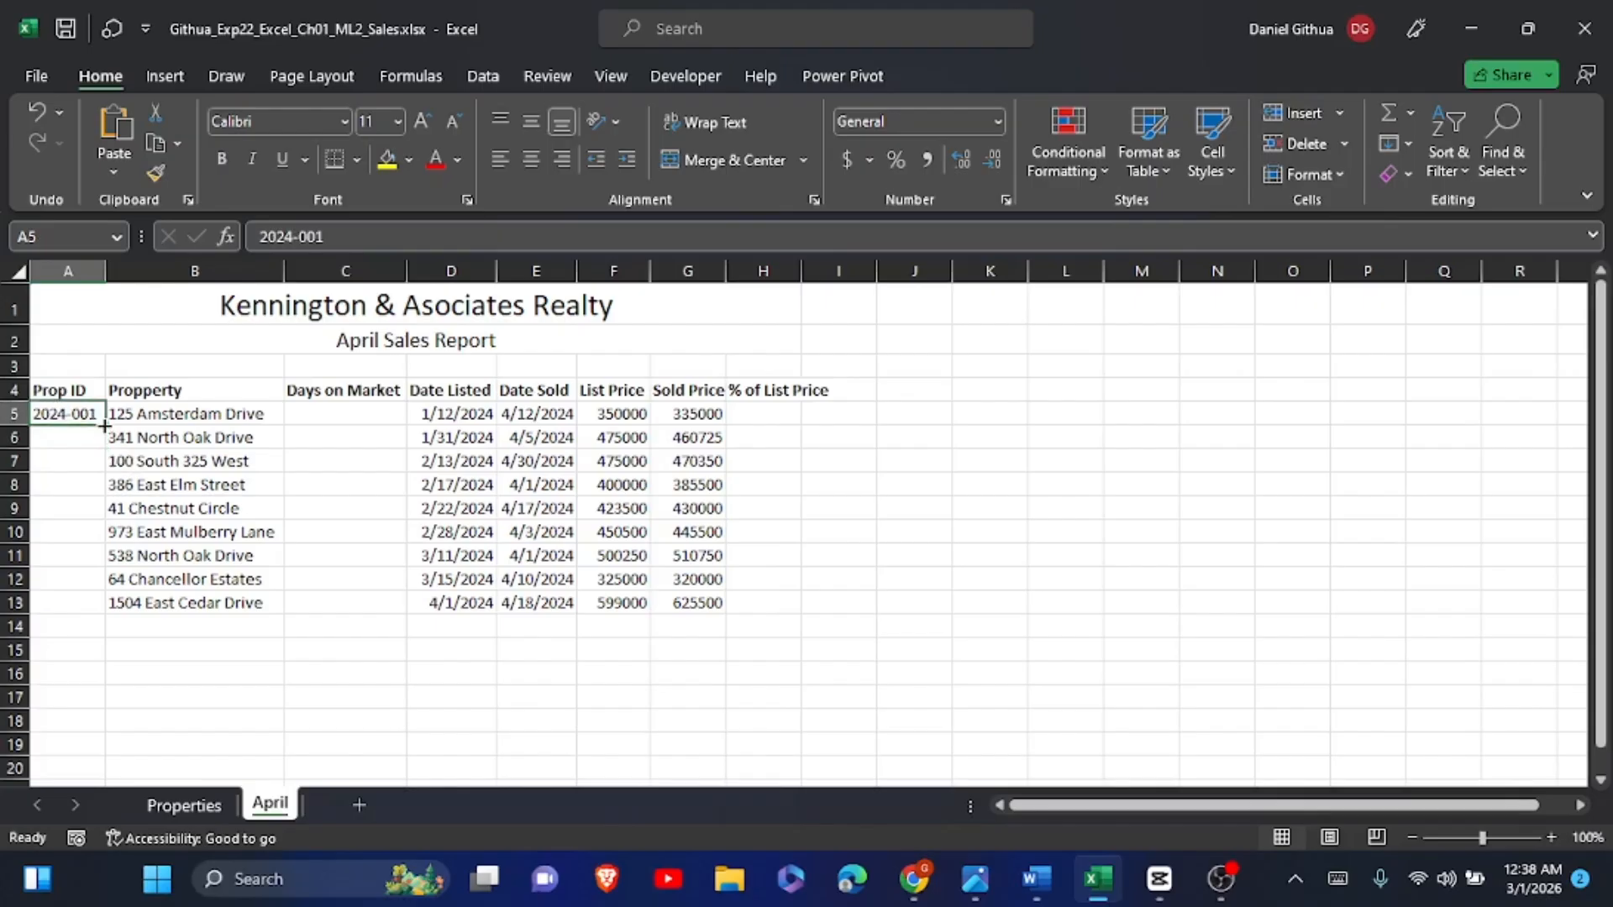
mouse_move(104, 425)
mouse_down()
mouse_move(98, 615)
mouse_move(91, 393)
mouse_move(88, 413)
mouse_up()
double_click(92, 414)
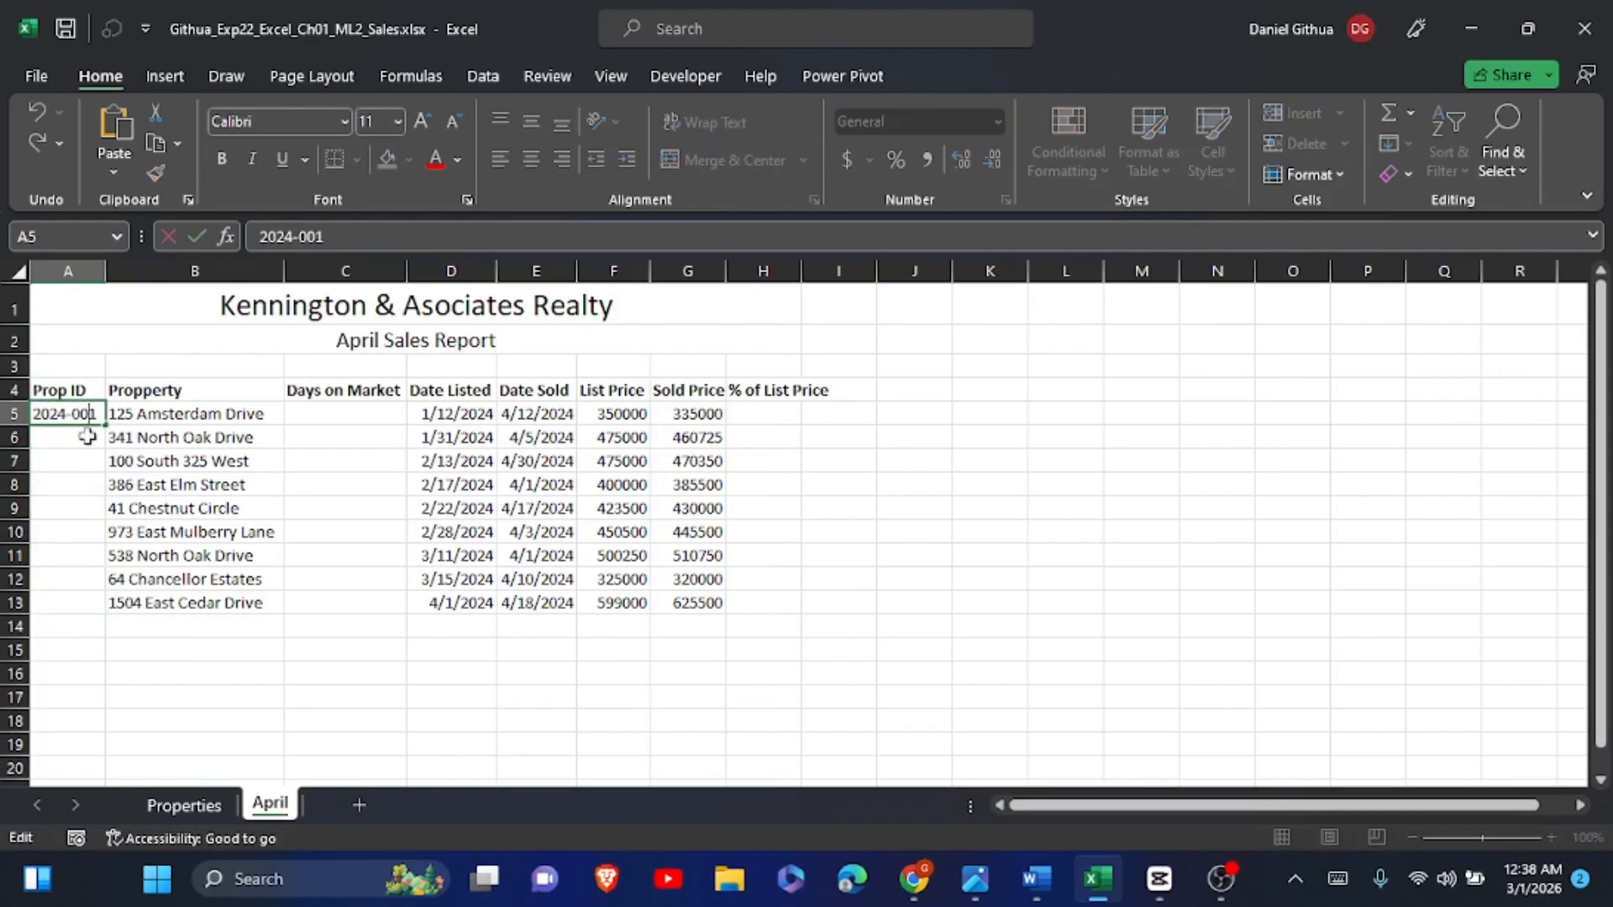
key(Escape)
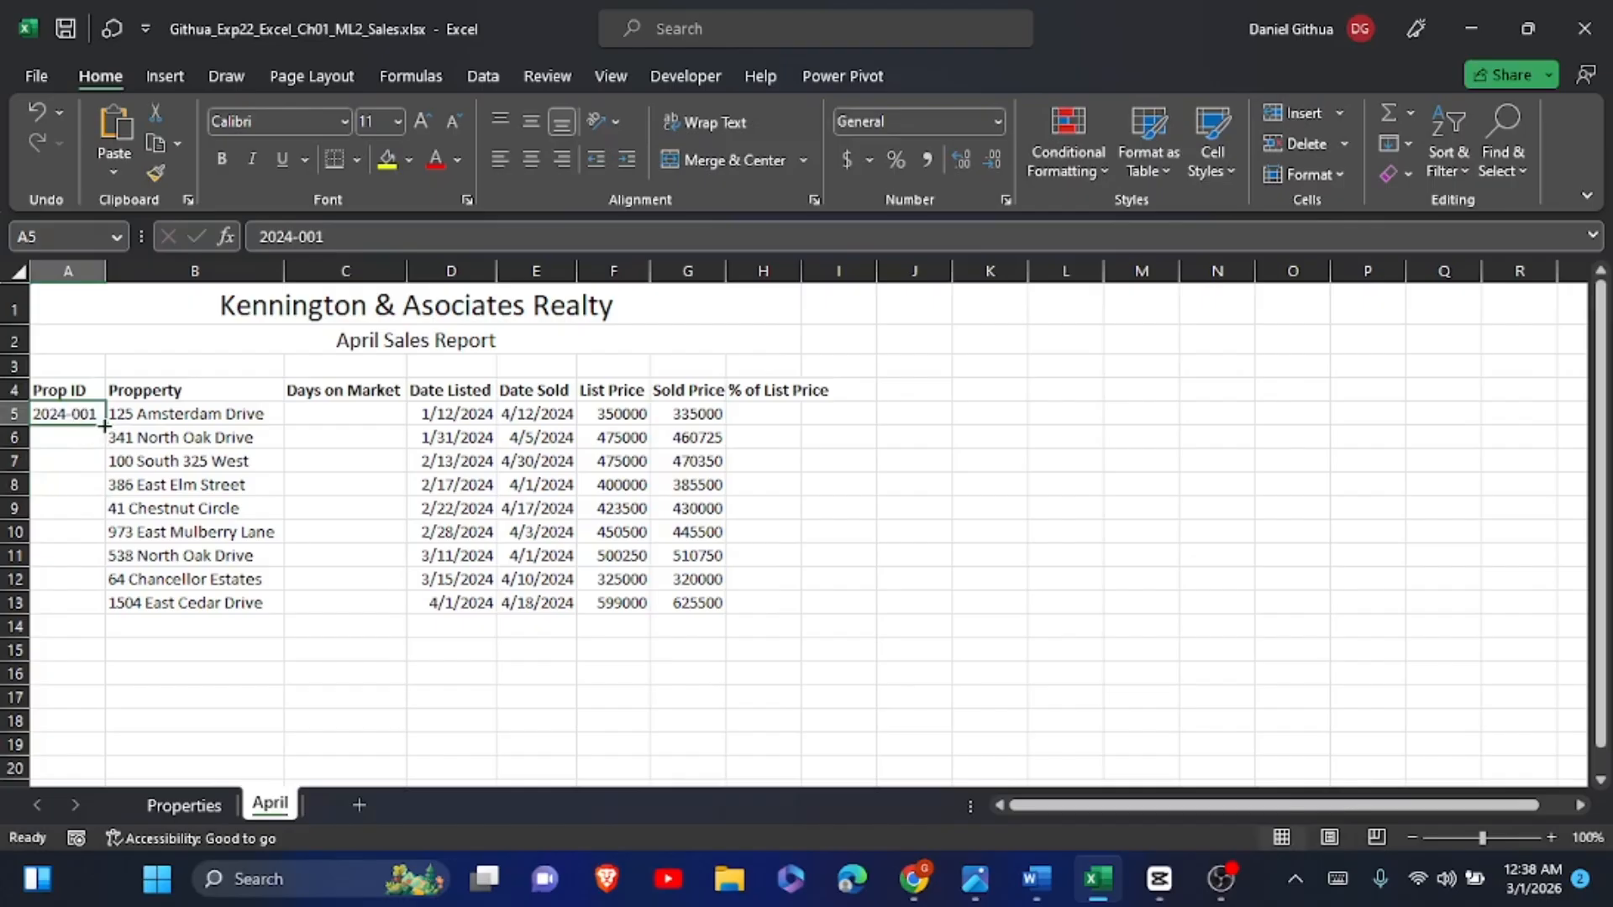
click(105, 426)
click(105, 426)
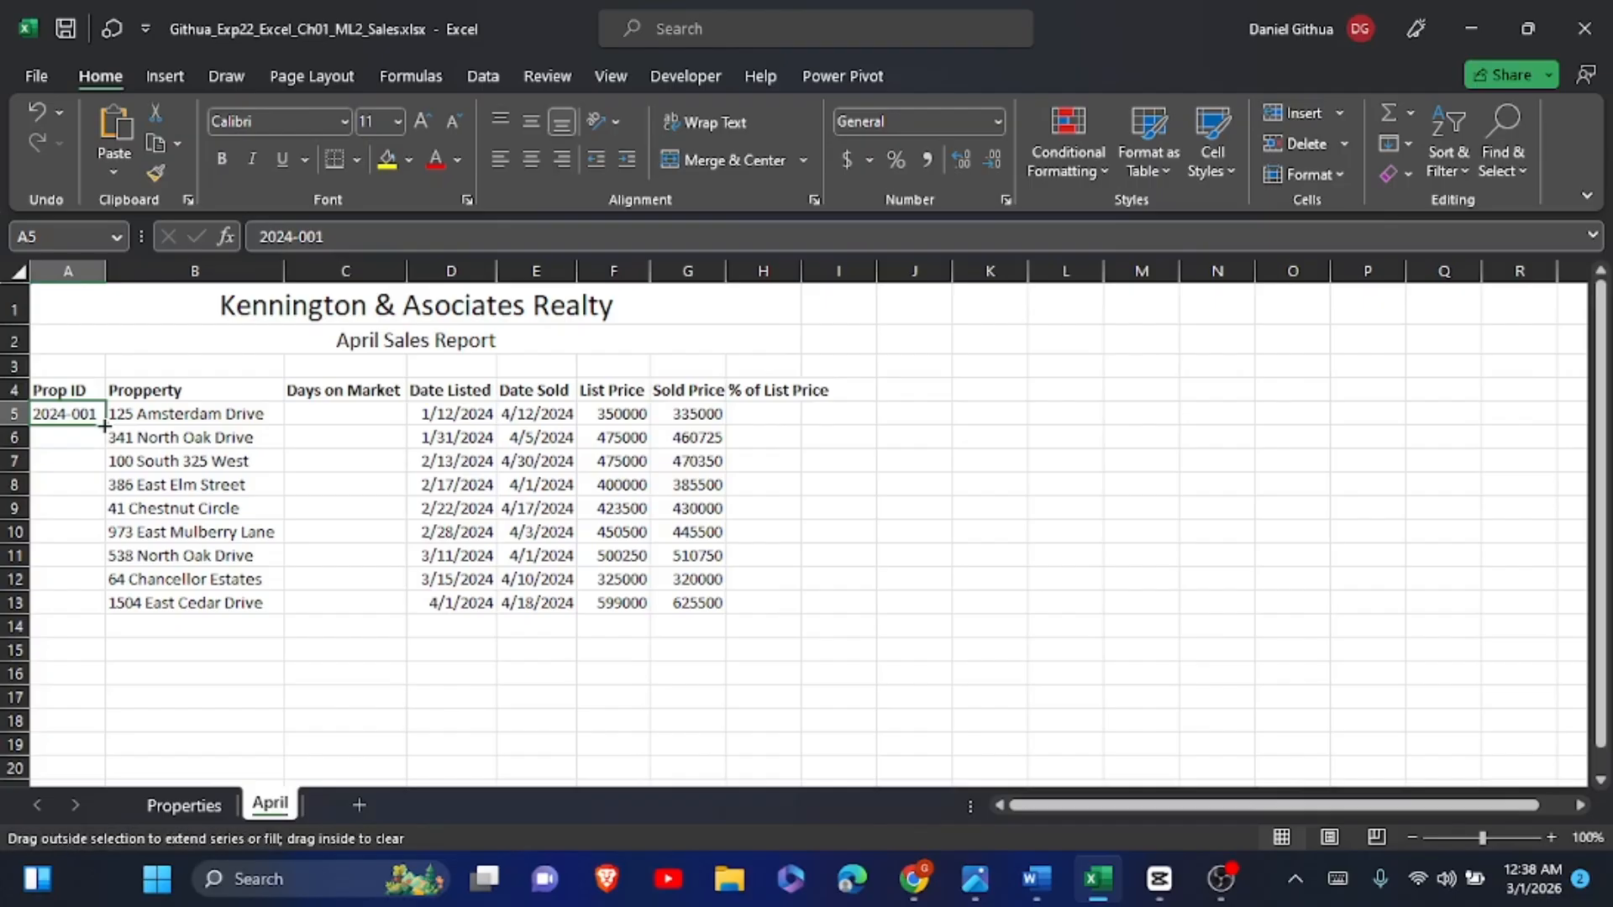
drag(105, 426, 91, 622)
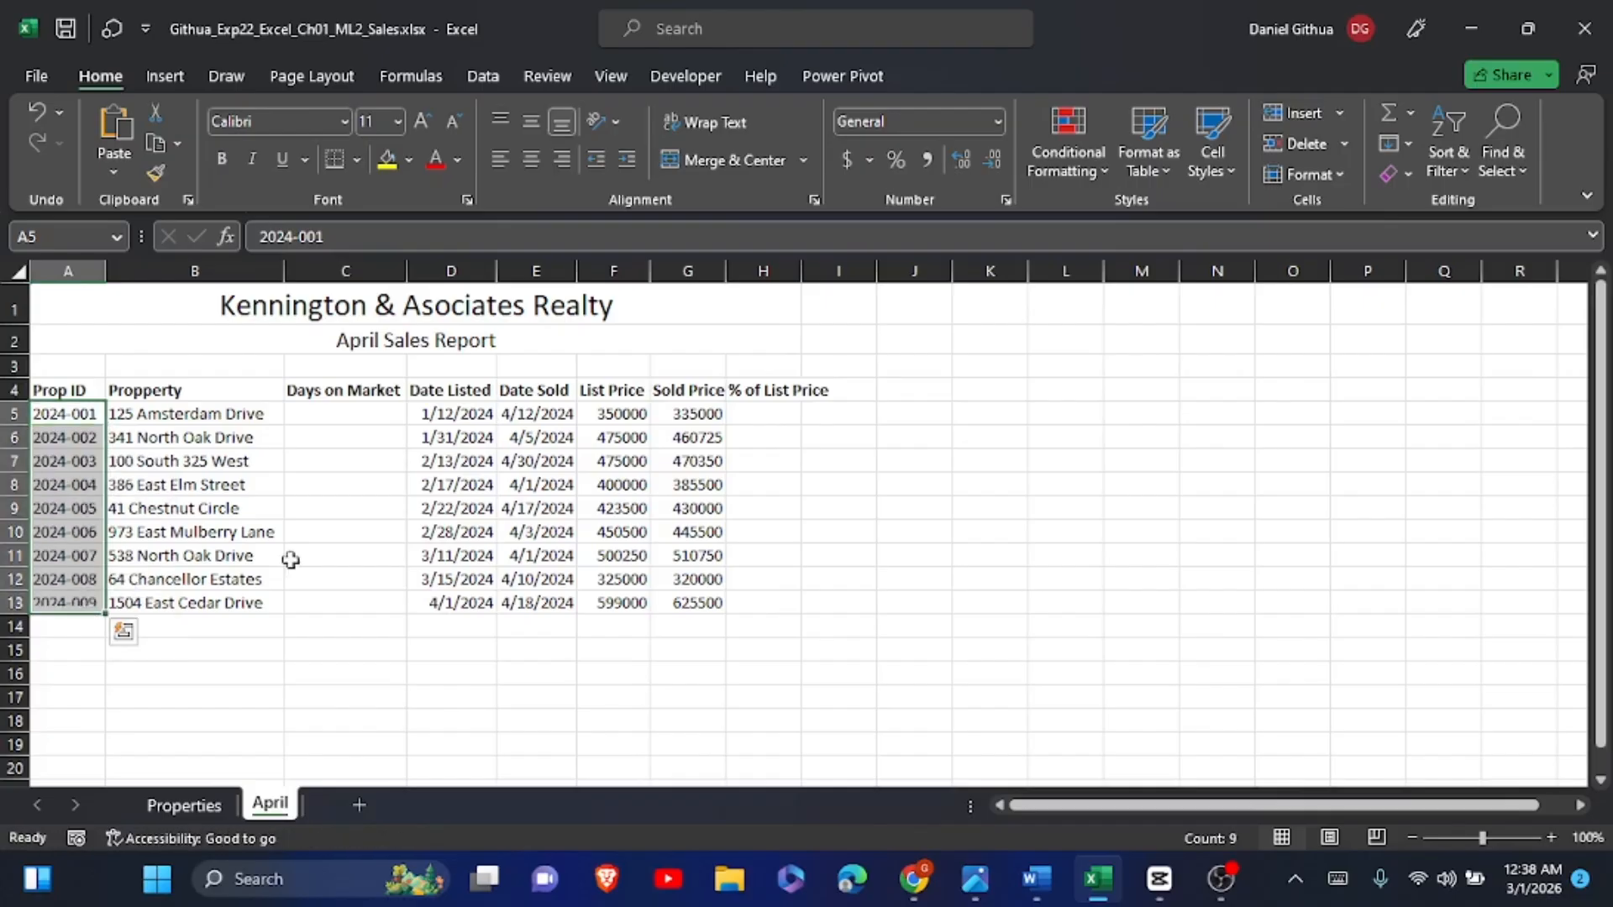
Step: Switch to the Word instructions and highlight the step 4 text in yellow
key(alt+Tab)
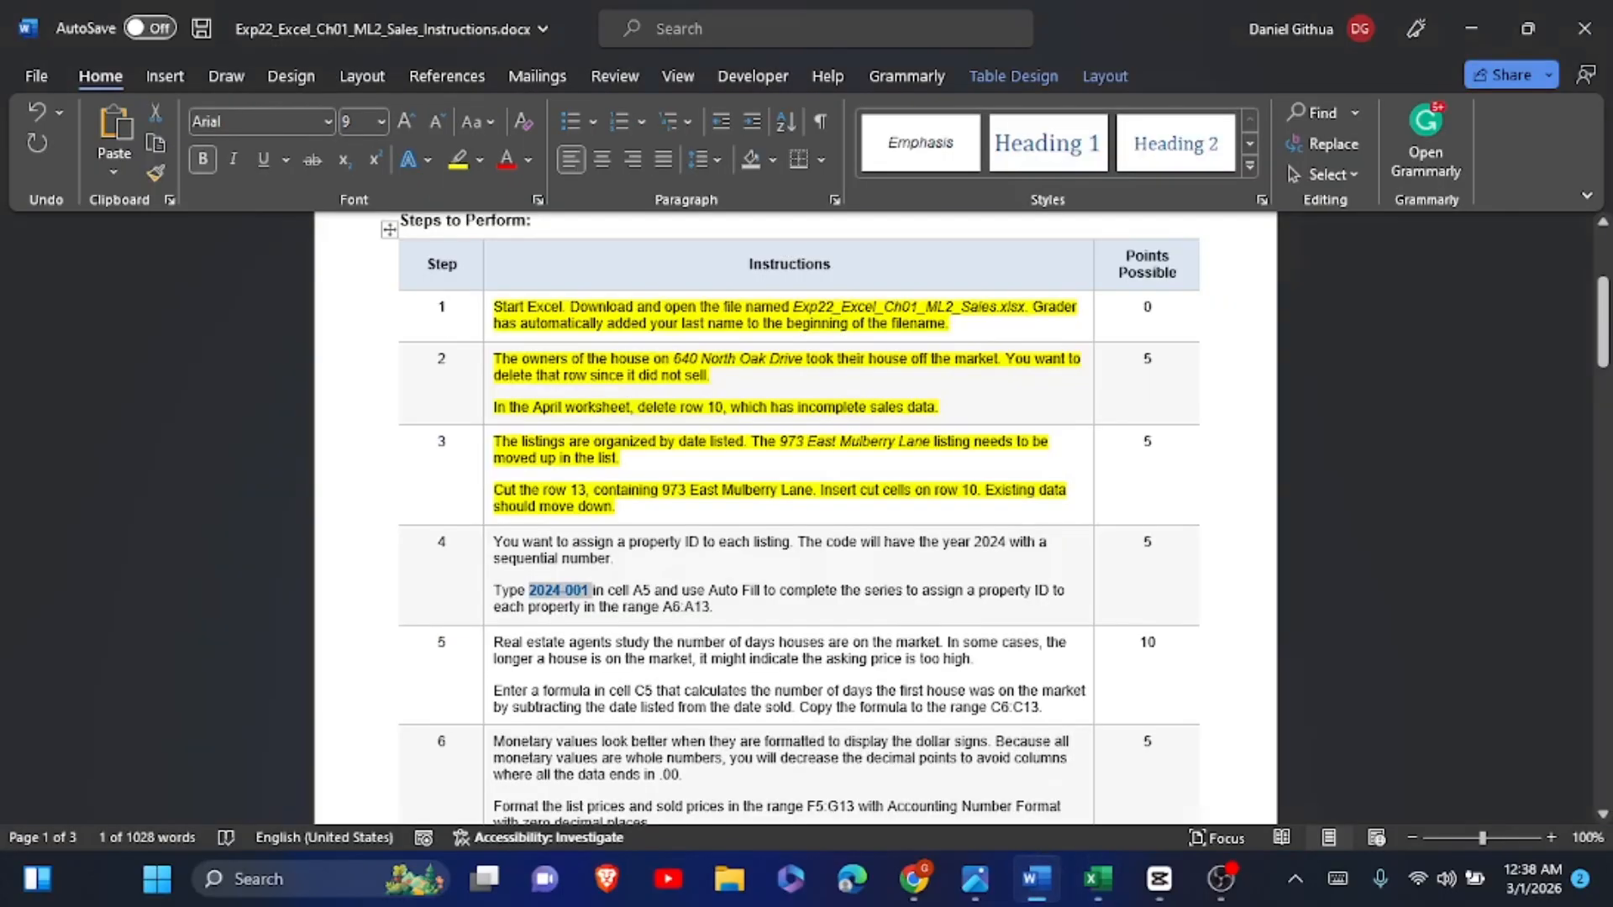
click(694, 607)
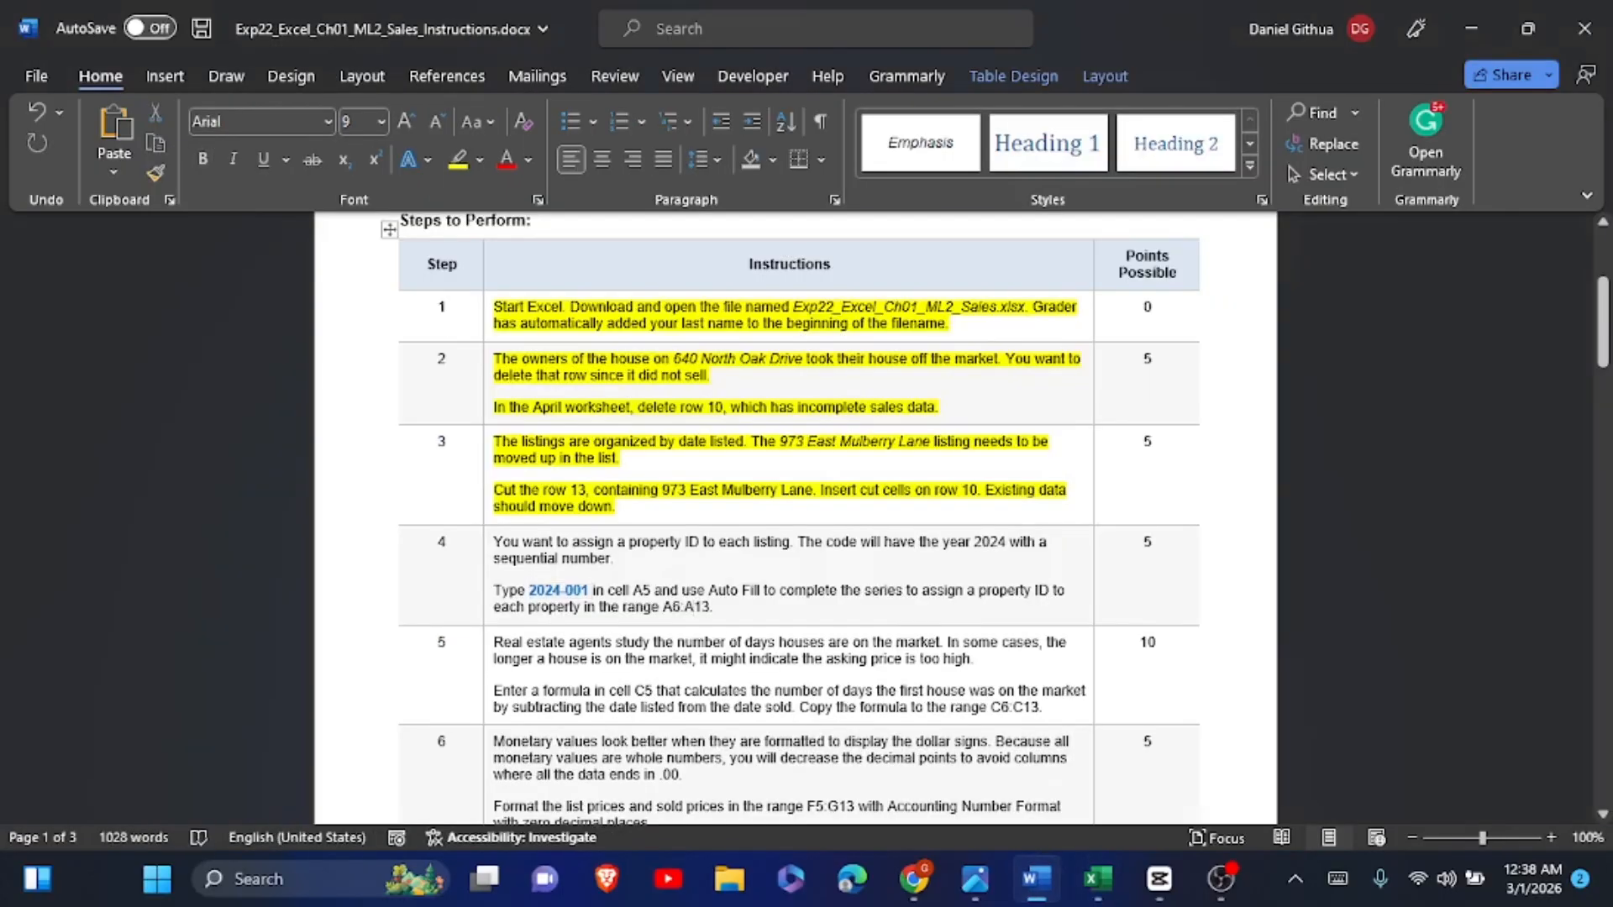
drag(714, 607, 602, 525)
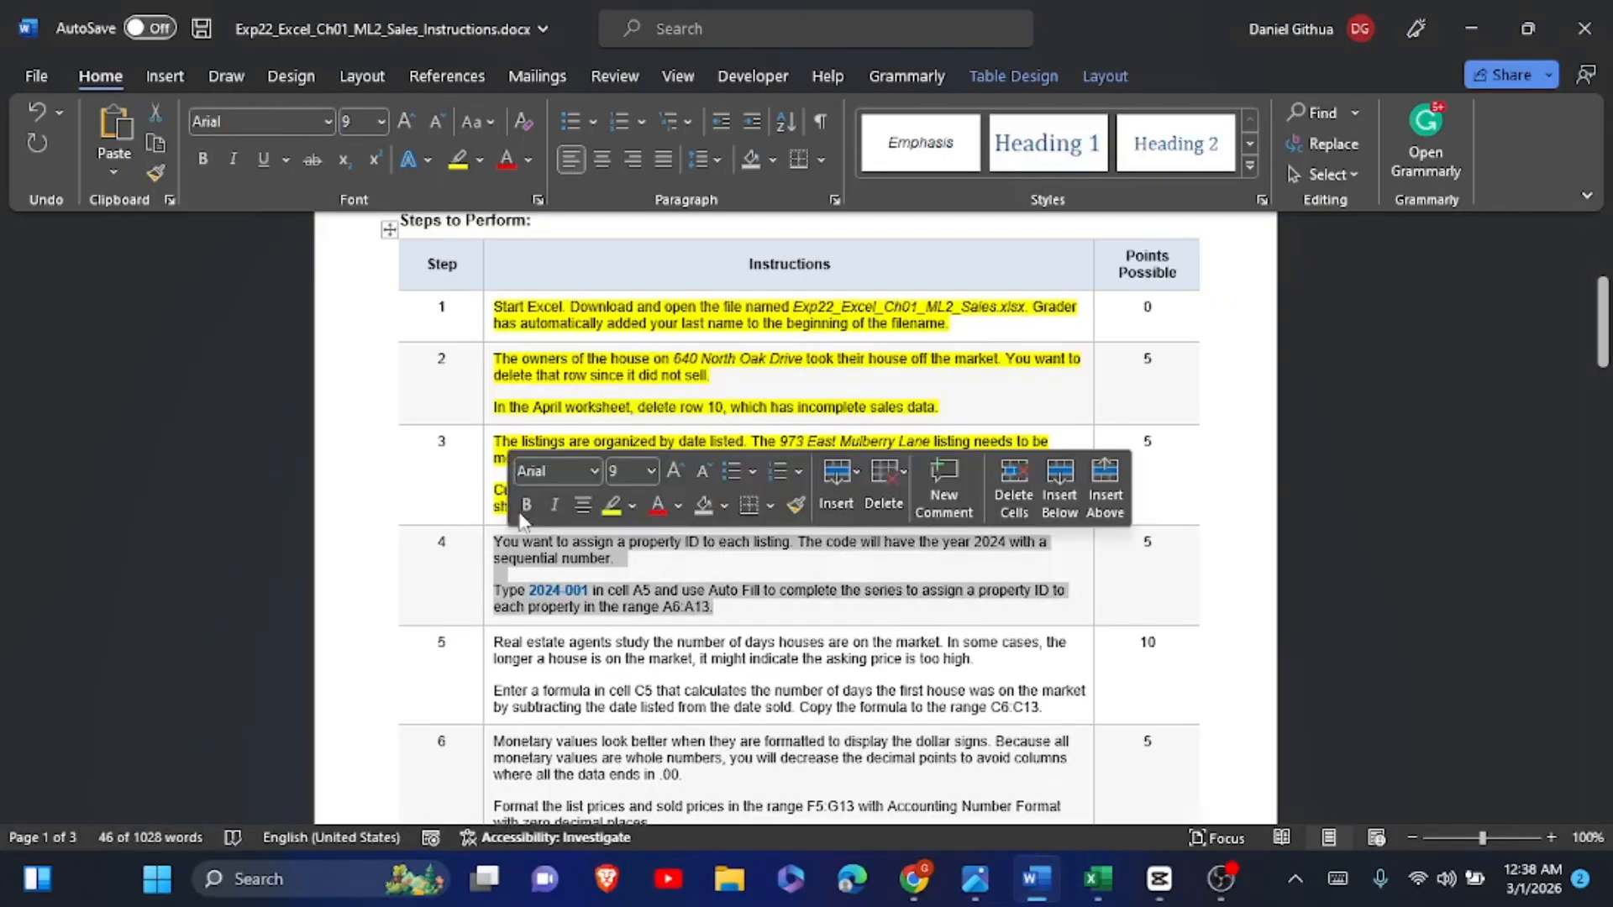
click(606, 513)
click(638, 639)
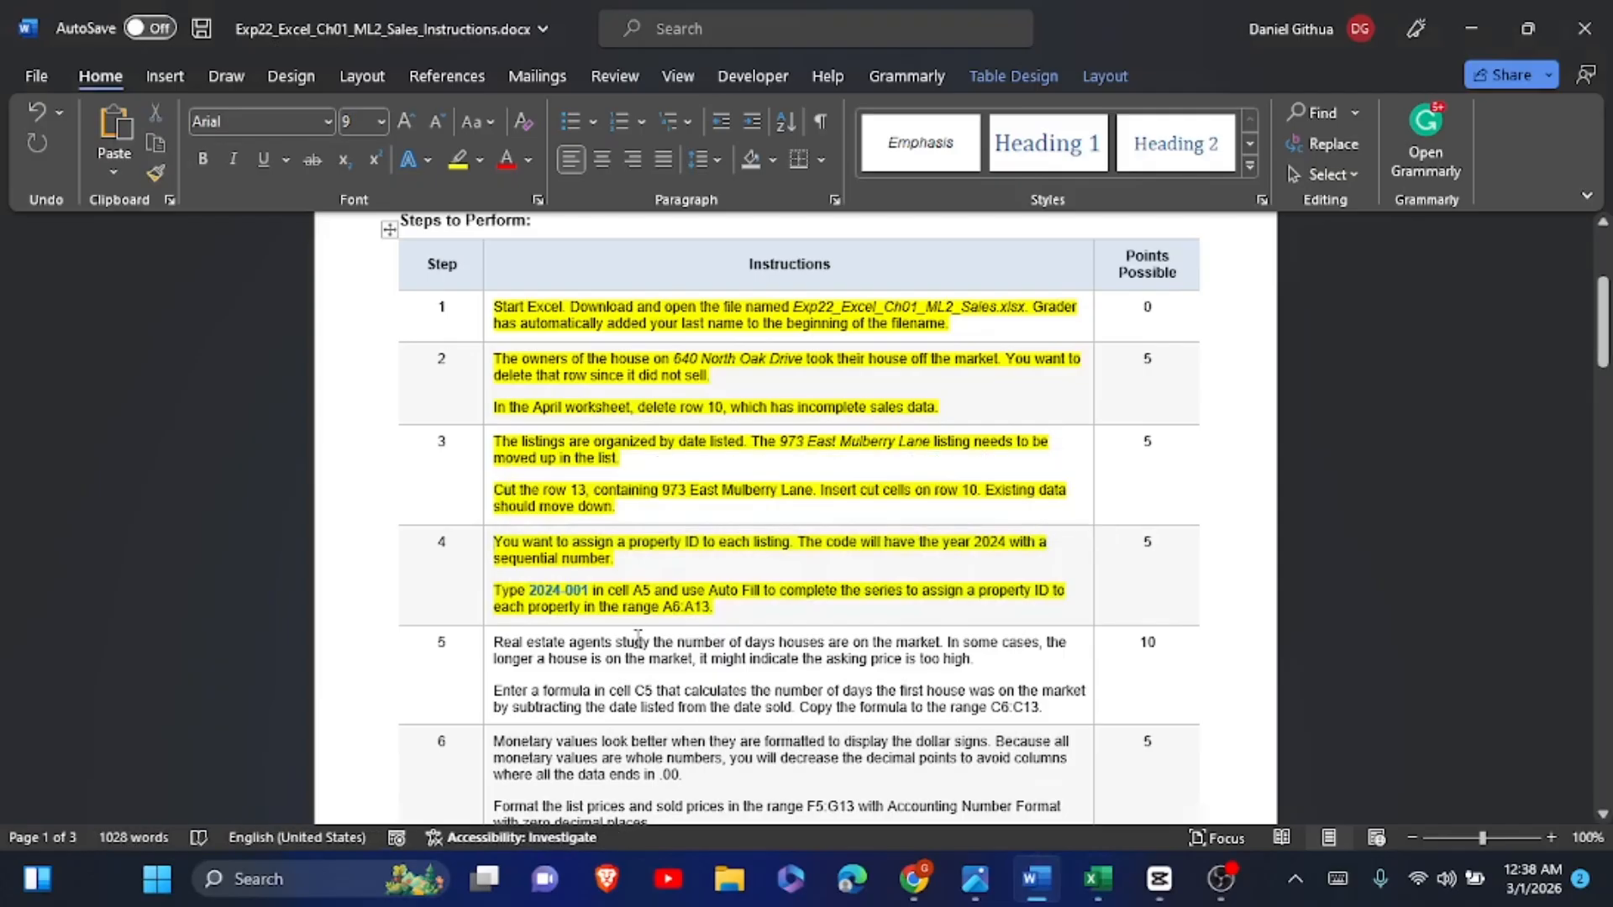
Step: Follow instruction step 5 by switching to Excel and entering the formula =E5-D5 in cell C5 of the April worksheet
scroll(637, 641, down, 5)
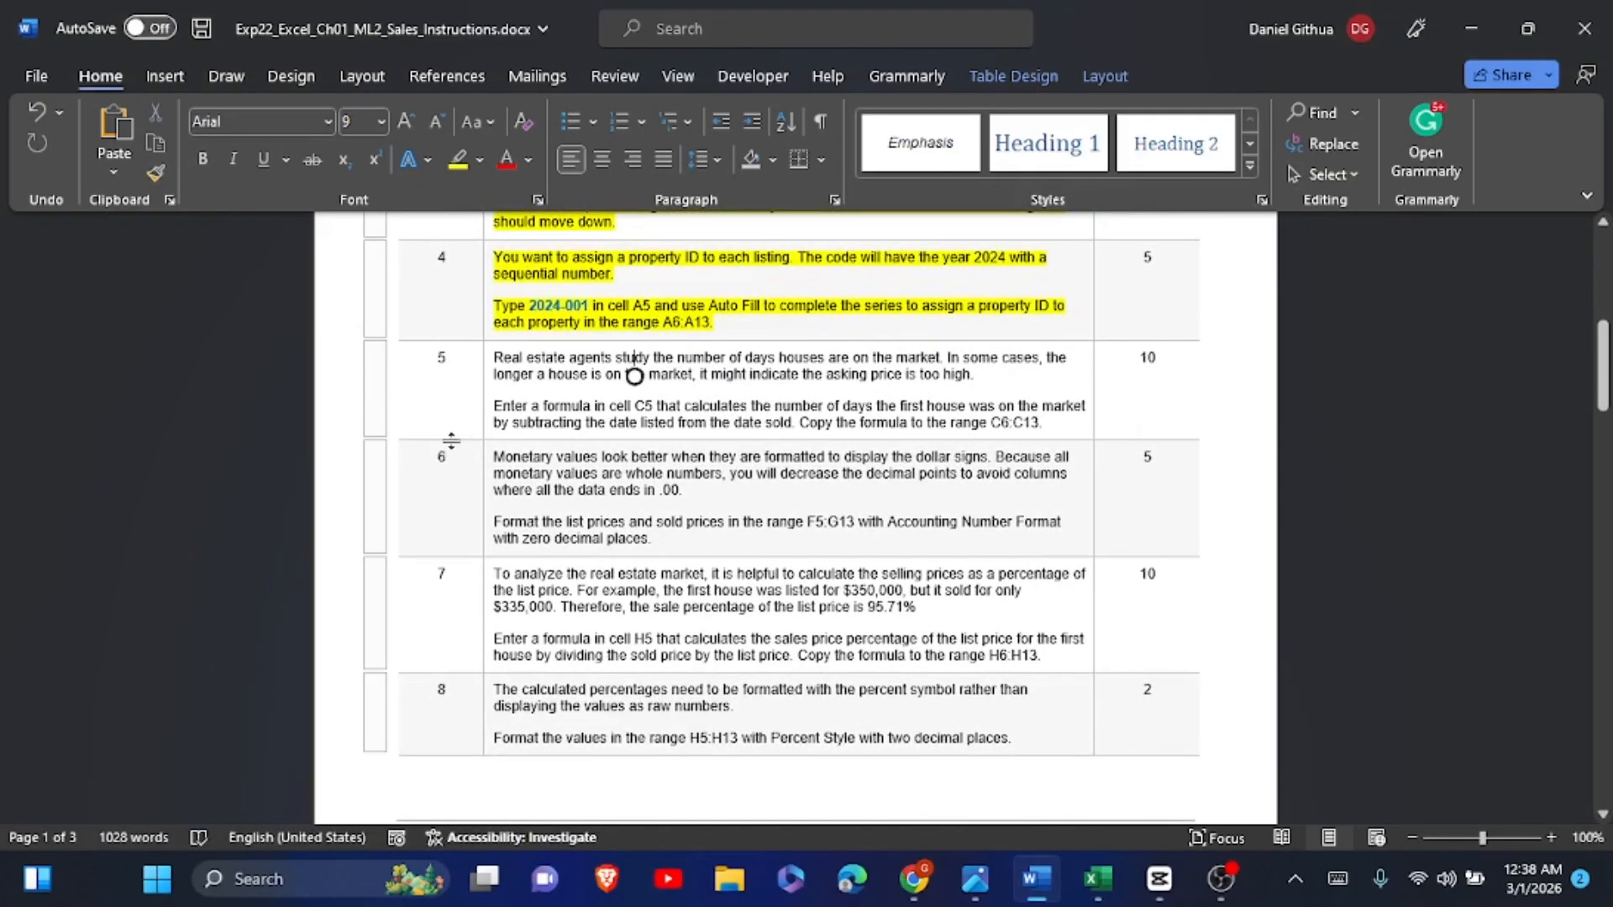
click(570, 387)
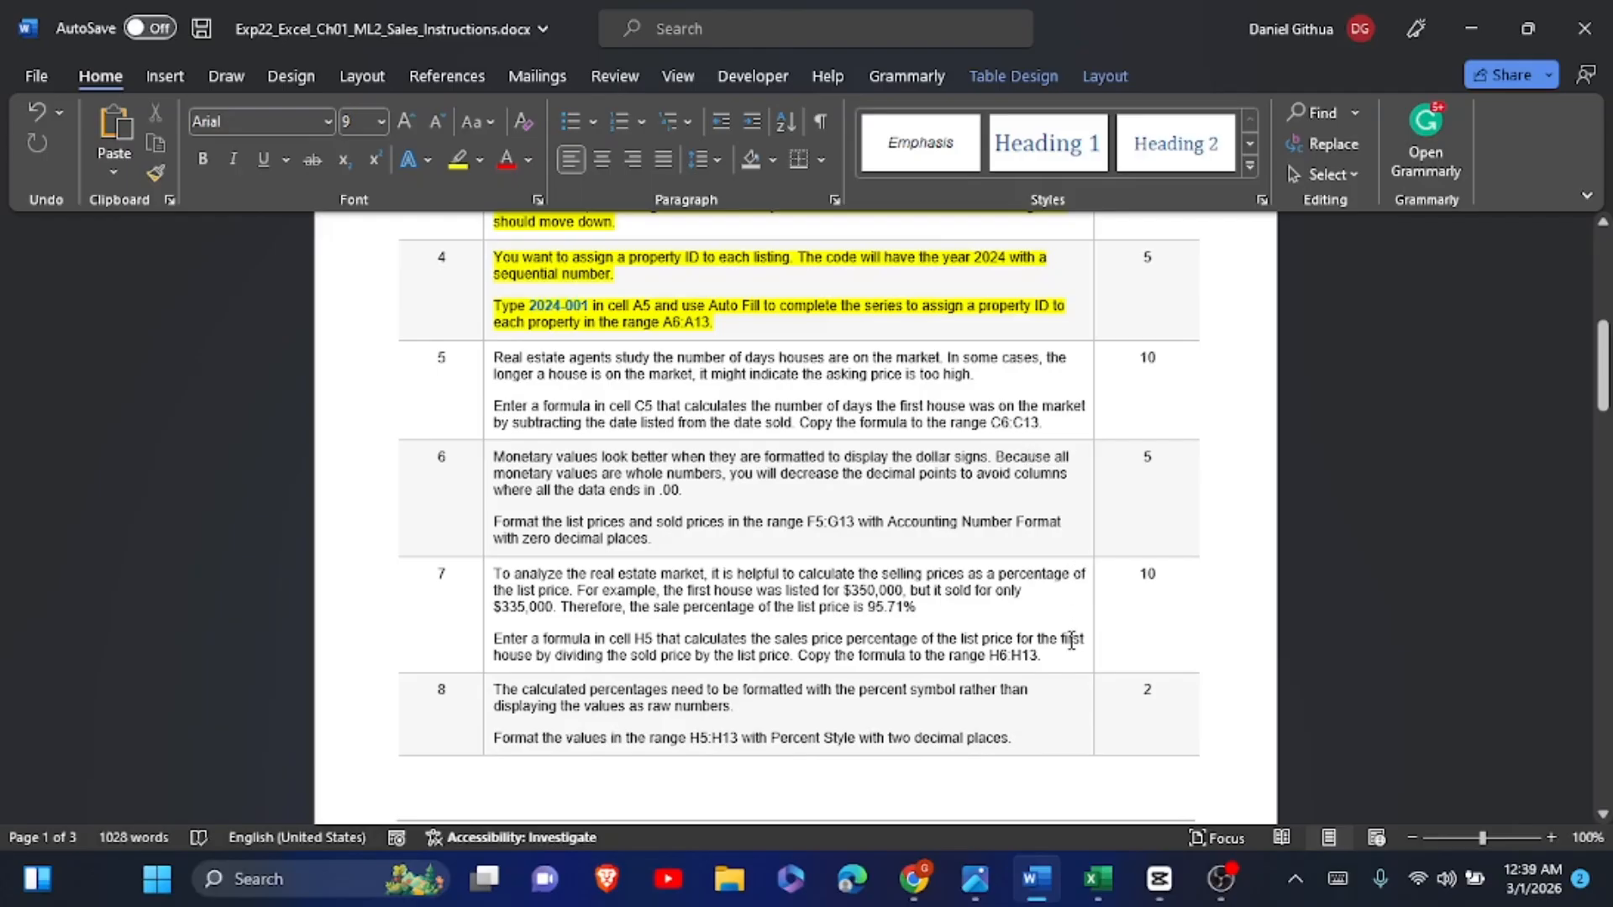
click(1096, 880)
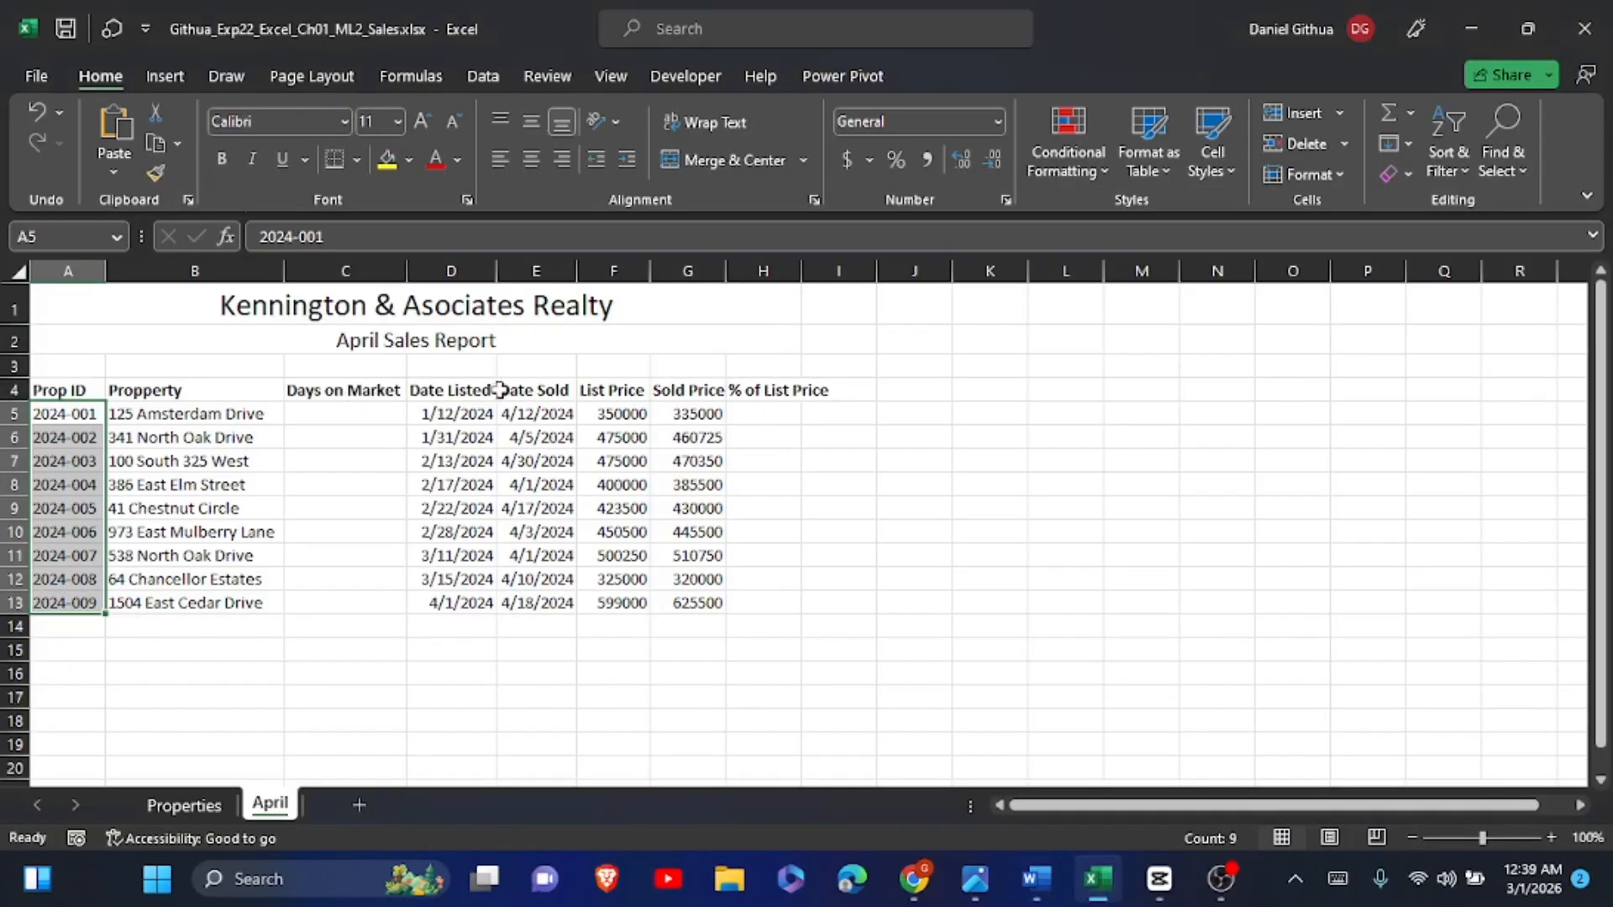
click(366, 437)
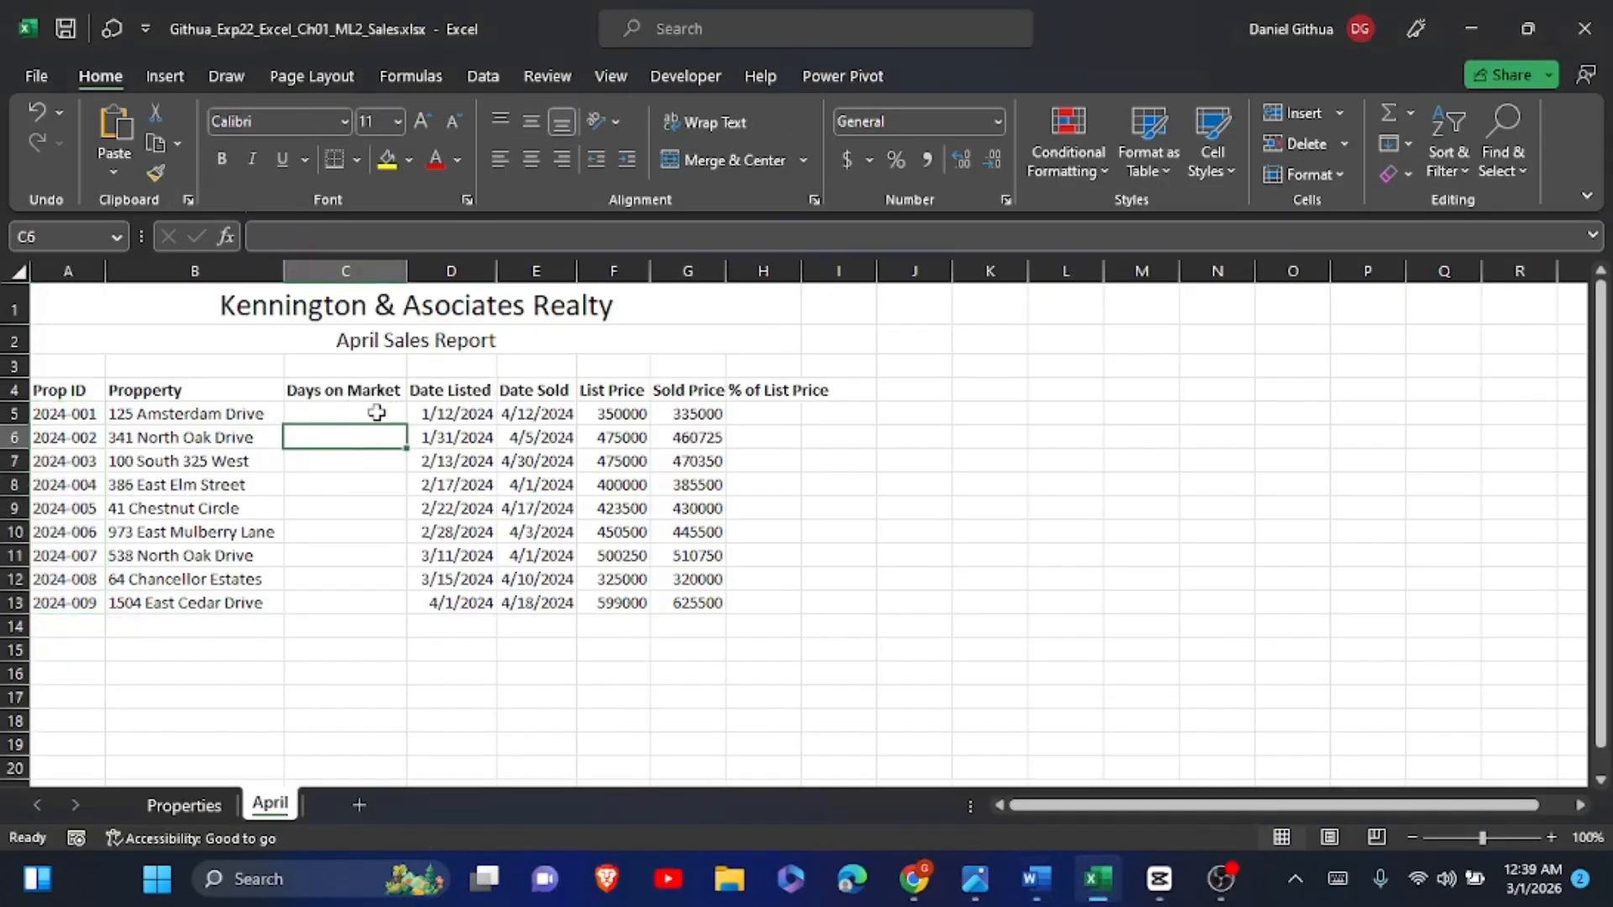
click(376, 412)
click(1338, 879)
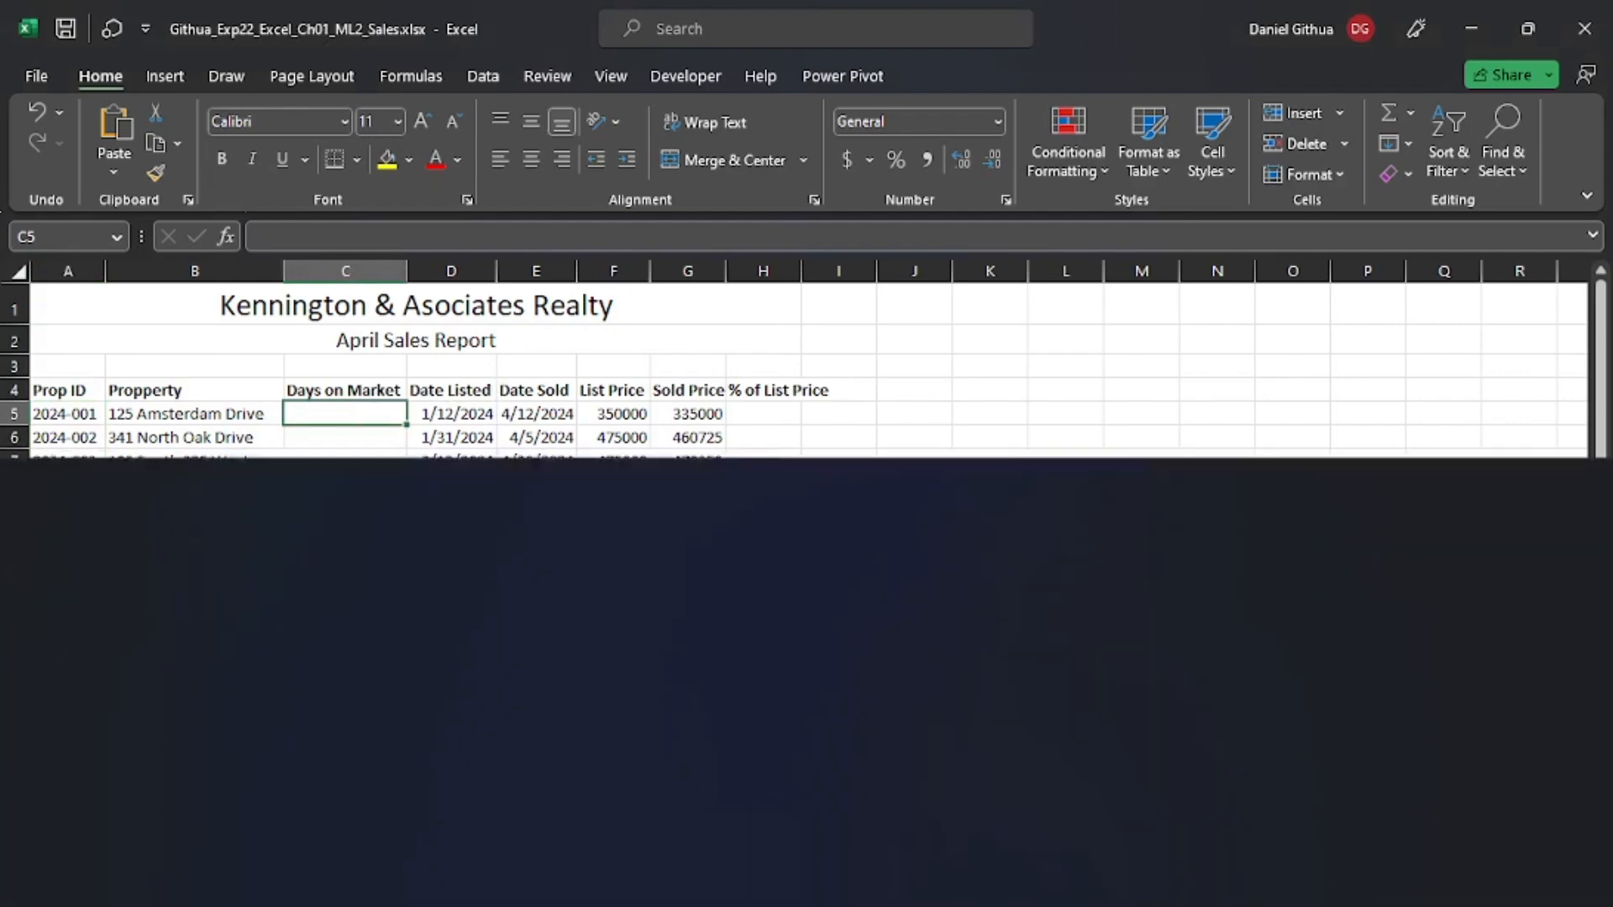
text(=)
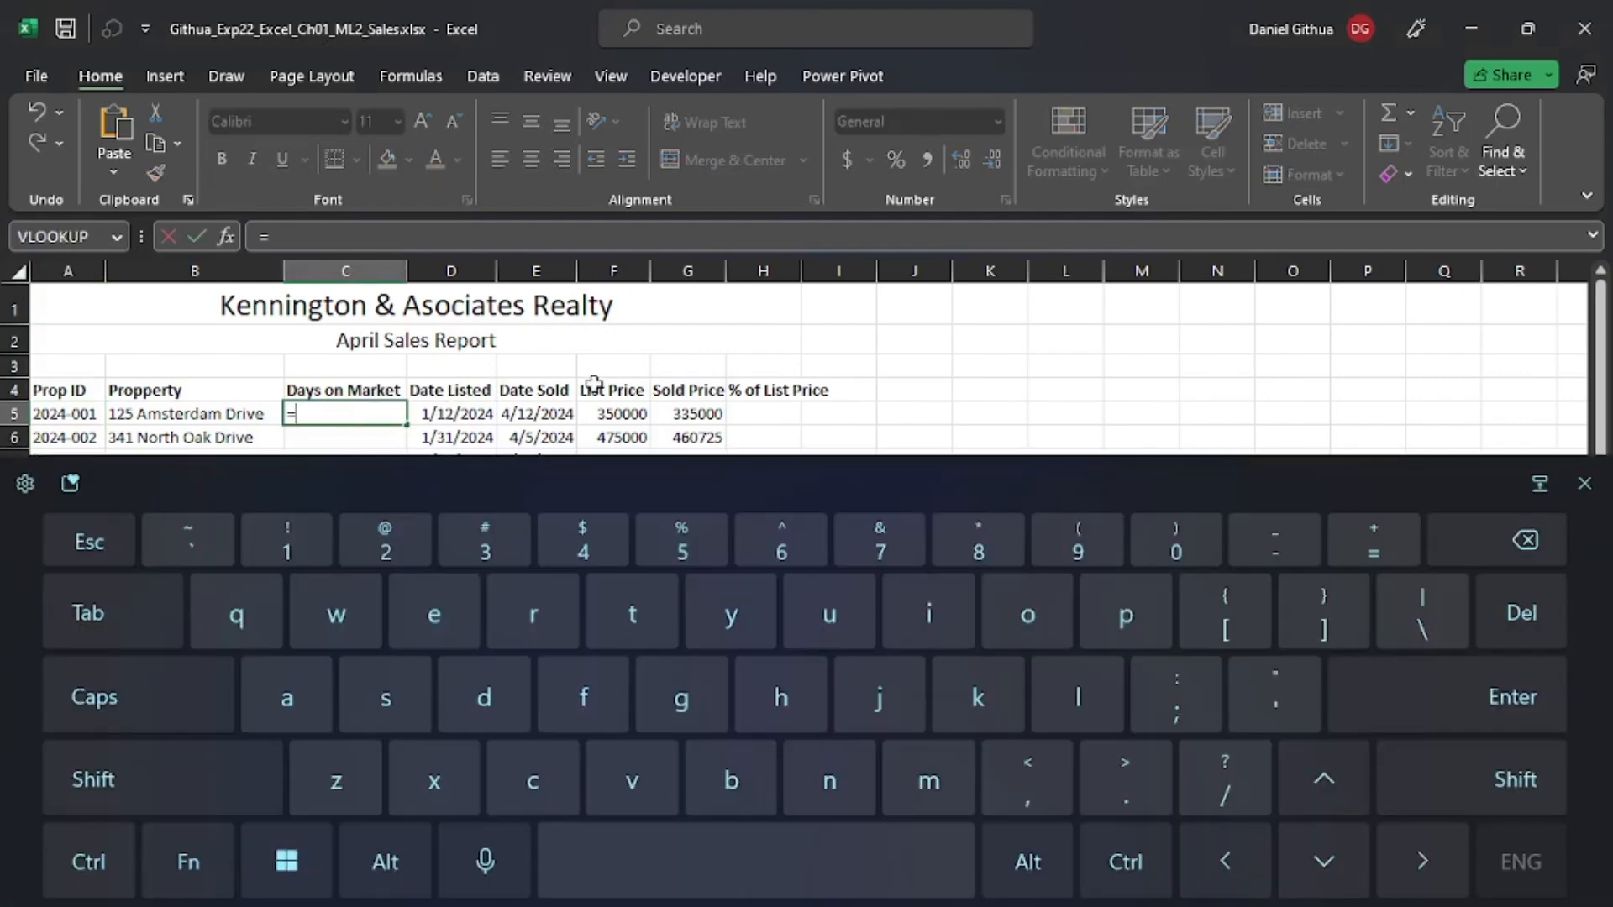
click(538, 413)
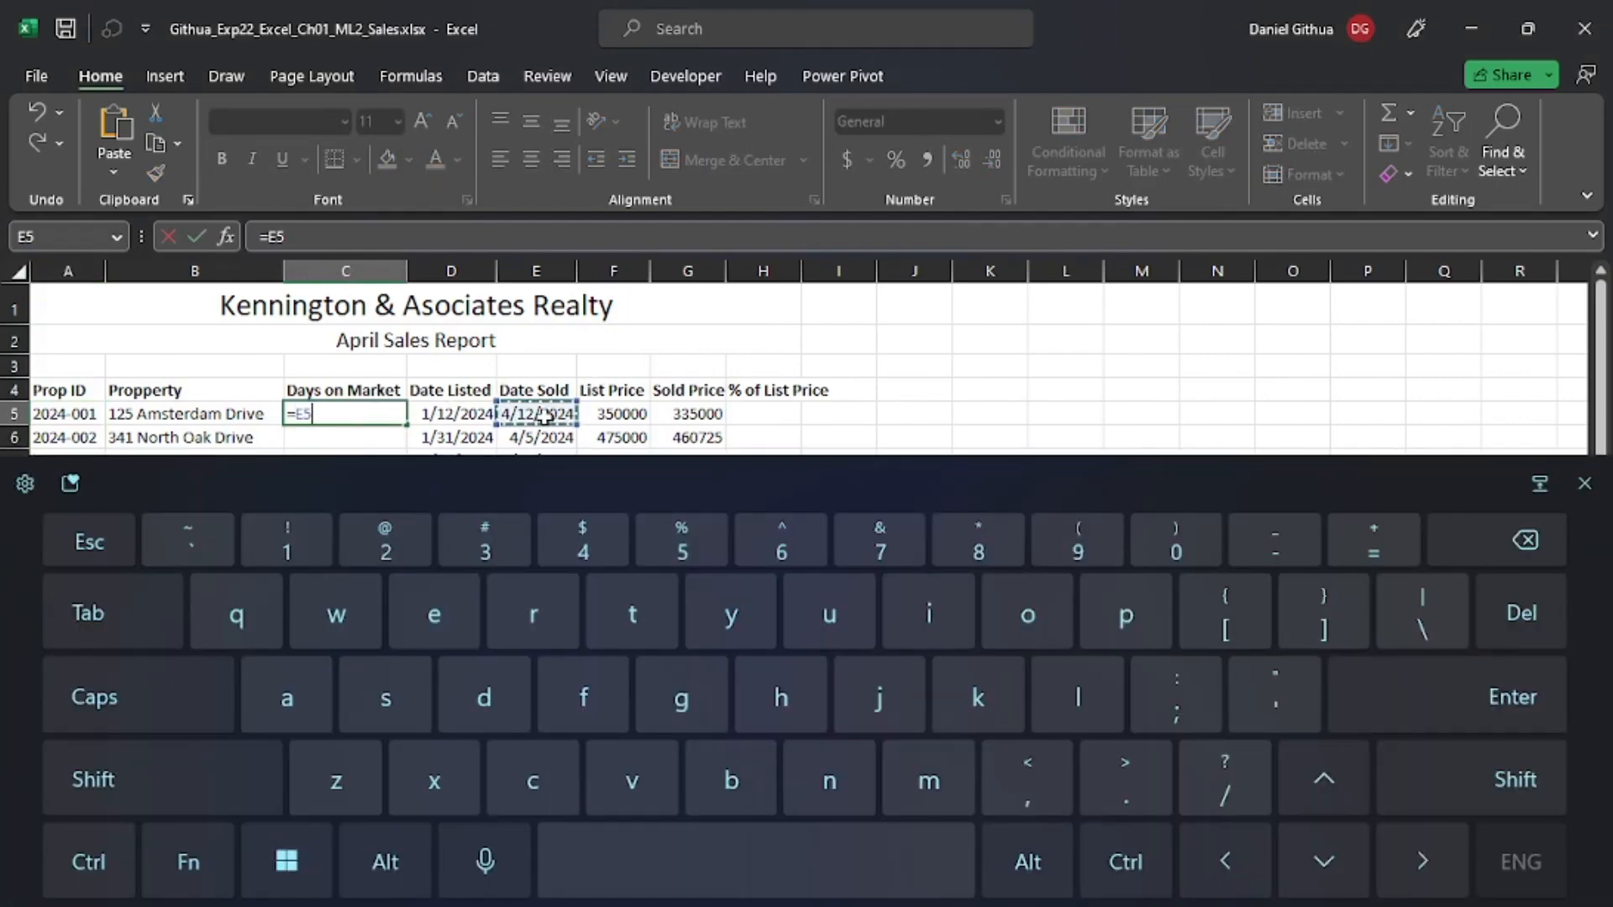
text(-)
click(433, 412)
click(197, 236)
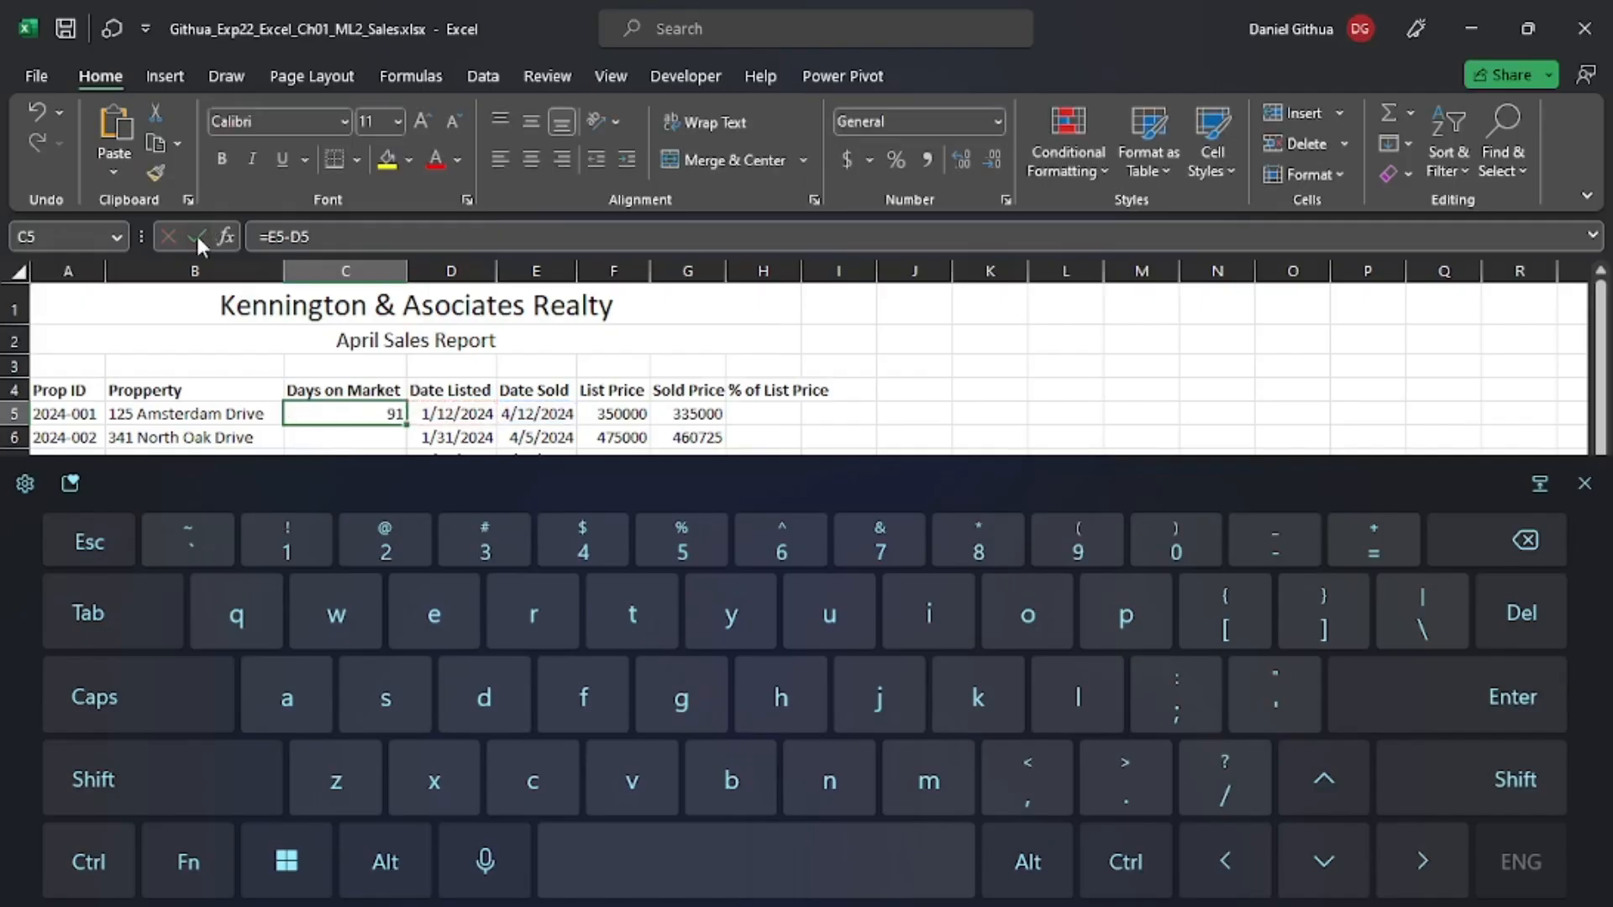
Step: Copy the days-on-market formula from cell C5 down through C13
click(1584, 483)
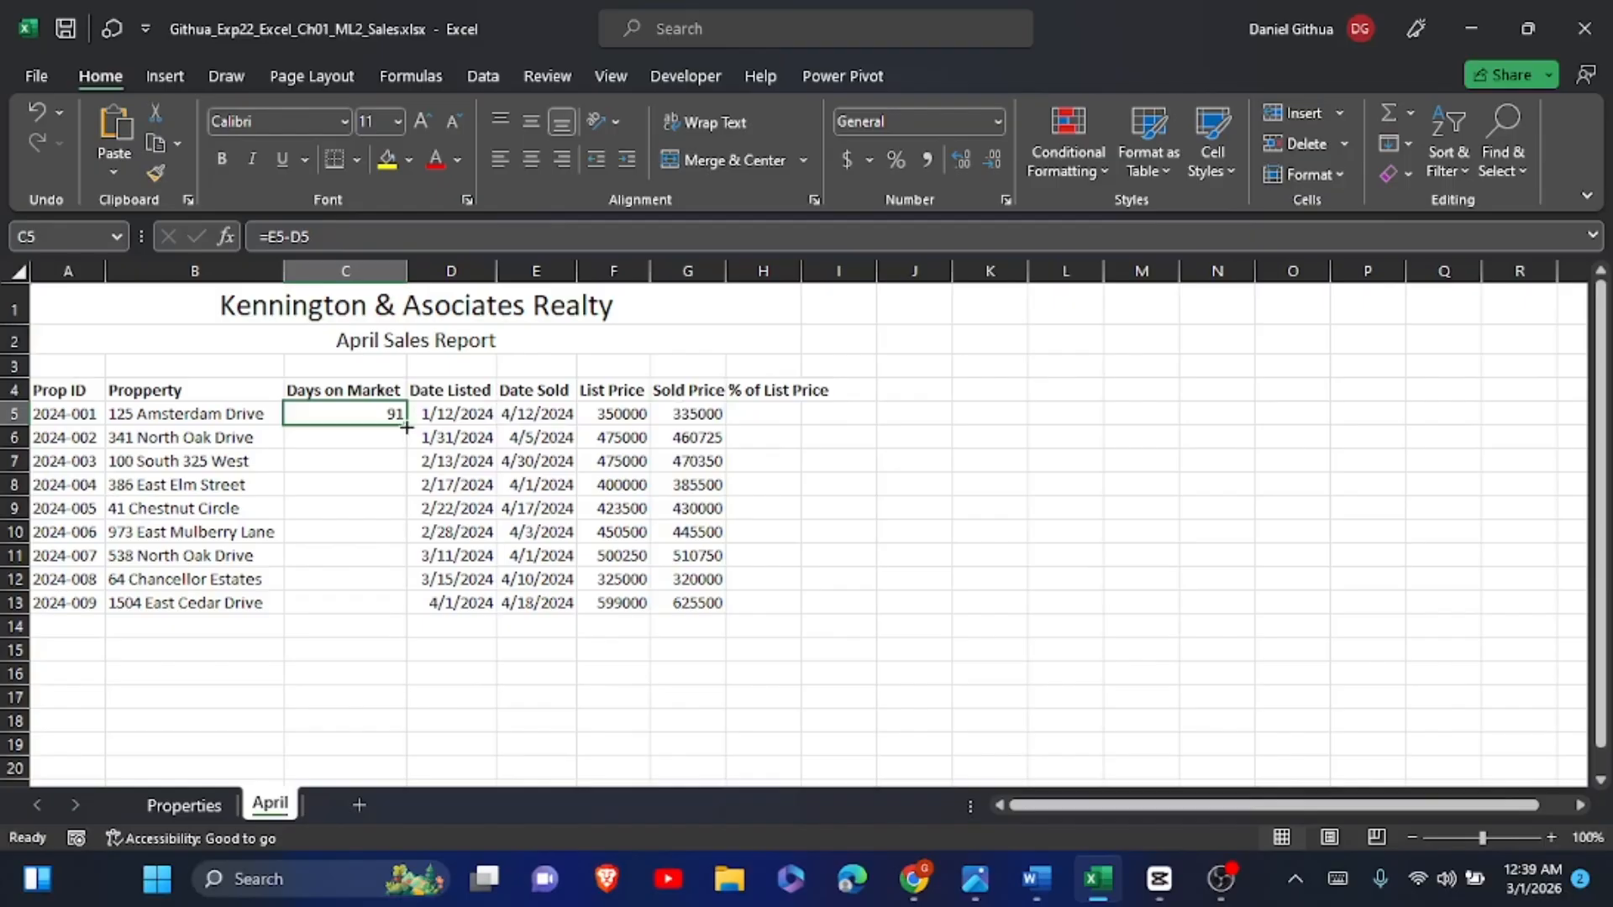
drag(407, 428, 405, 626)
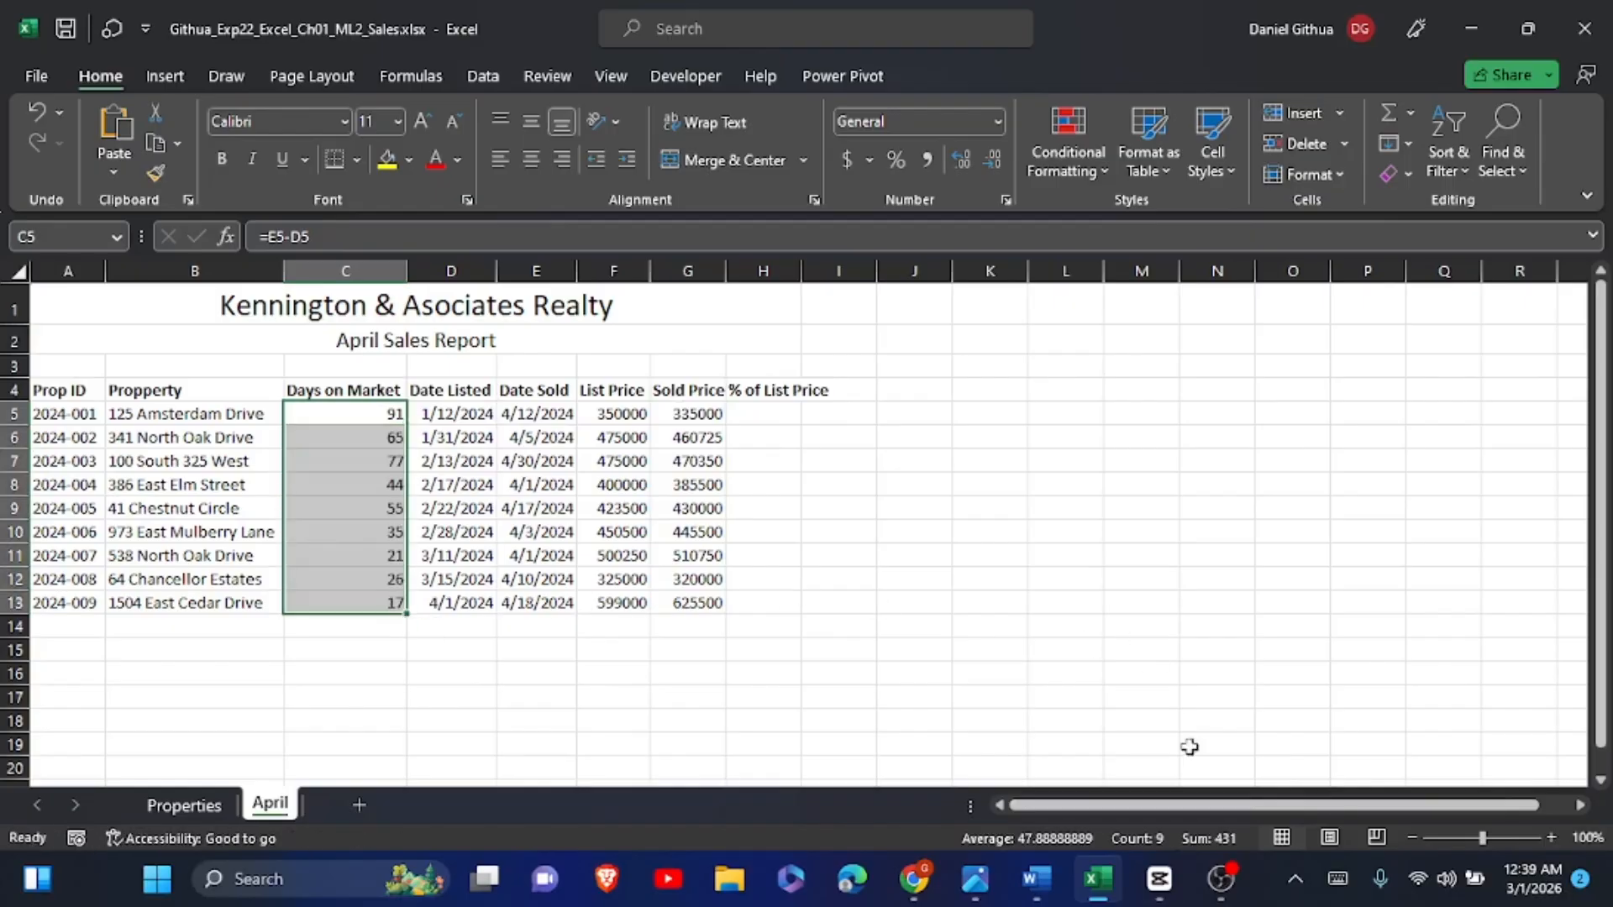
Step: Open the Exp22_Excel_Ch01_ML2_Sales_final_result.jpg image and compare its Days on Market column with the worksheet
mouse_move(991, 896)
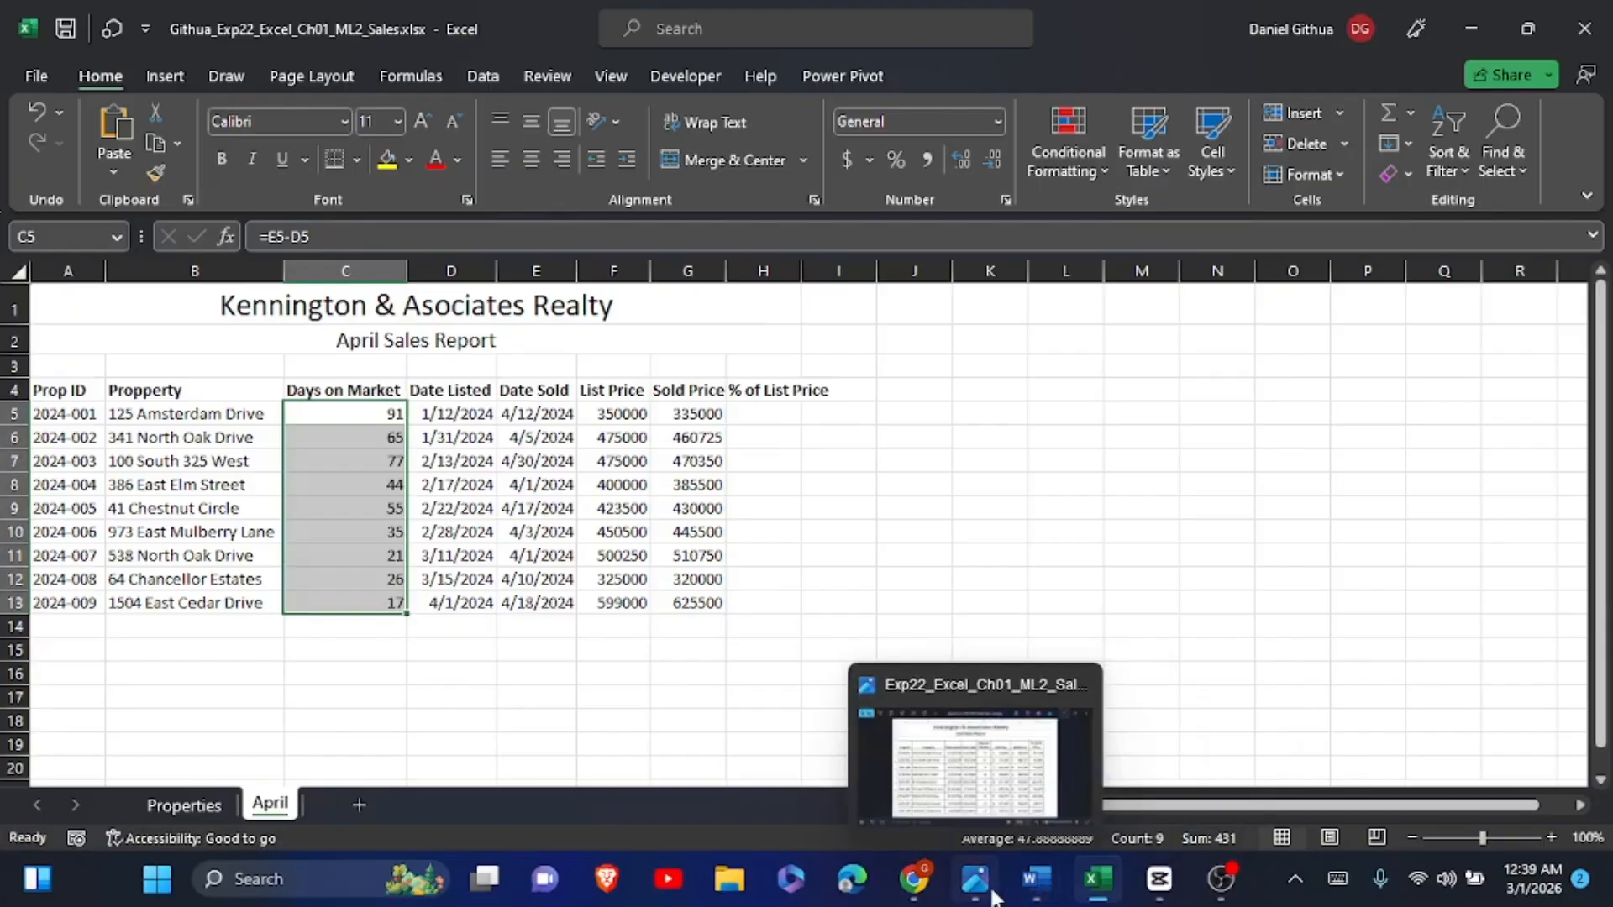
mouse_move(999, 794)
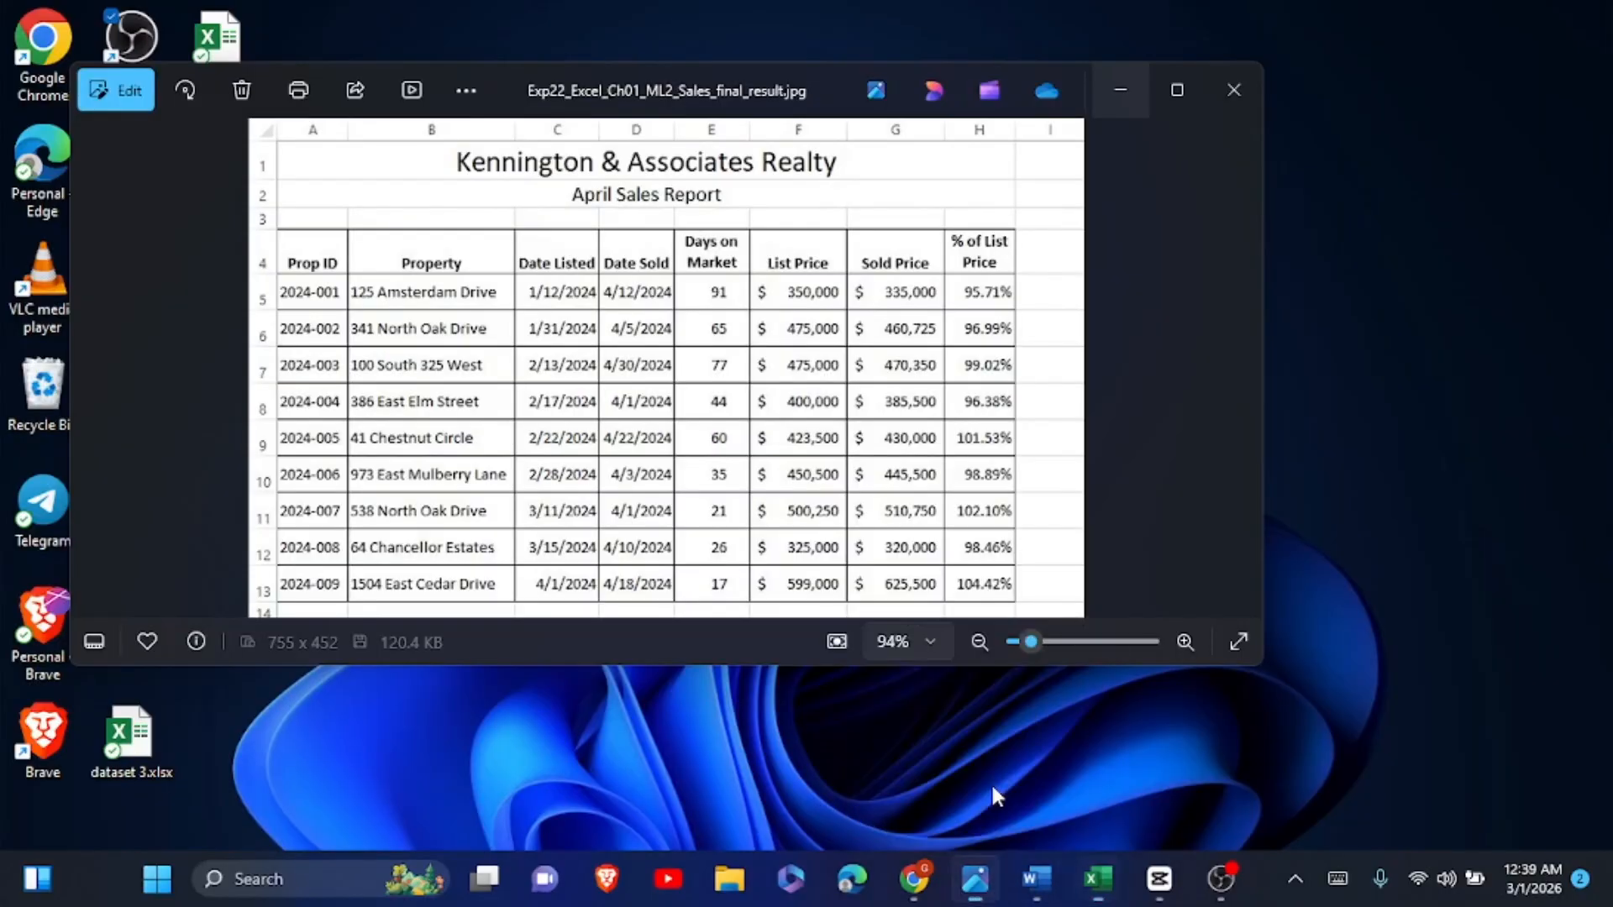
click(992, 786)
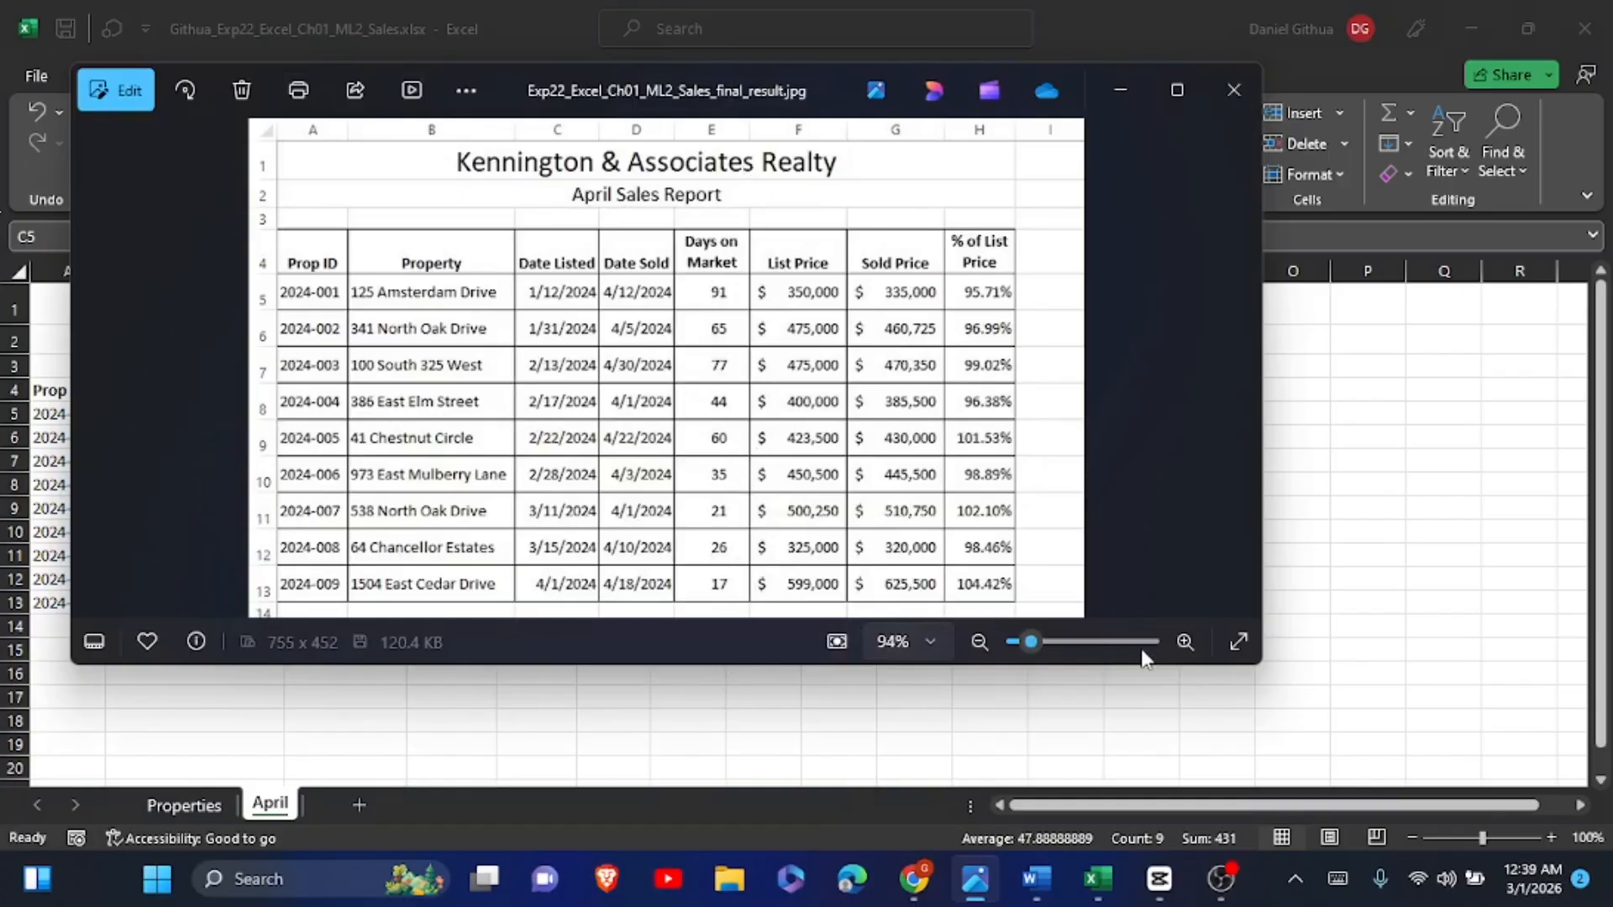
Step: Switch to the Word instructions and highlight the step 5 text in yellow
click(1036, 879)
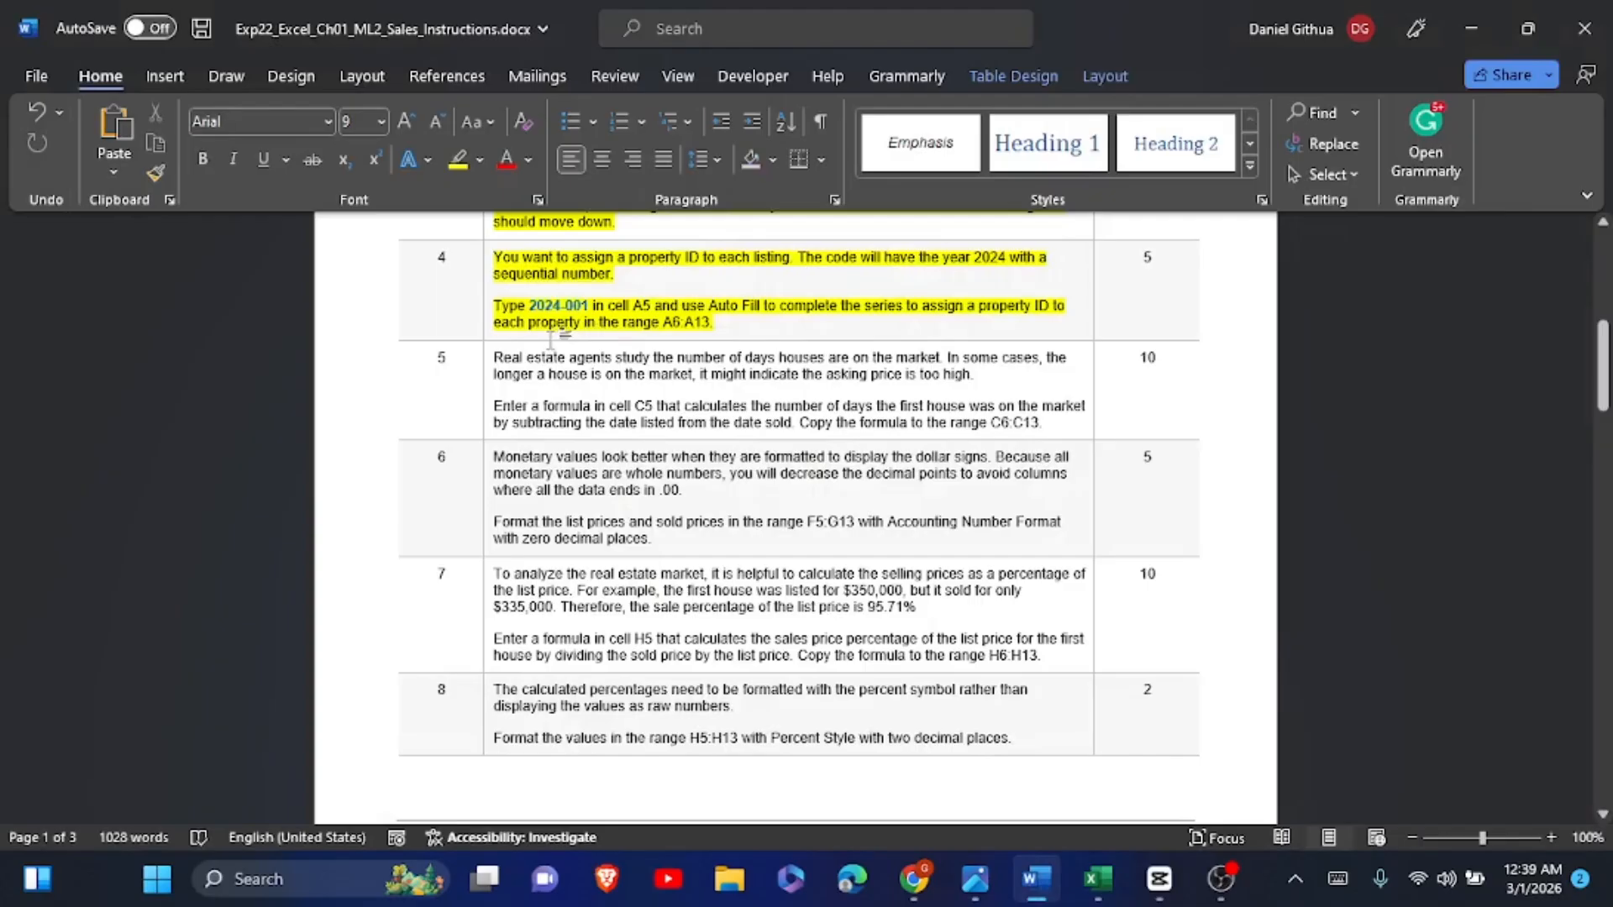
drag(496, 358, 1048, 423)
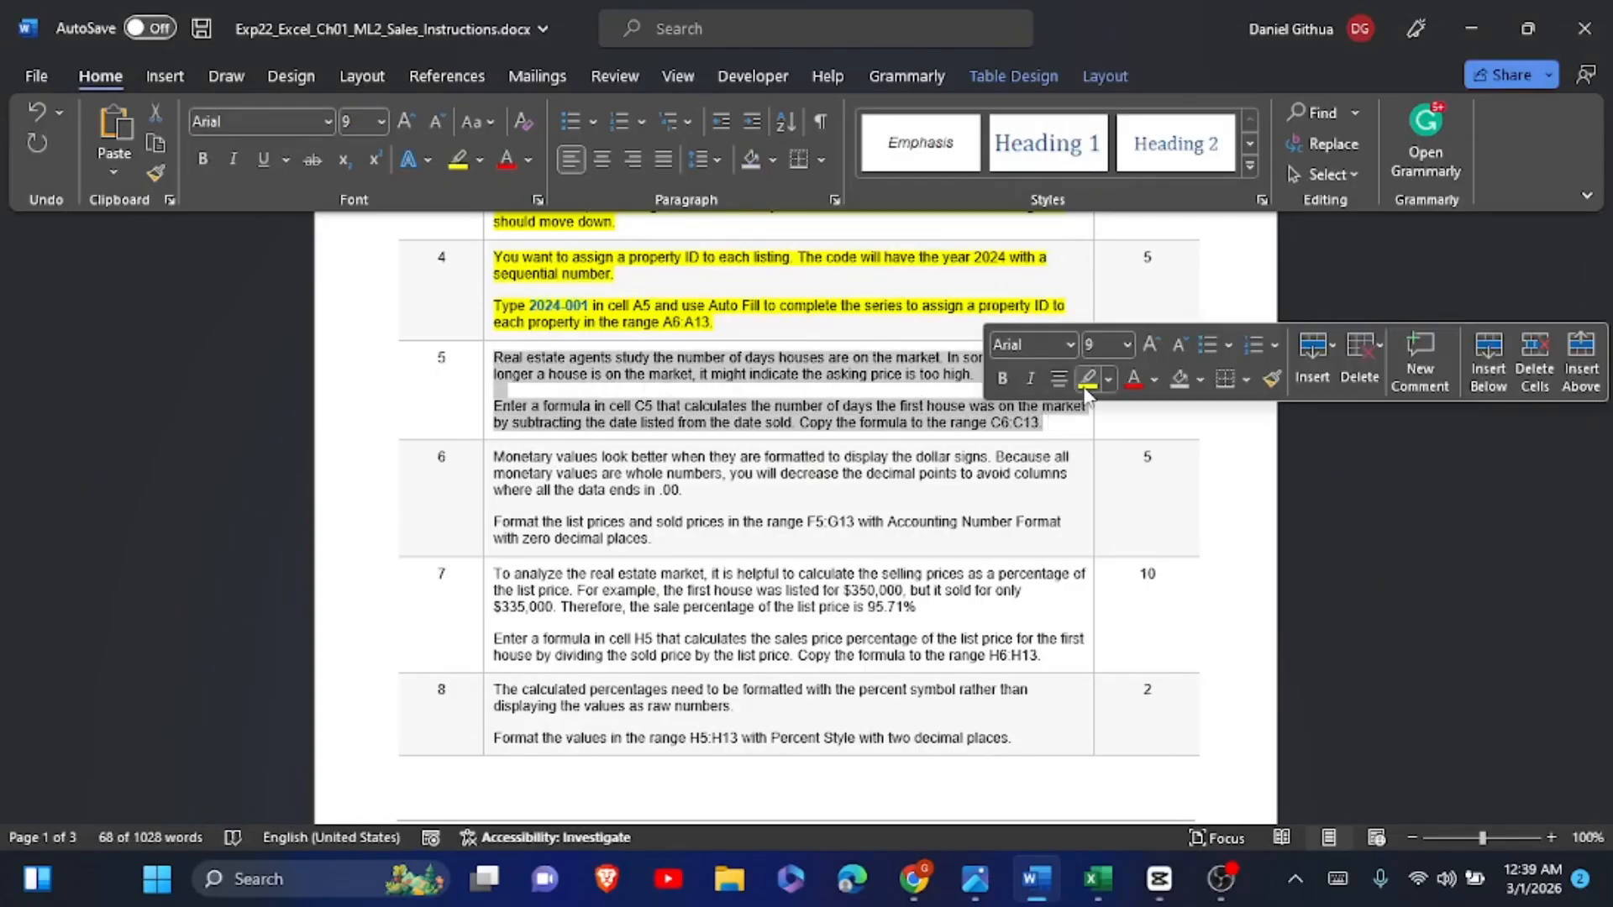
click(1088, 389)
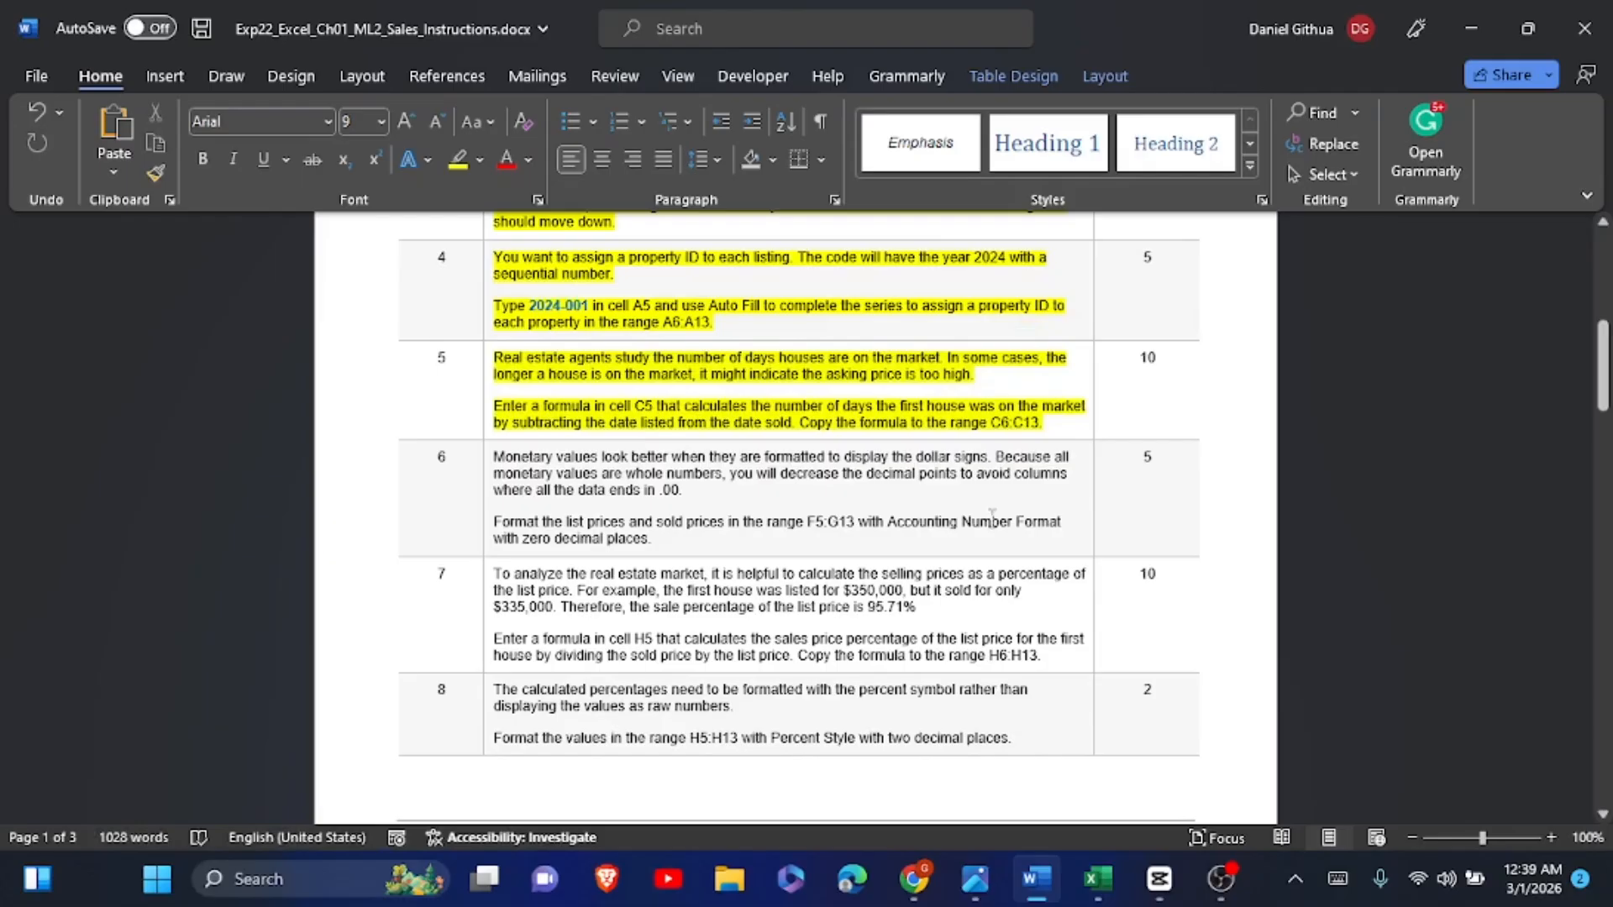
Step: Switch to Excel and format the list and sold prices in F5:G13 as Accounting with the $ symbol and zero decimal places
scroll(992, 514, down, 2)
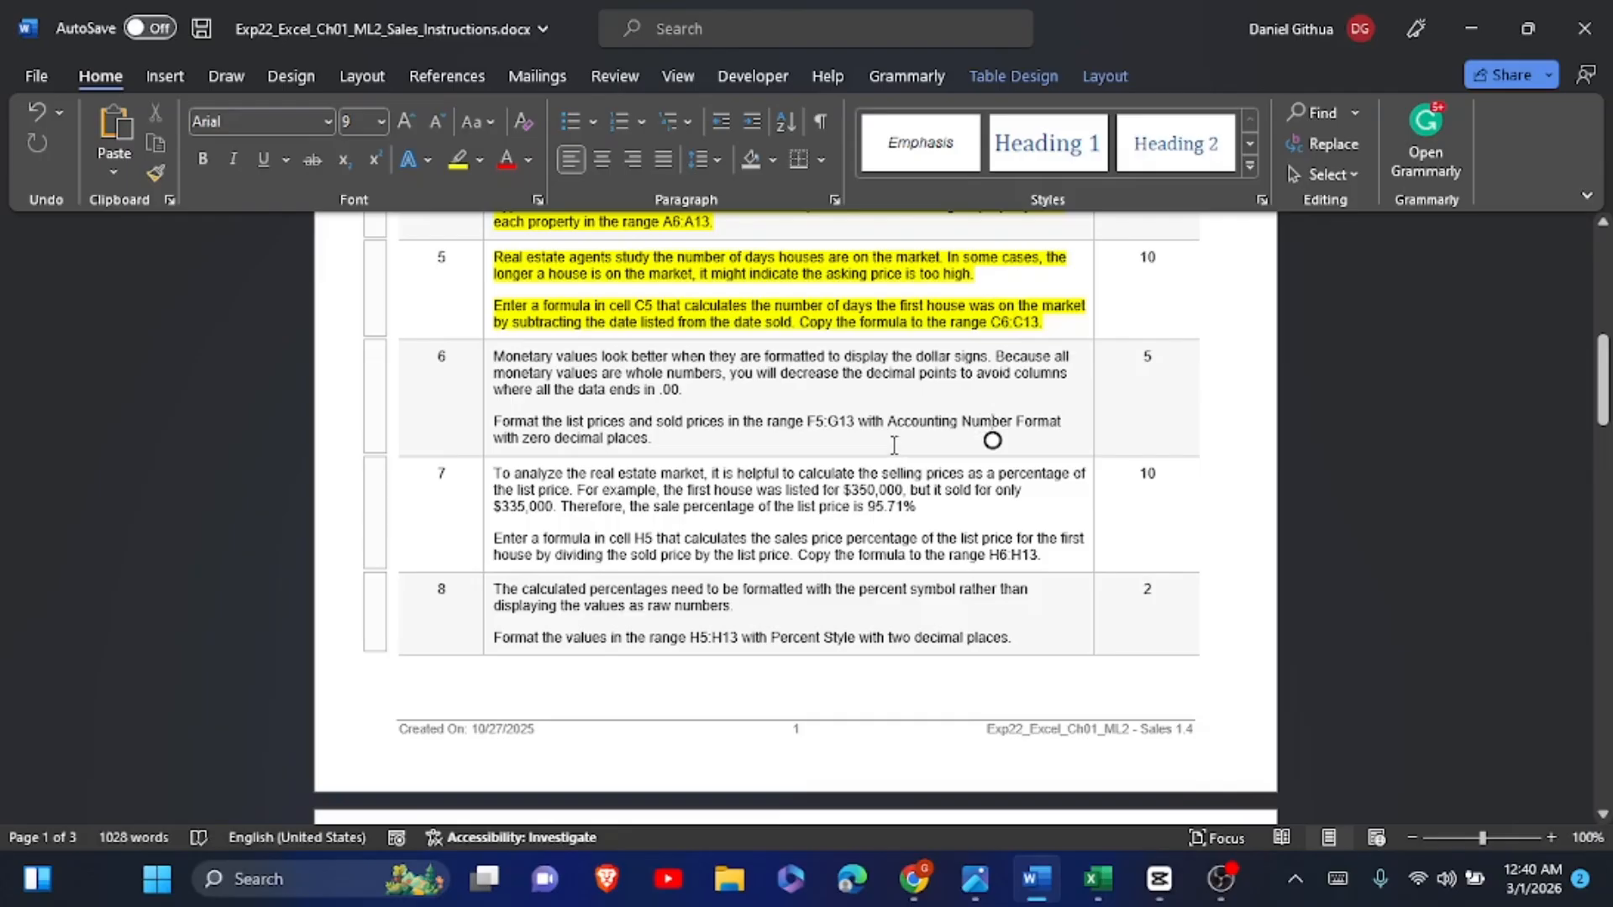
mouse_move(1113, 880)
click(1098, 879)
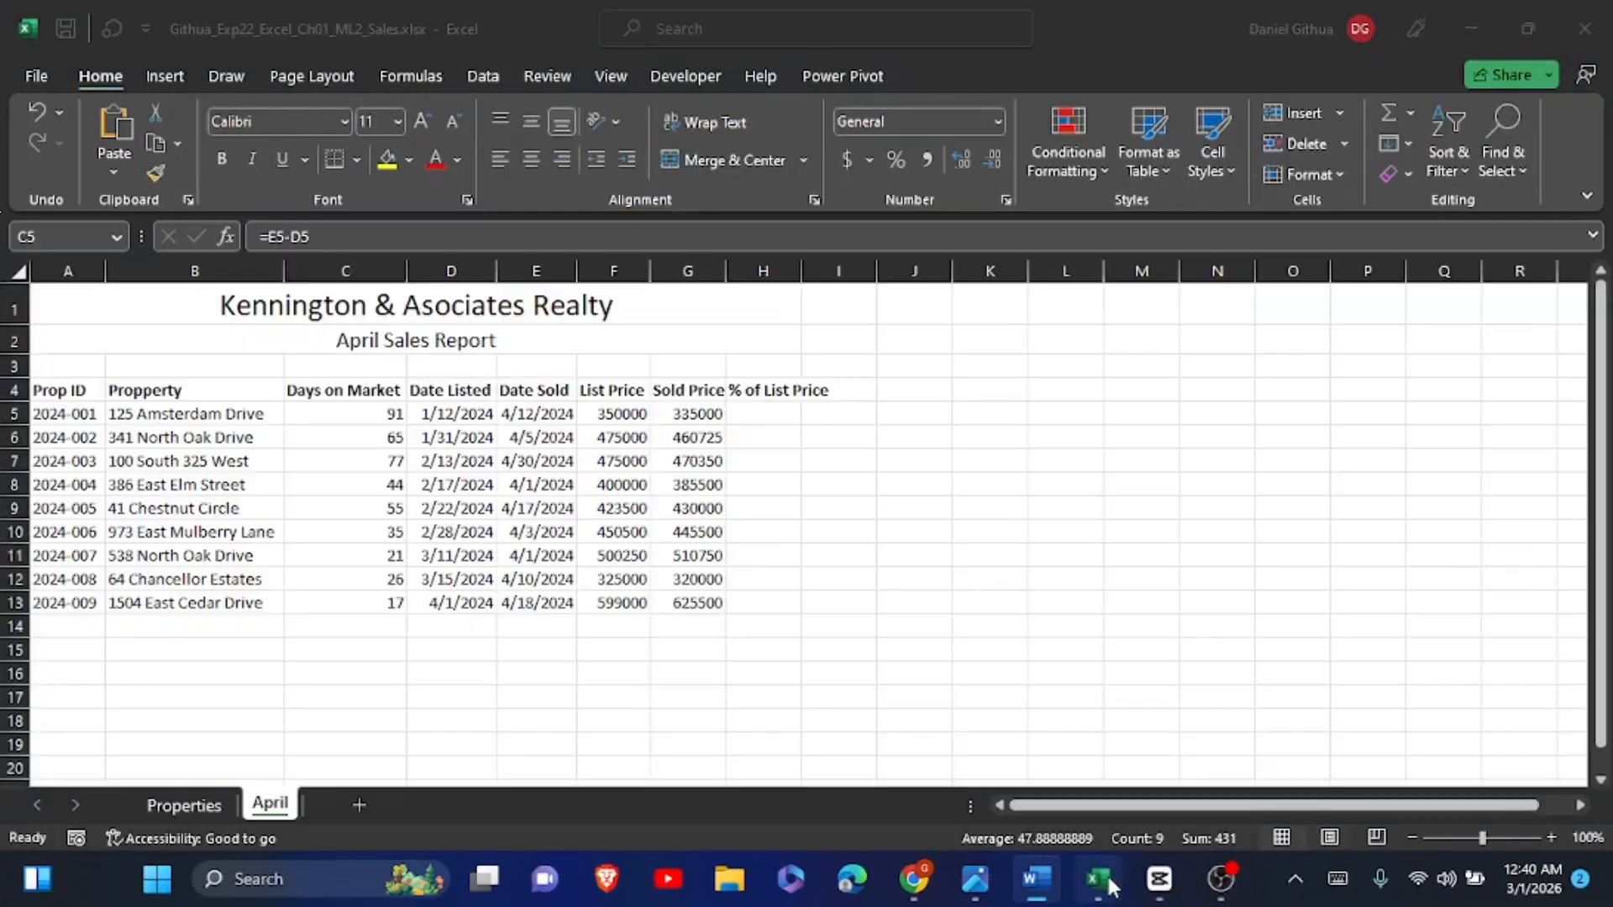
click(610, 413)
drag(611, 413, 691, 605)
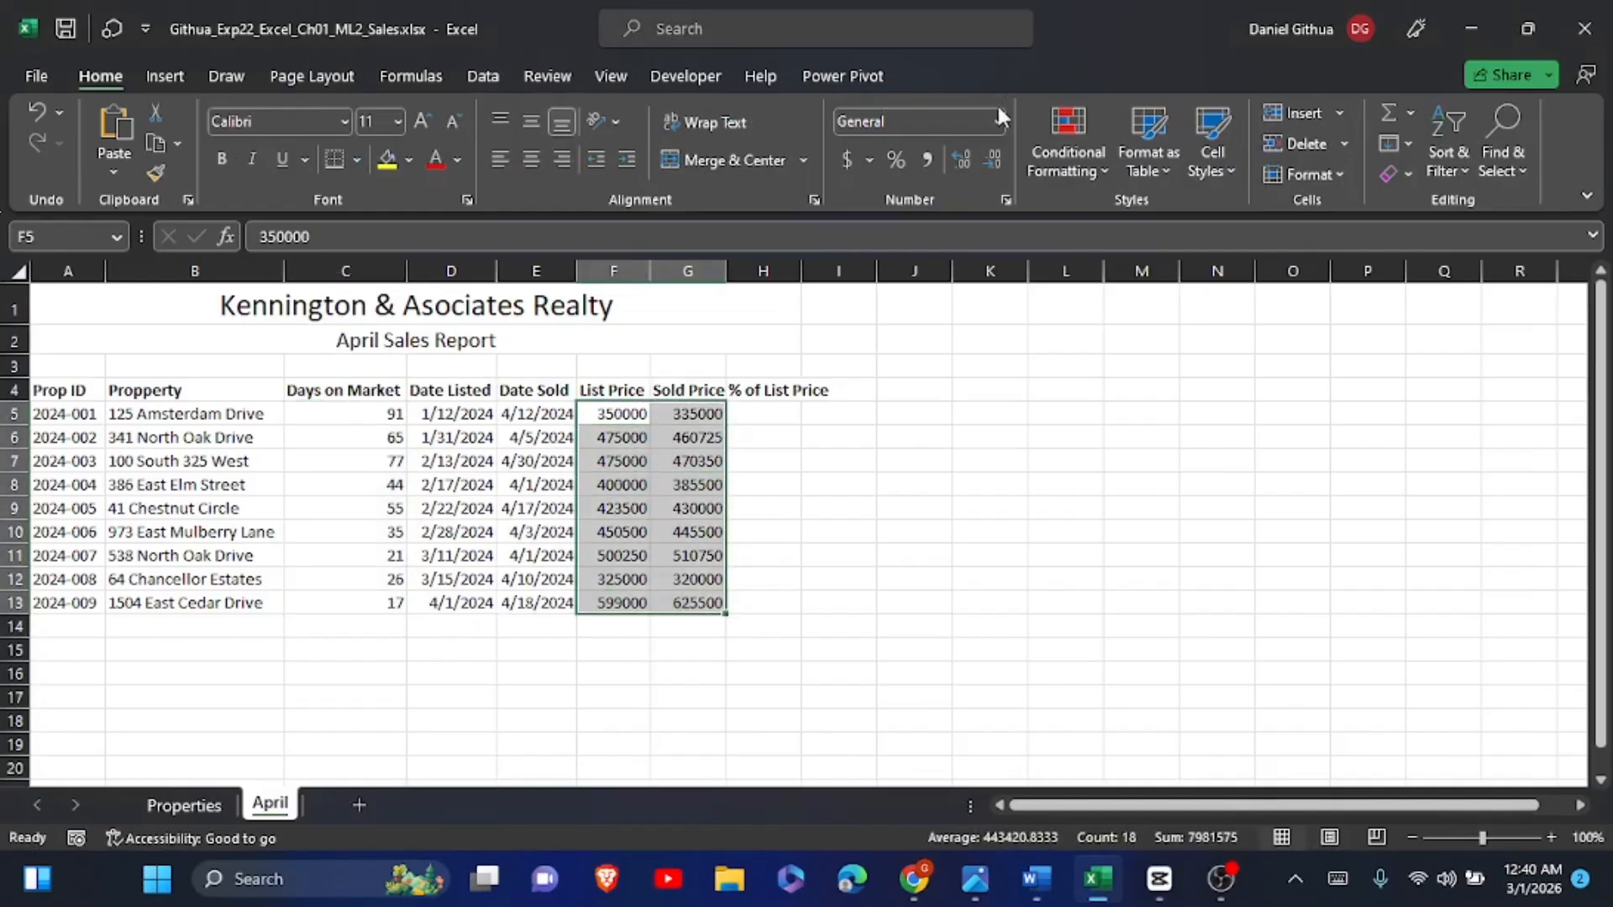
click(1006, 200)
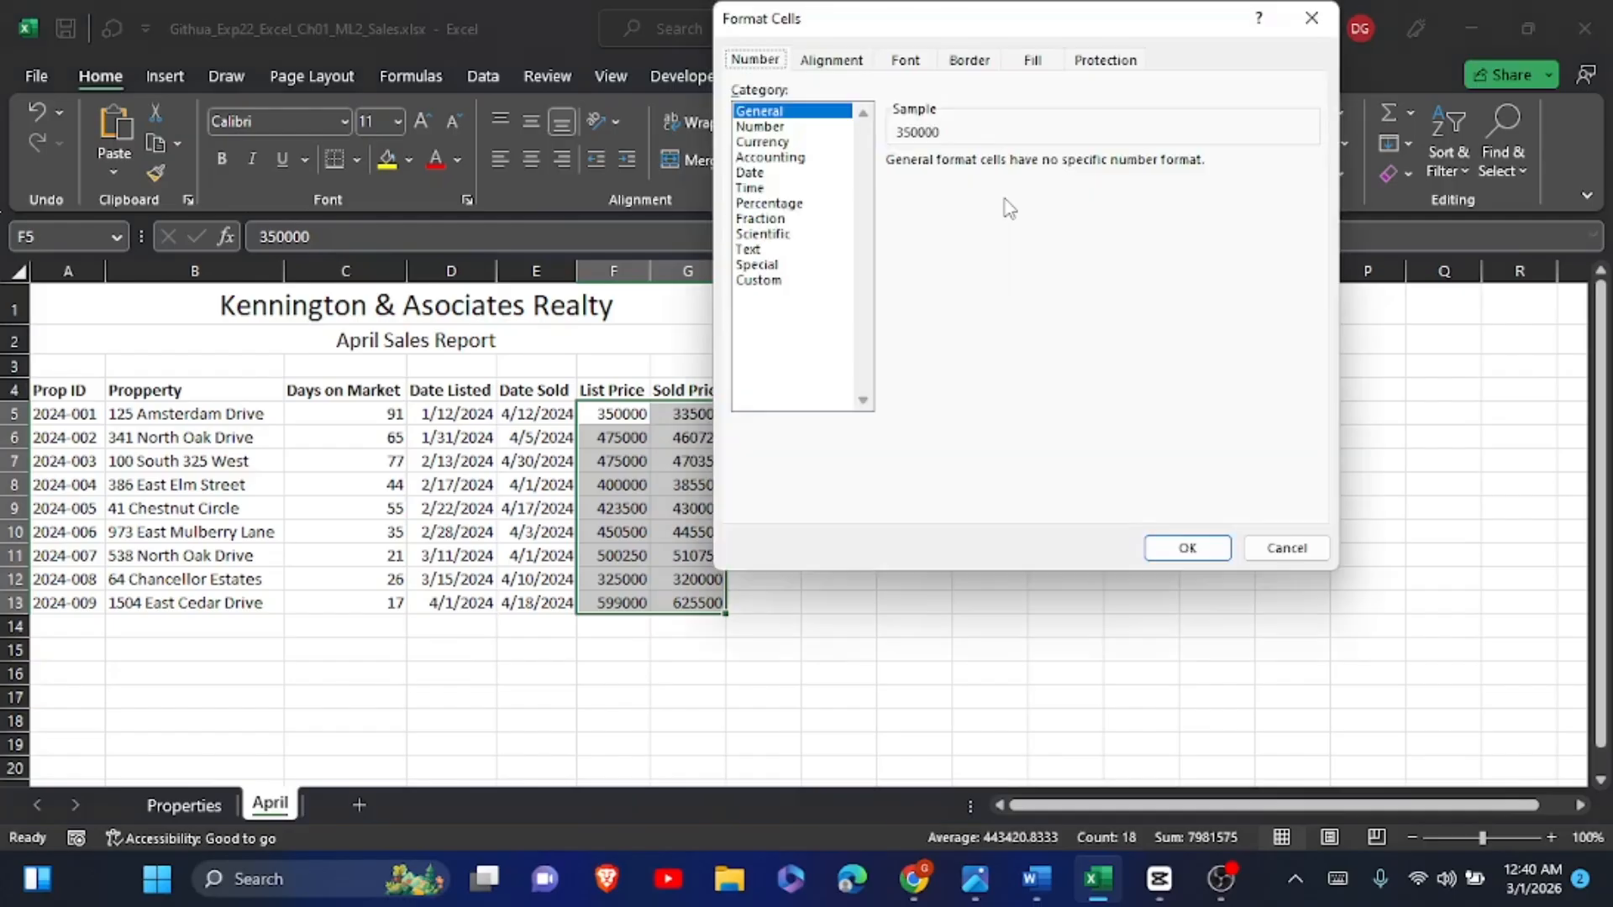
click(766, 157)
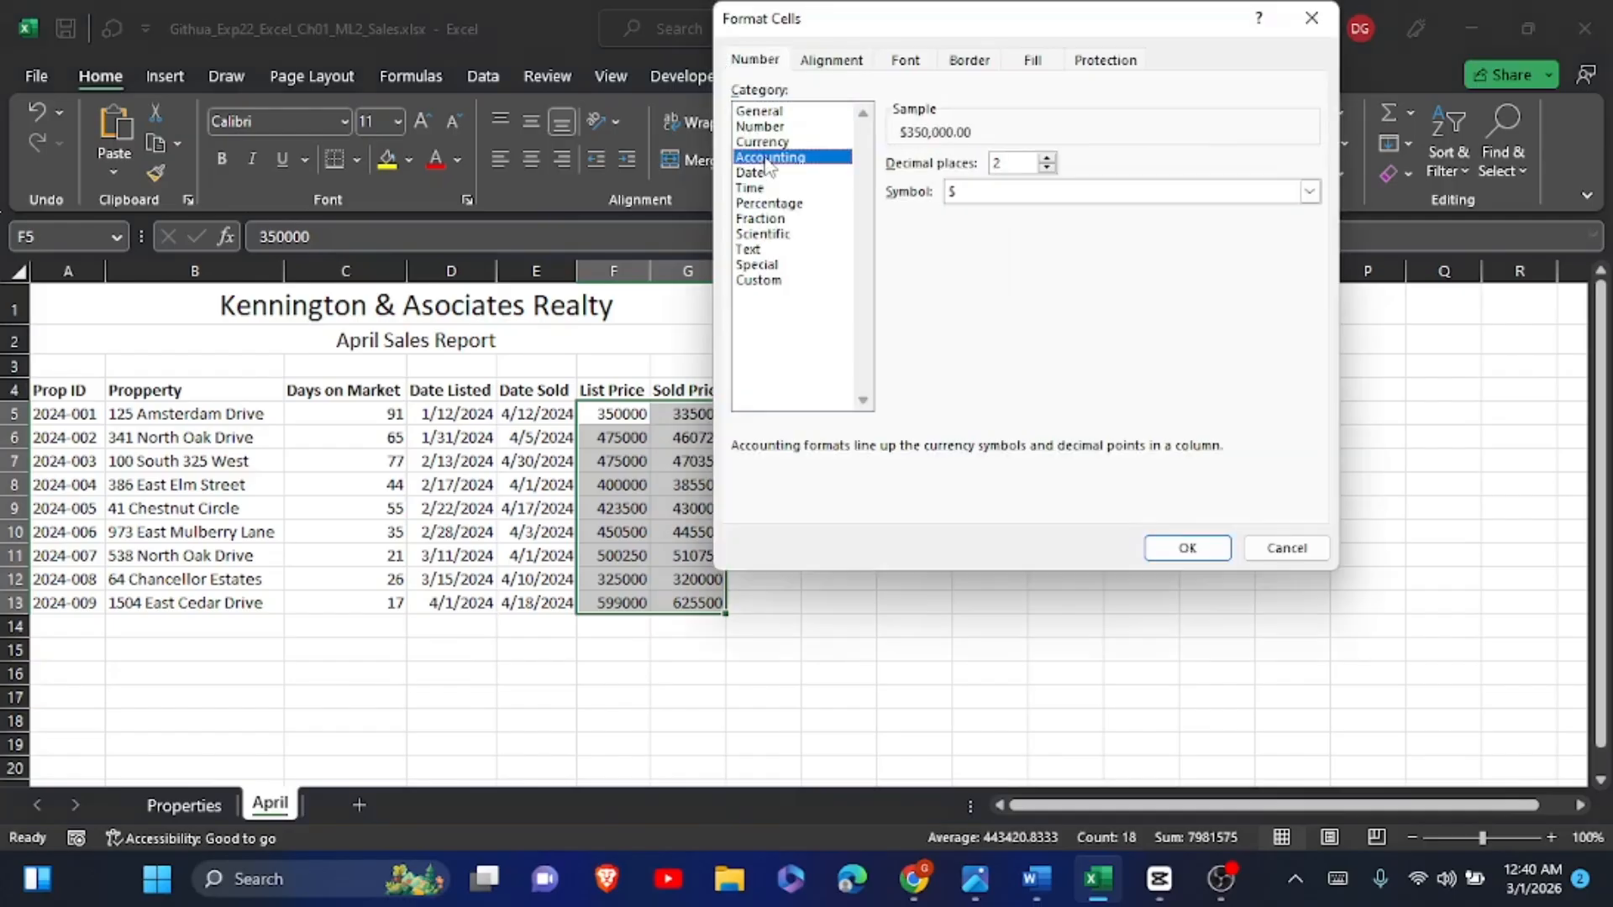
click(1047, 168)
click(1206, 558)
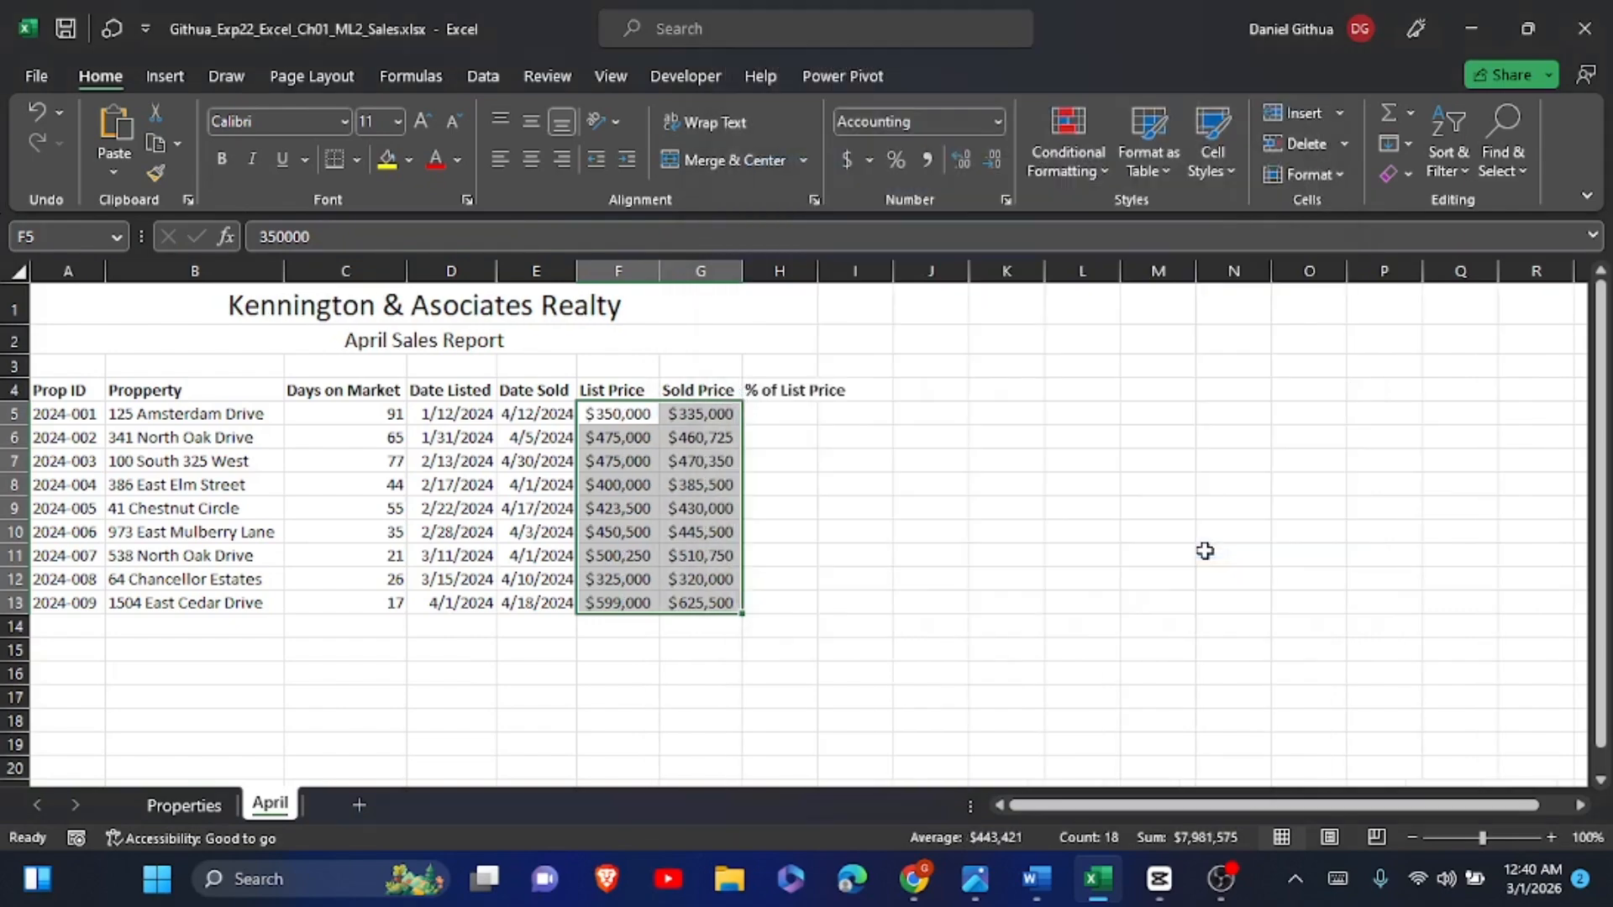
click(913, 461)
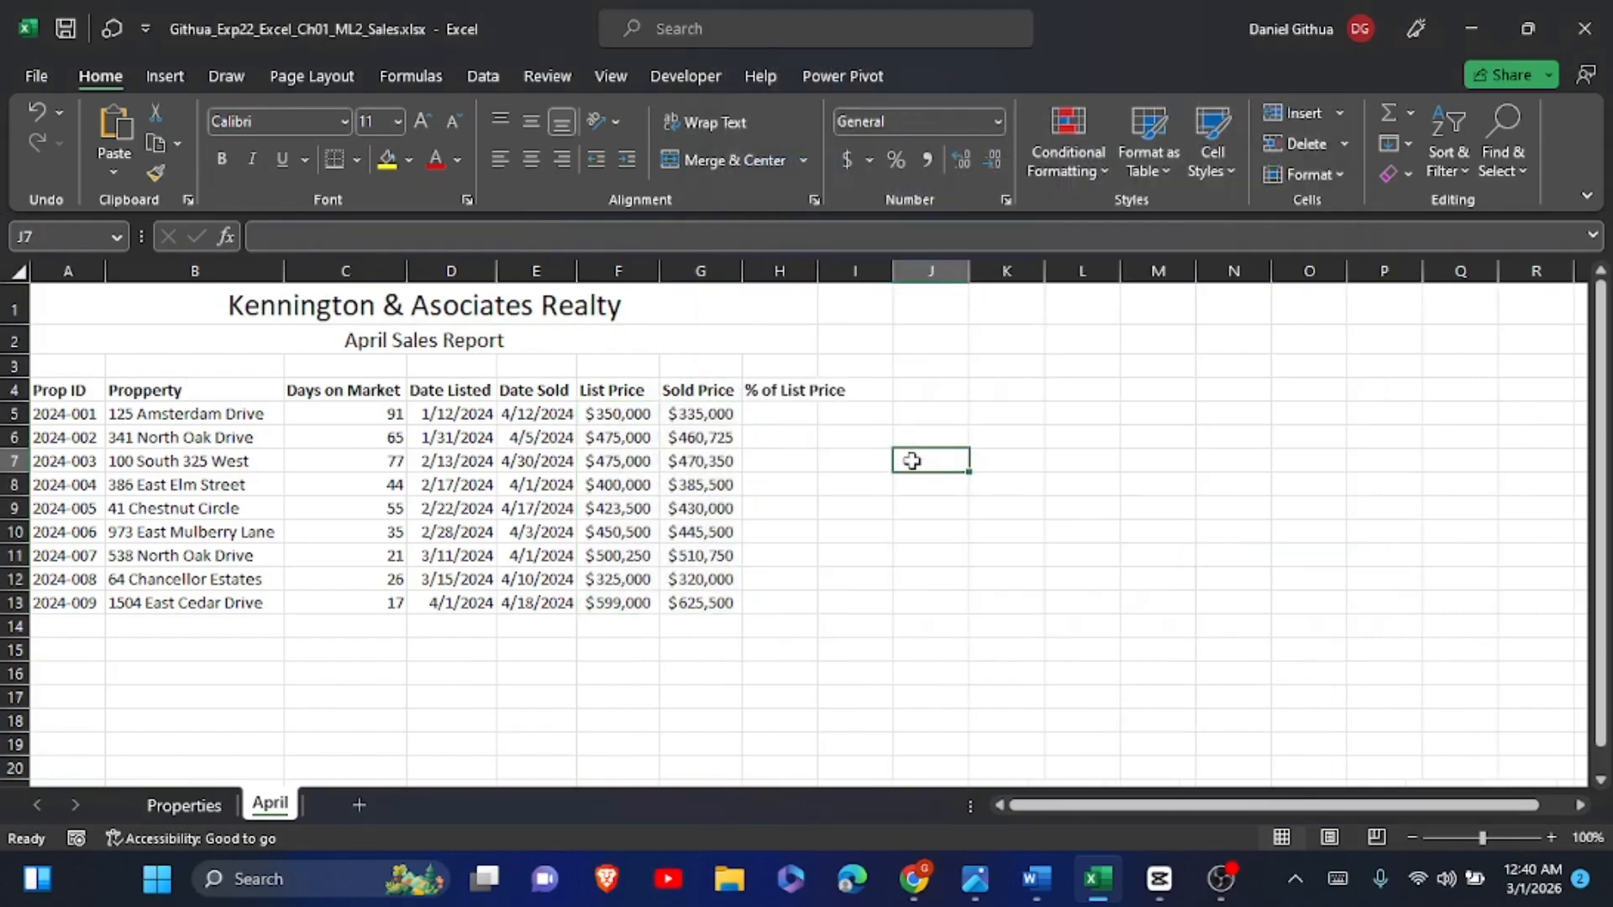
Step: Return to the Word instructions and highlight the step 6 text in yellow
key(alt+Tab)
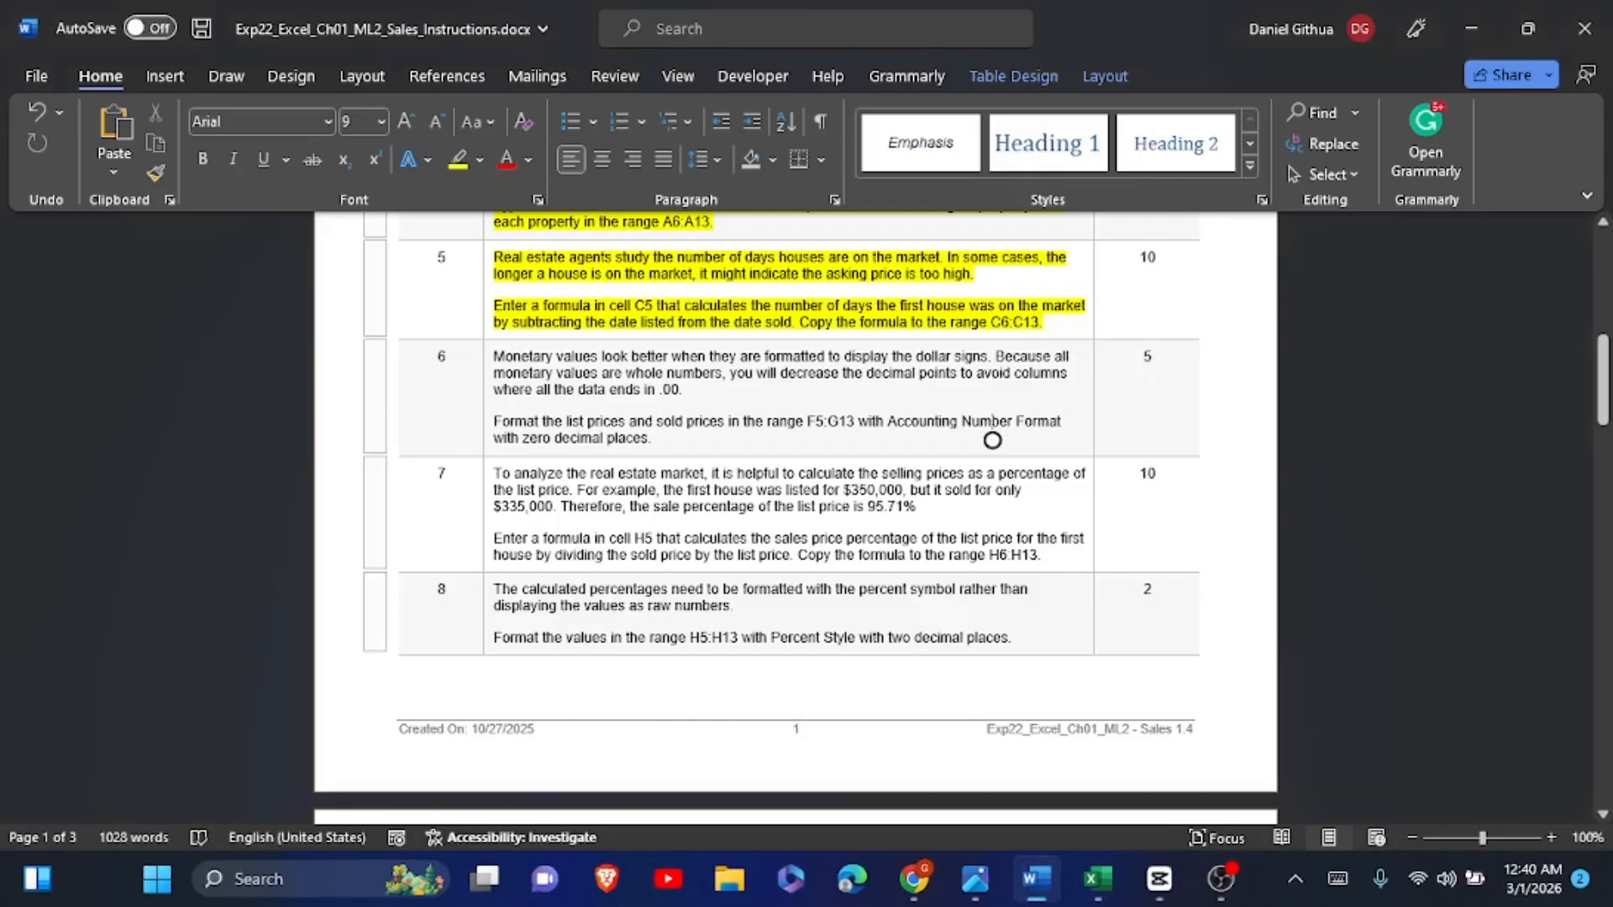
drag(495, 357, 685, 450)
click(783, 410)
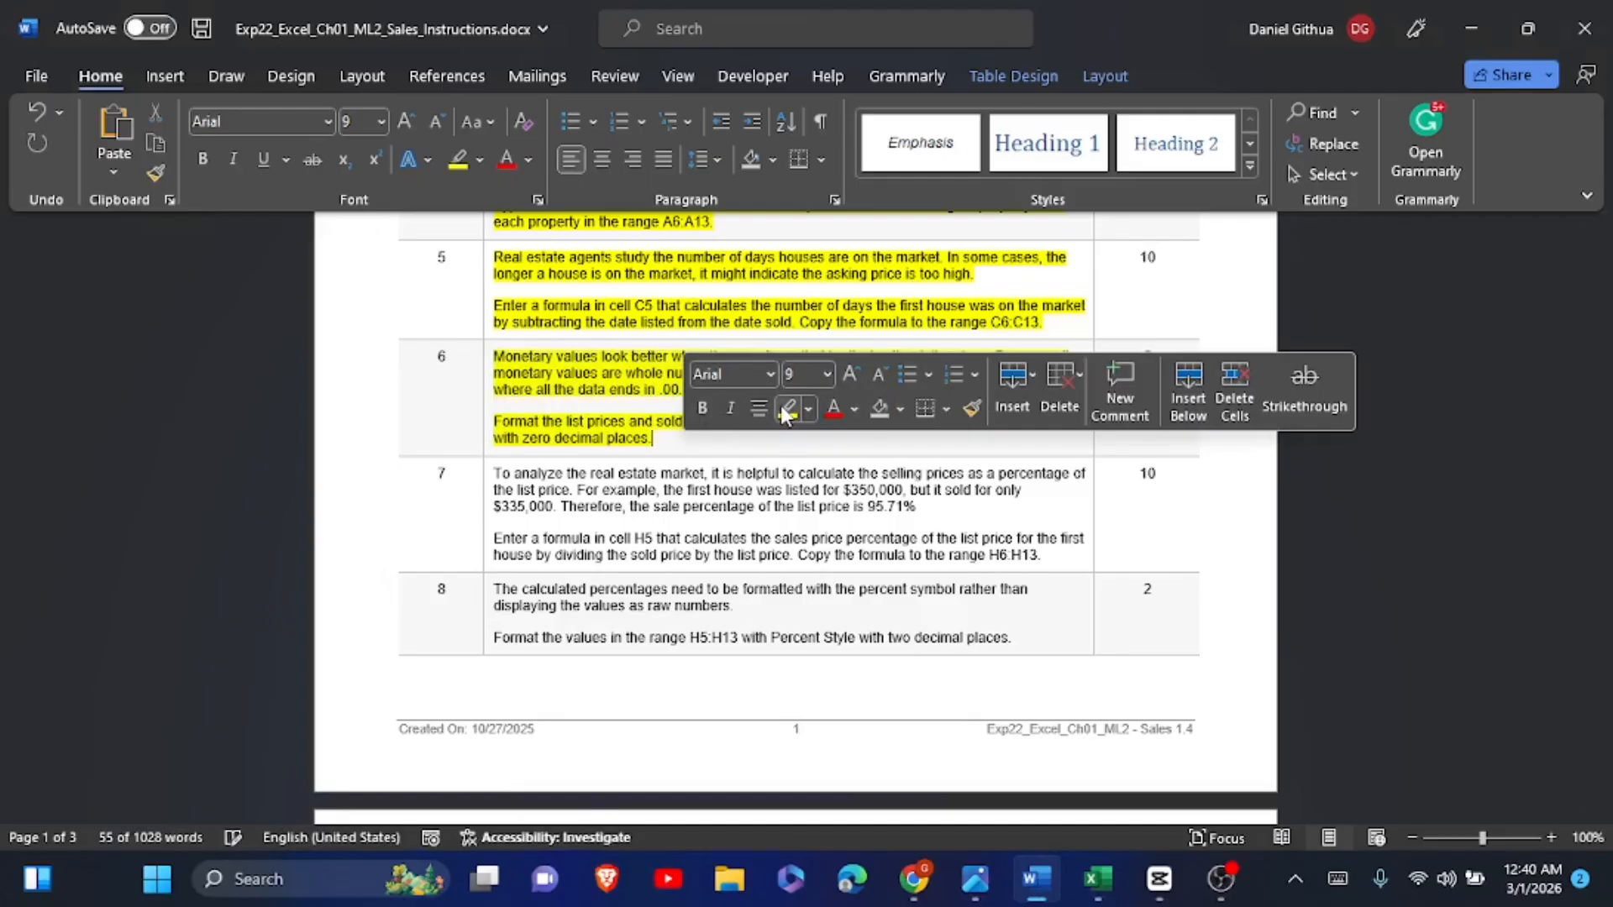
mouse_move(1098, 878)
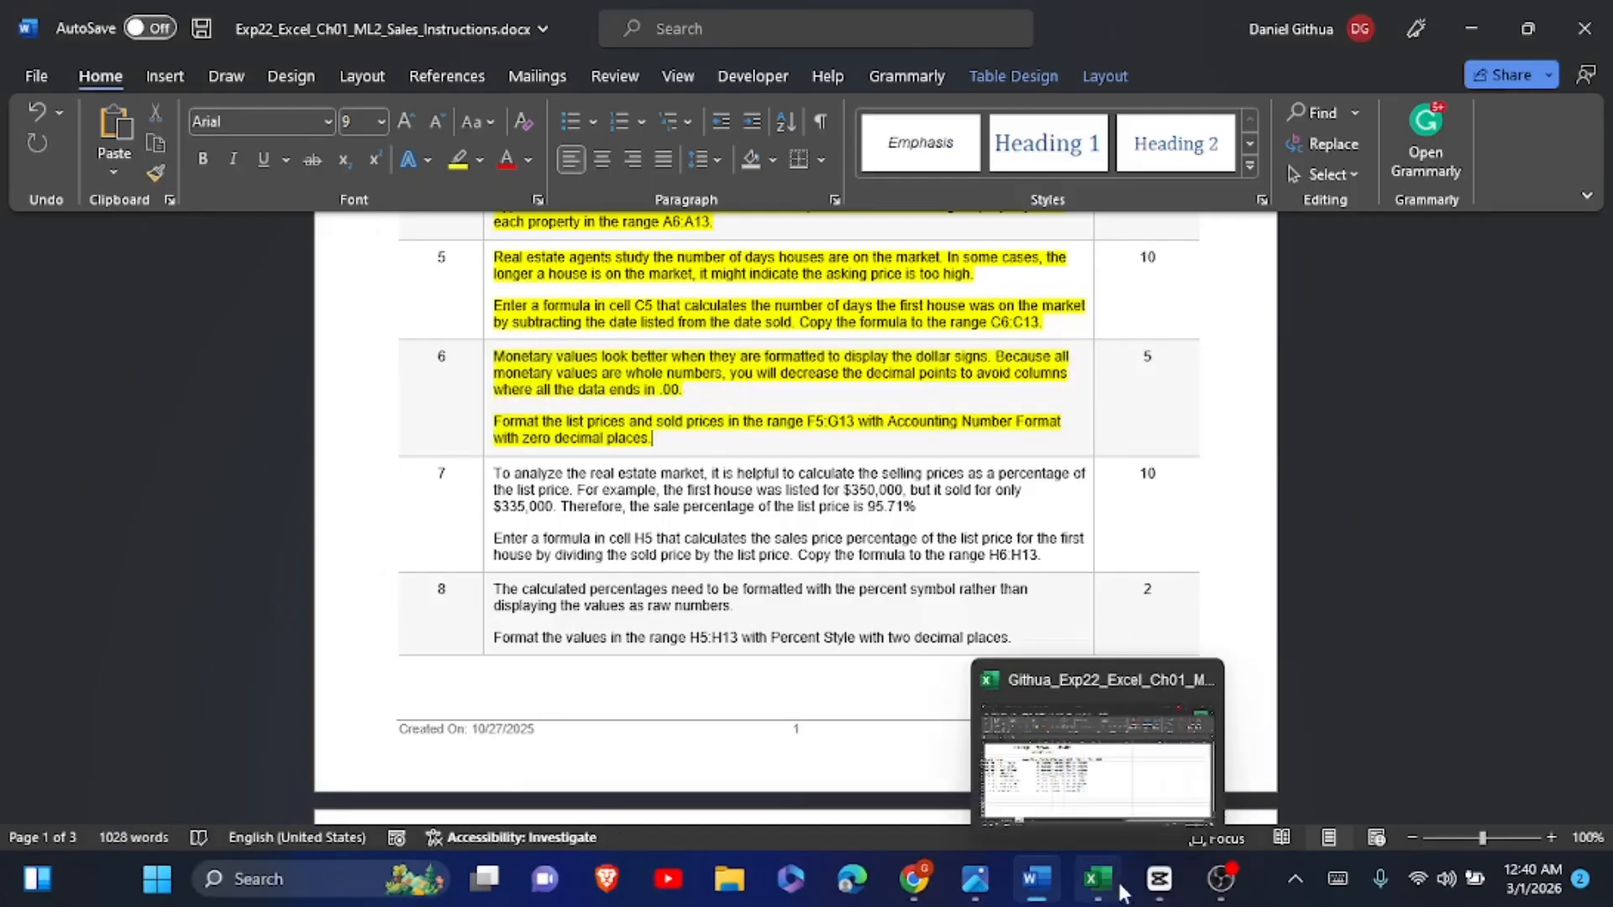
click(1093, 752)
key(alt+Tab)
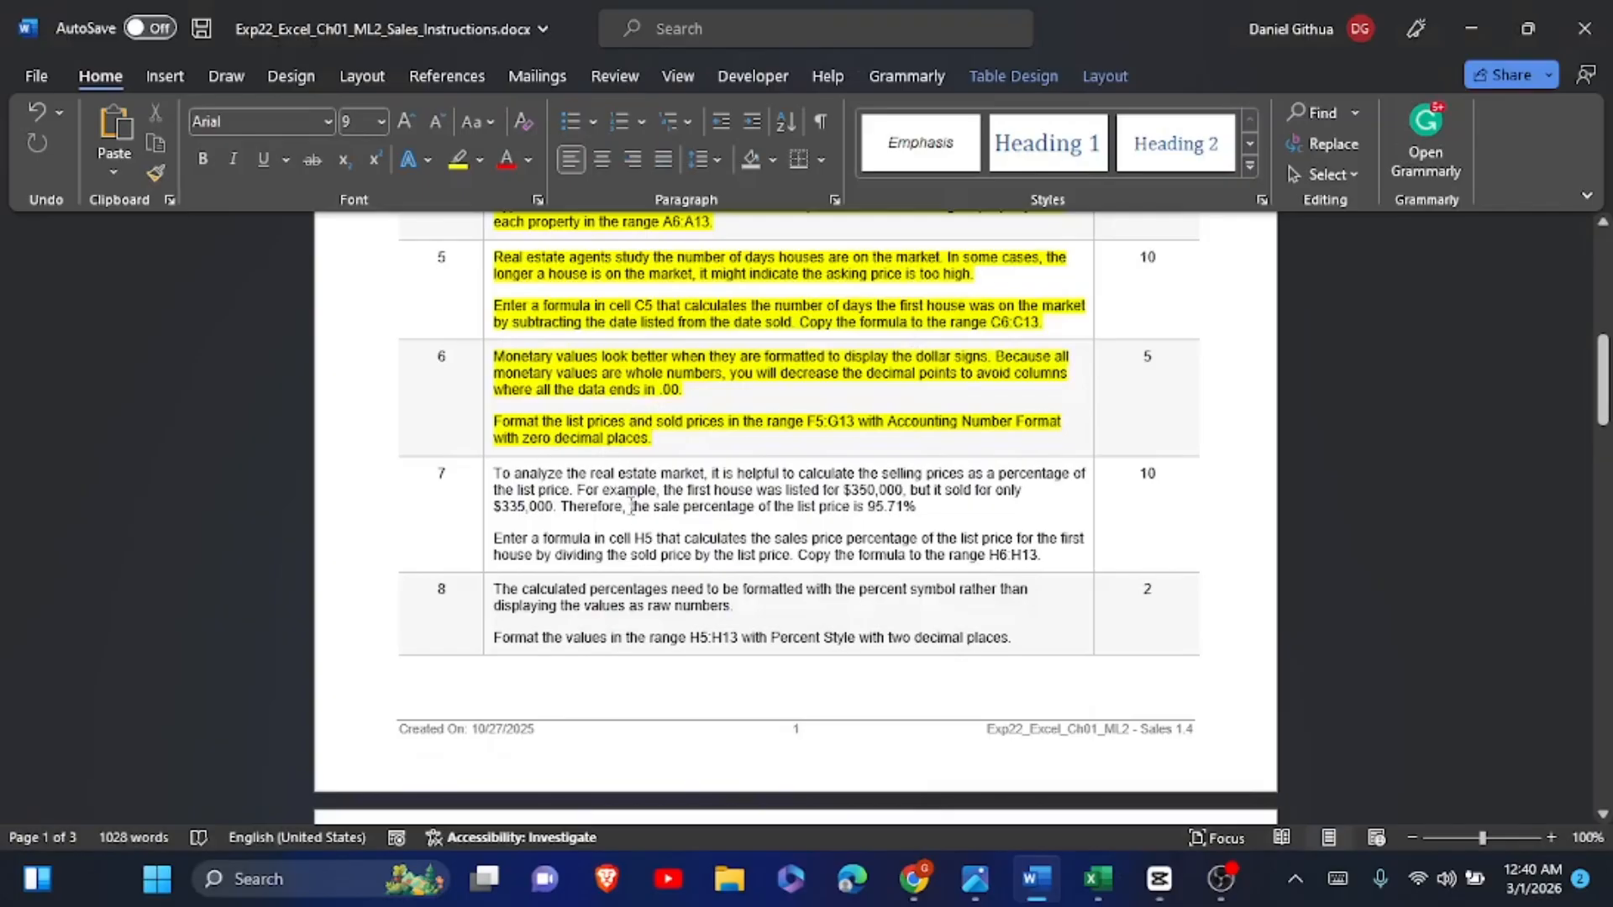
Step: Switch to Excel, enter the formula =G5/F5 in cell H5 of the April sheet and copy it through H13
scroll(632, 512, down, 3)
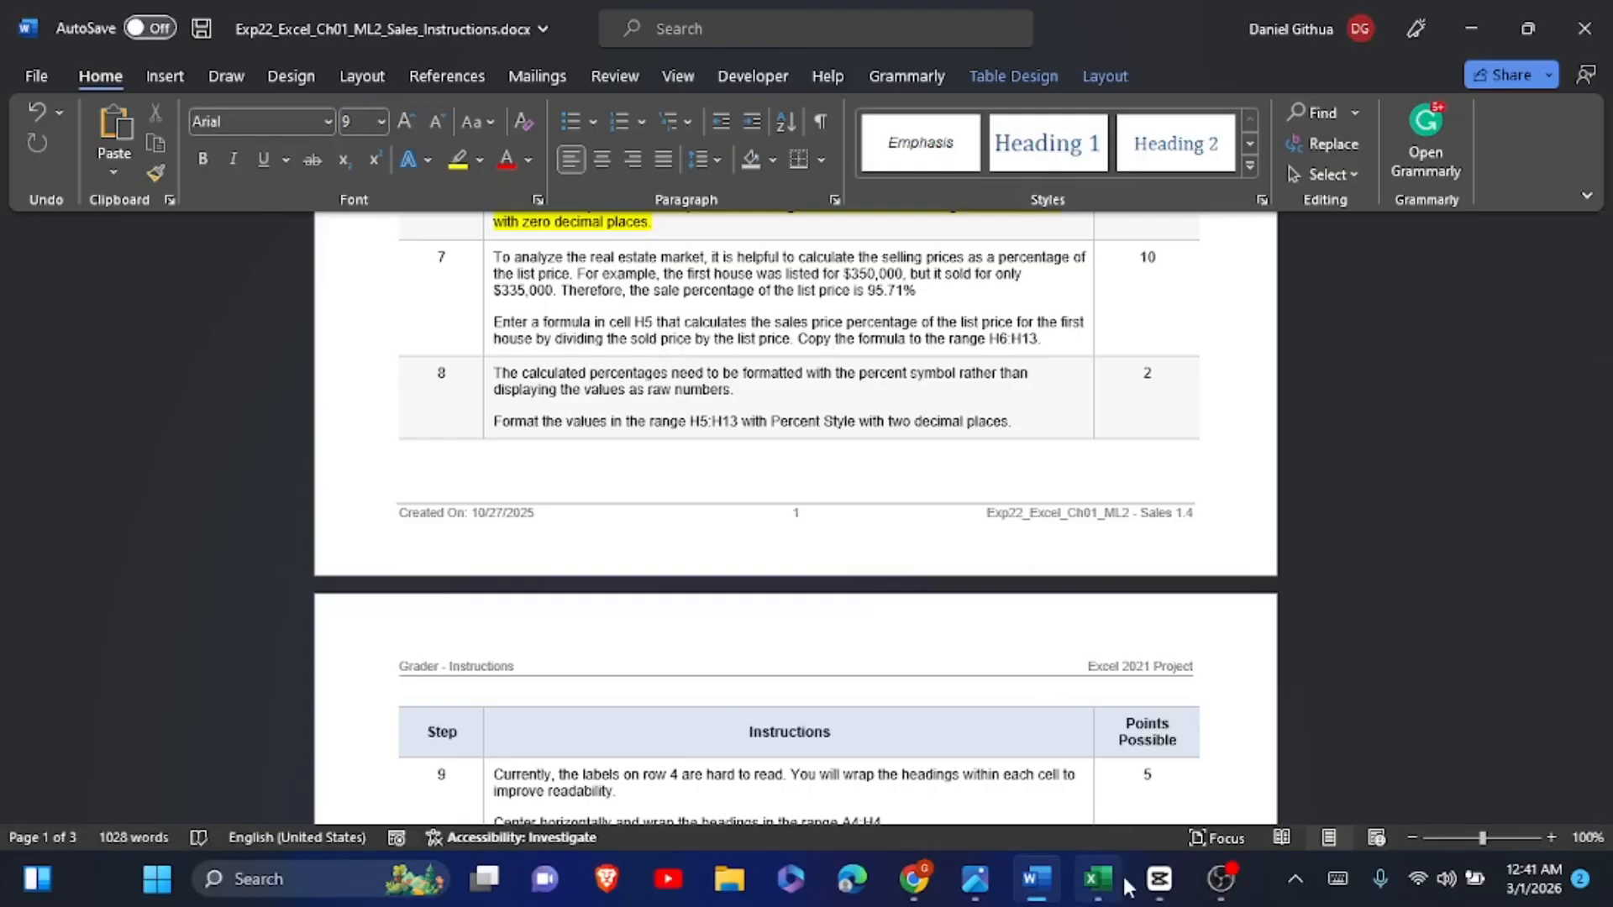
click(1098, 879)
click(796, 412)
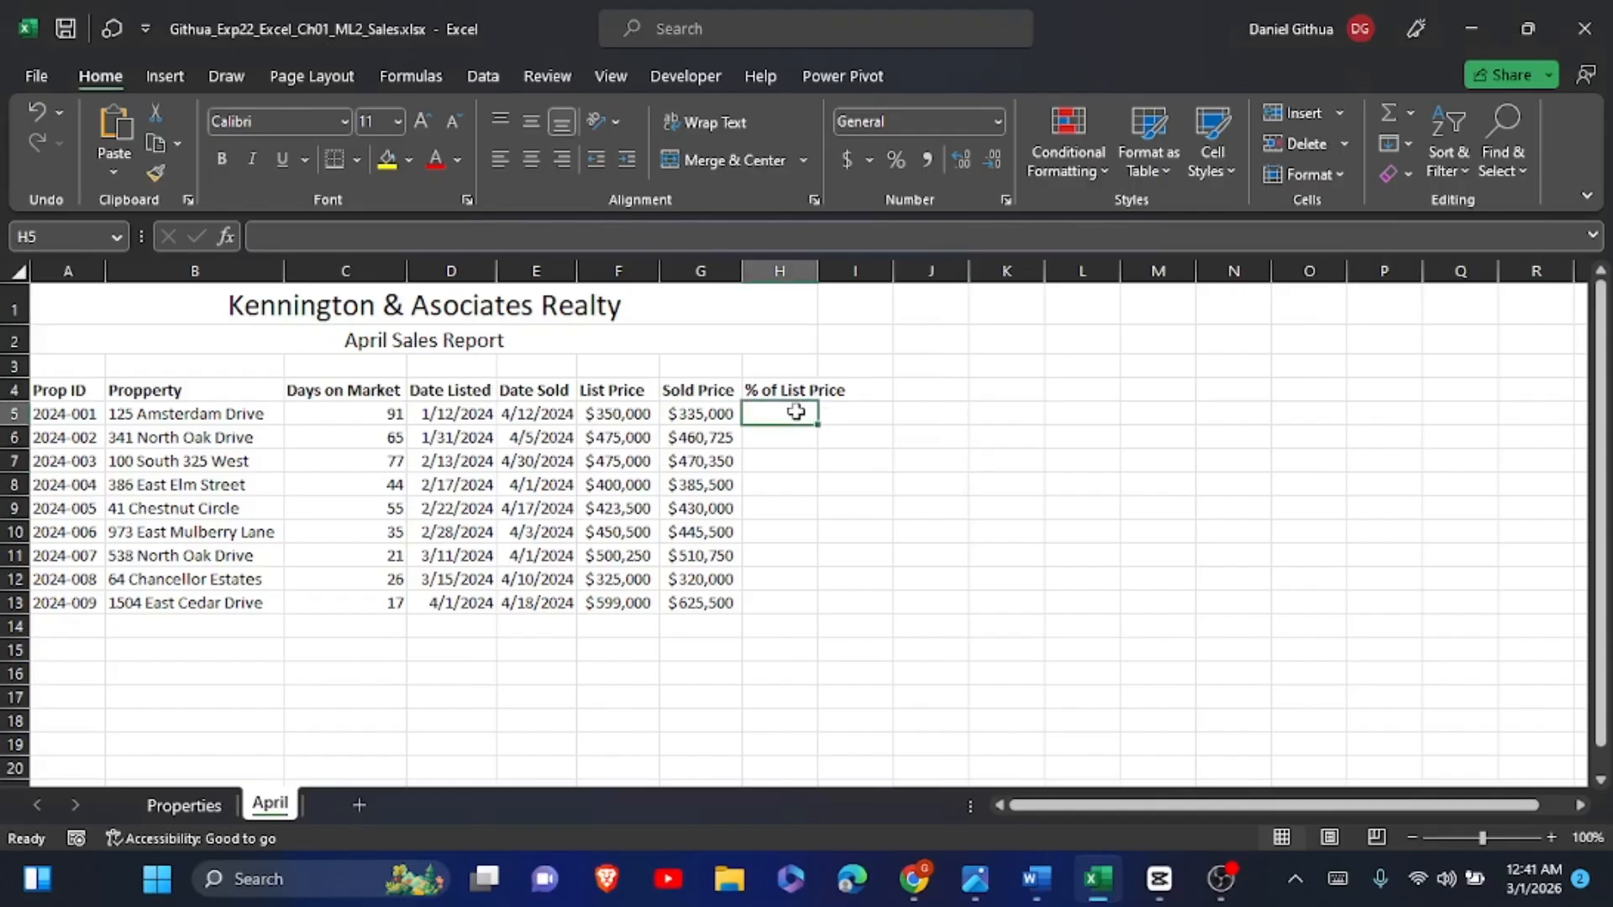
click(1338, 878)
text(=)
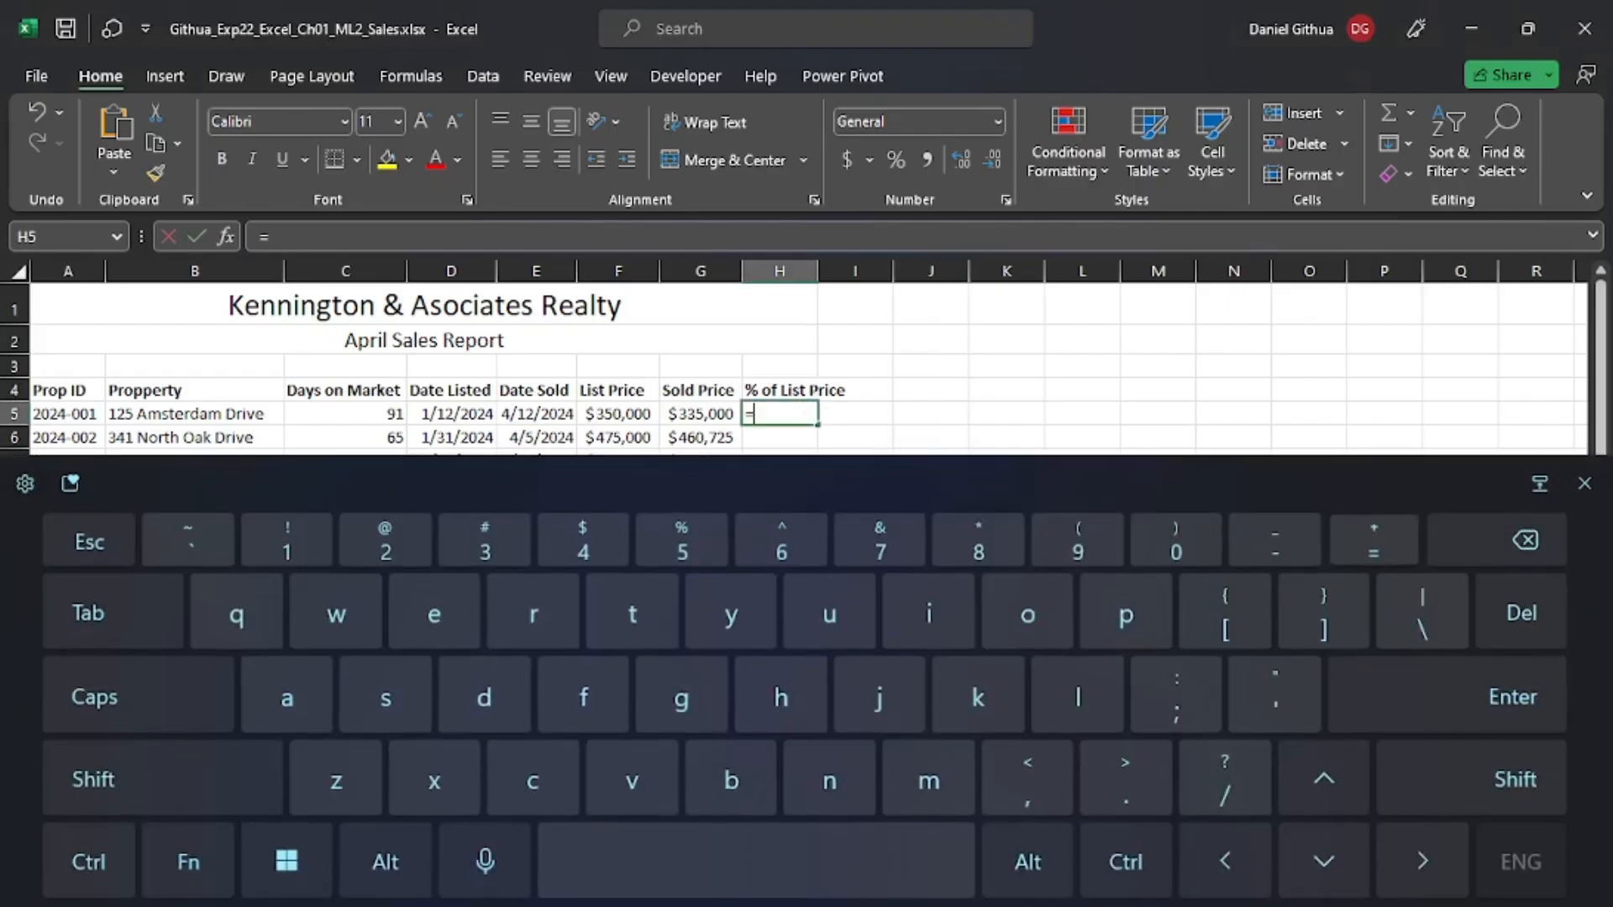
click(1585, 484)
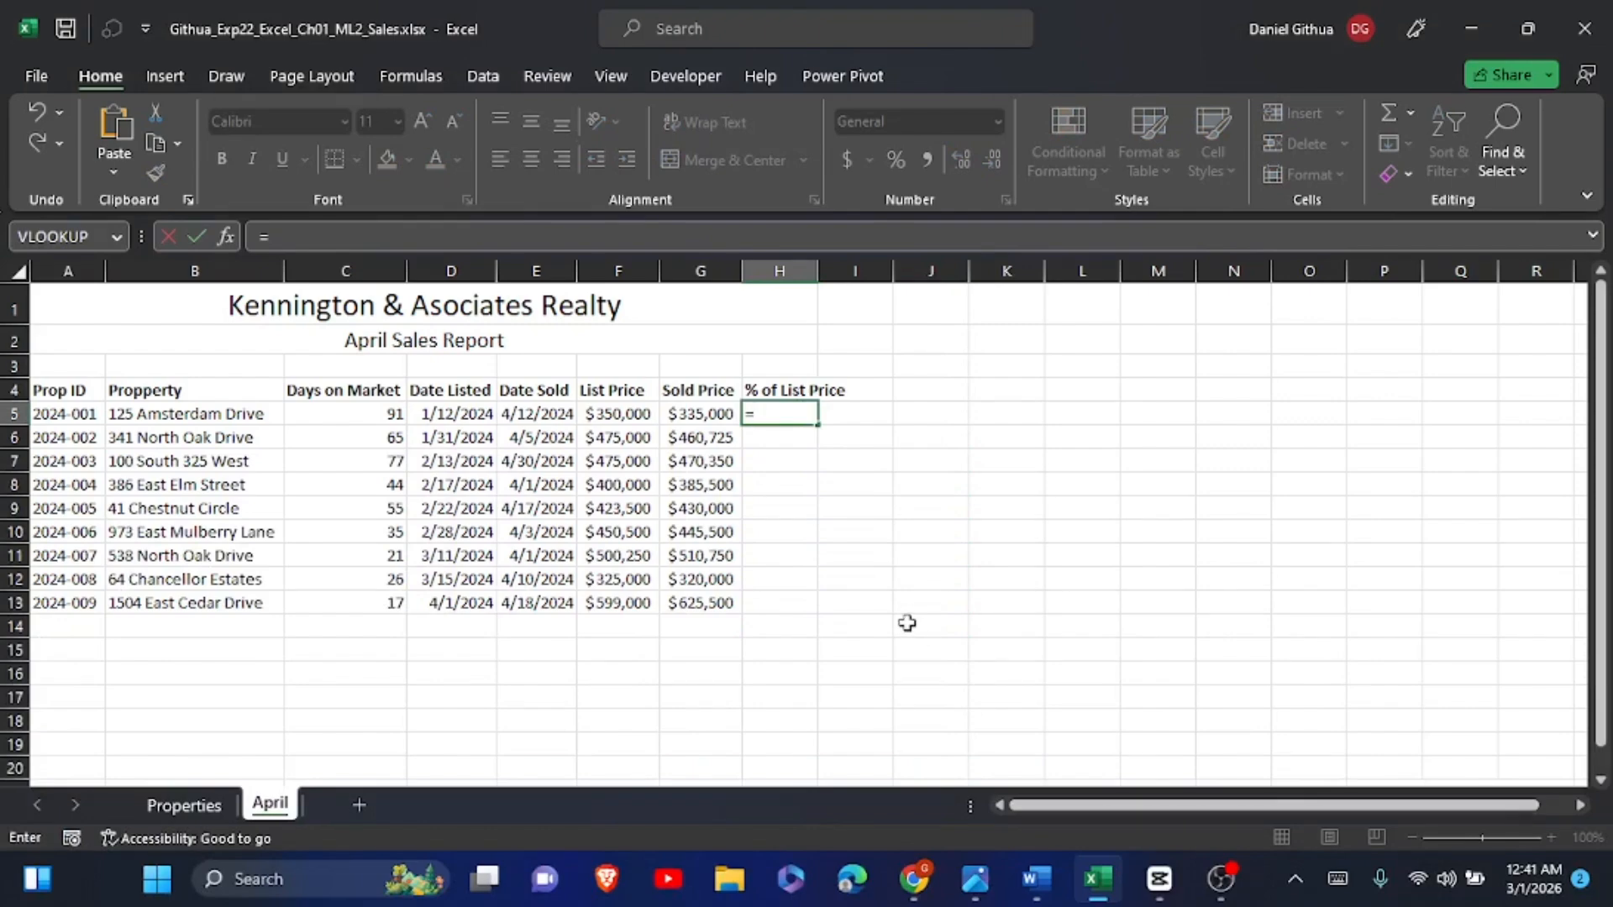
click(679, 423)
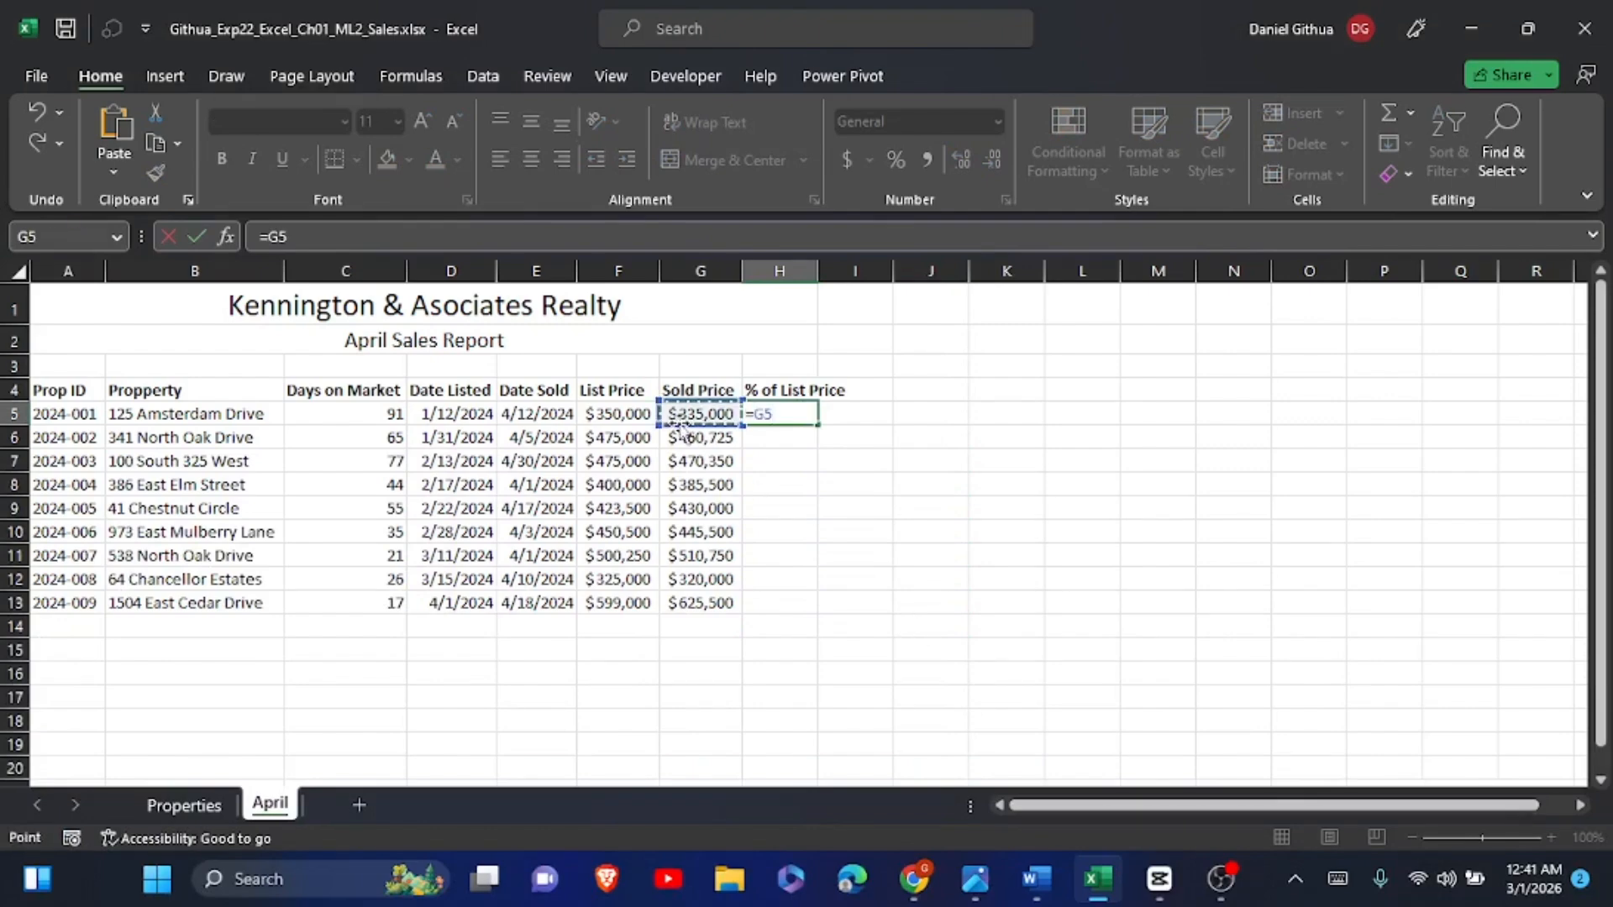
click(1338, 879)
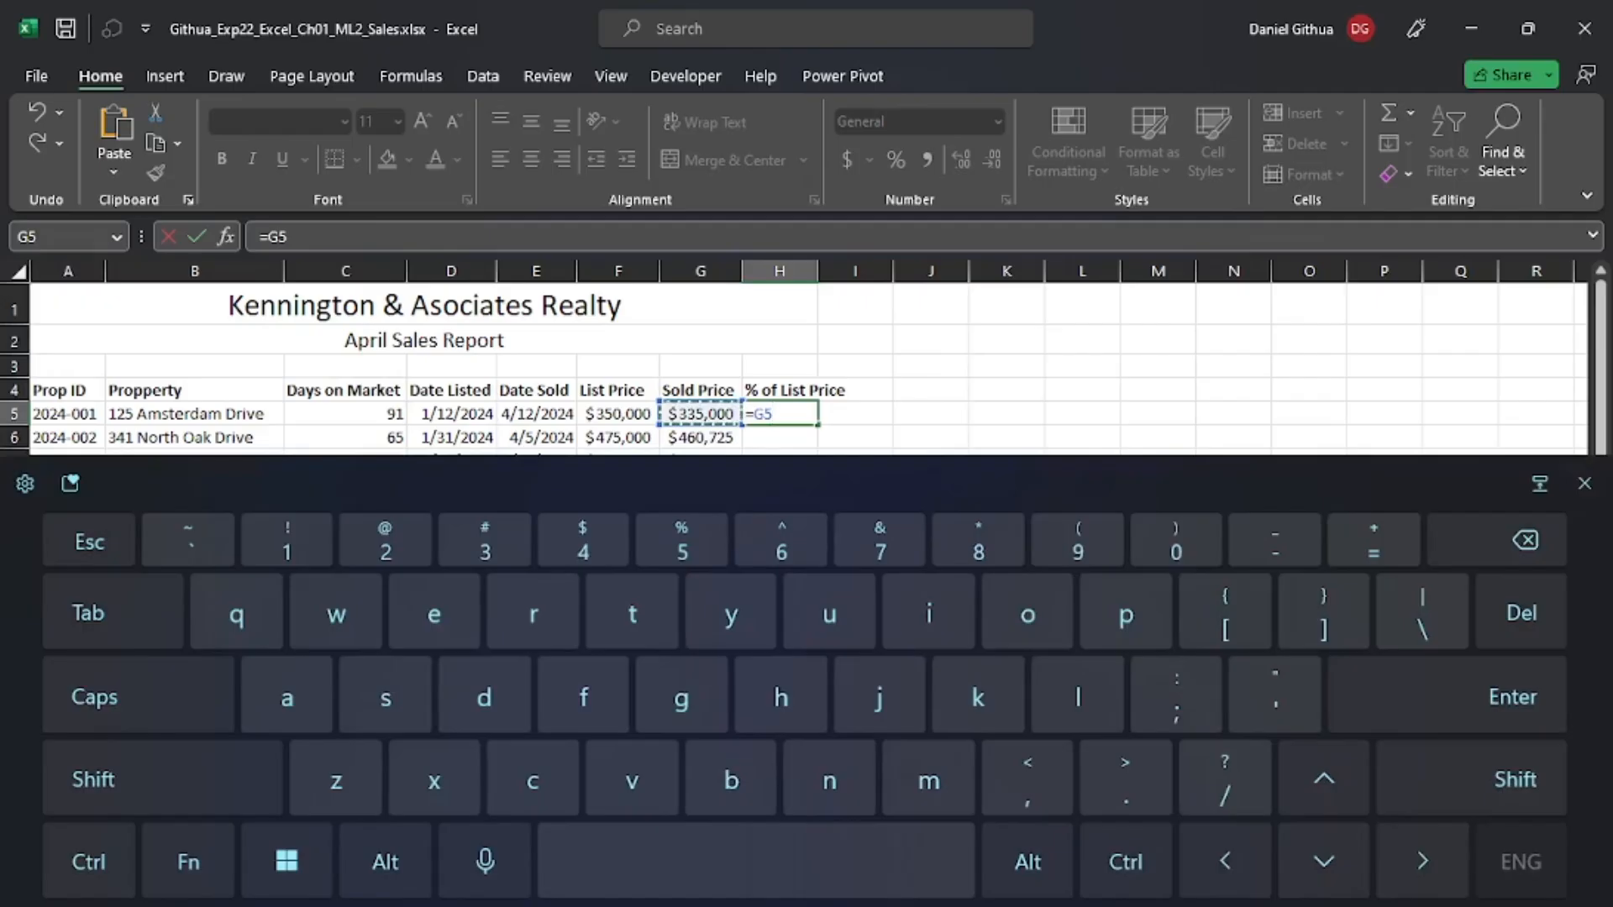
text(/)
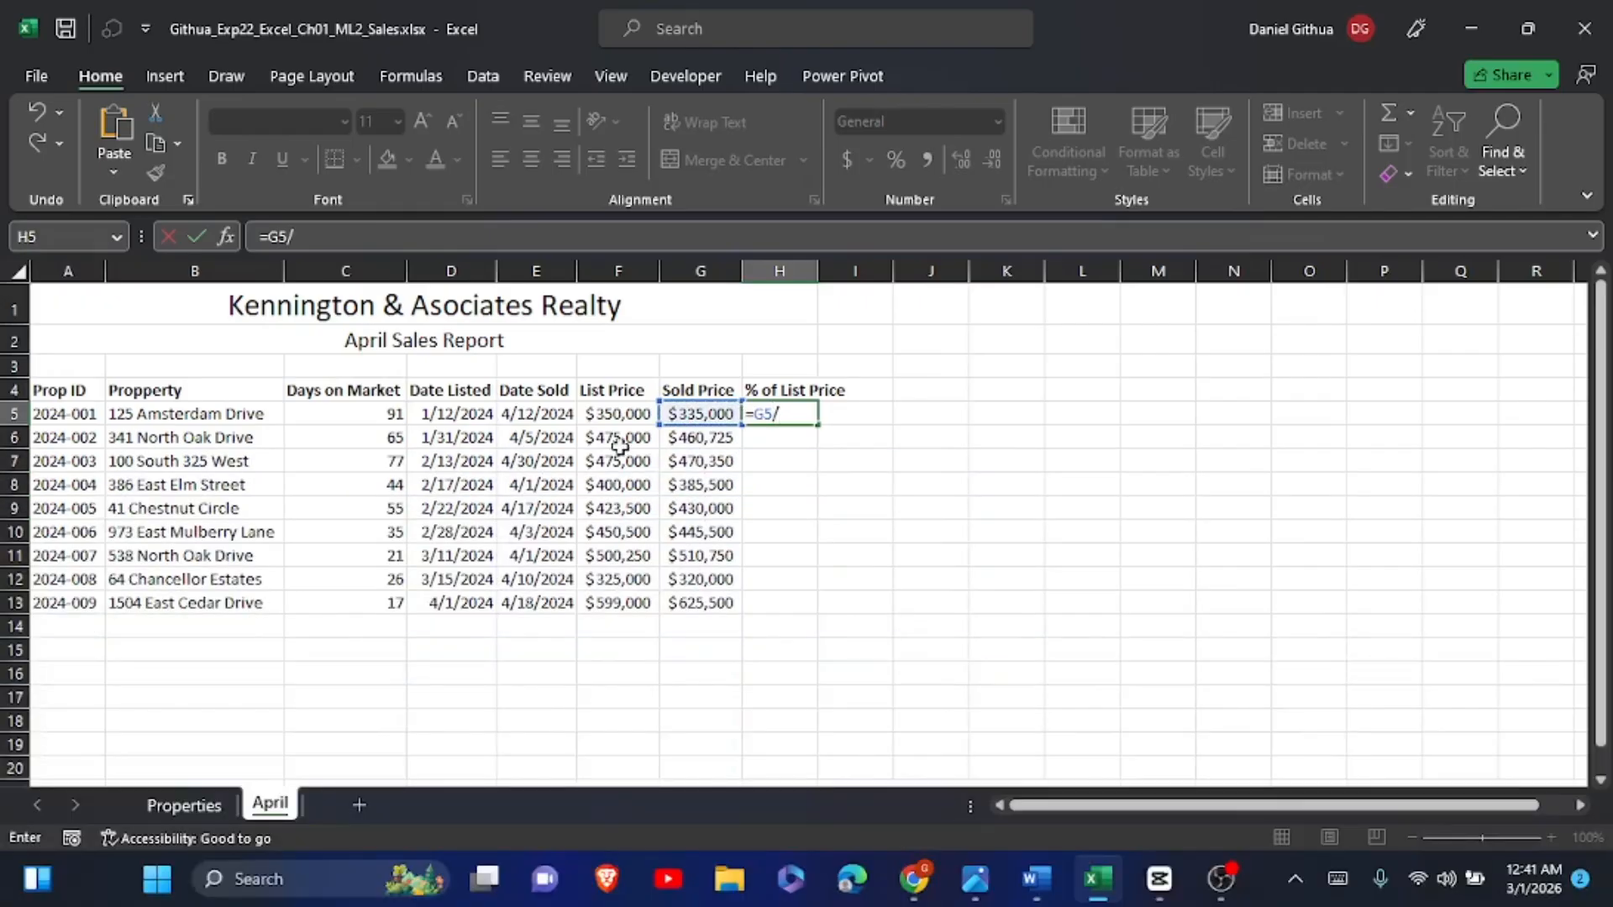
click(615, 417)
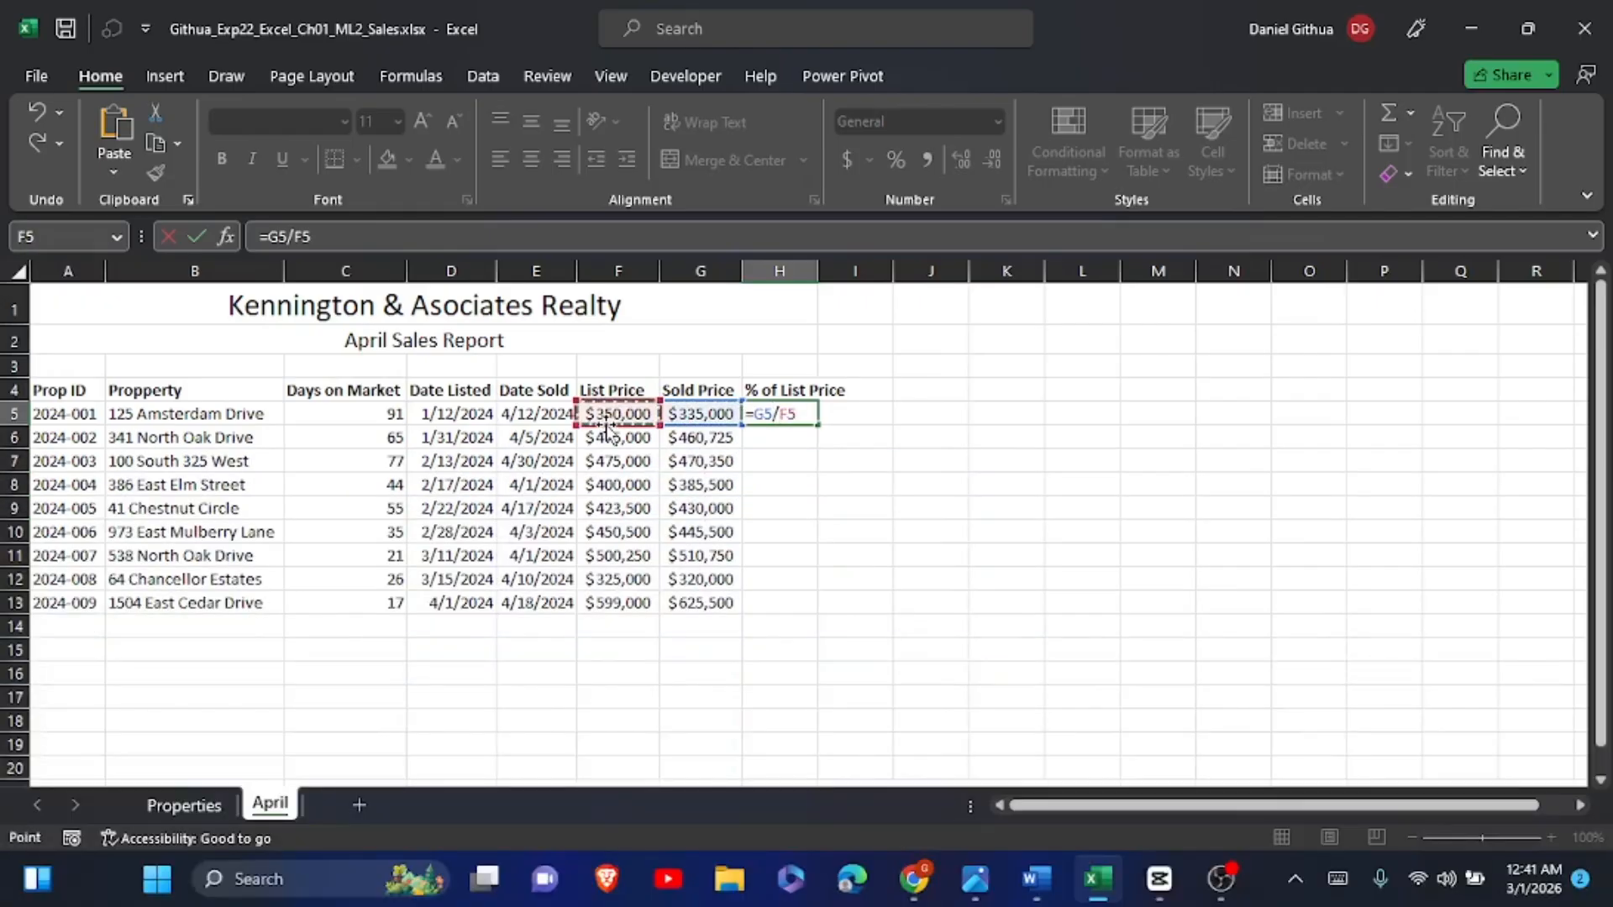
click(192, 236)
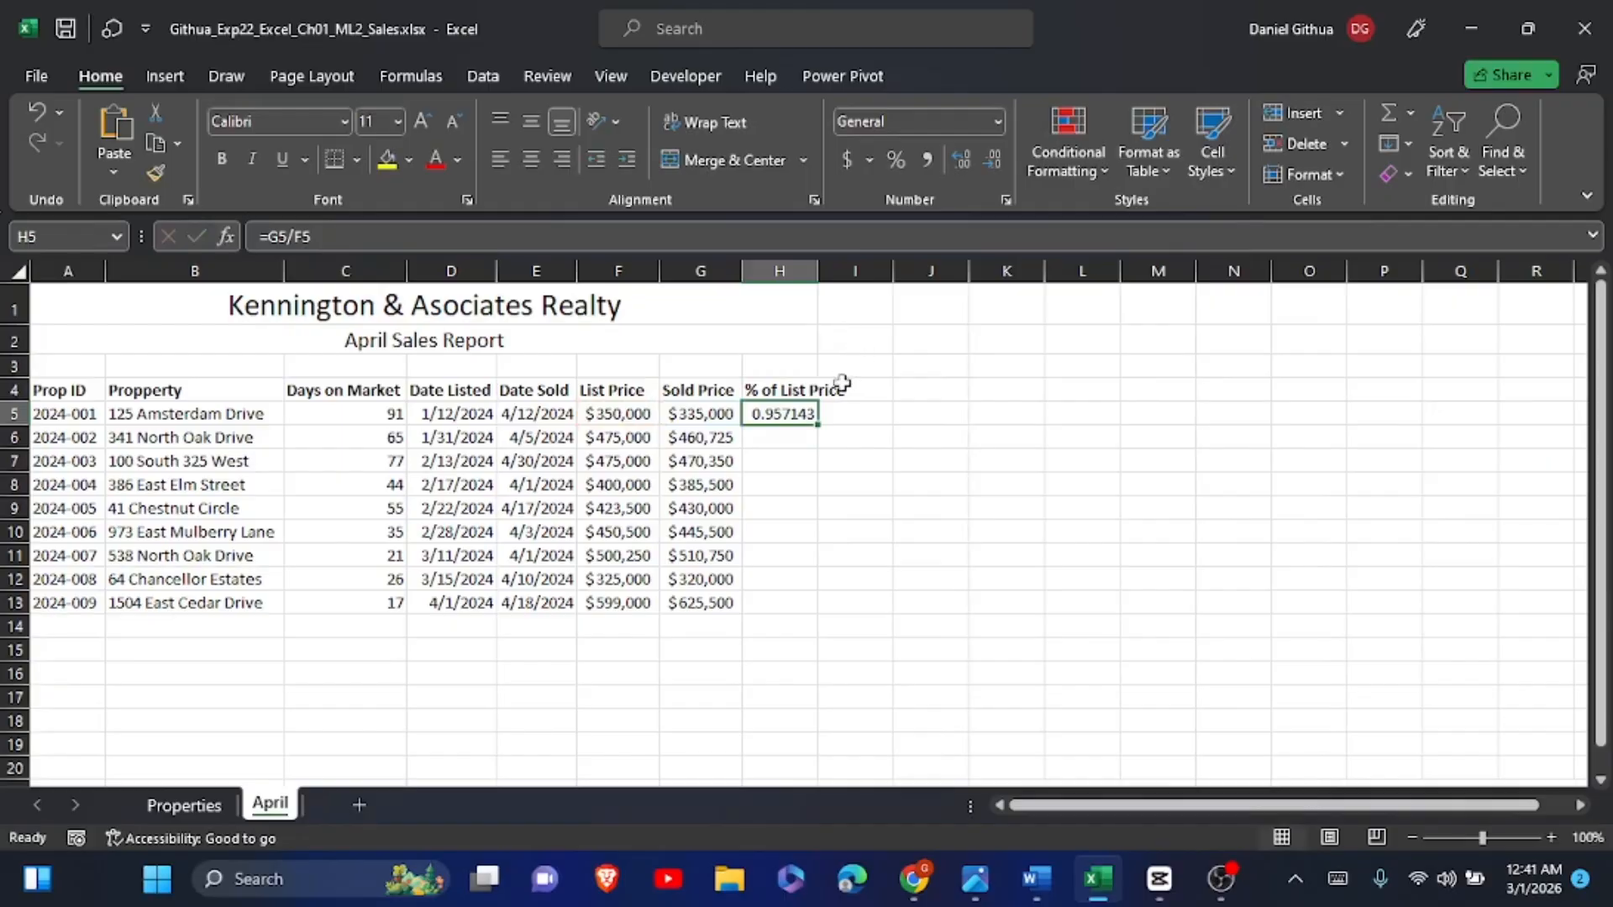
drag(820, 429, 819, 619)
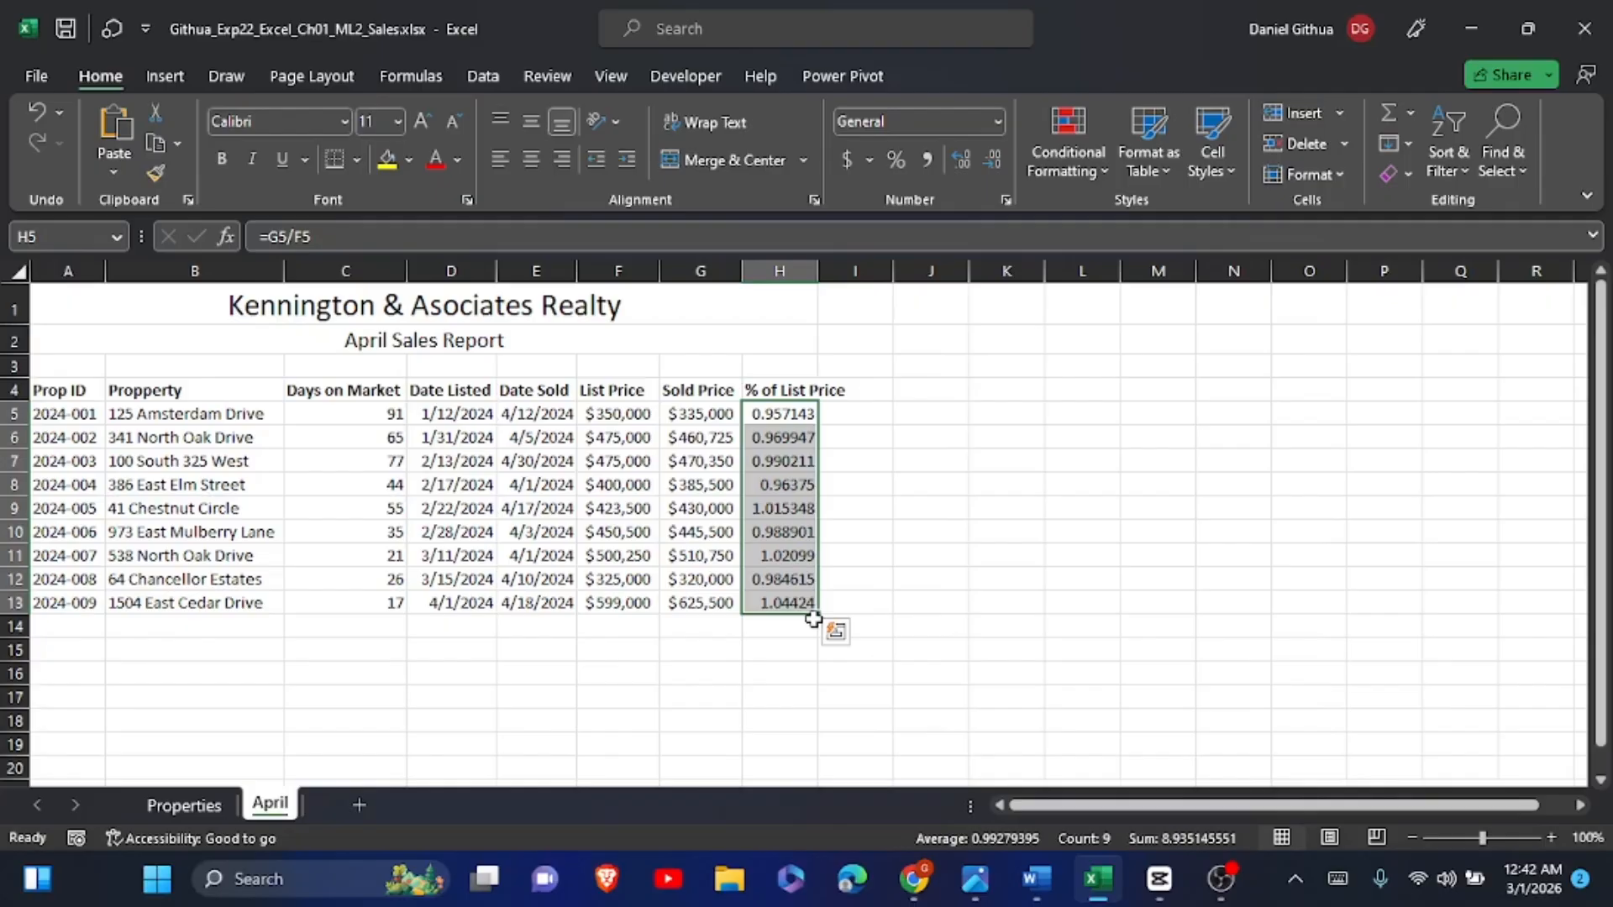
Step: Return to the Word instructions and highlight the step 7 and step 8 texts in yellow
key(alt+Tab)
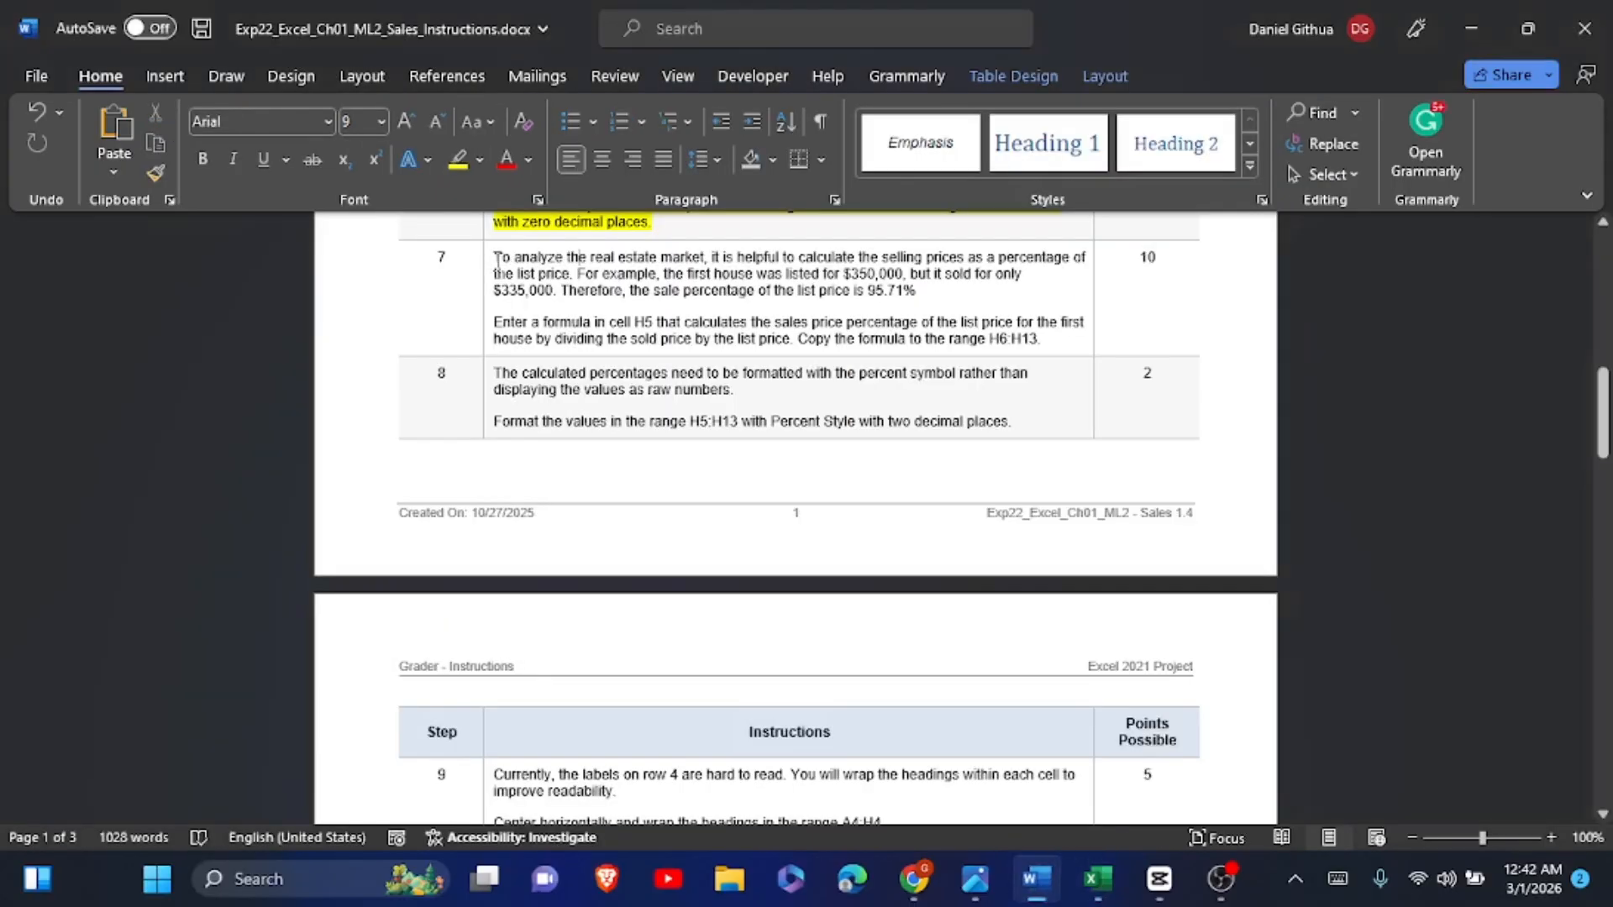
drag(496, 265, 1042, 339)
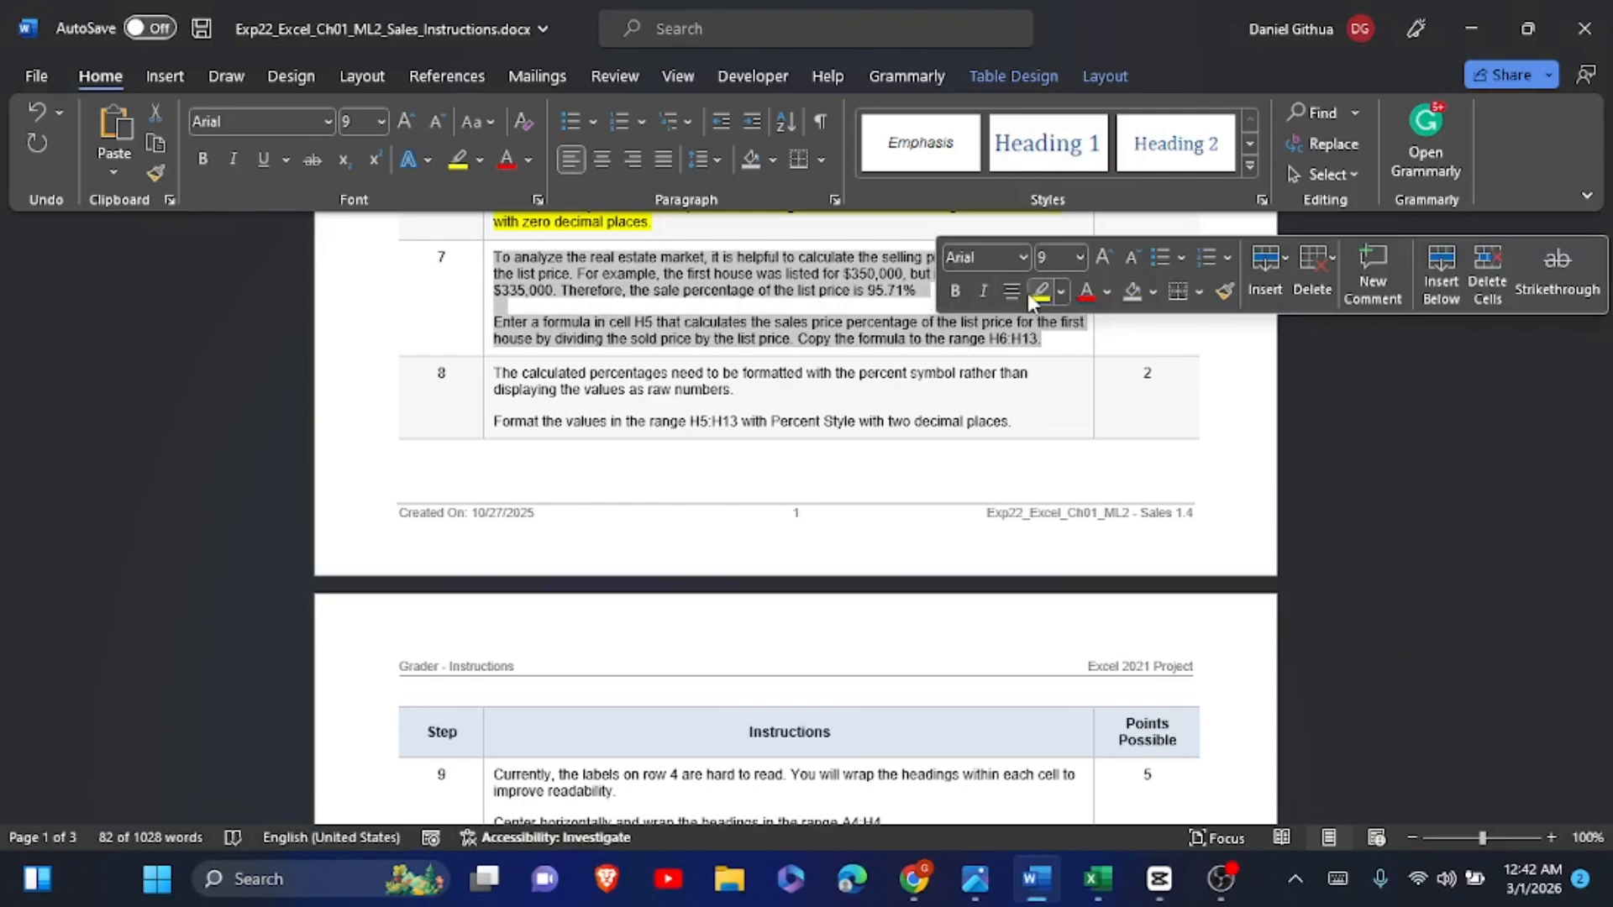
click(1044, 298)
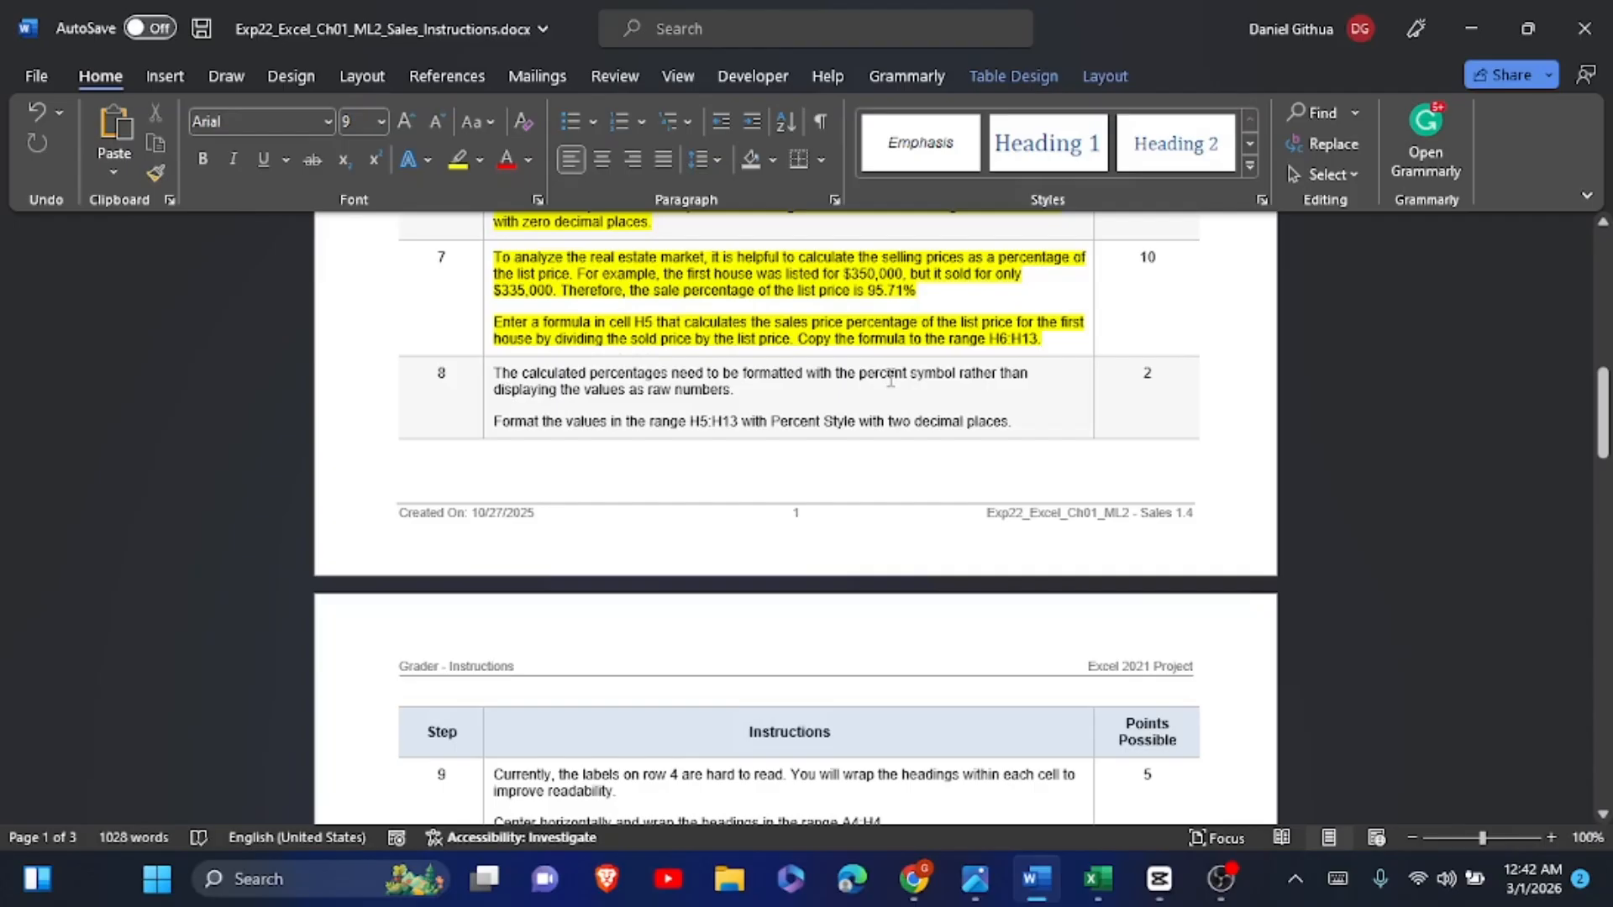
scroll(891, 379, down, 3)
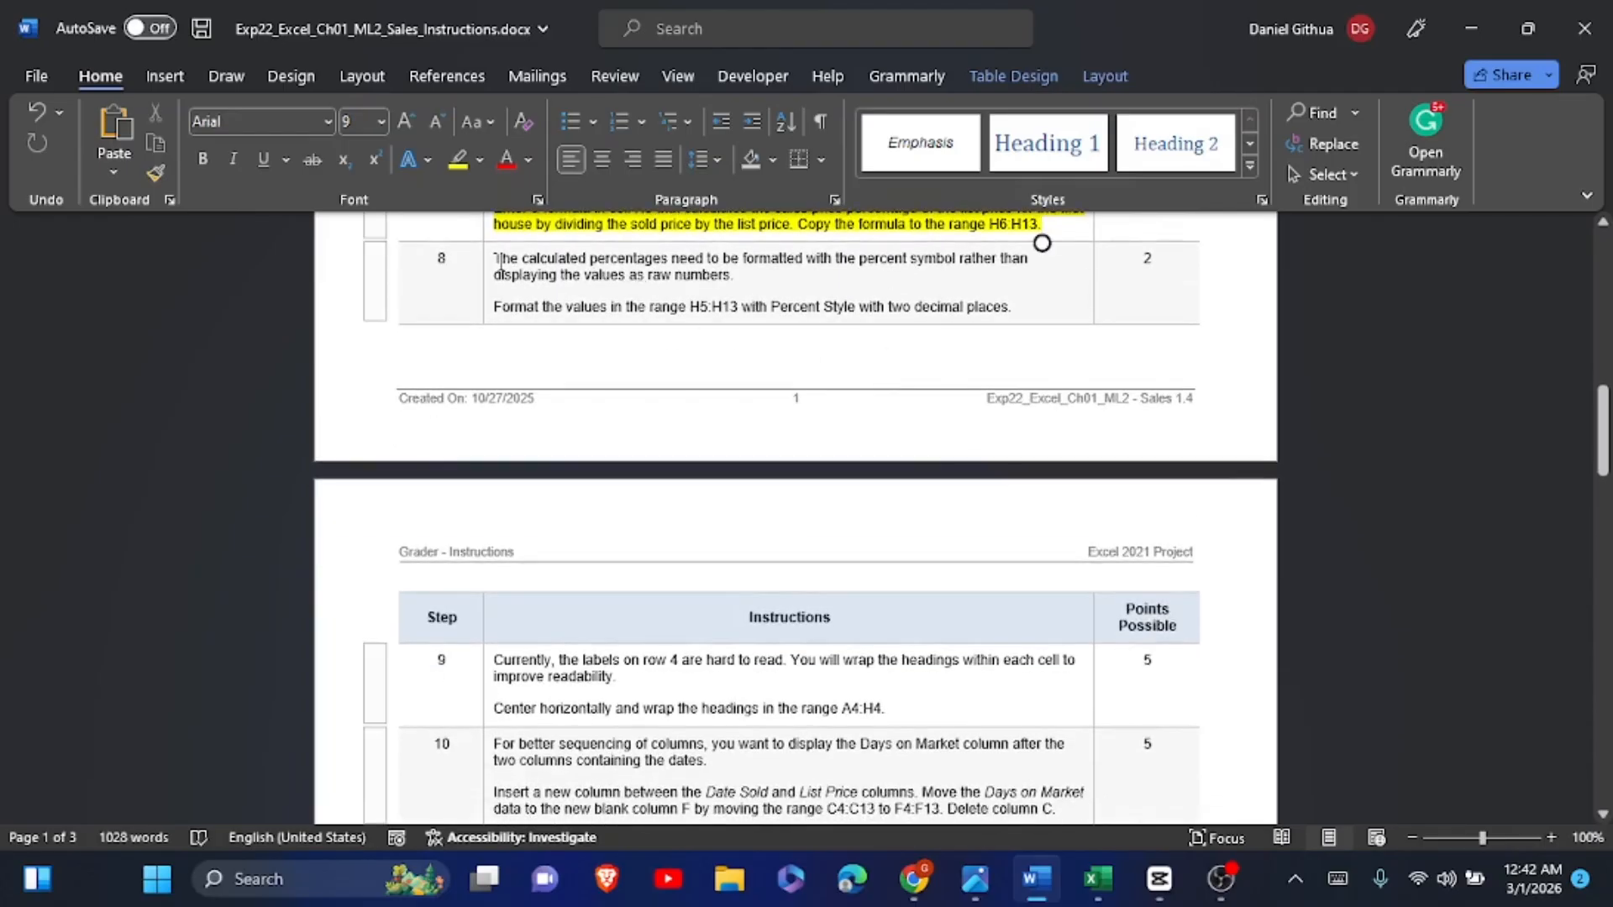
drag(497, 258, 1013, 307)
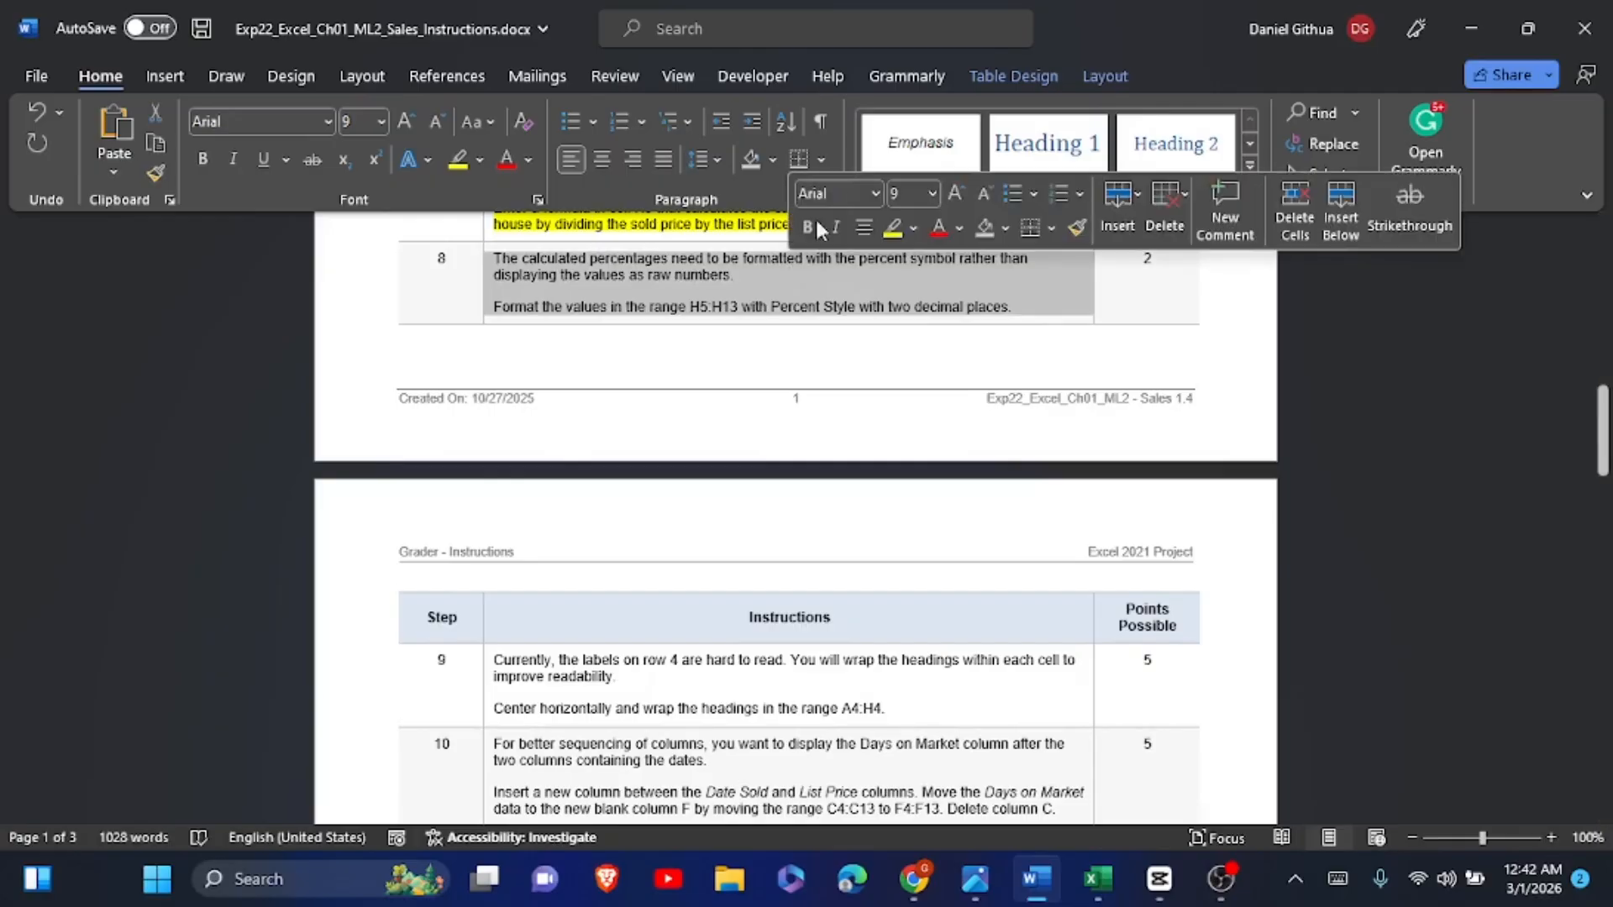
click(895, 234)
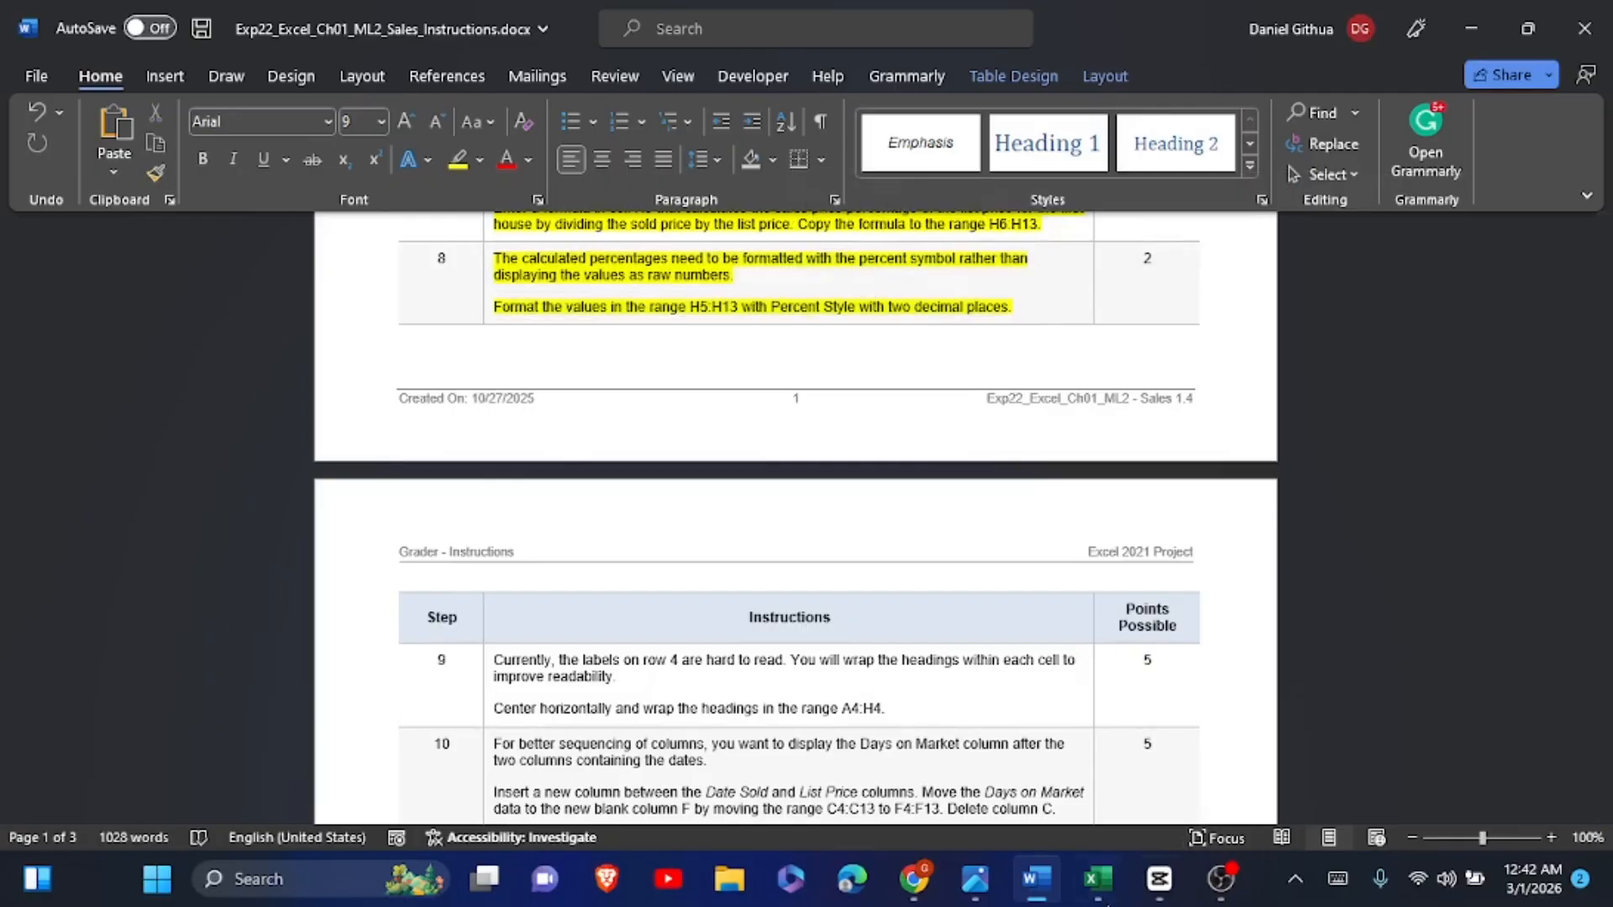
Step: Switch to Excel and format the % of List Price values in H5:H13 as Percentage with 2 decimal places
click(1098, 879)
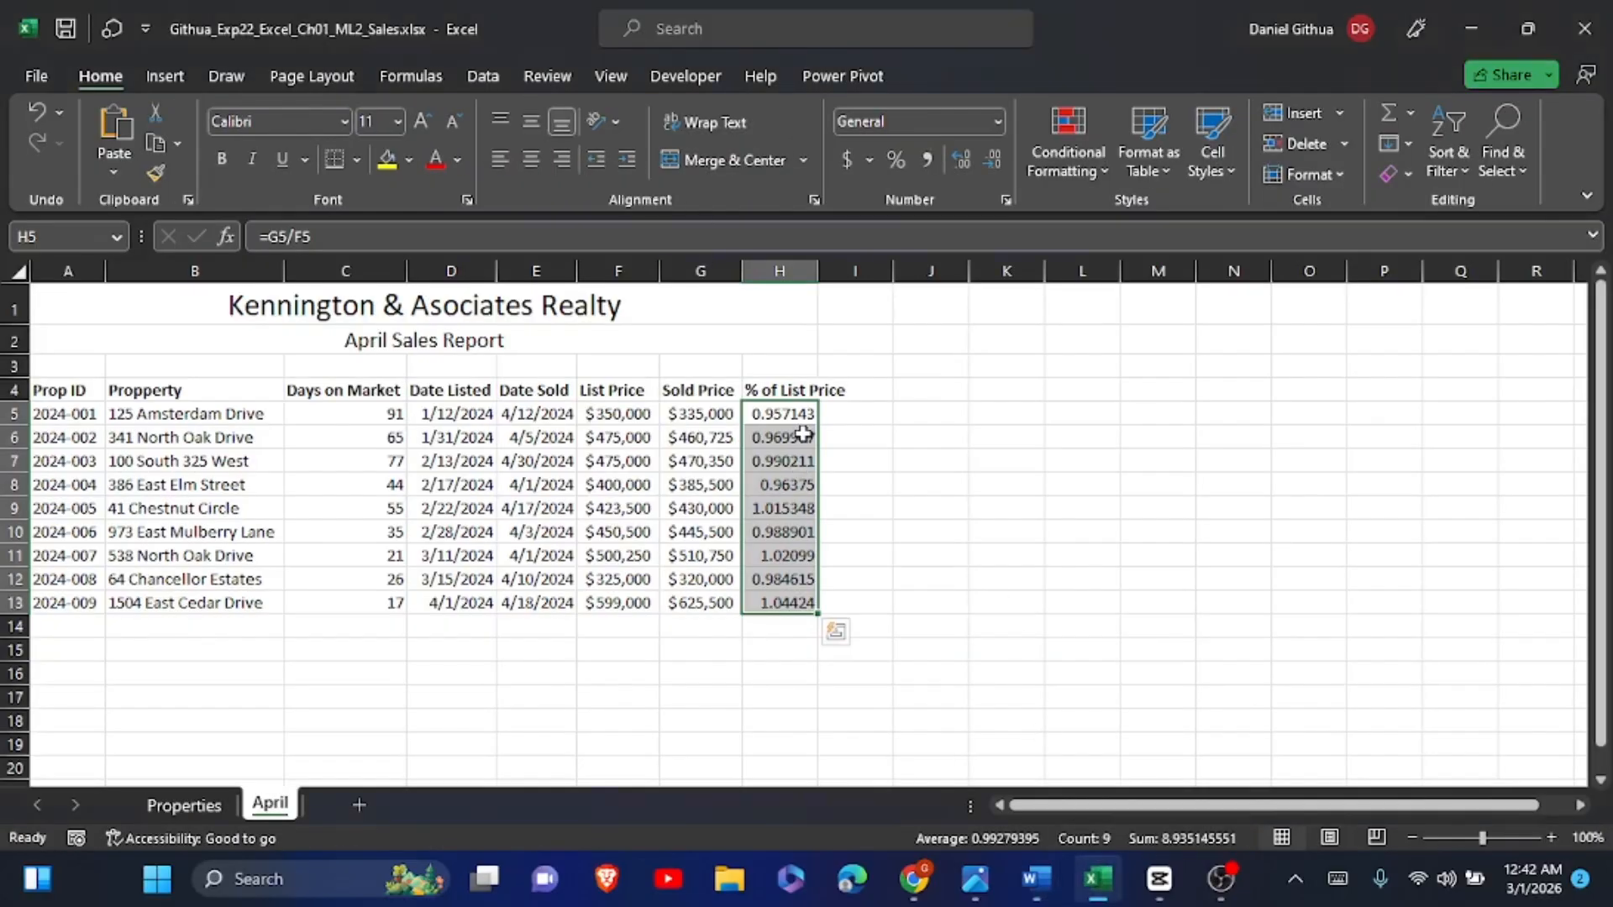
click(996, 121)
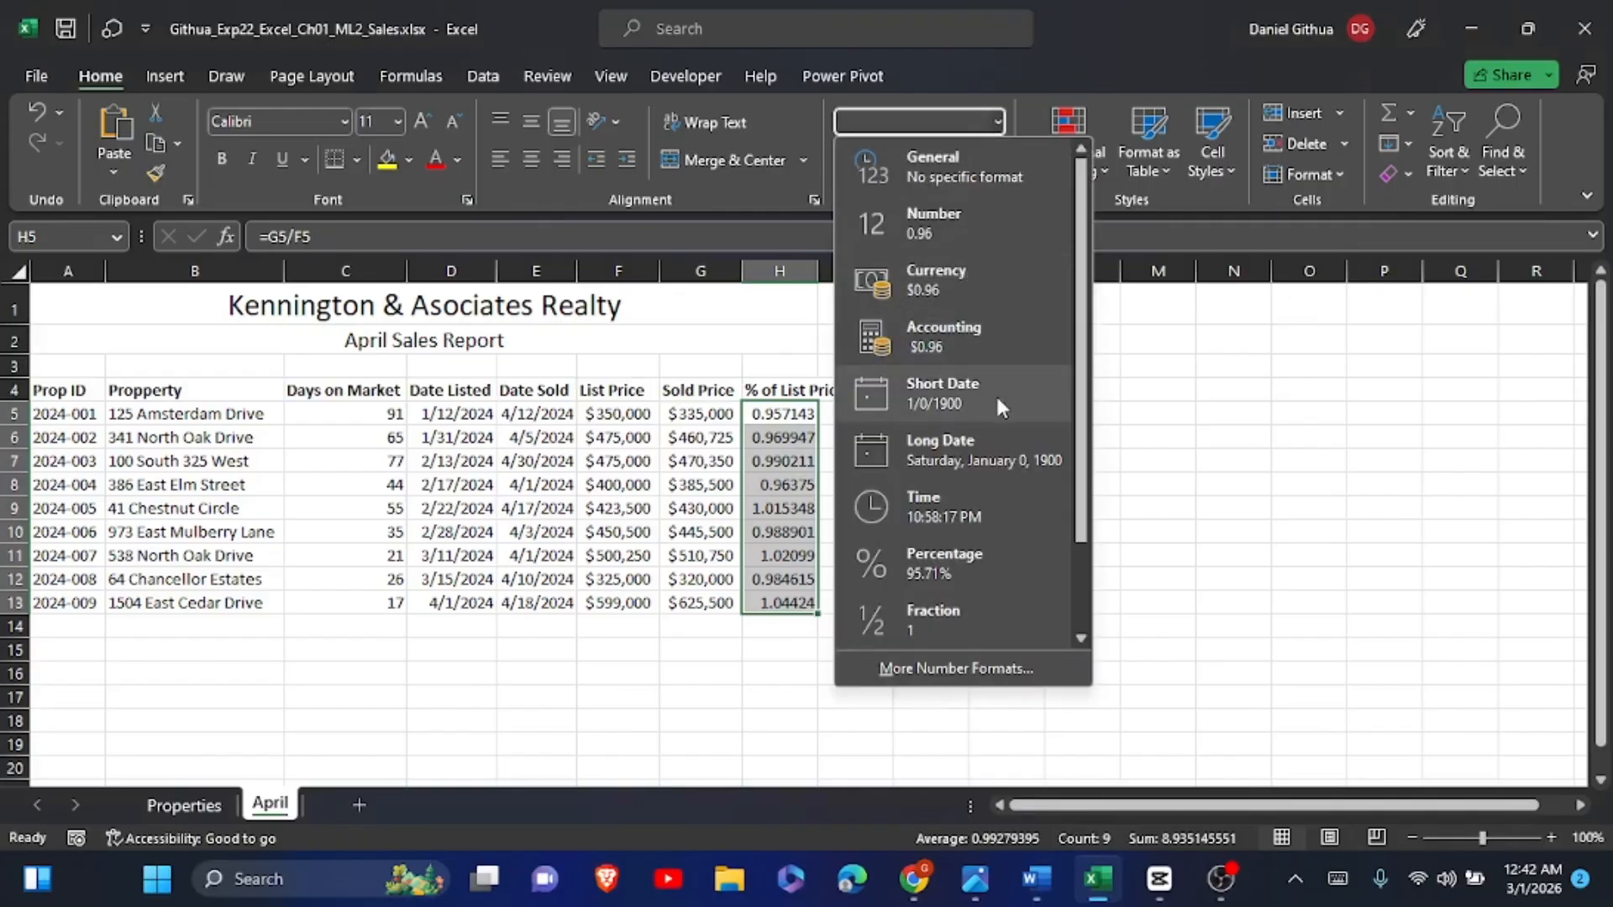
click(1141, 238)
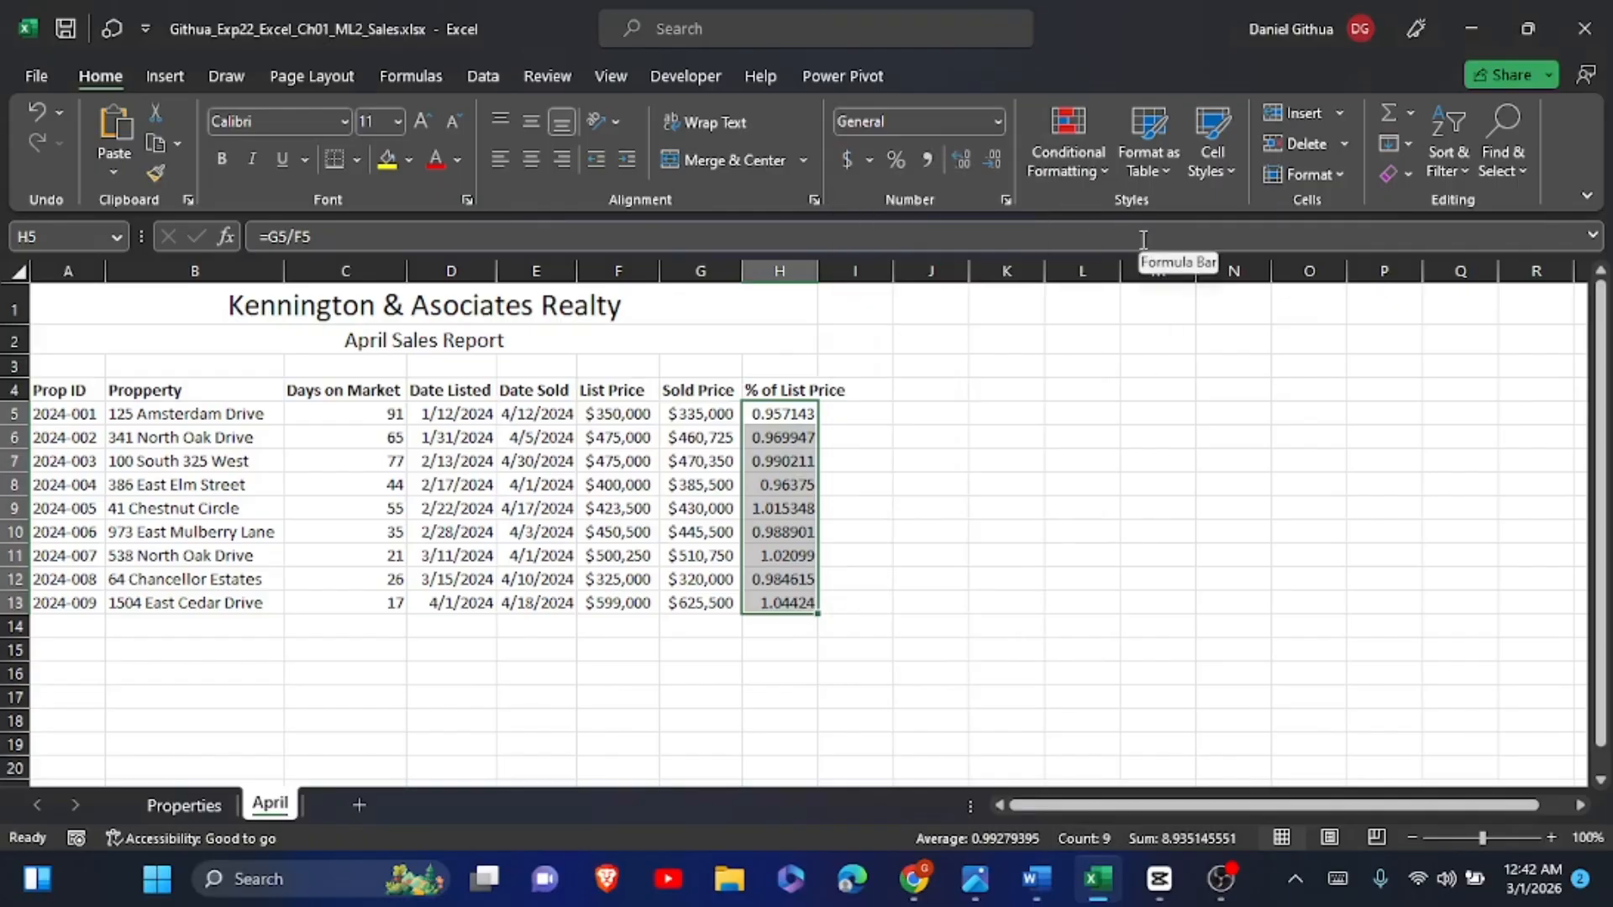
click(1006, 203)
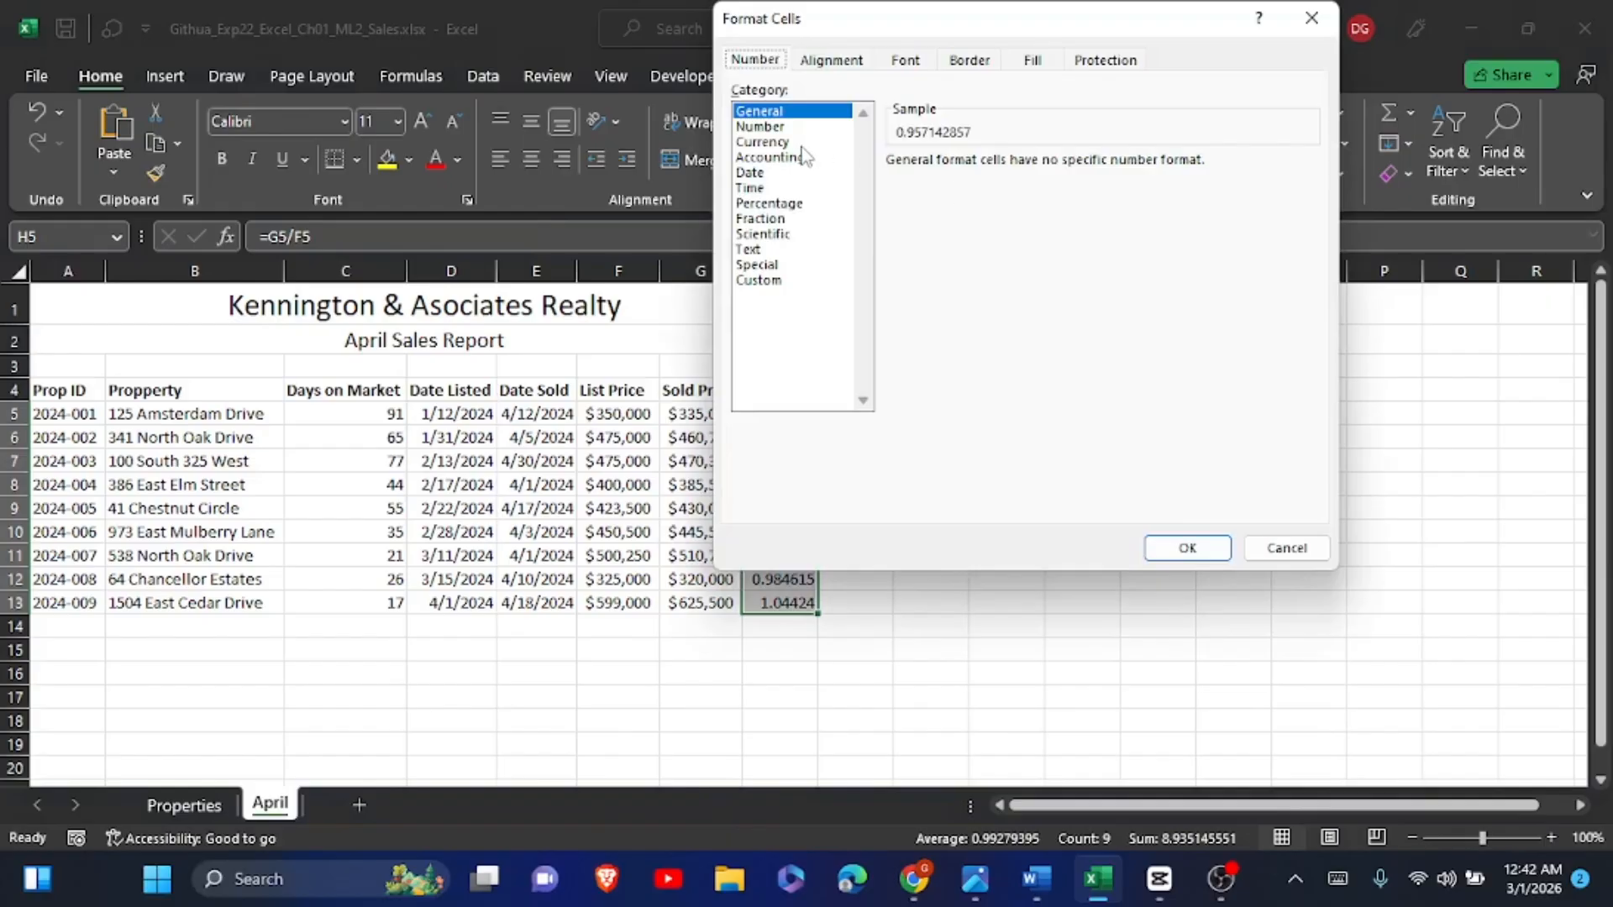
click(777, 204)
key(Return)
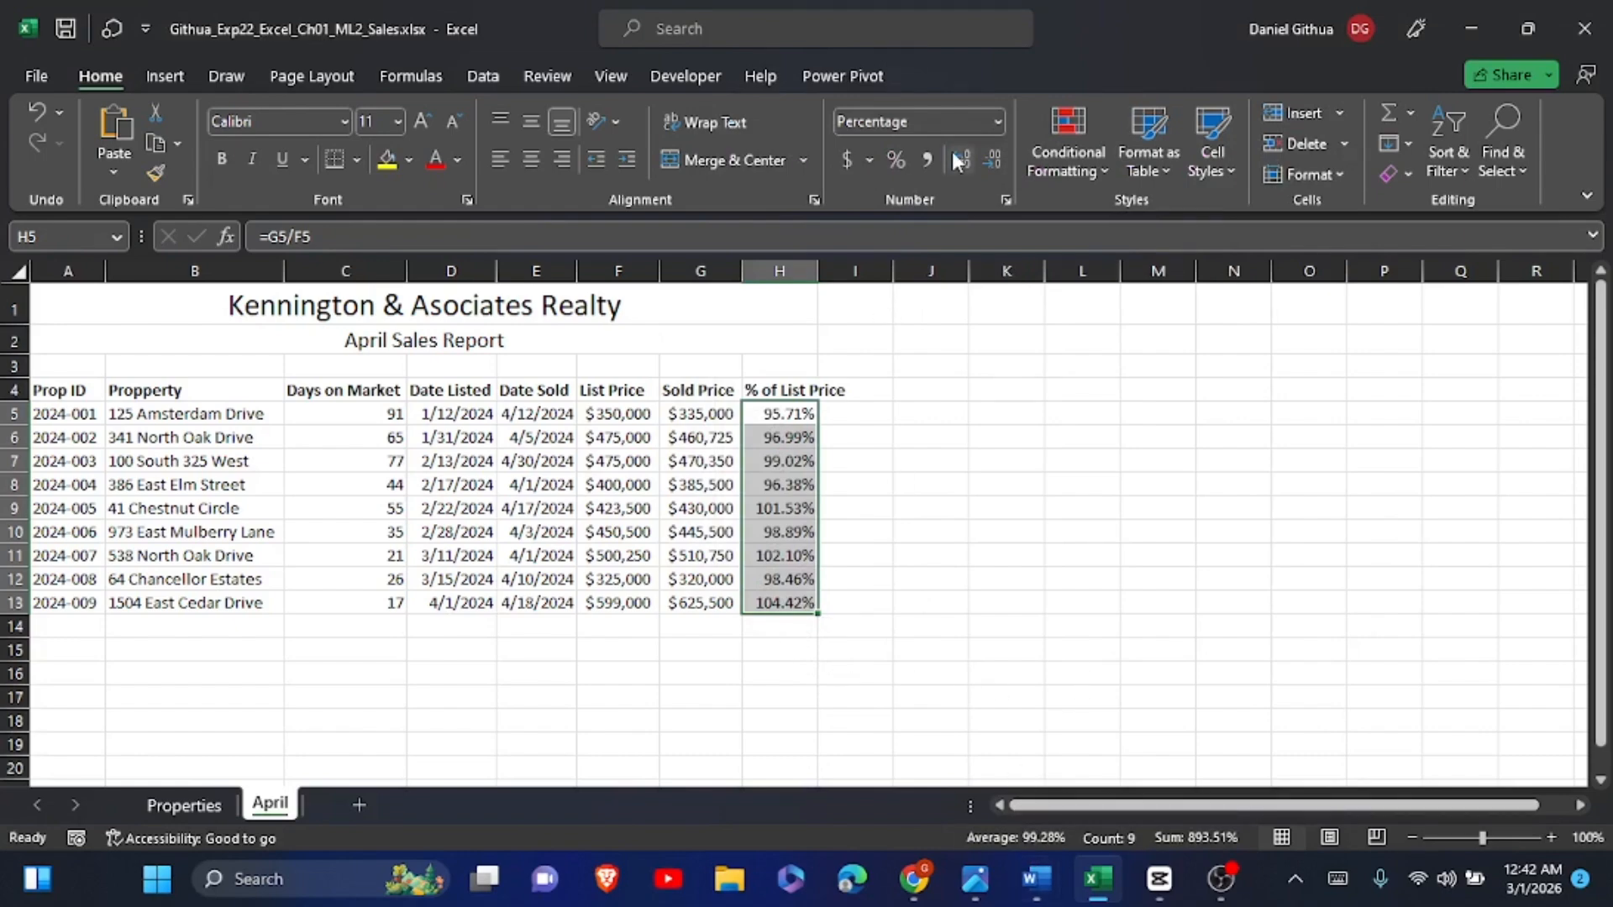
click(1008, 196)
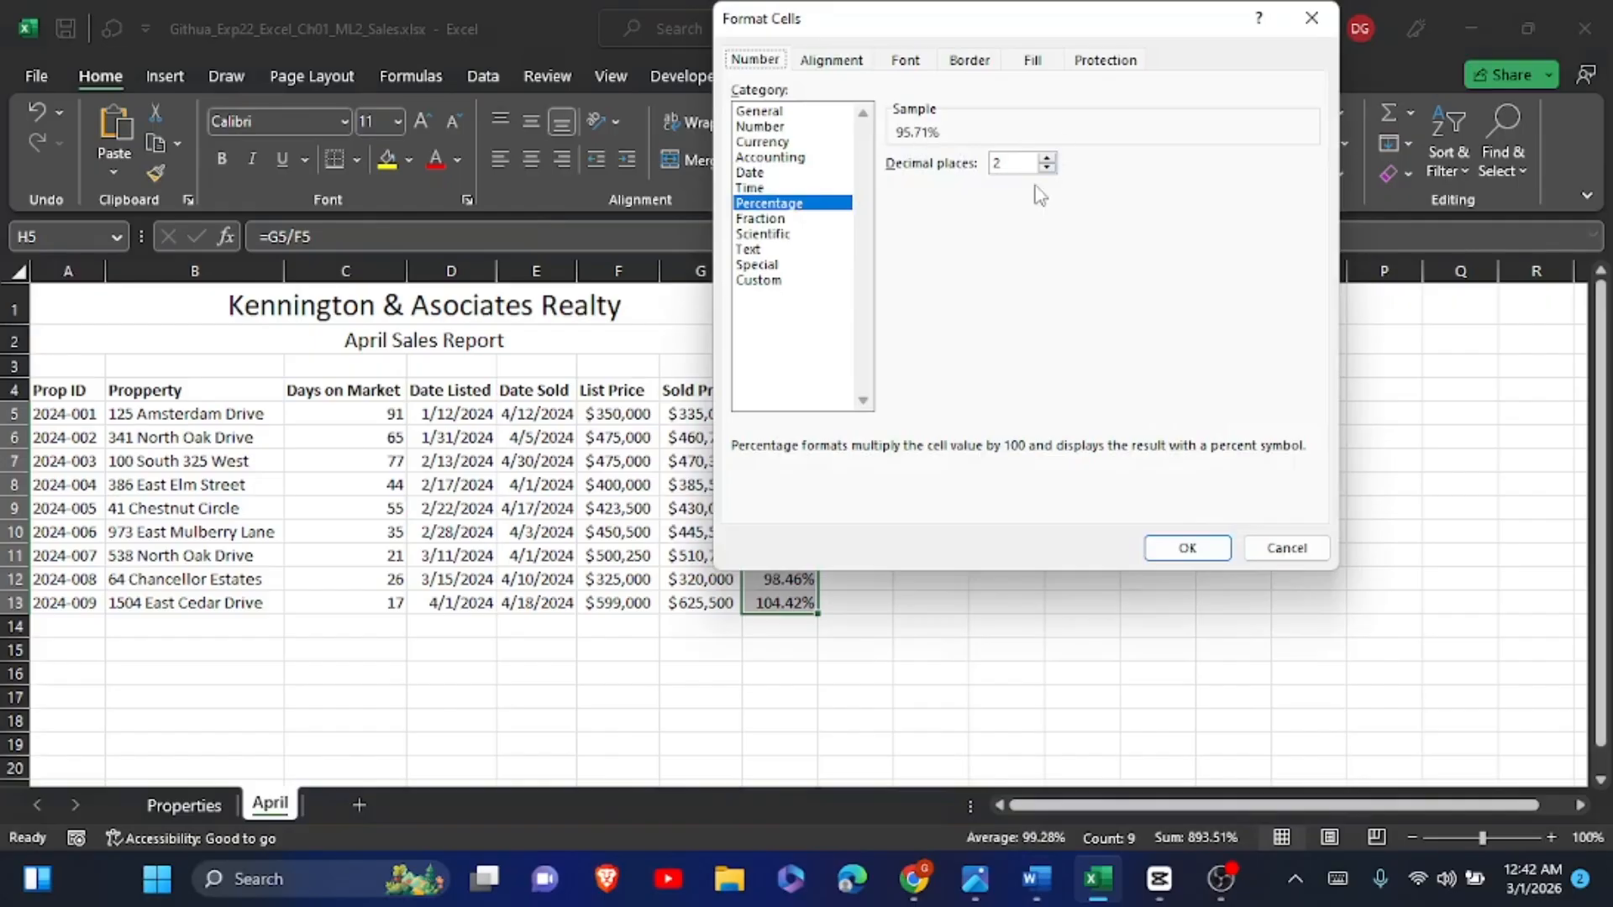
click(1184, 546)
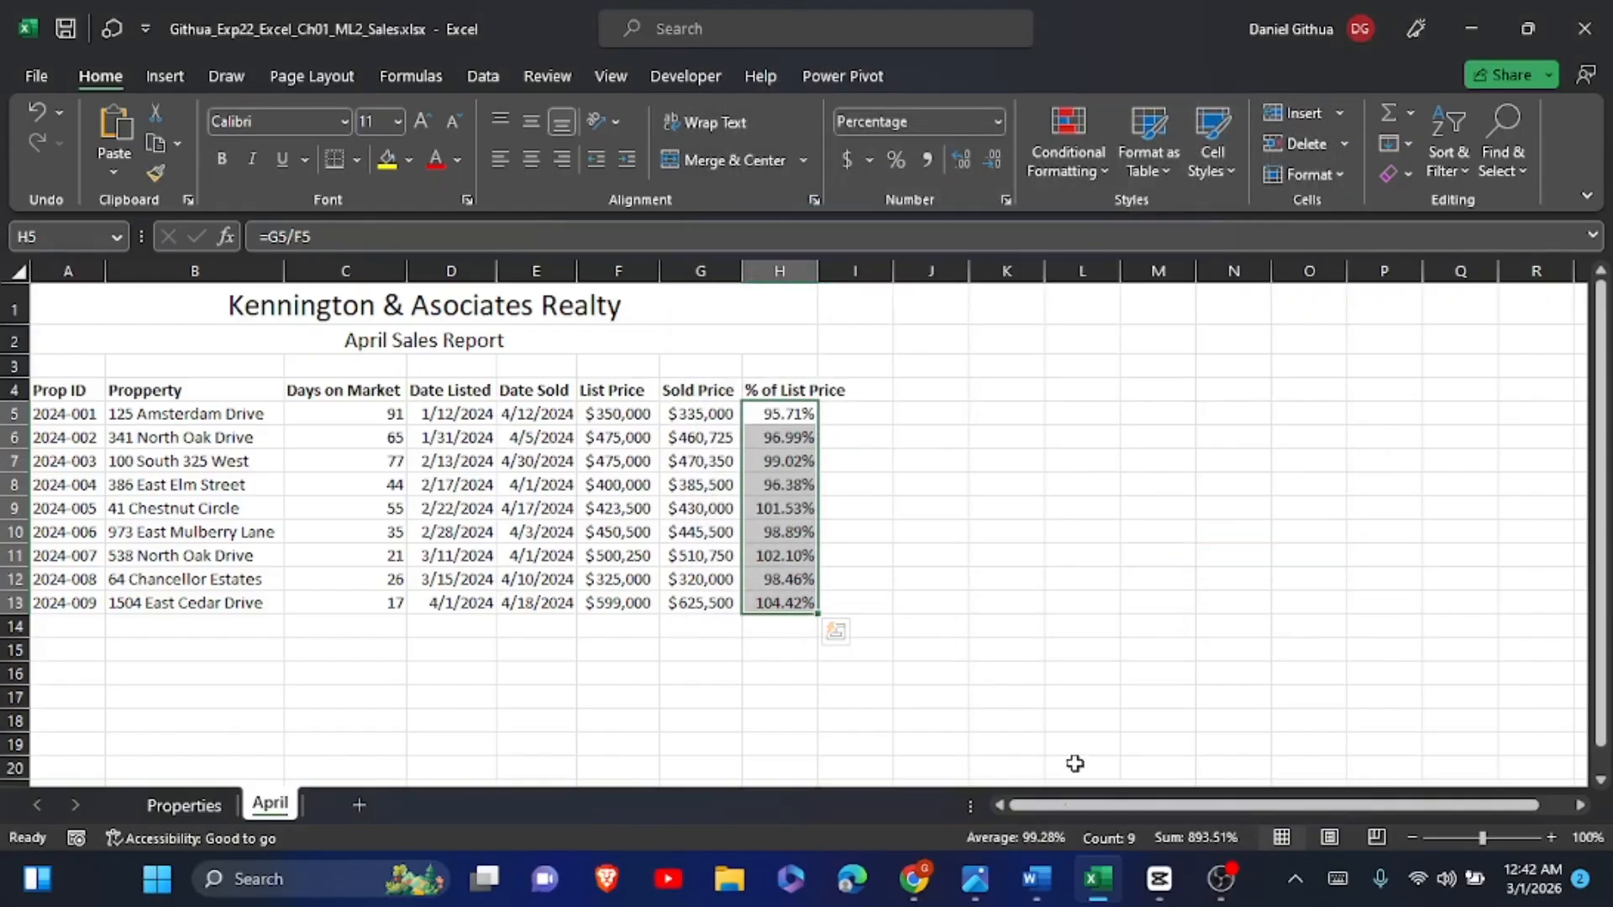
Step: Consult step 9 in the Word instructions, and in Excel center the headings in A4:H4 horizontally and wrap their text
click(1042, 877)
scroll(1046, 867, down, 3)
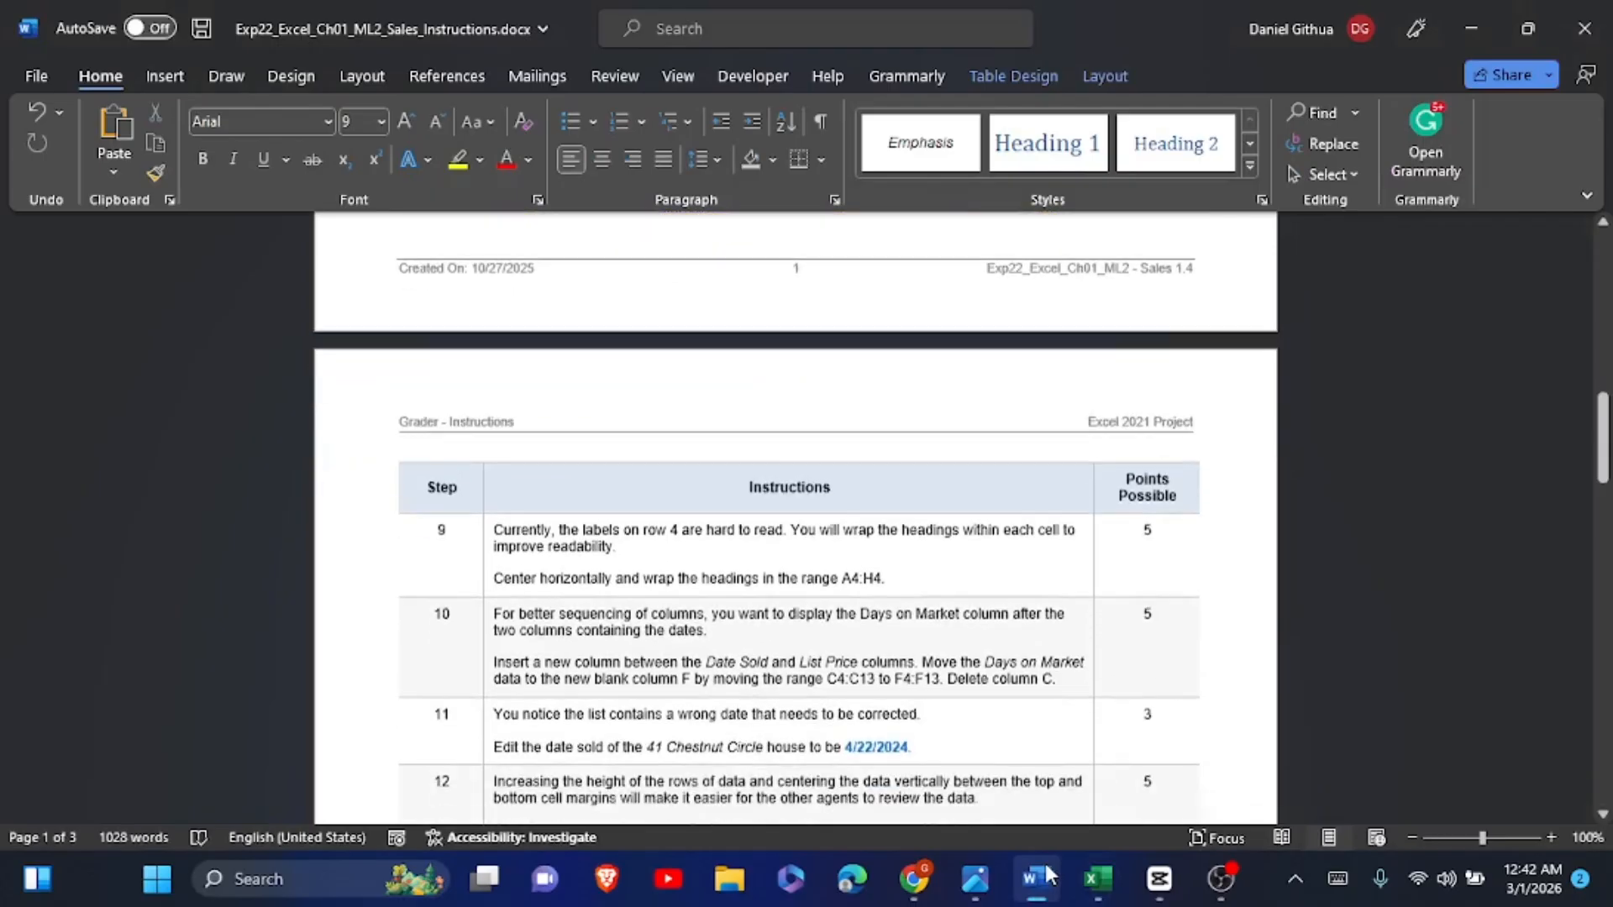
scroll(1046, 865, down, 1)
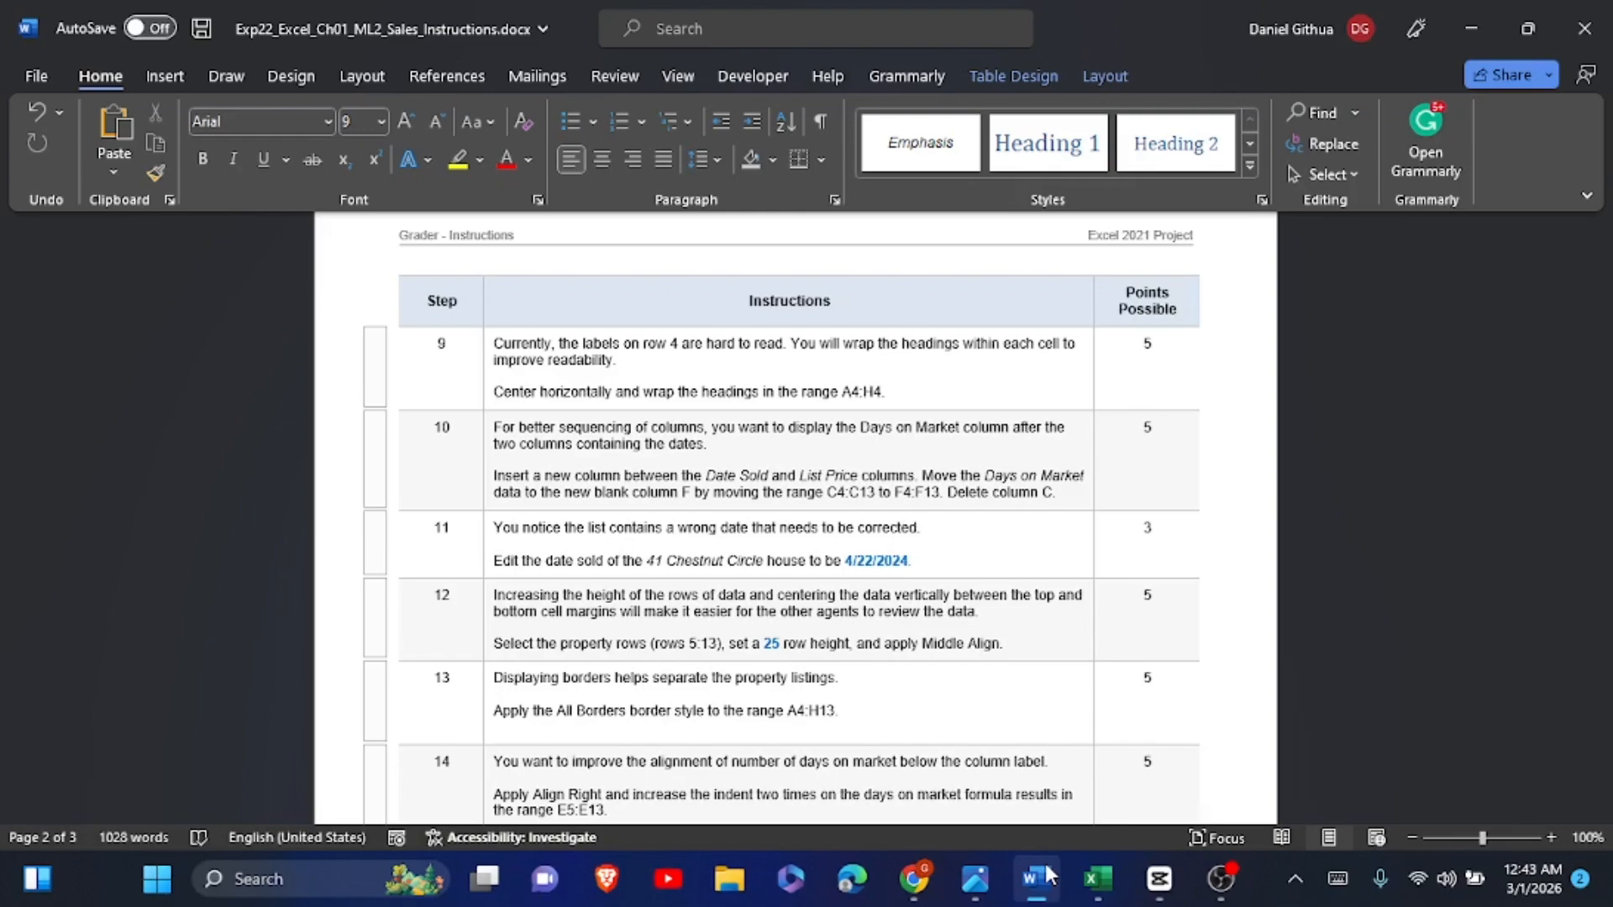
click(1046, 871)
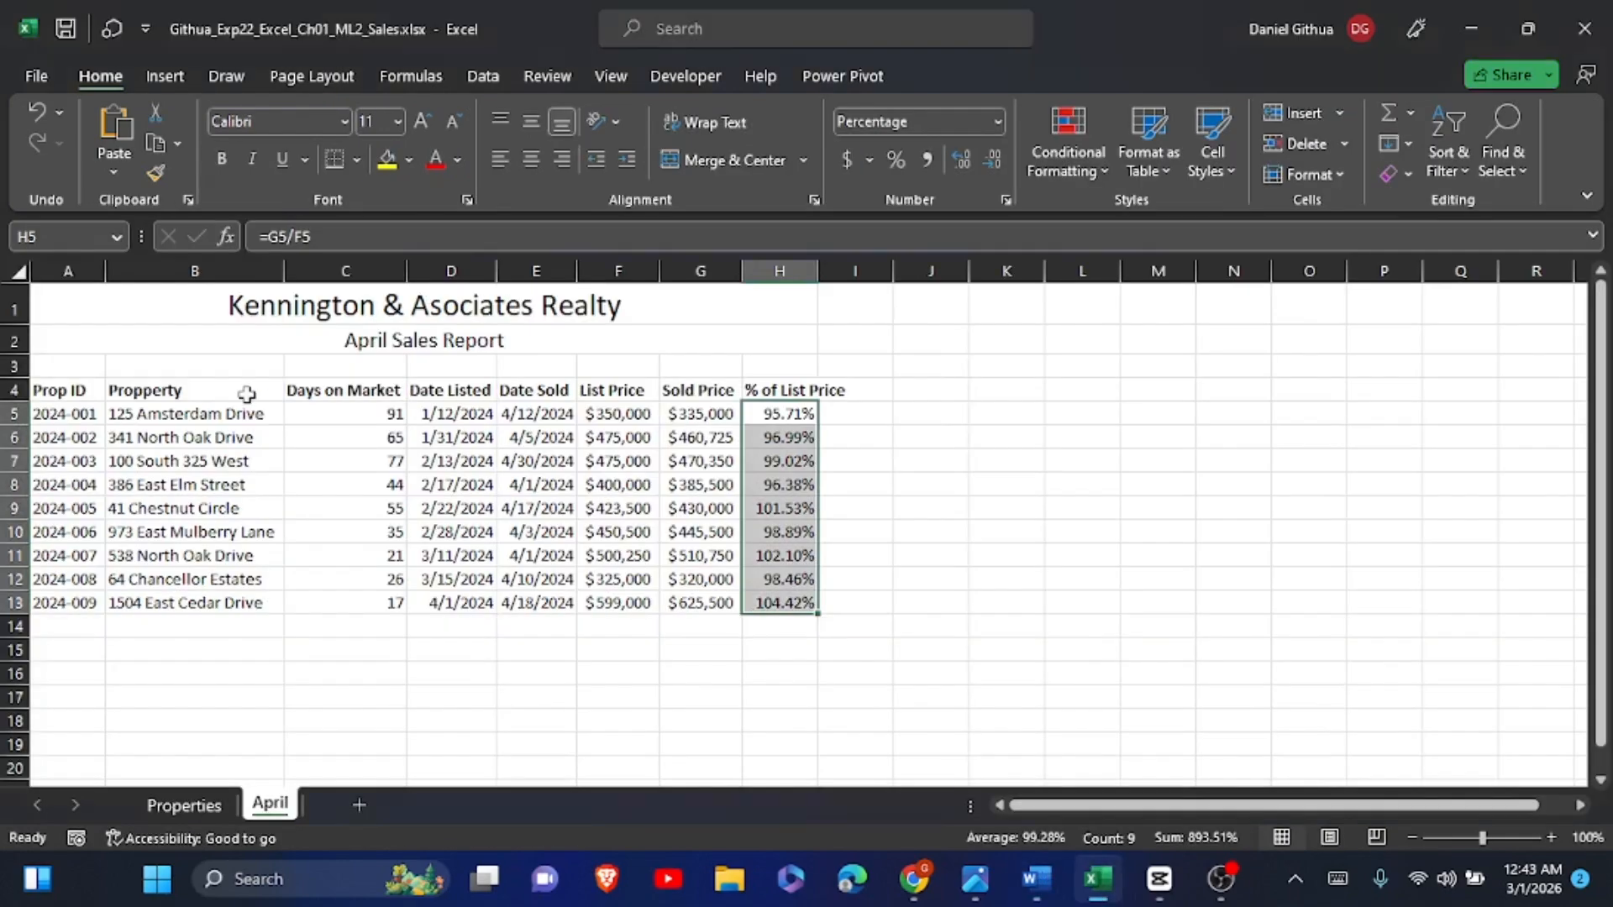
click(79, 388)
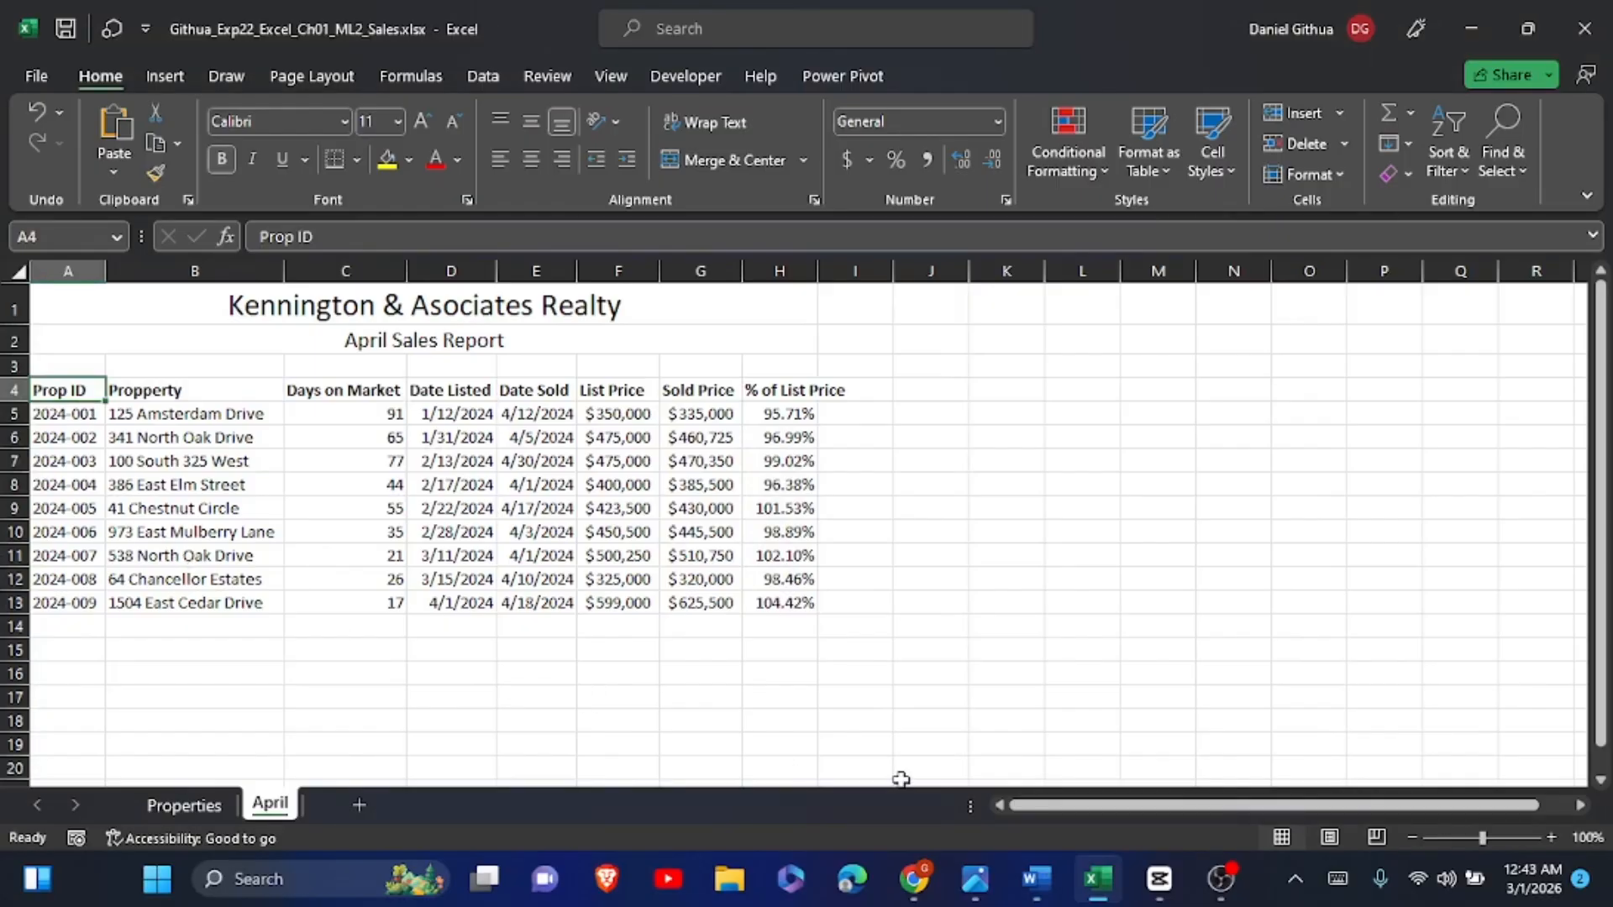
click(794, 388)
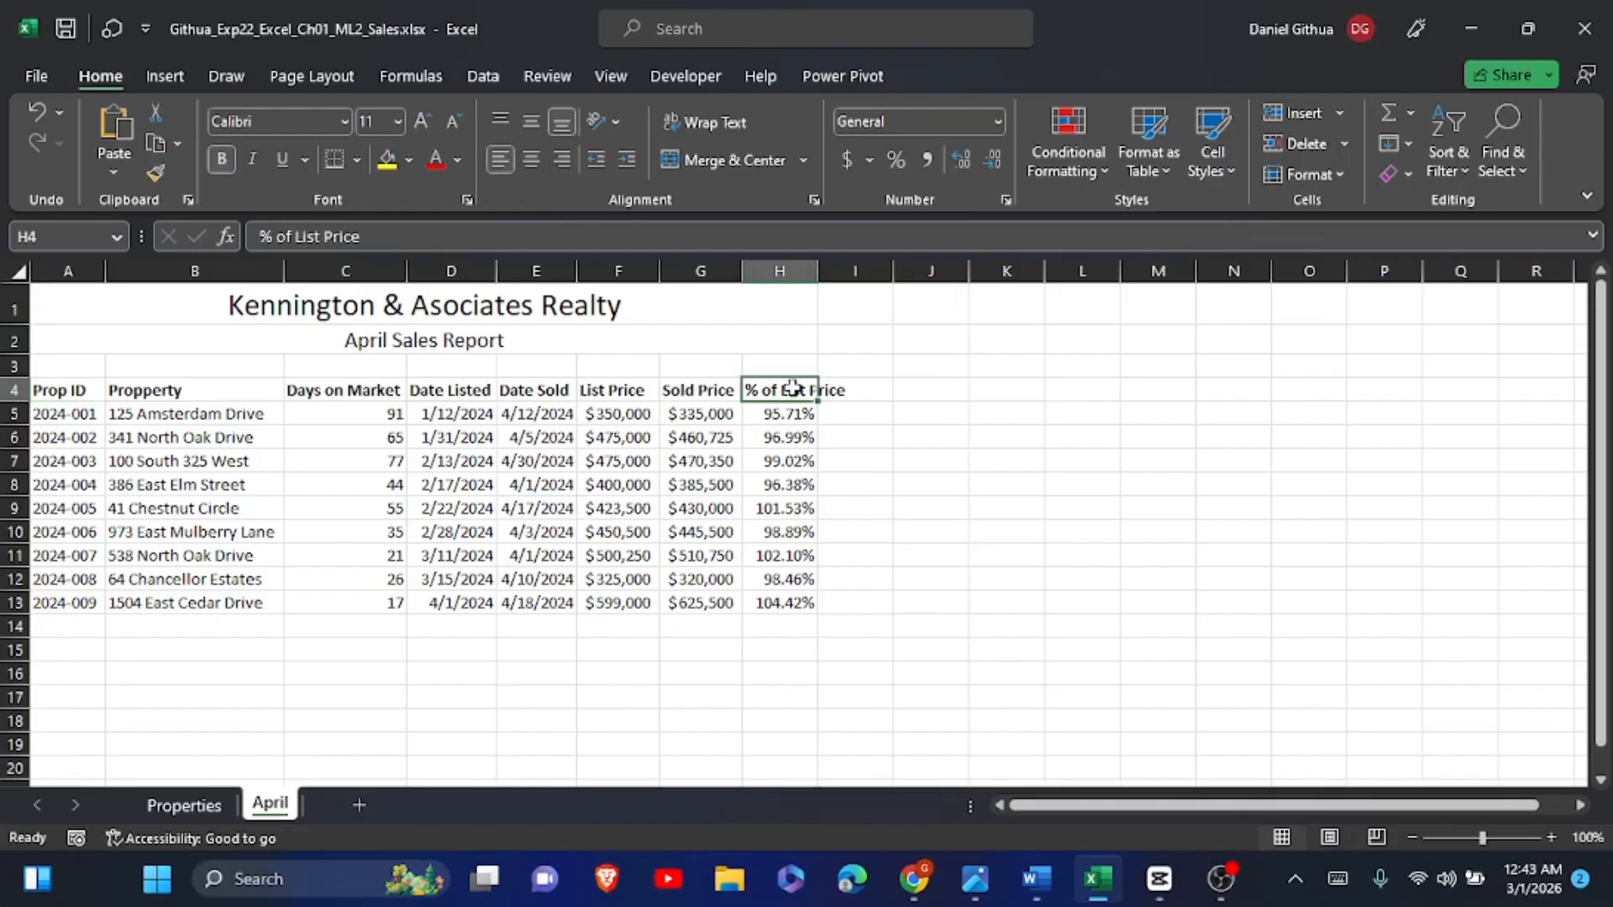
drag(794, 389, 95, 401)
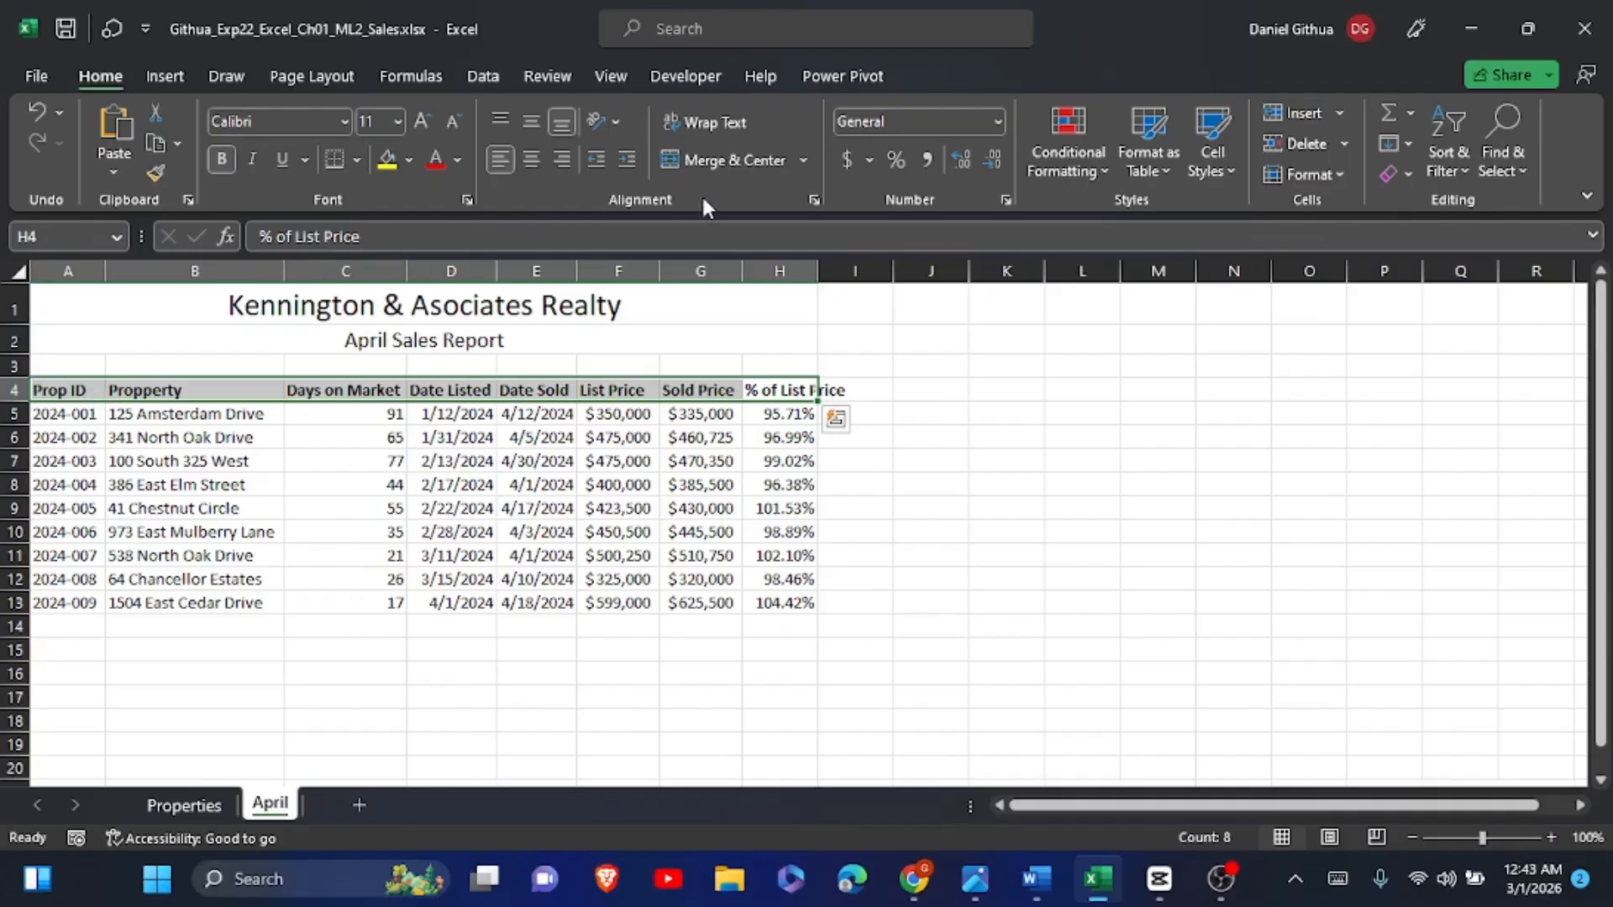
click(813, 201)
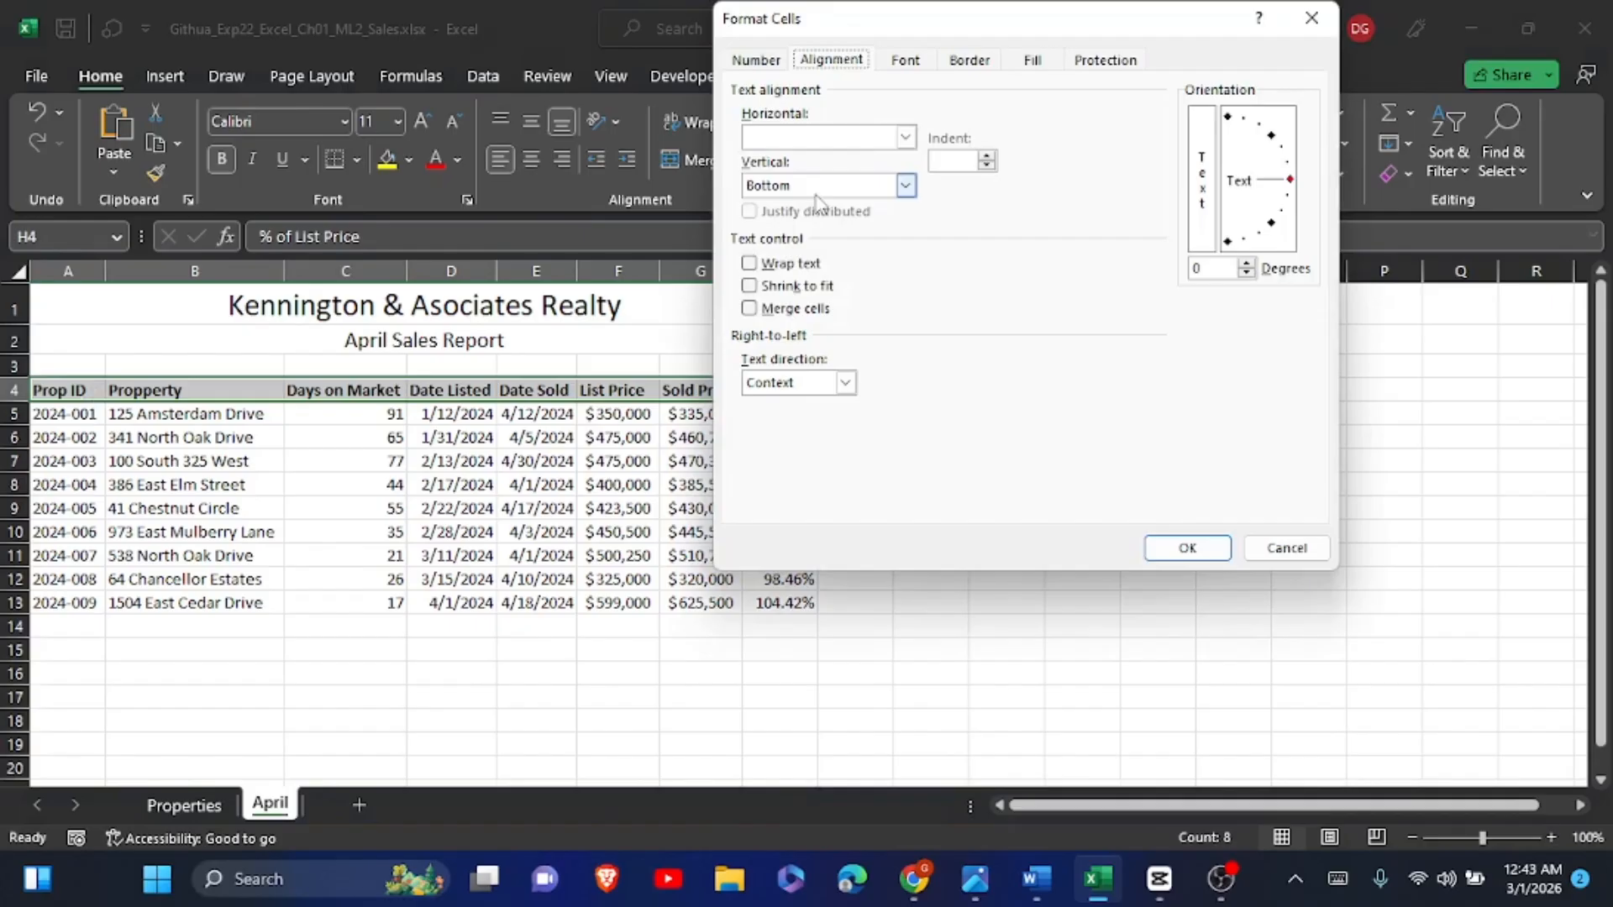
click(905, 137)
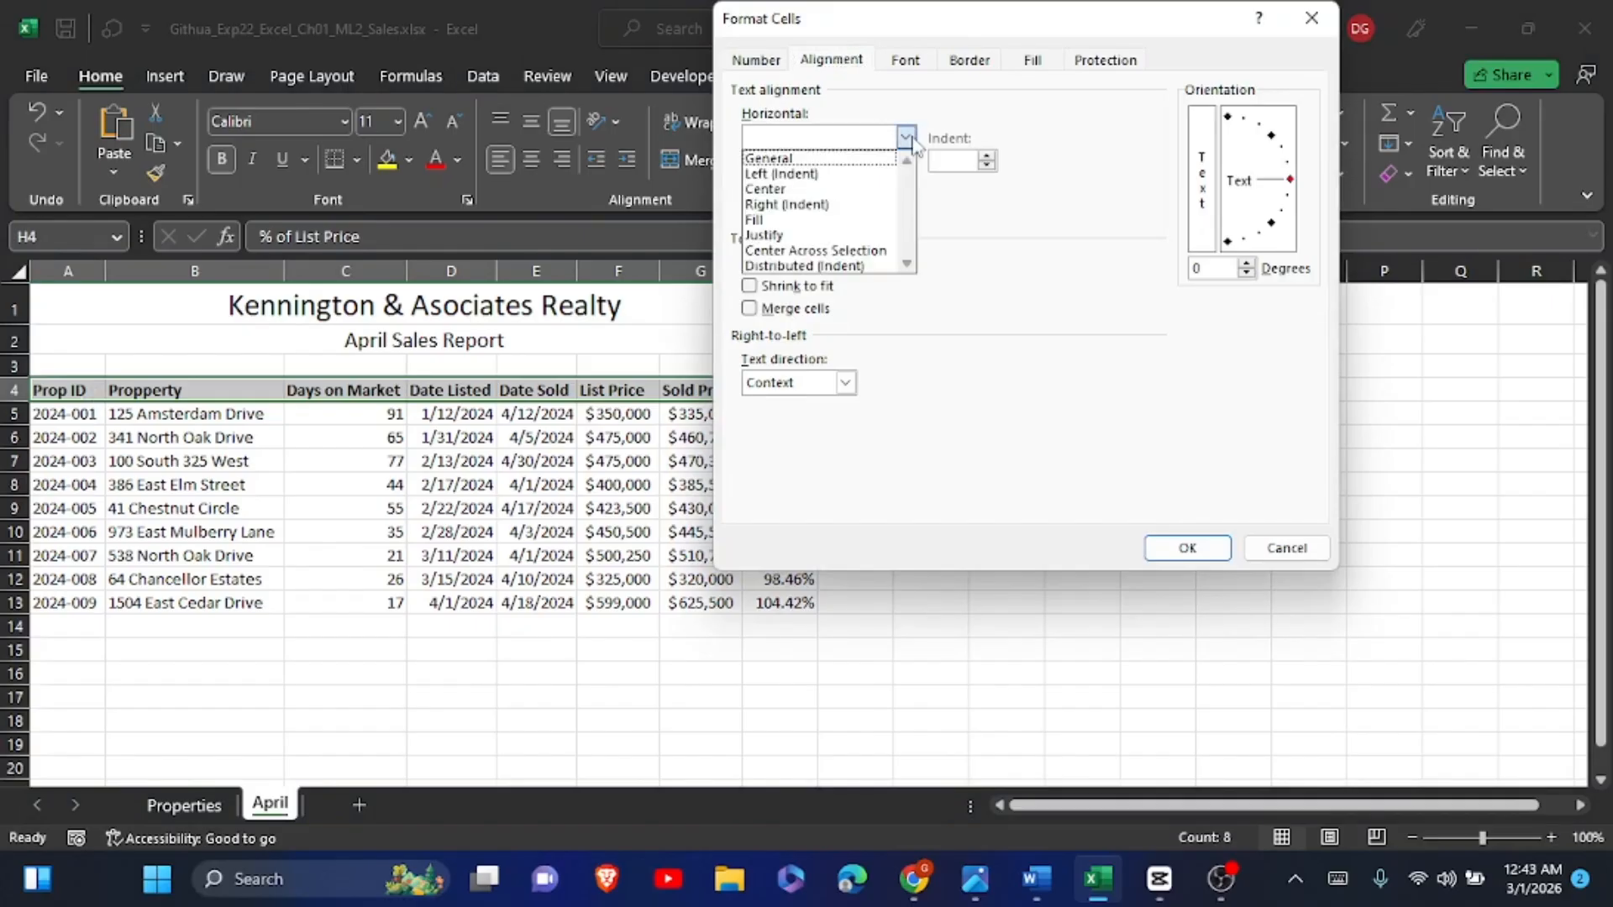
click(798, 194)
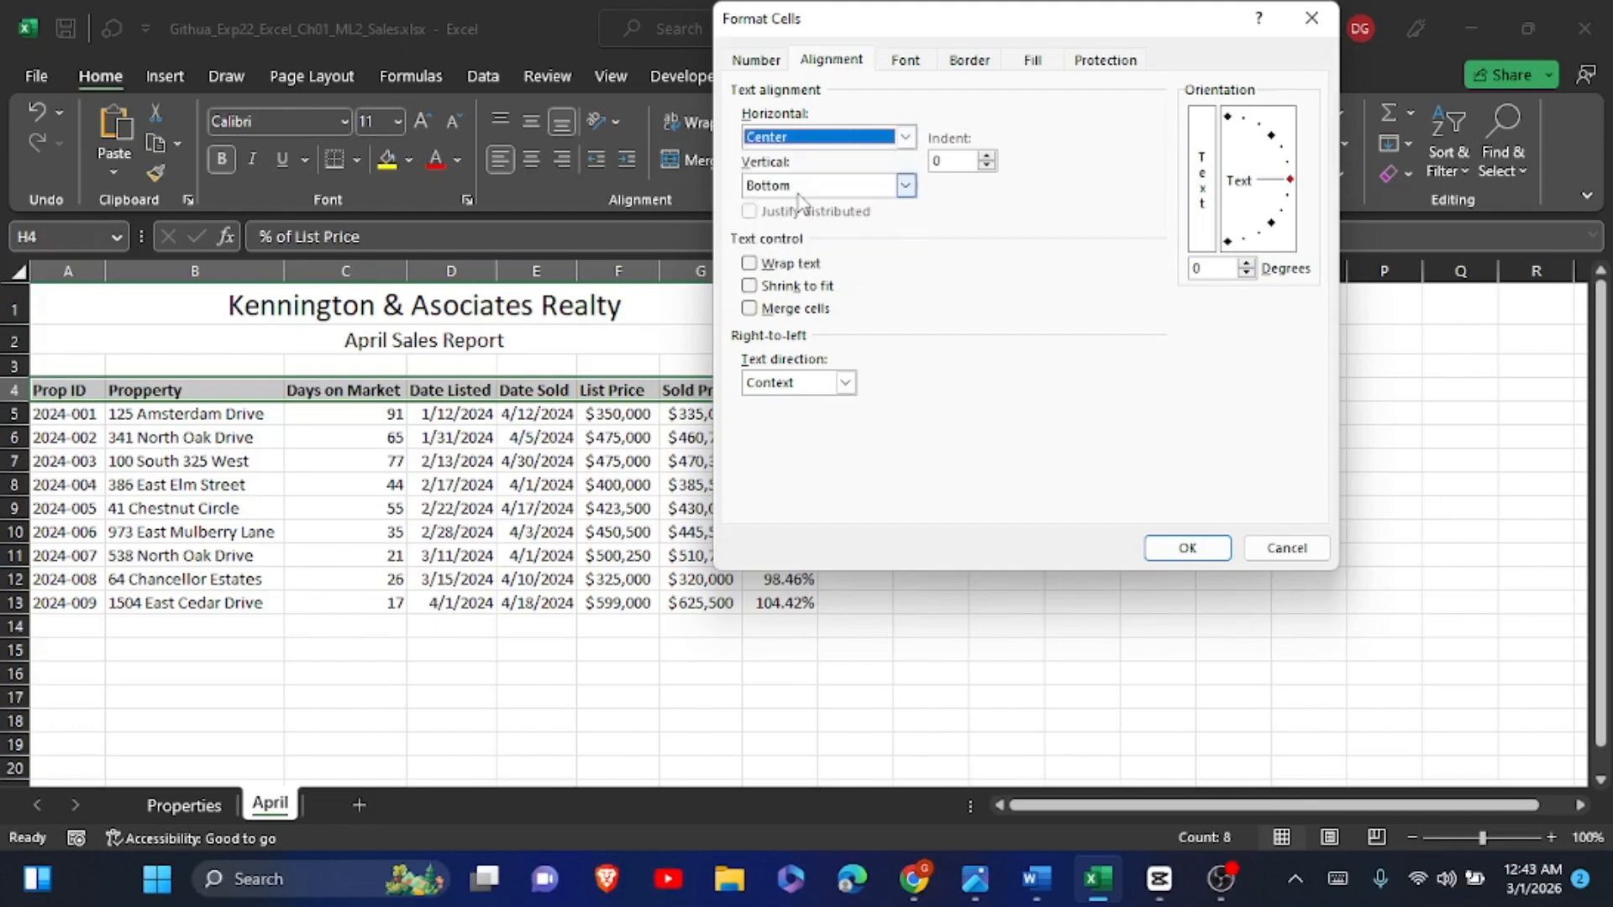
click(749, 263)
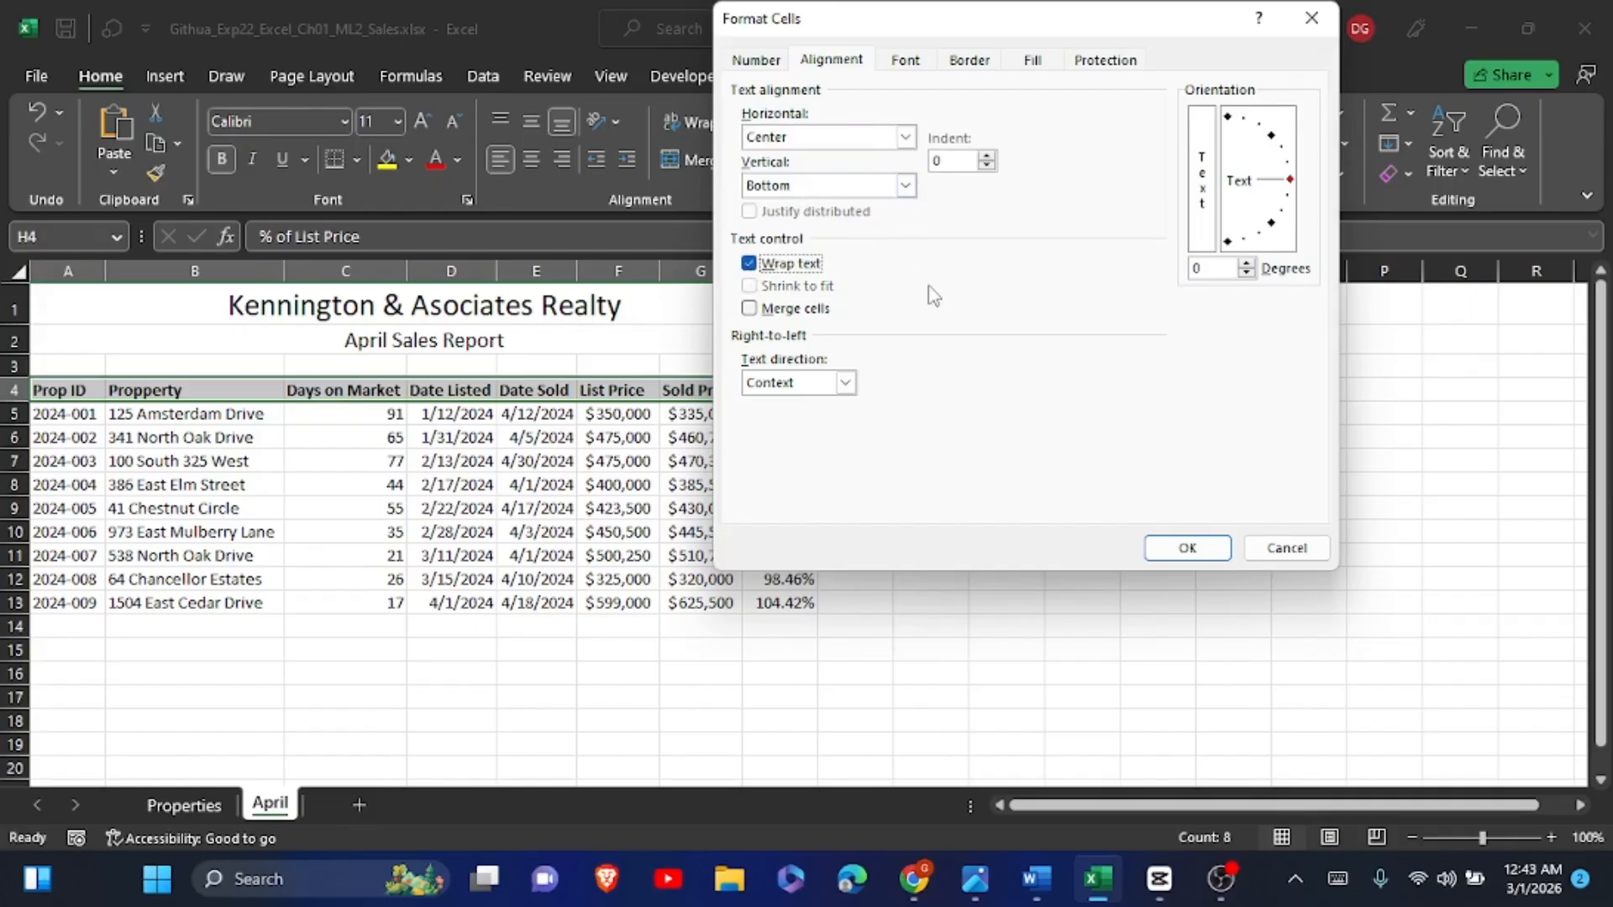
click(1188, 546)
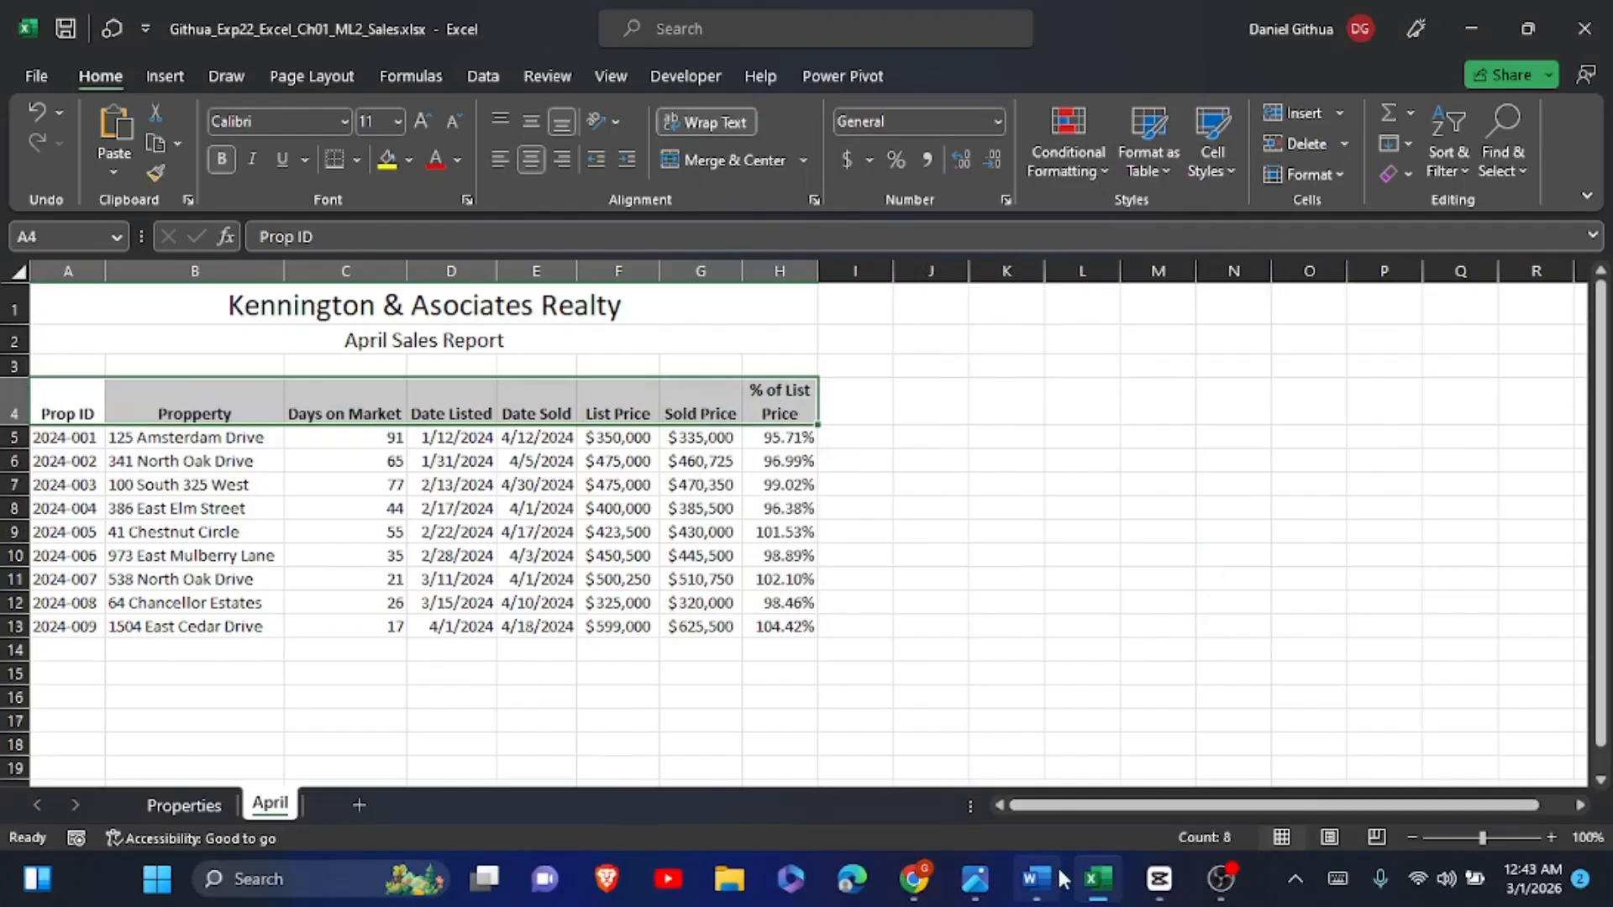
Step: Switch to the Word instructions, highlight the step 9 text in yellow, and return to the Excel workbook
mouse_move(1061, 882)
click(996, 724)
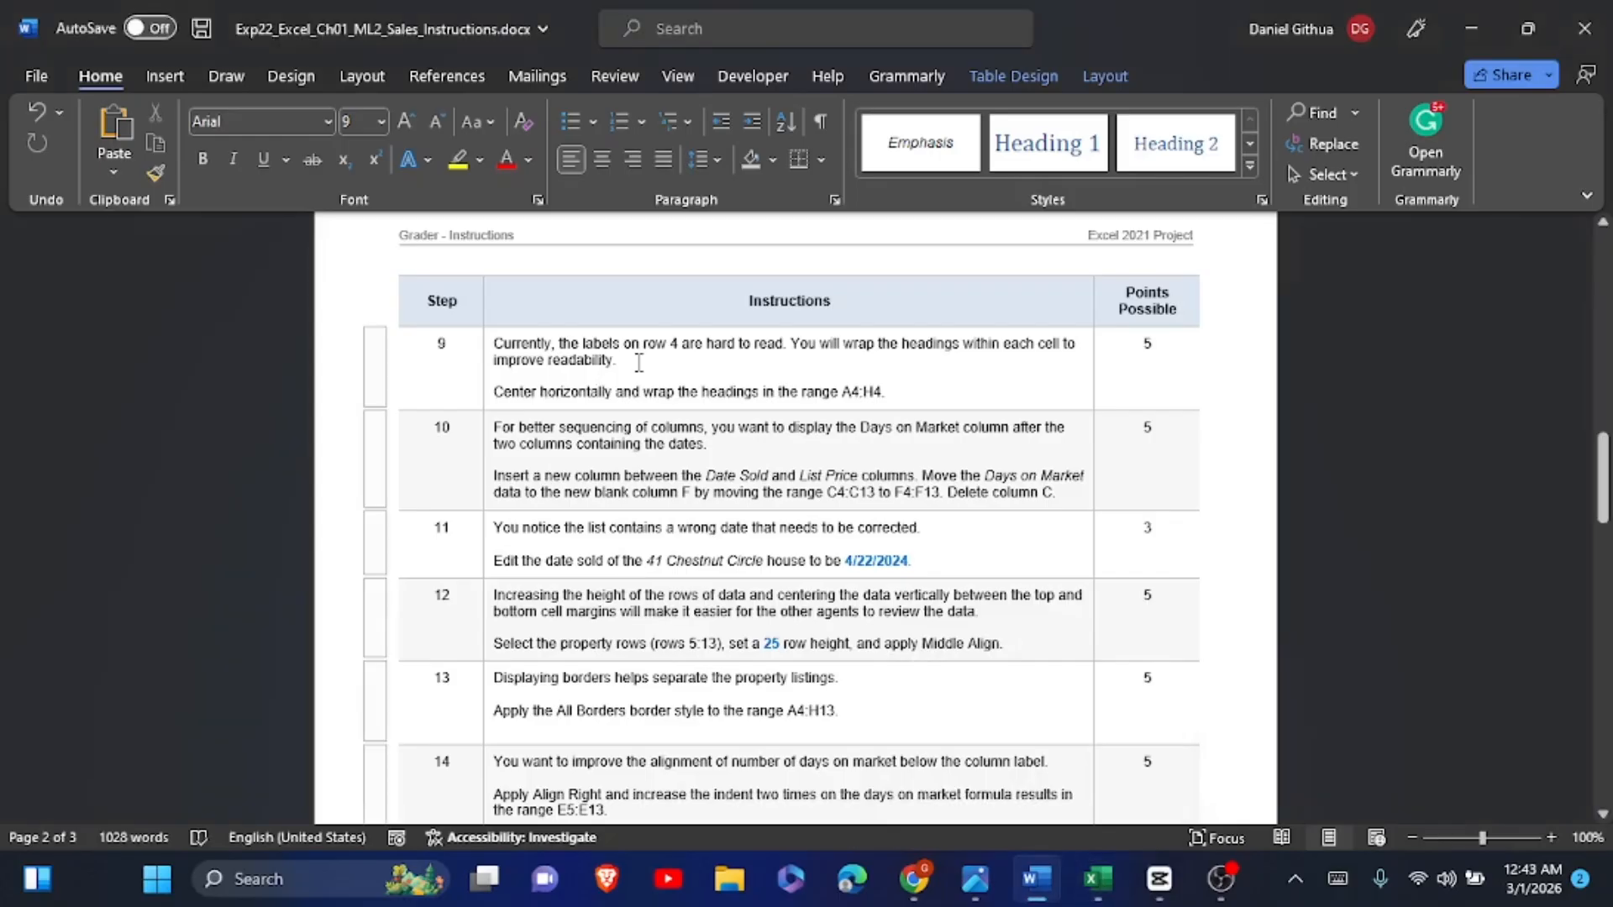
drag(495, 340, 904, 393)
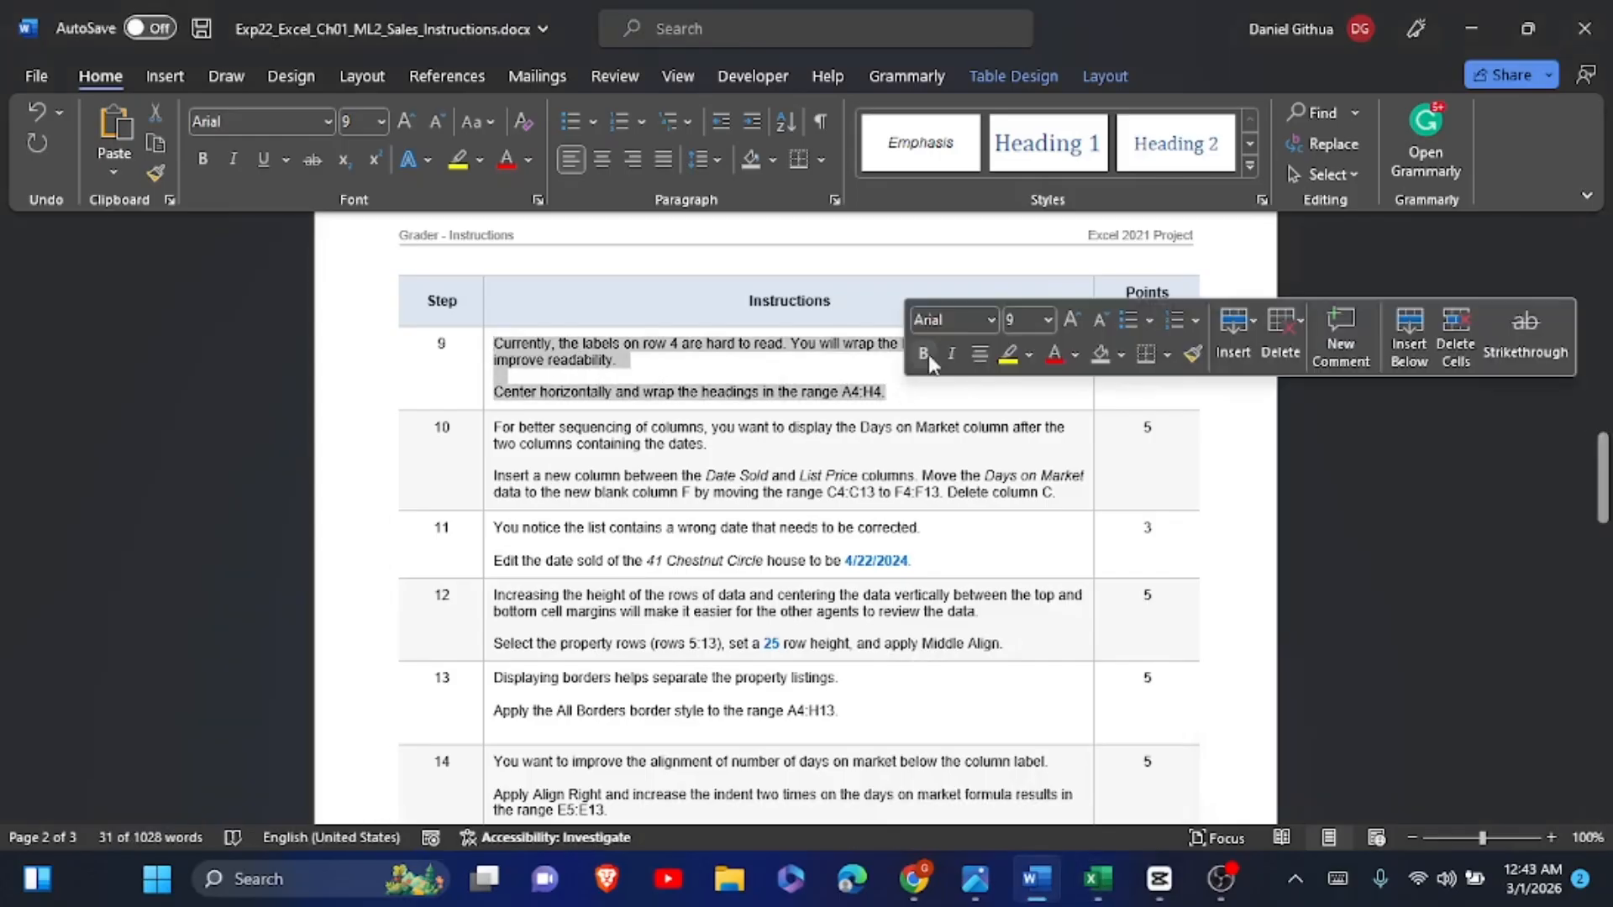
click(1007, 354)
click(846, 495)
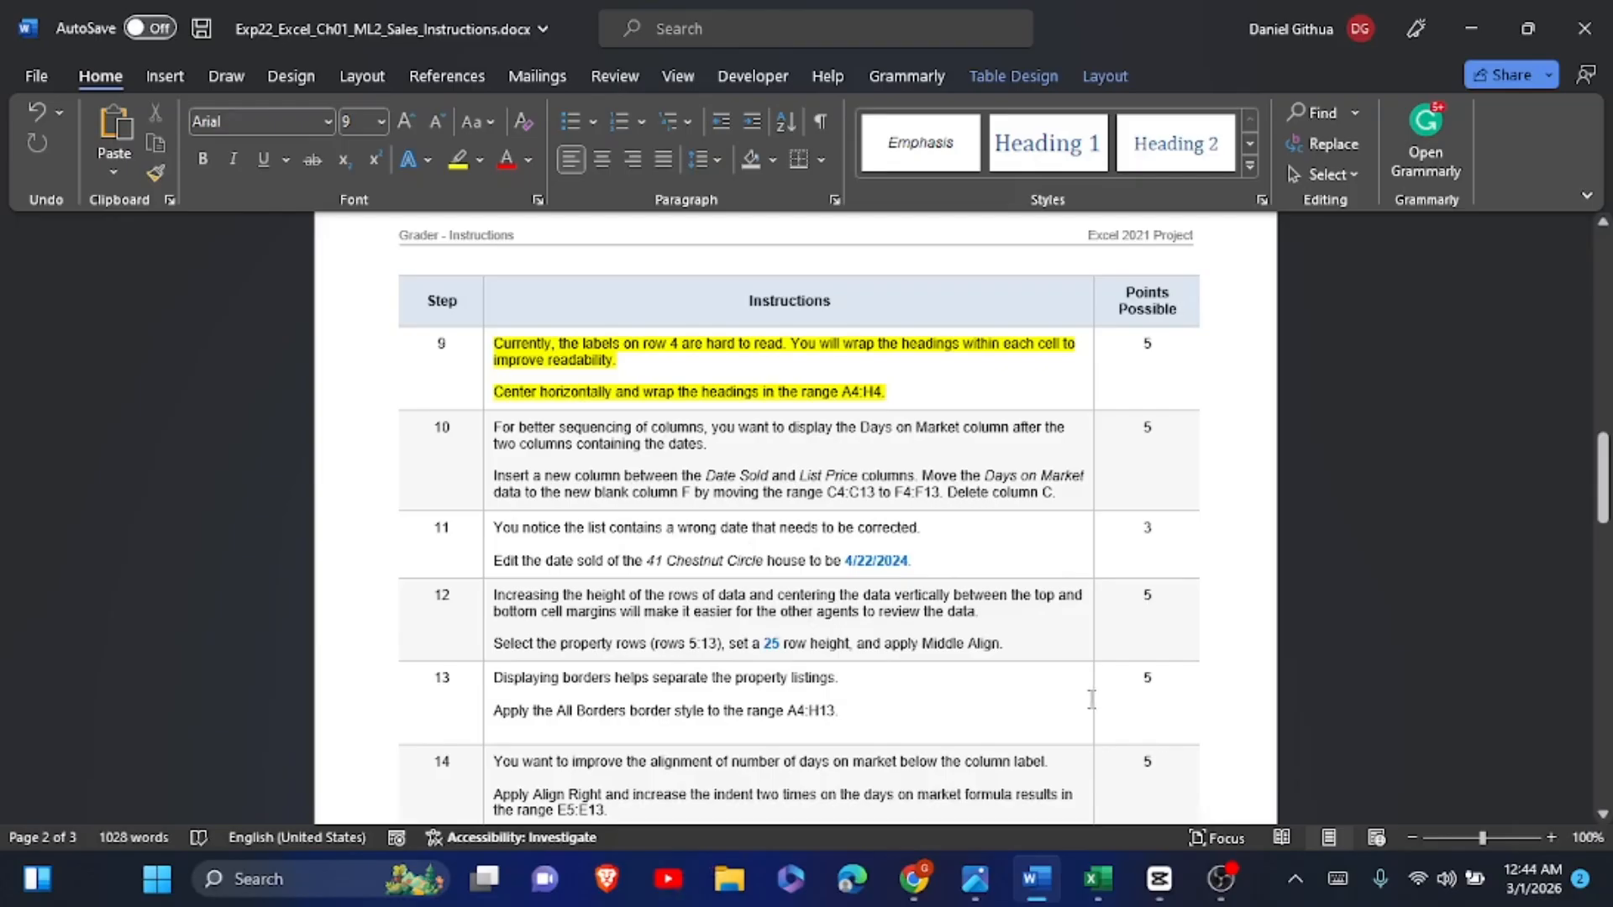
click(1089, 883)
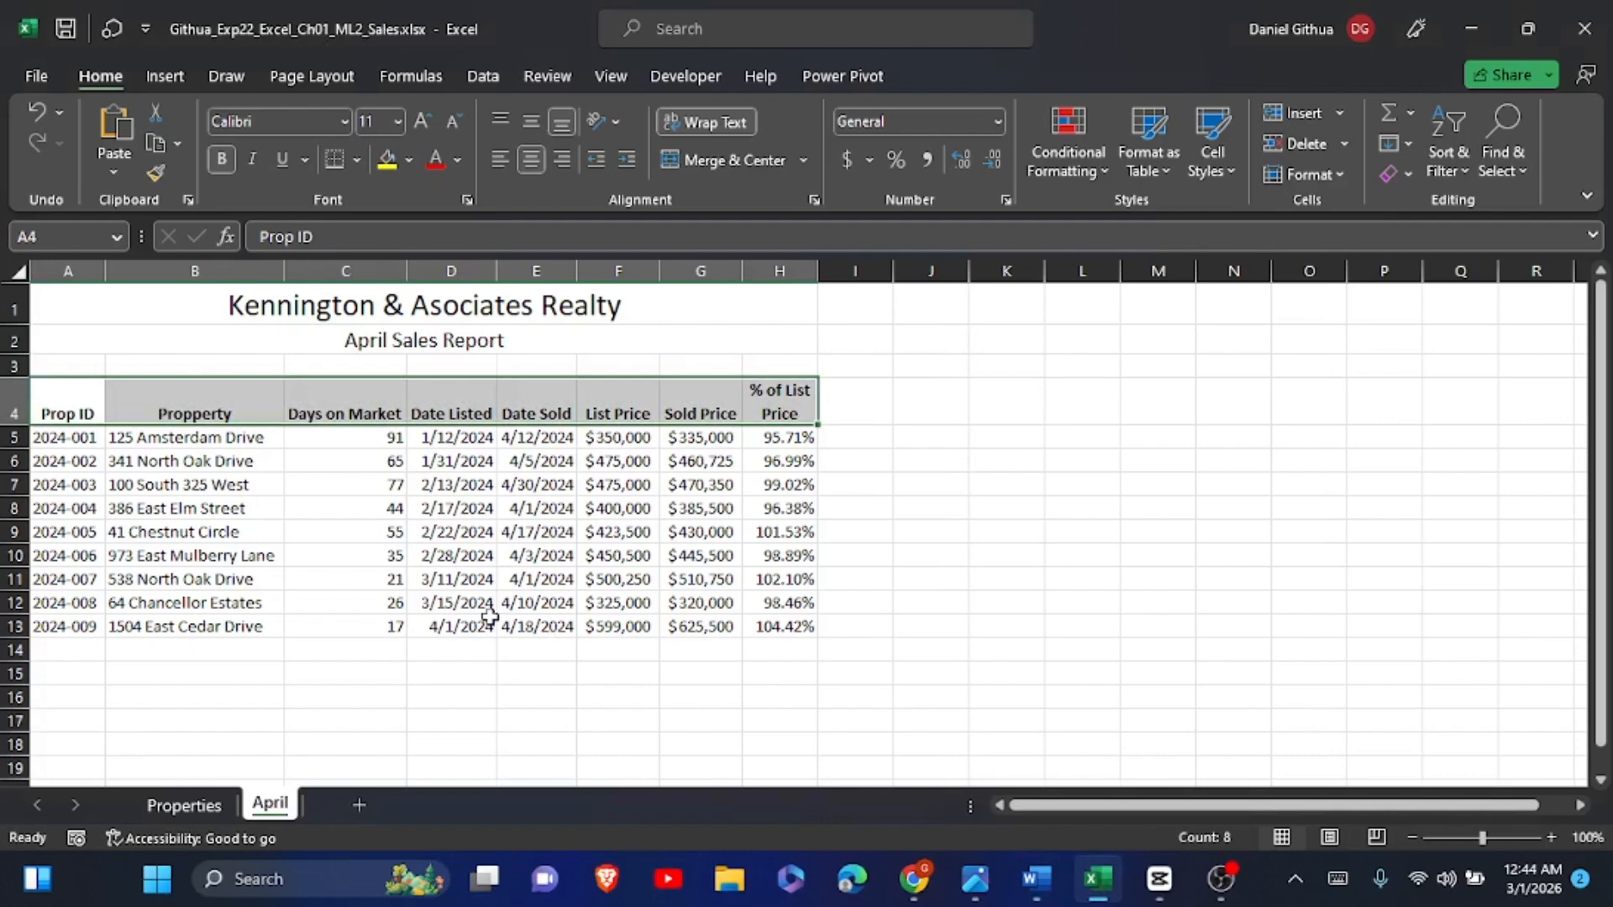
click(499, 268)
click(546, 267)
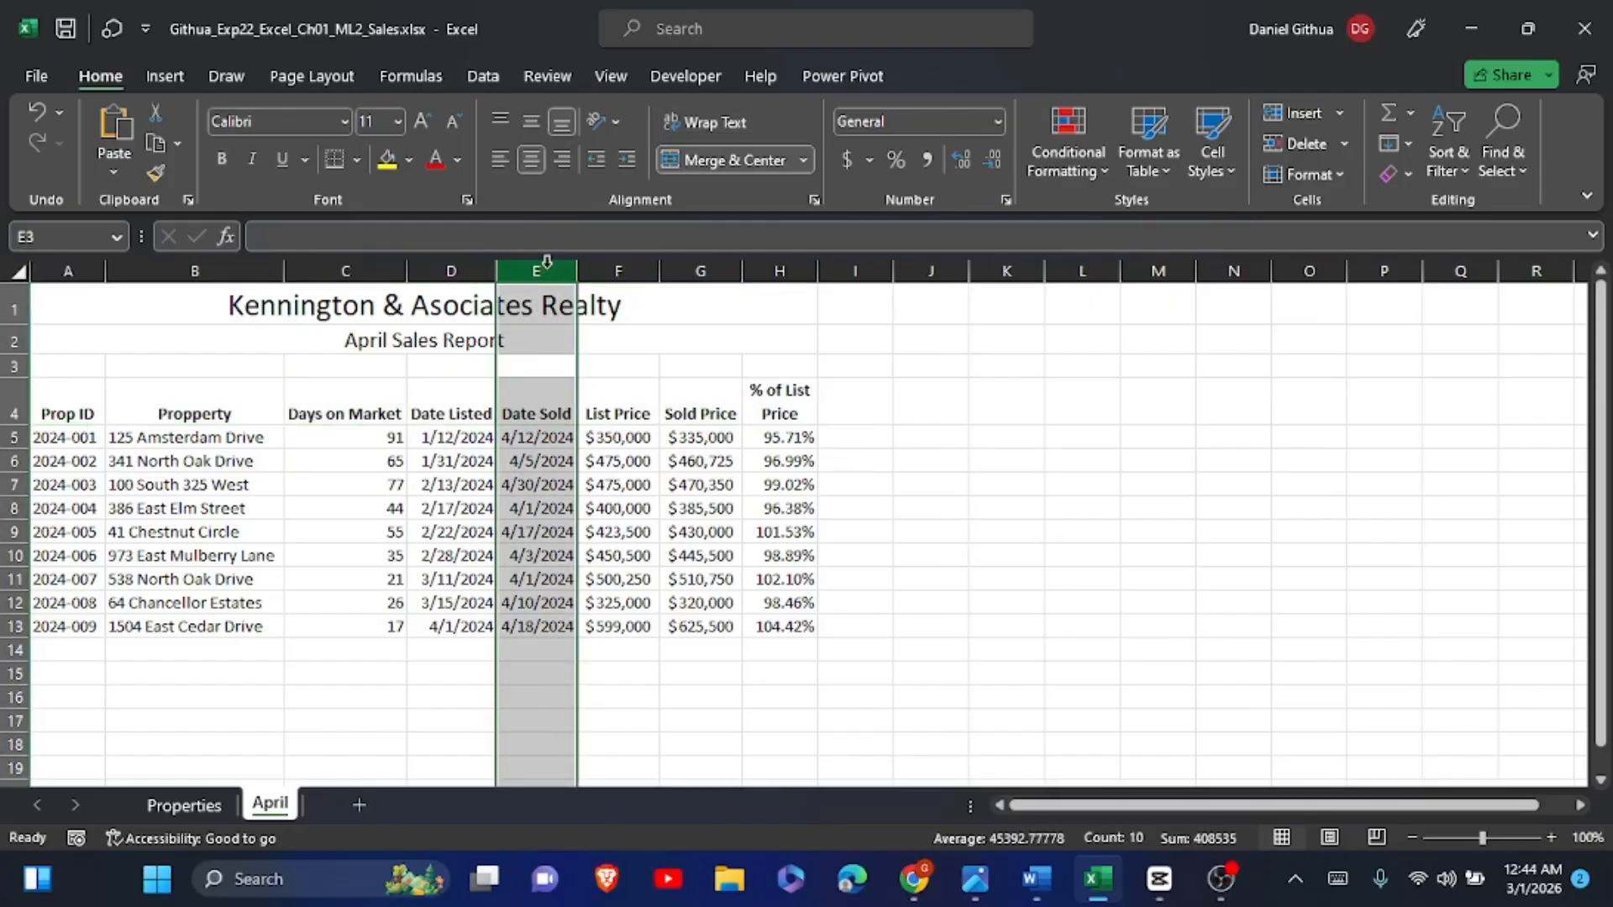
click(1299, 113)
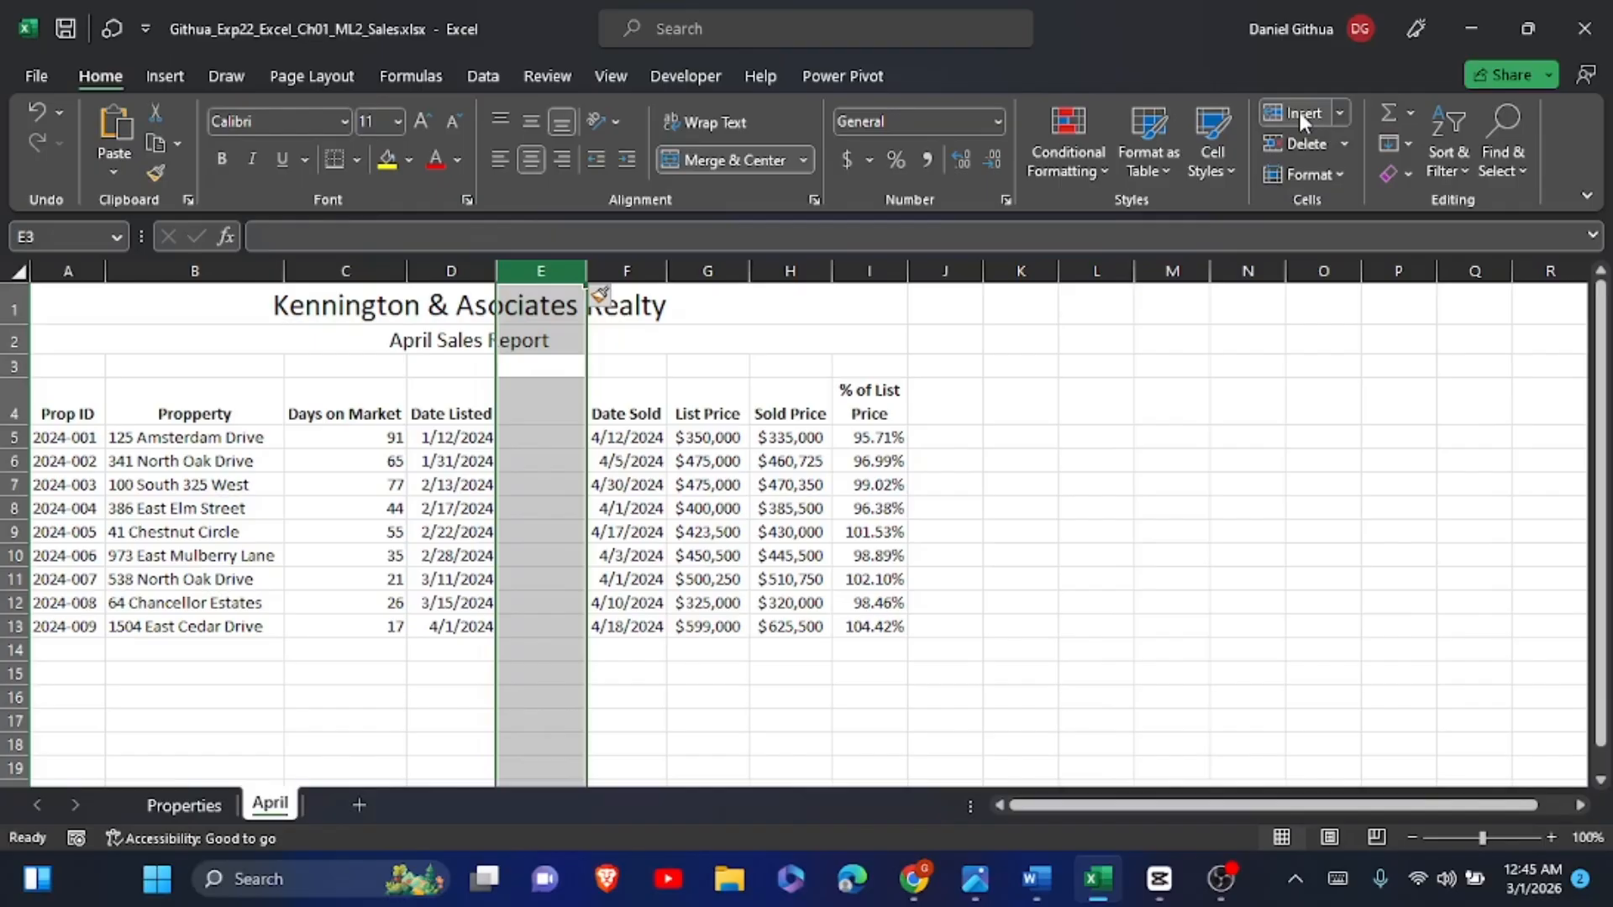
click(41, 109)
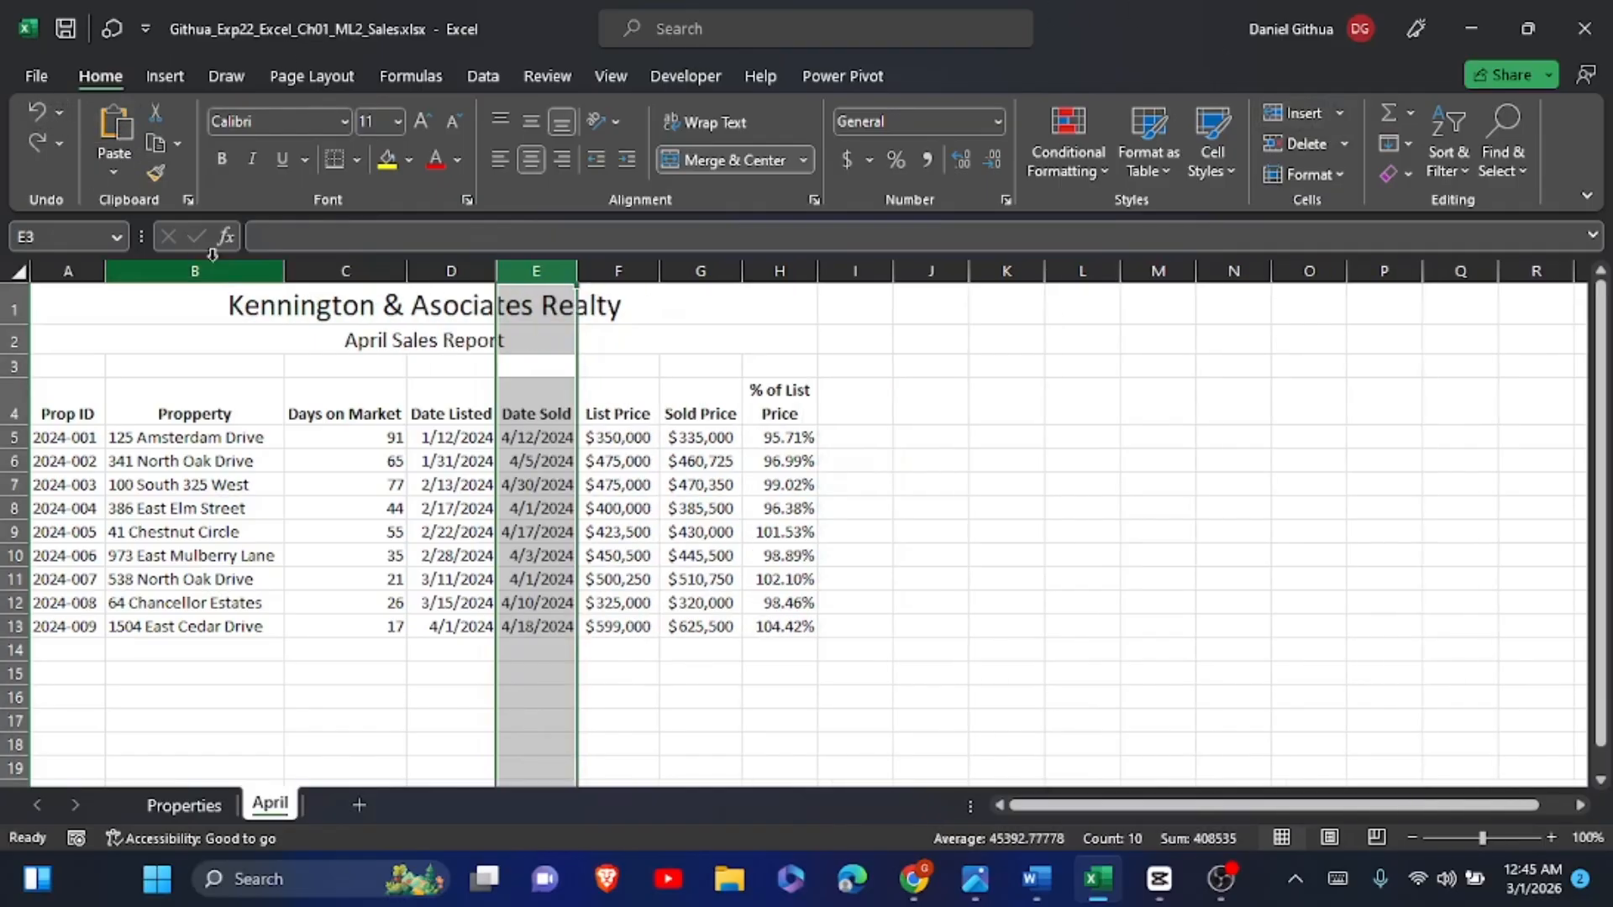
Step: Insert a blank column between the Date Sold and List Price columns on the April sheet
click(643, 432)
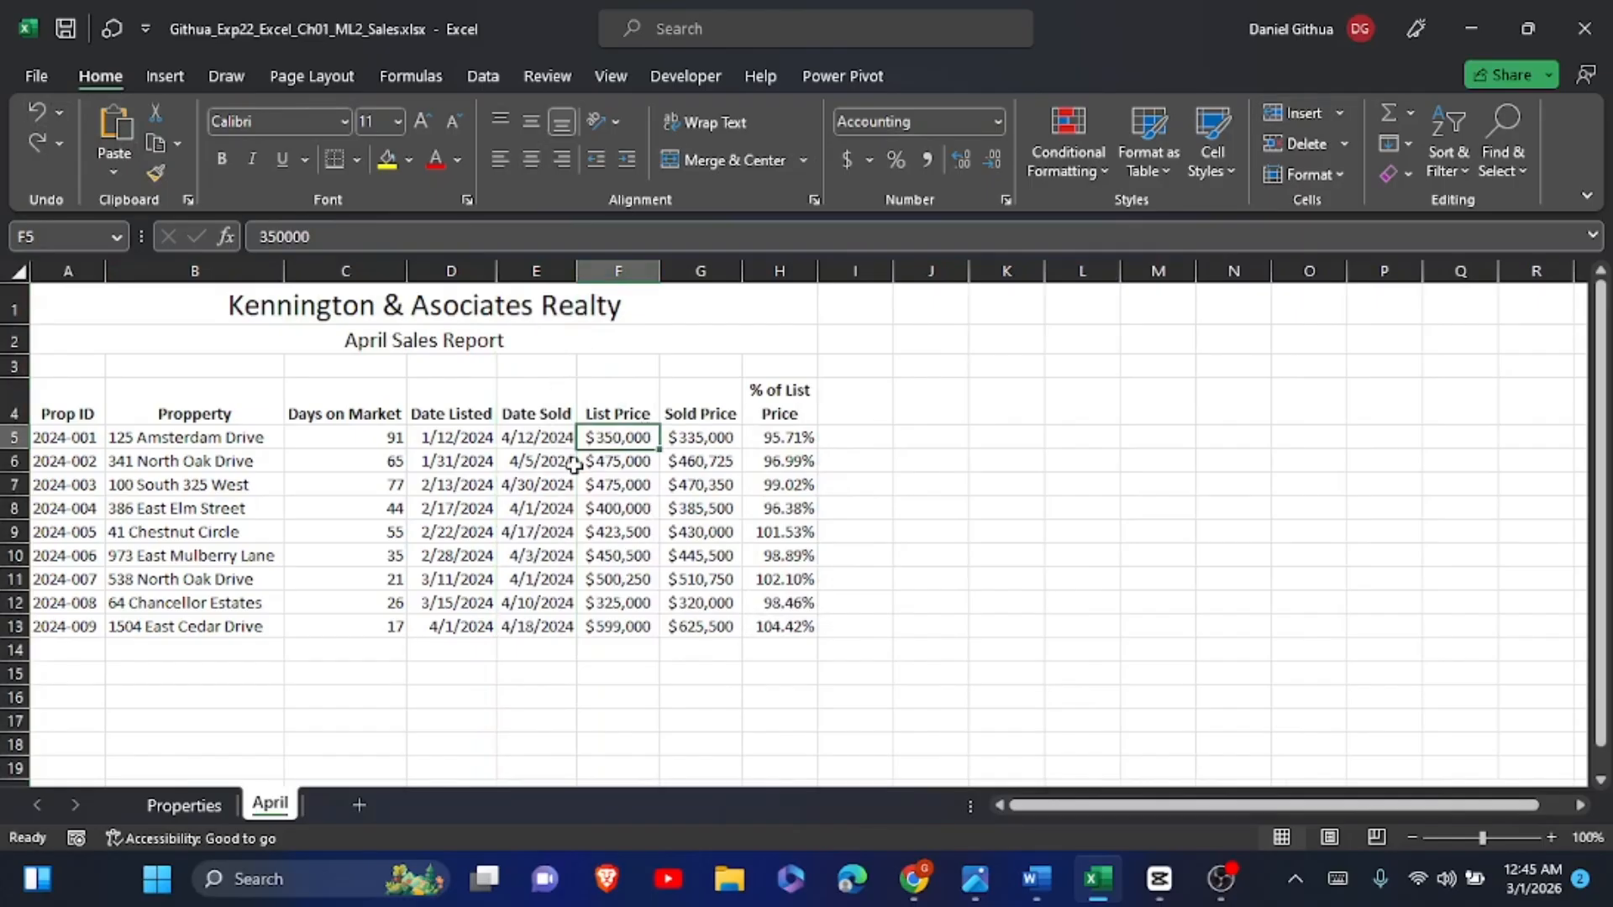
click(620, 267)
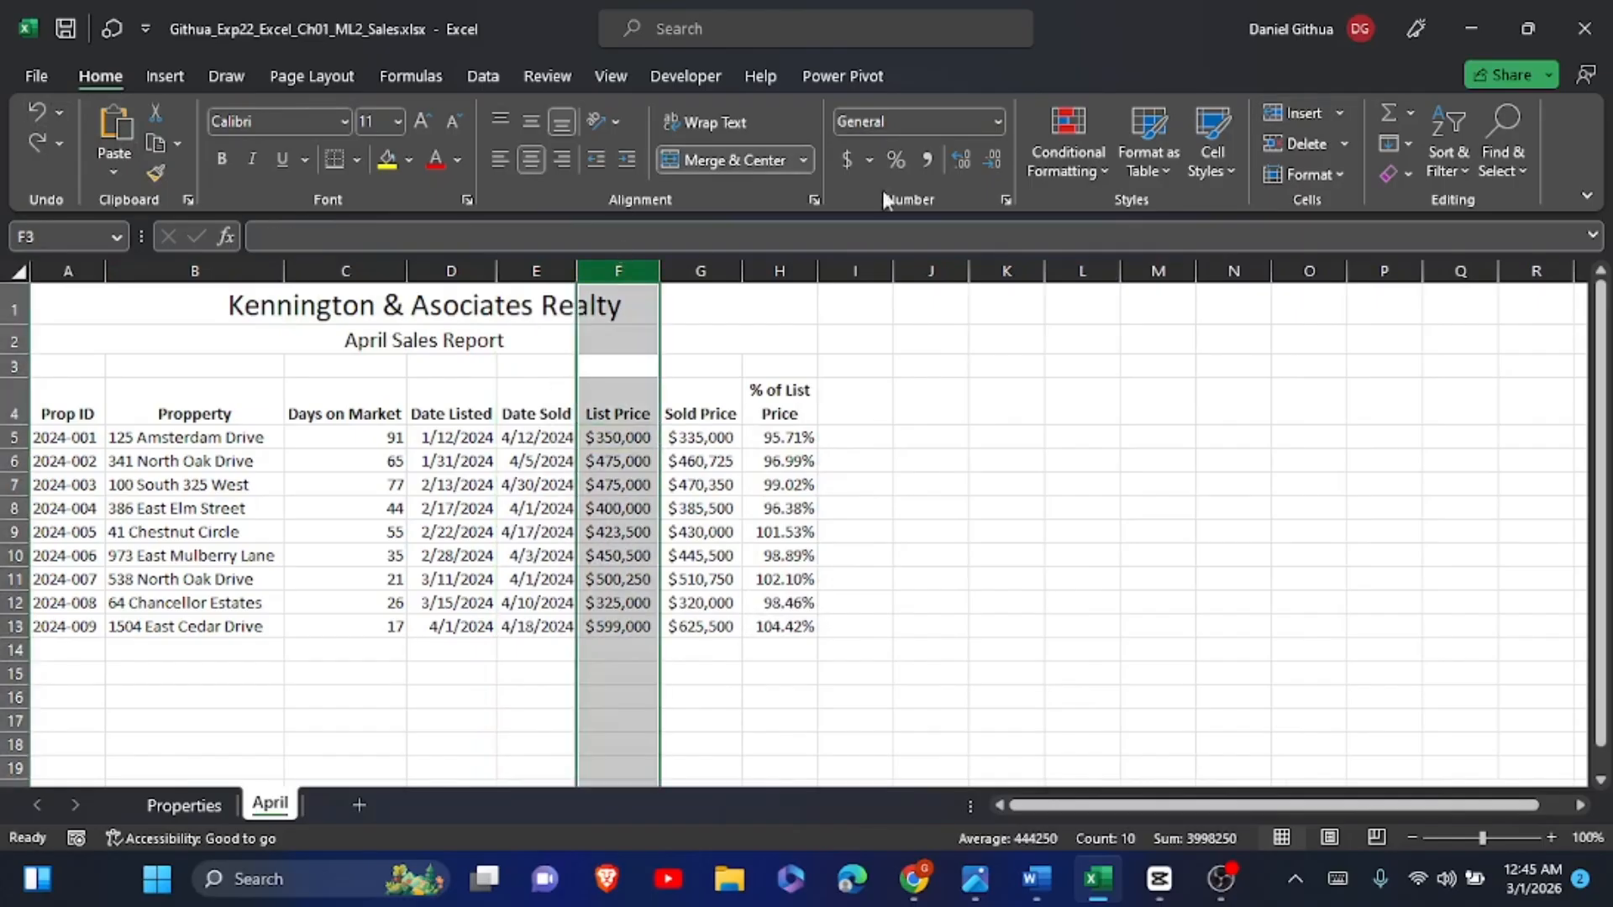
click(1277, 113)
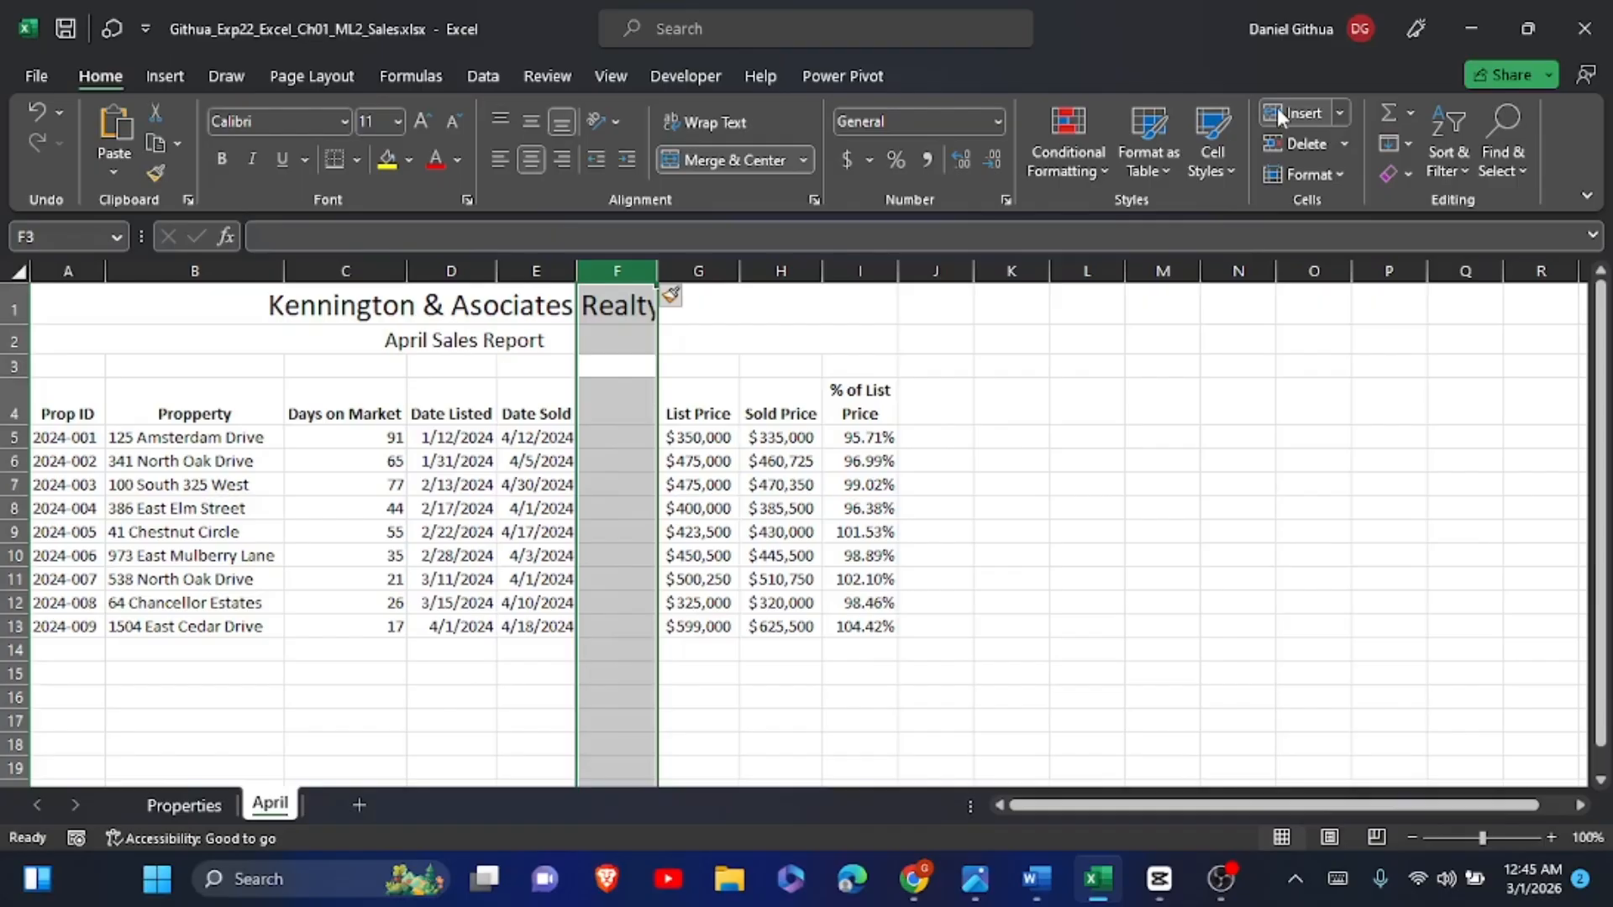
Step: Move the Days on Market range C4:C13 to F4:F13 and delete the emptied column C
drag(308, 407, 326, 638)
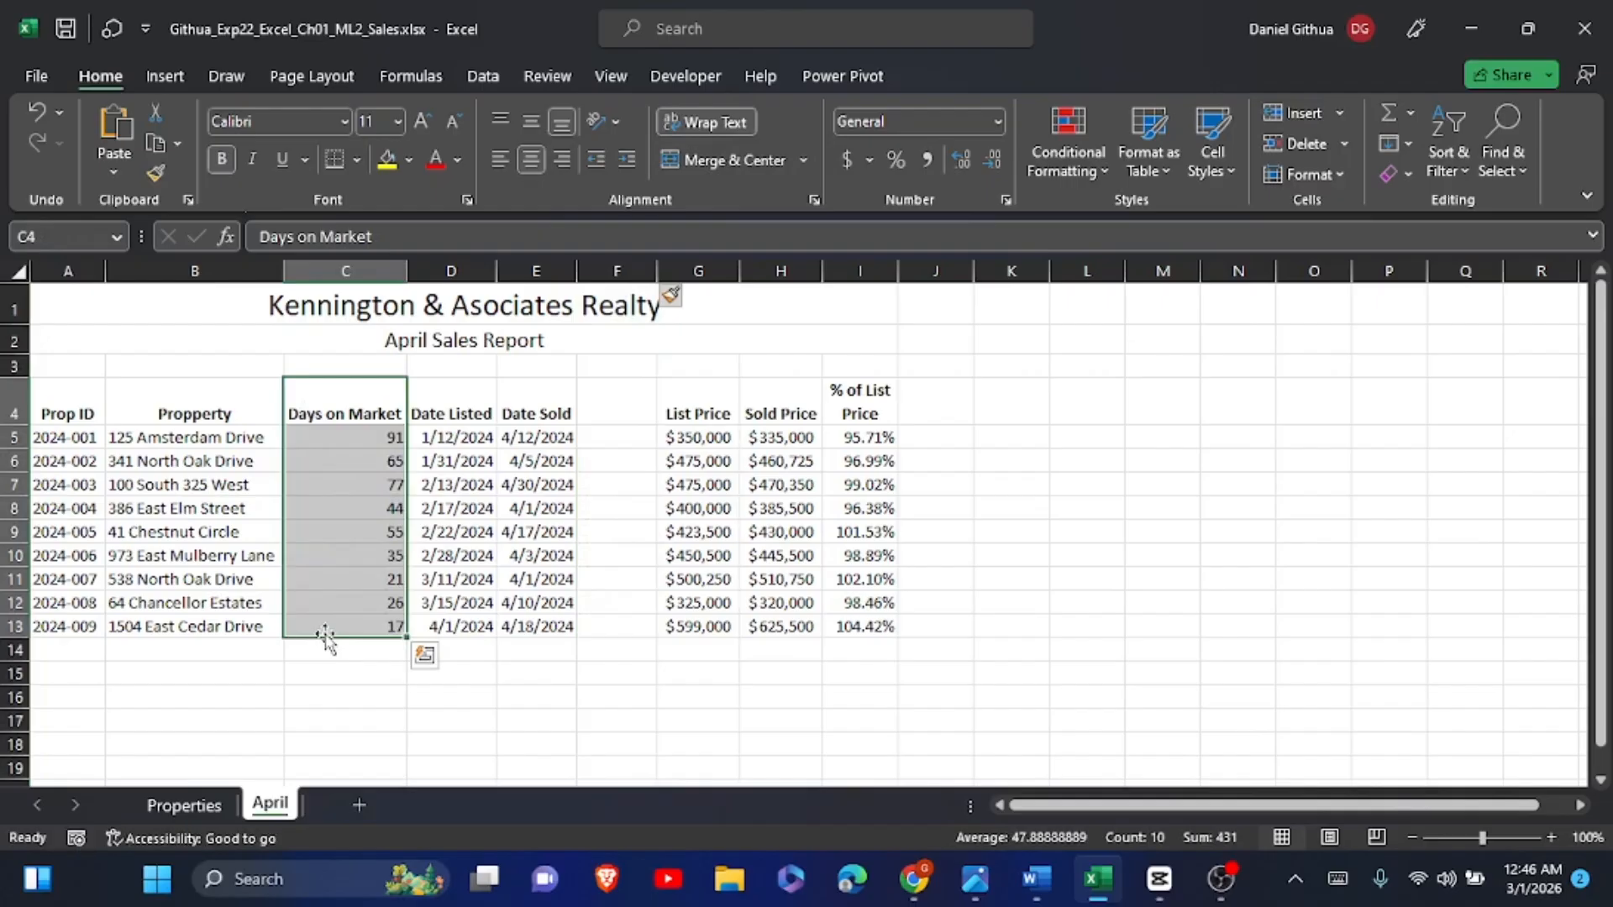
right_click(334, 622)
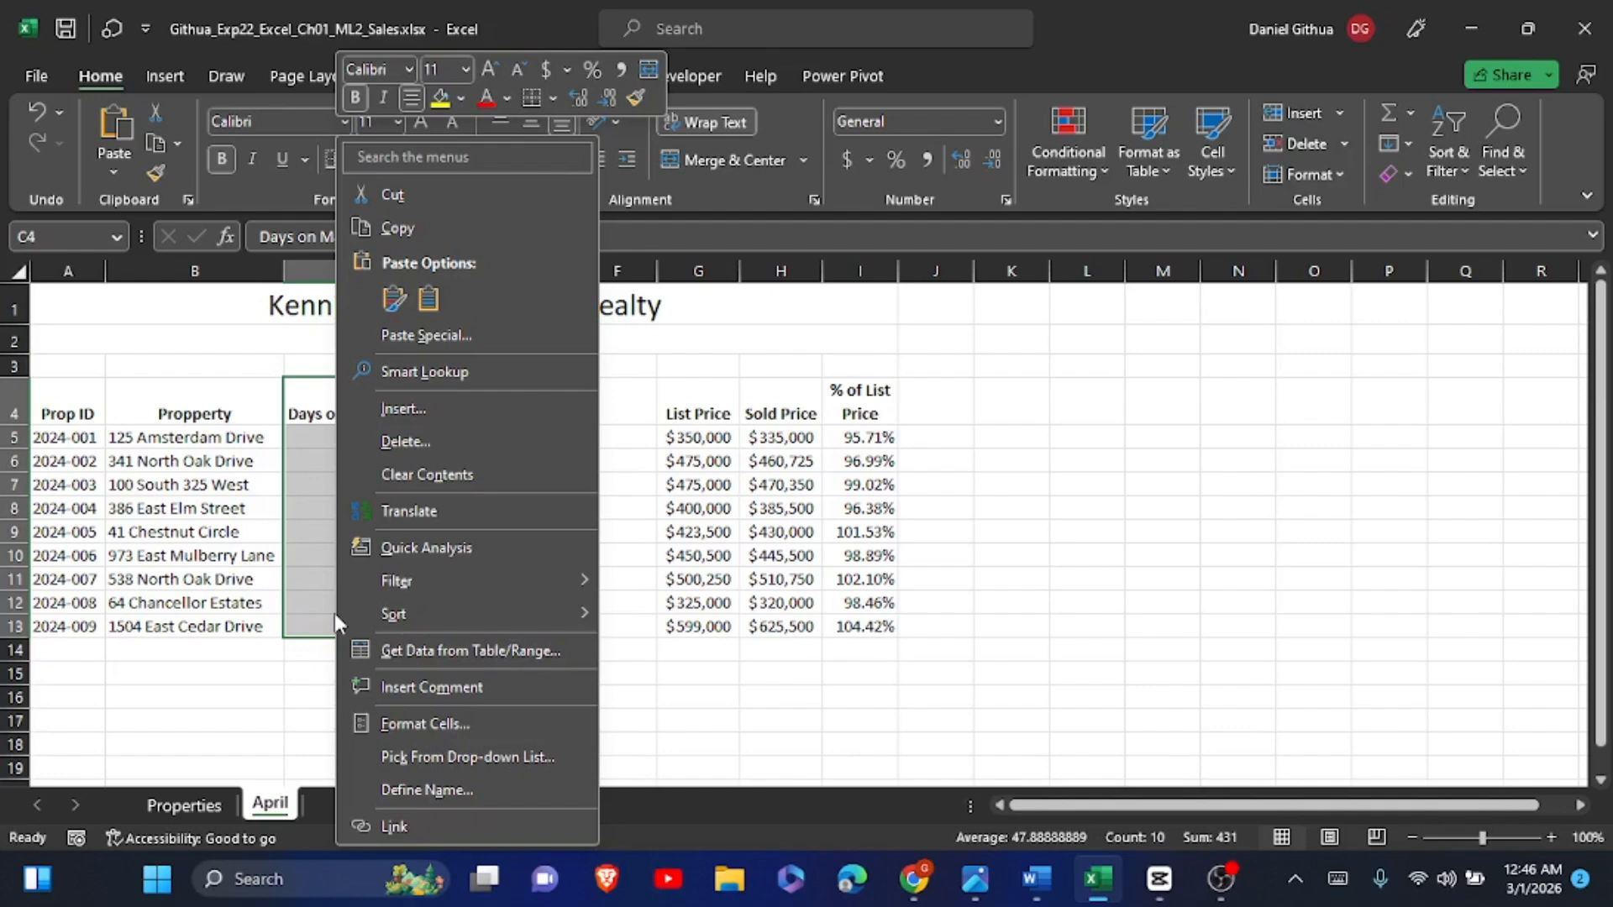
click(424, 194)
click(615, 393)
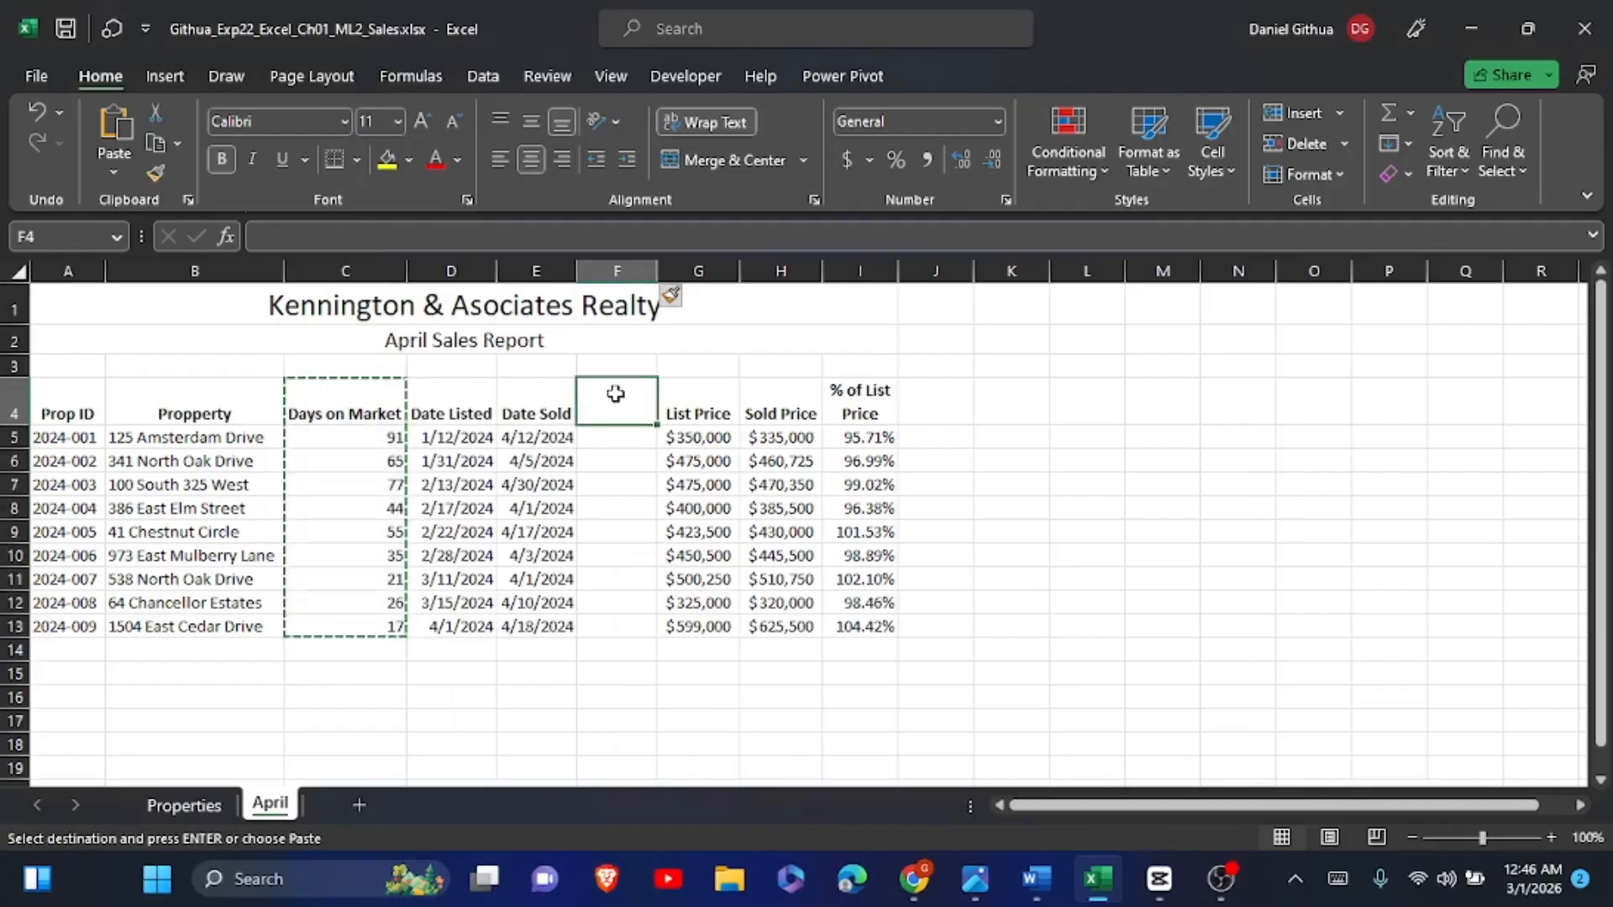
right_click(617, 401)
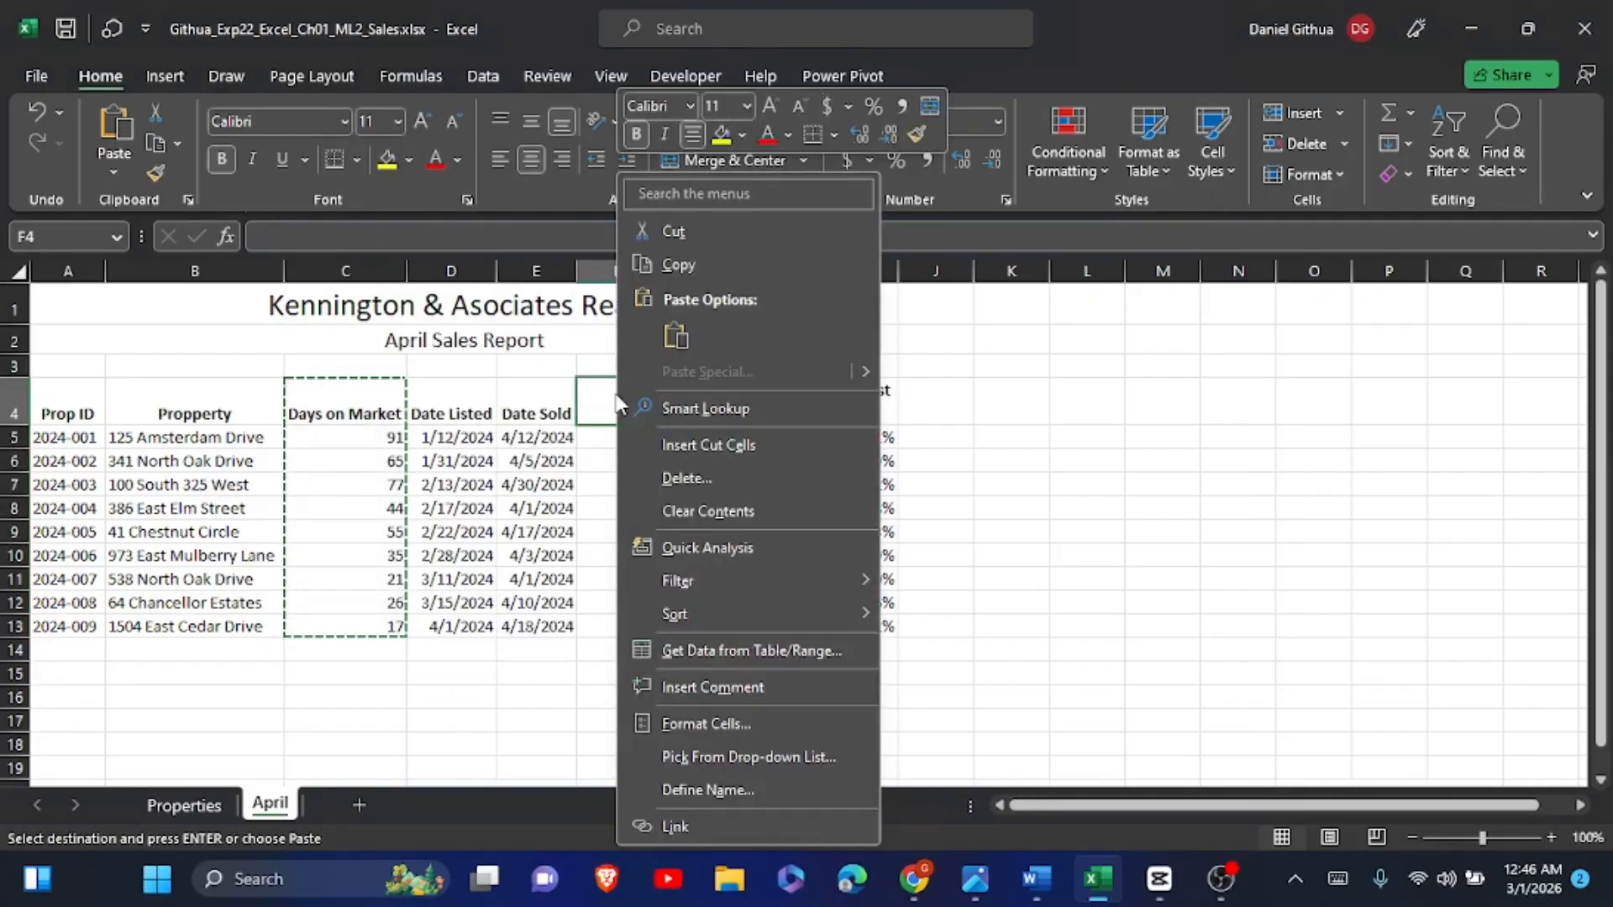
click(676, 336)
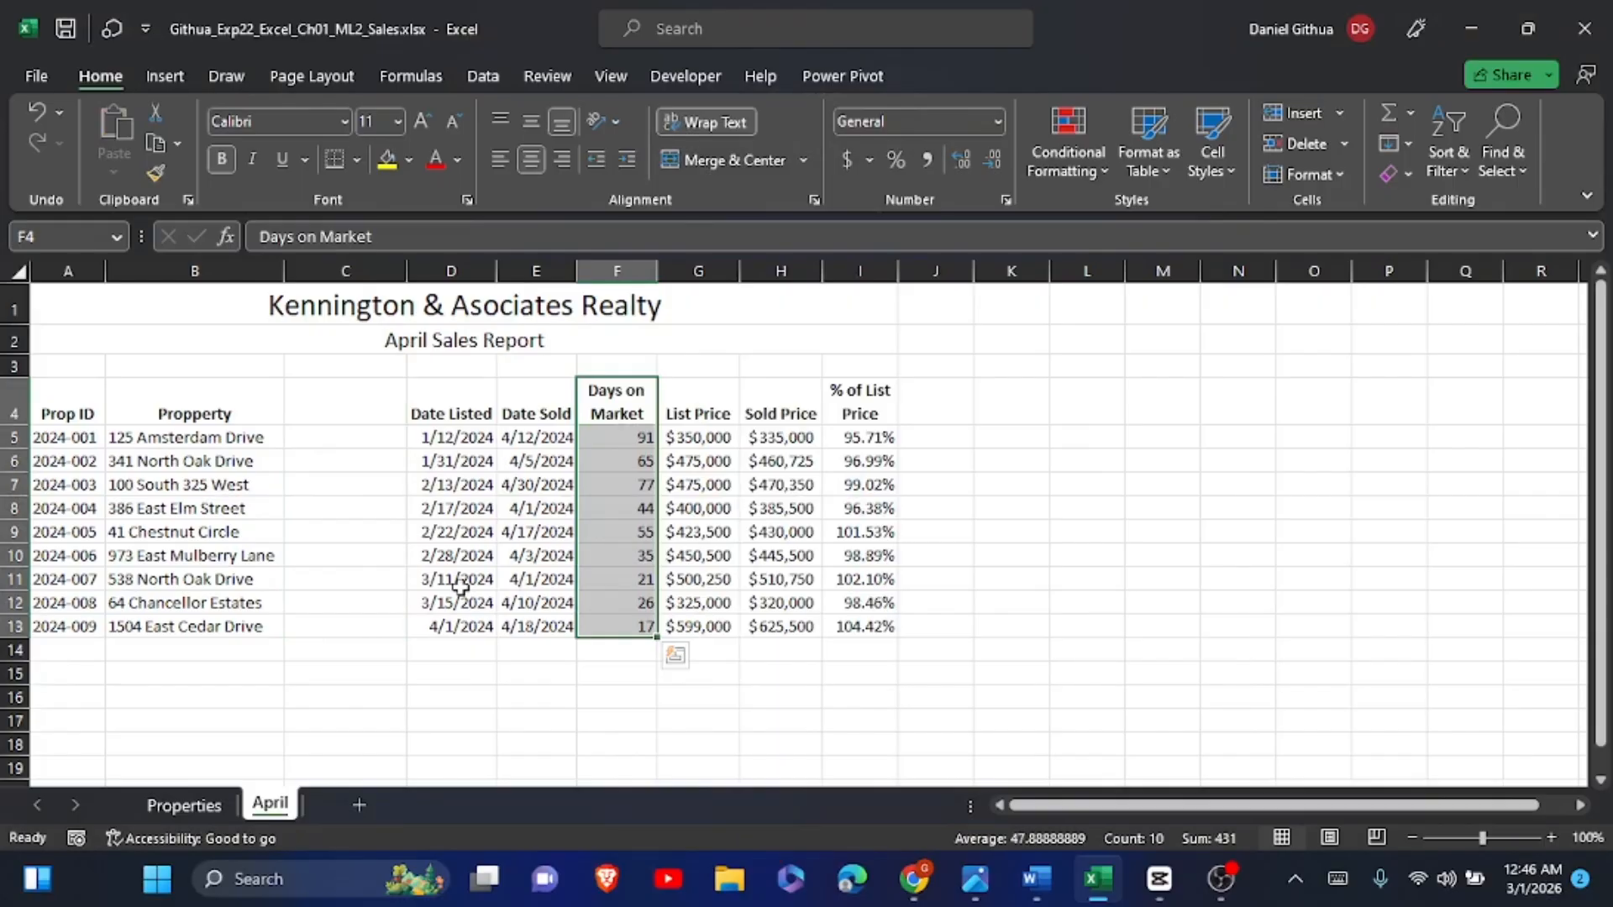
click(374, 269)
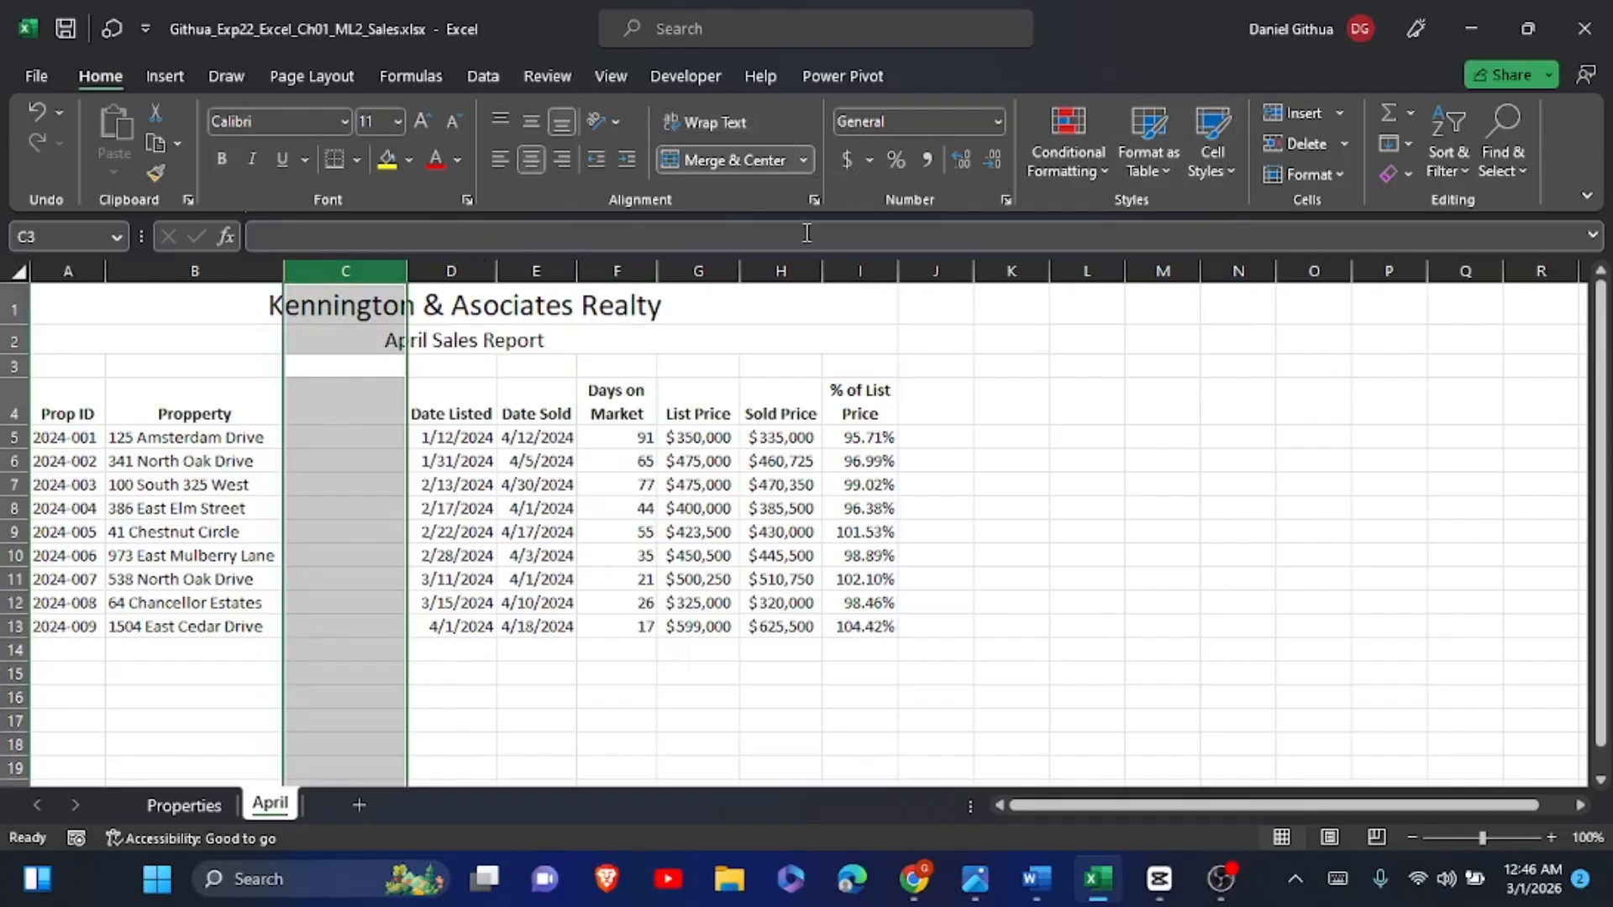
click(1297, 143)
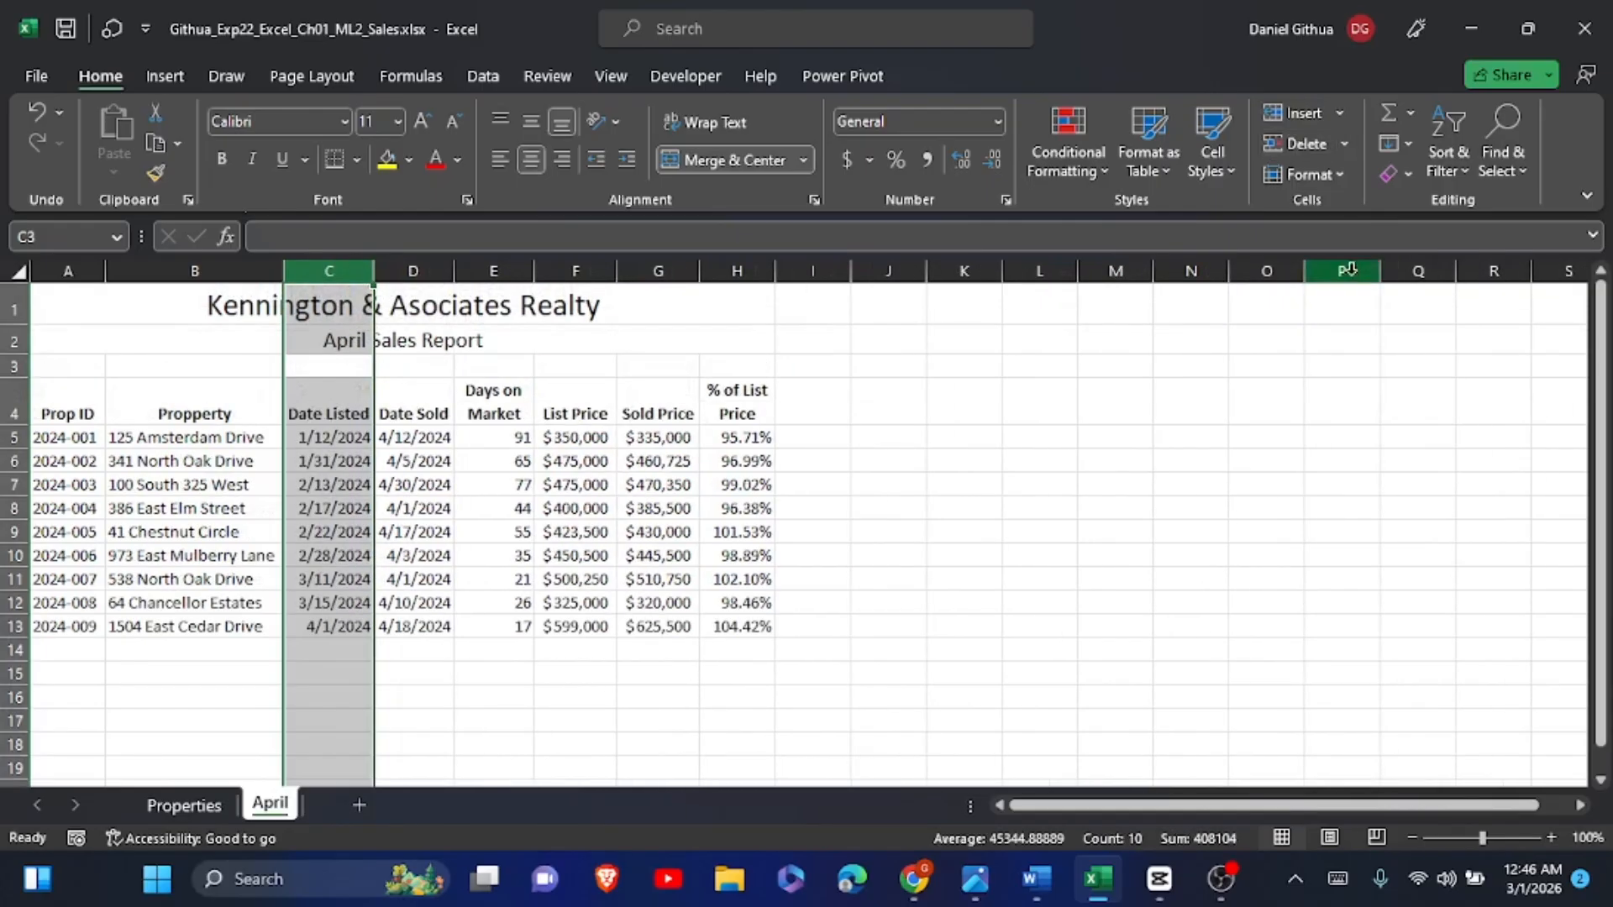
Step: Switch to the Word instructions and highlight the step 10 text in yellow
click(1038, 879)
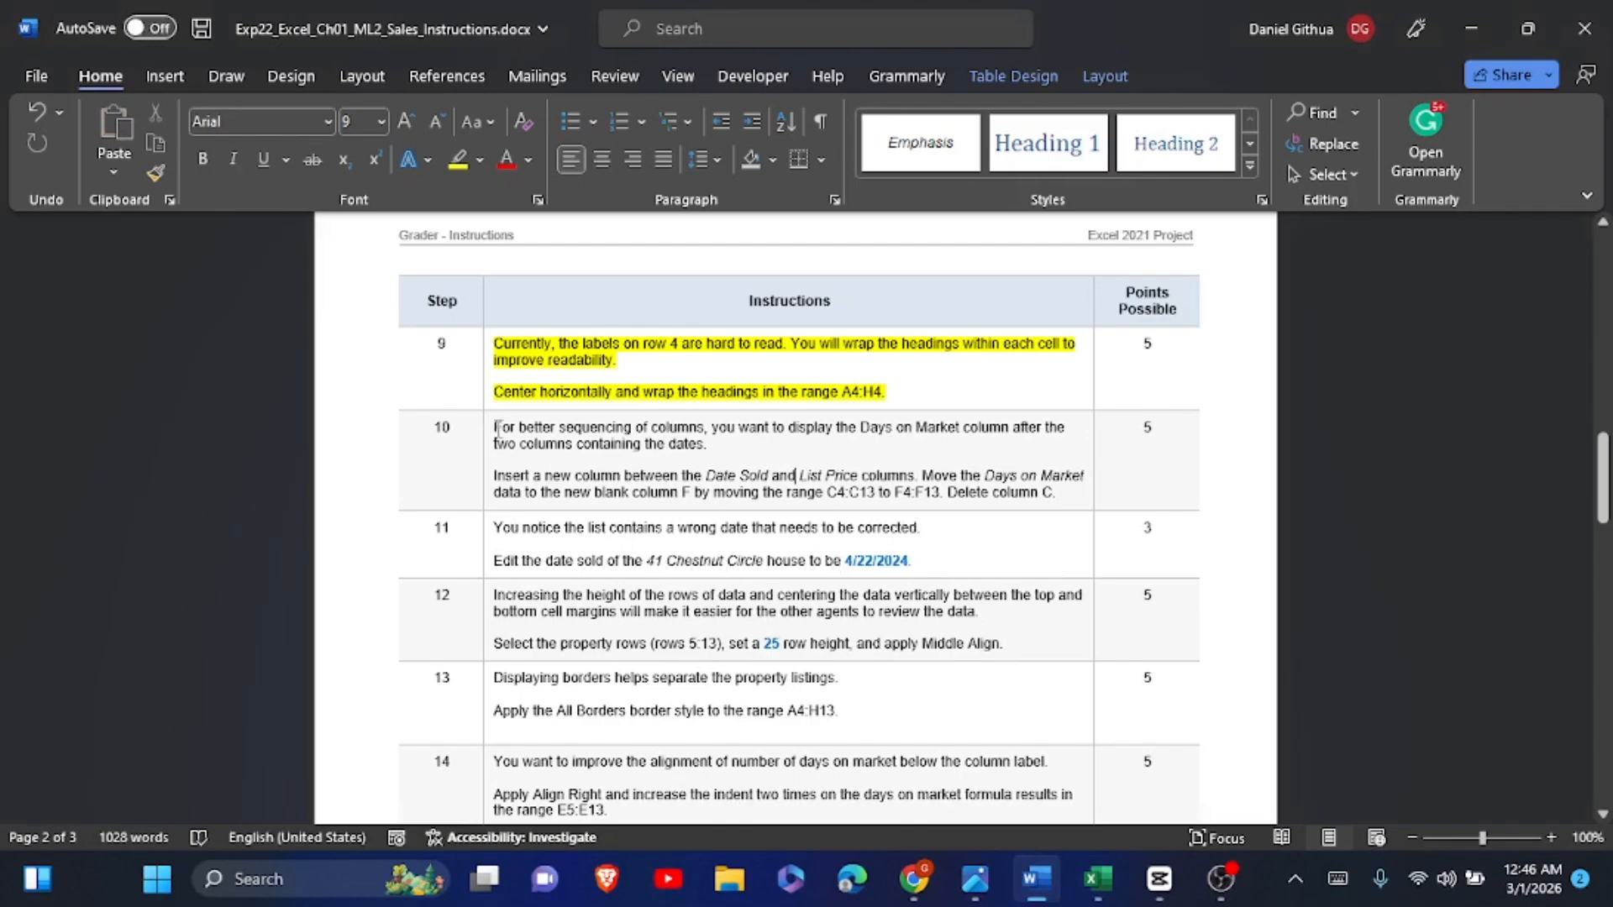
drag(497, 430, 1057, 502)
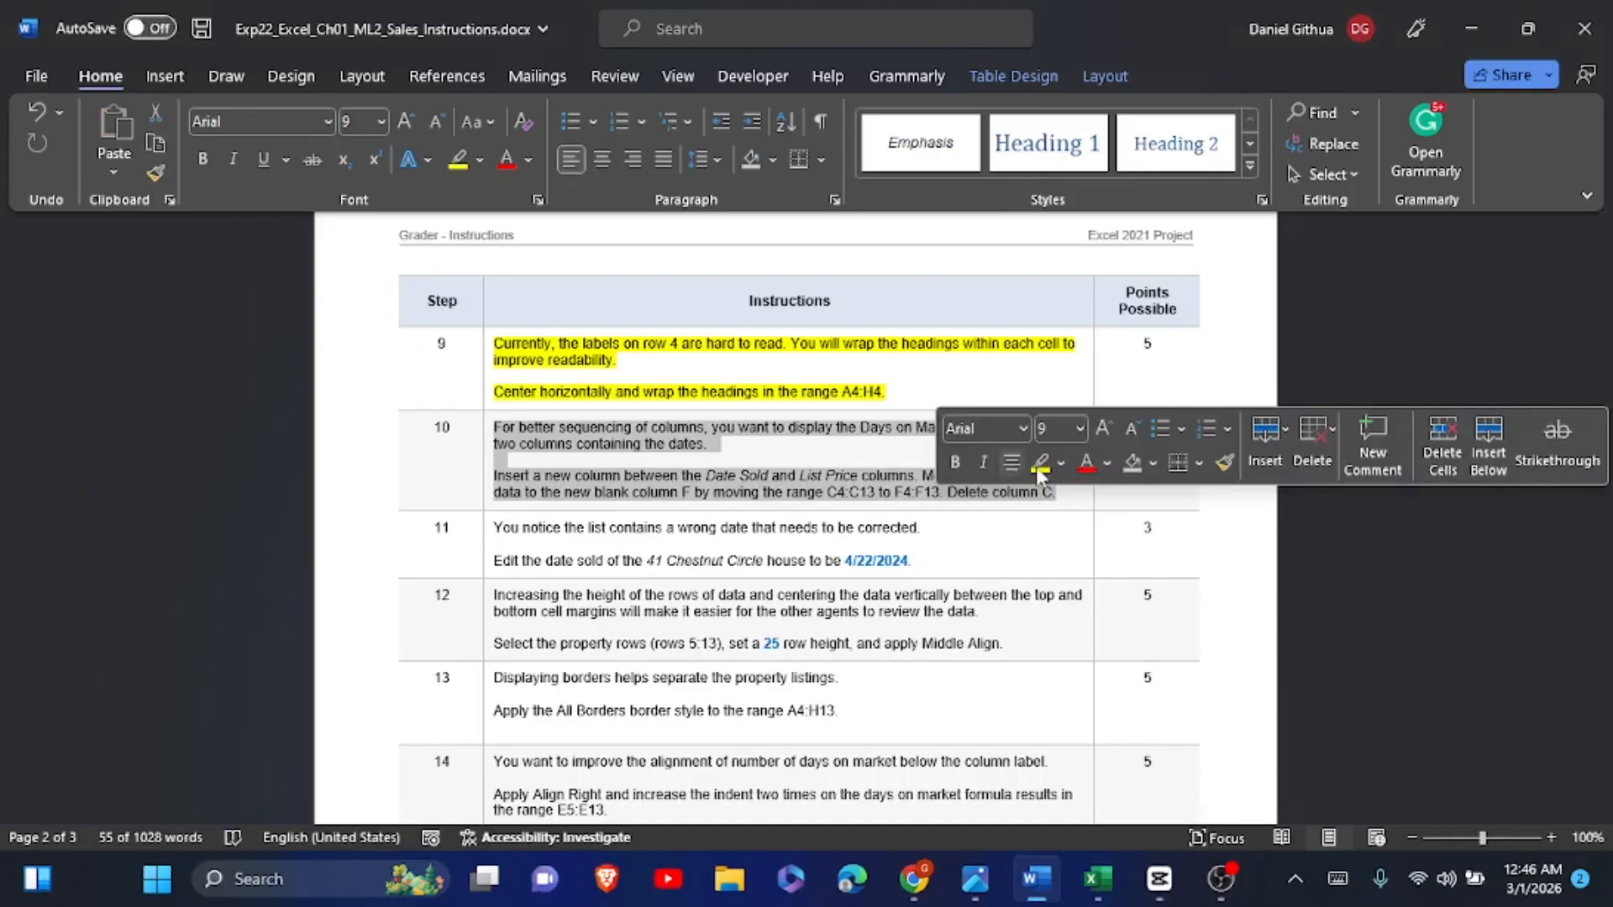
click(1040, 467)
click(970, 571)
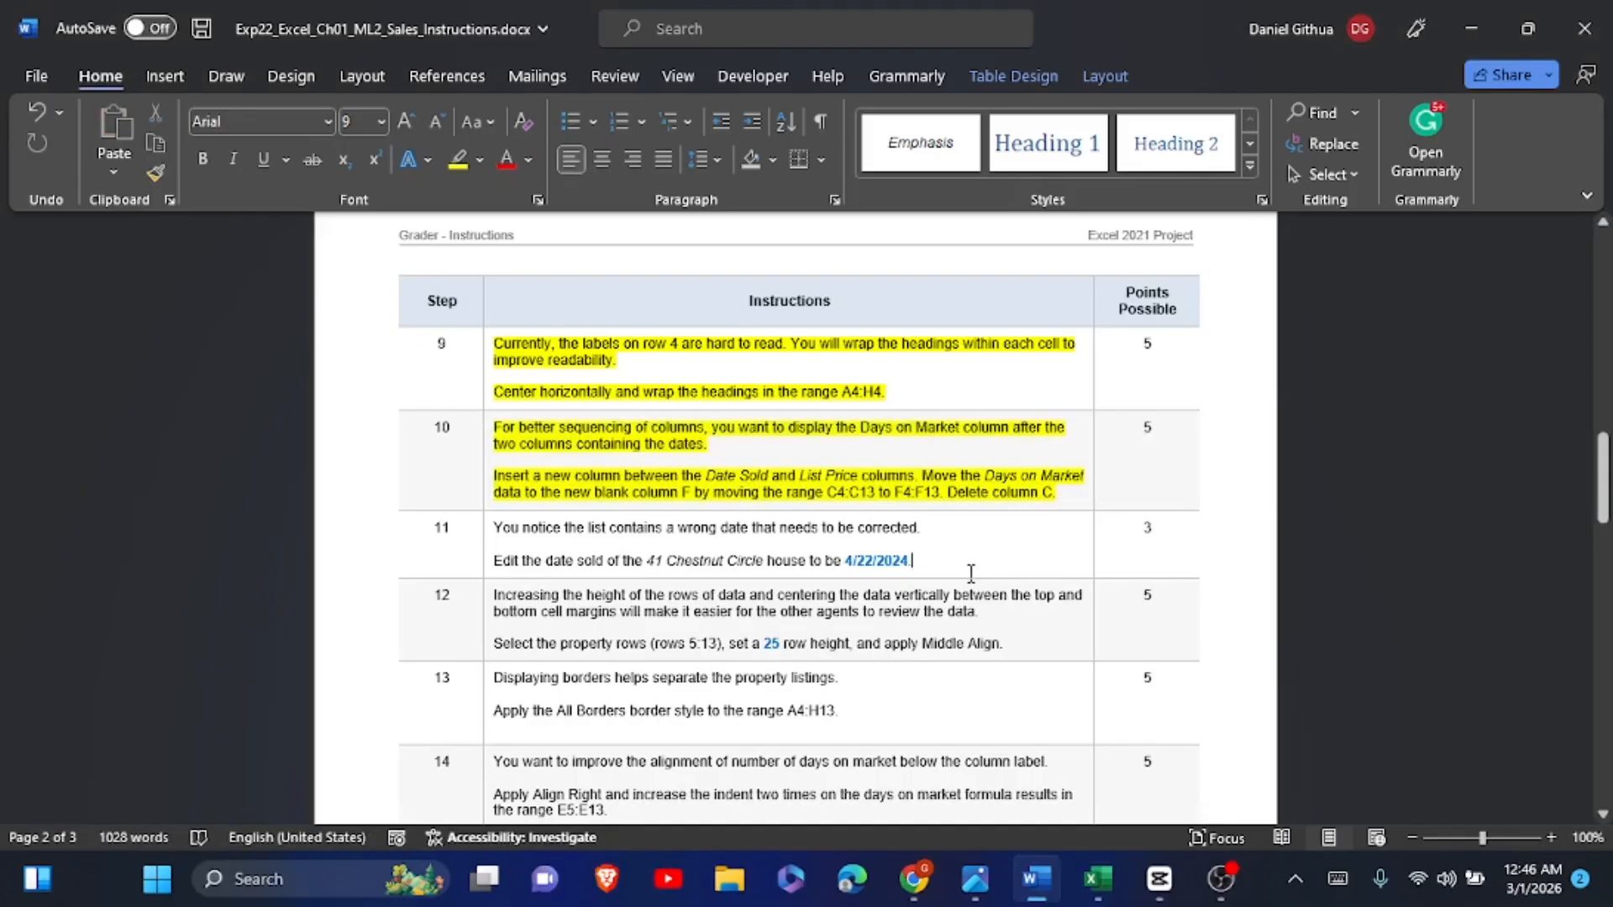
Step: Copy the date 4/22/2024 from step 11 in Word and enter it in Excel cell D9 as the sold date of 41 Chestnut Circle
scroll(970, 573, down, 2)
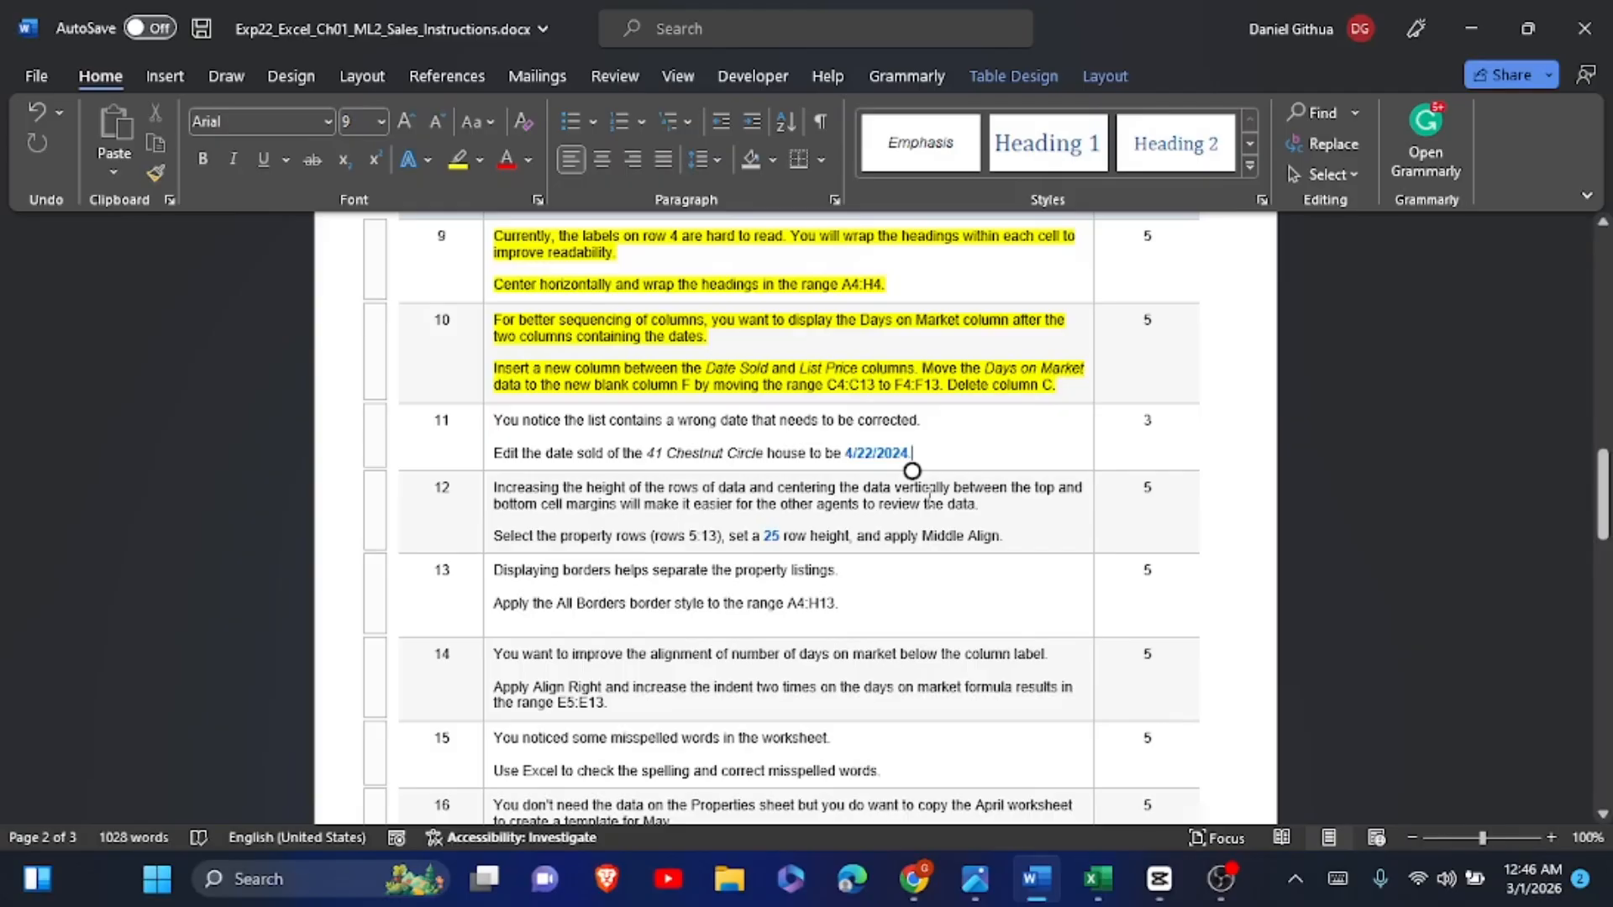
drag(846, 453, 907, 454)
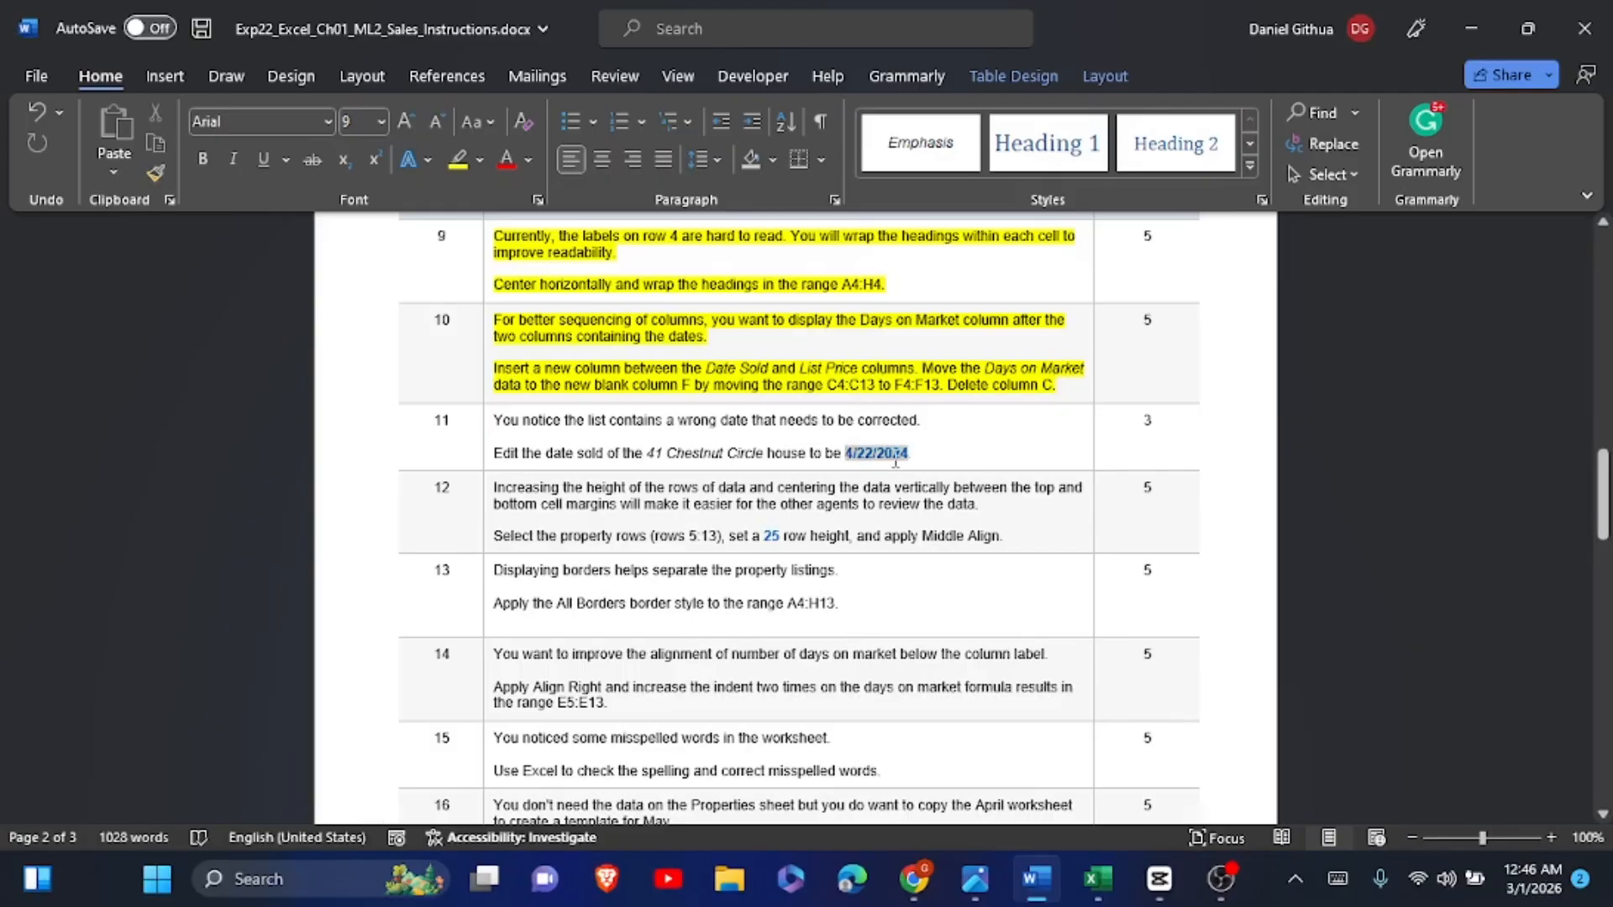
key(ctrl+c)
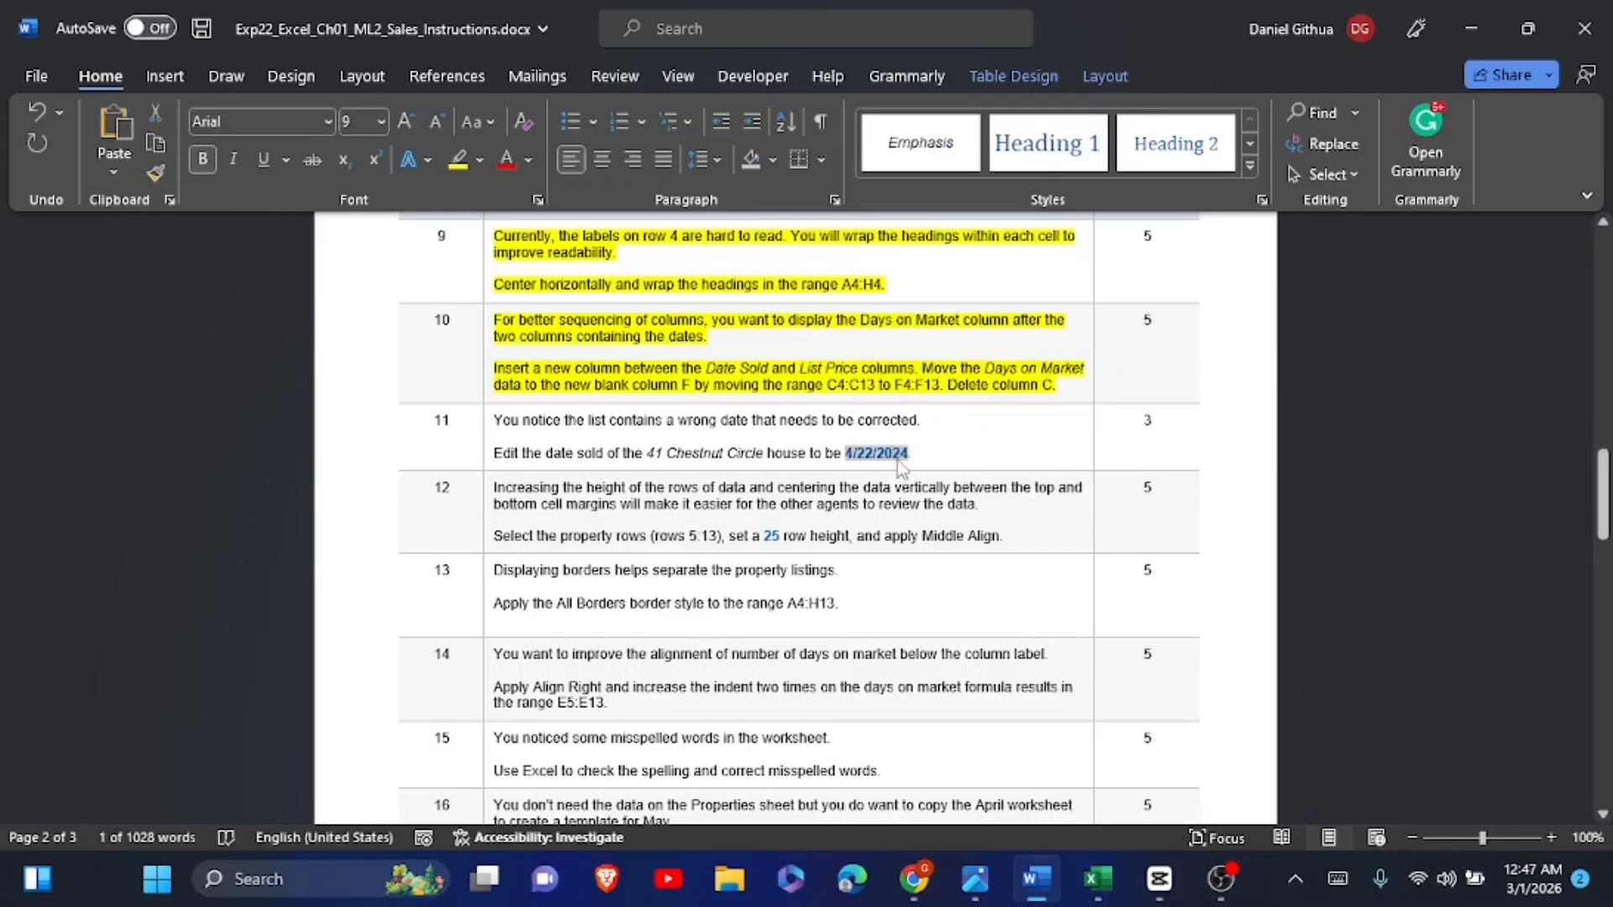
key(alt+Tab)
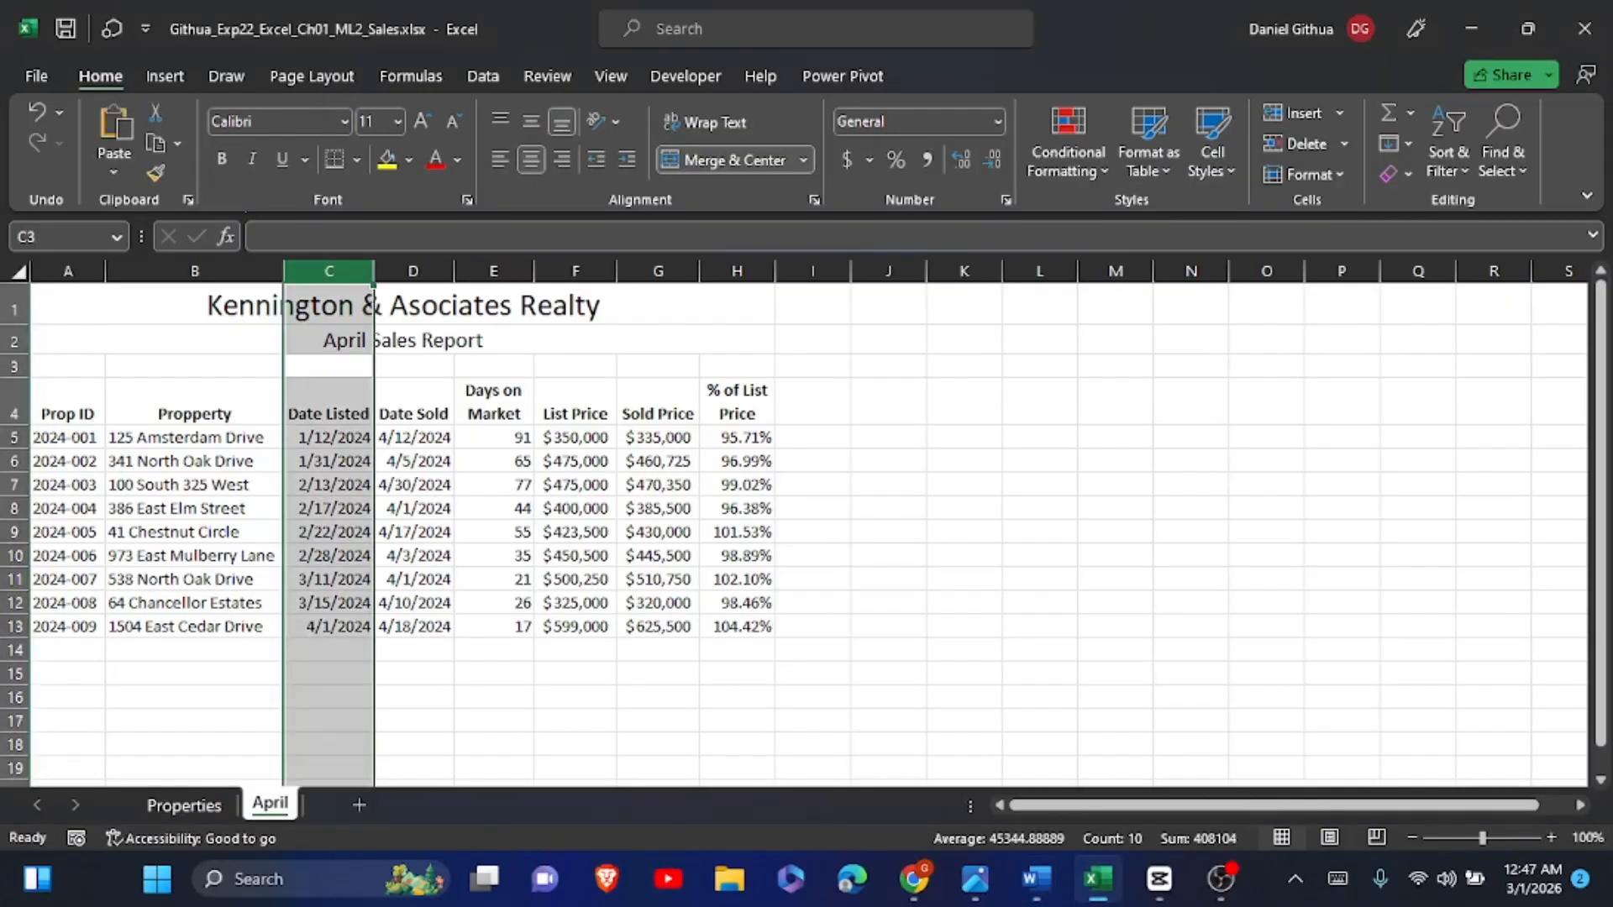
click(252, 532)
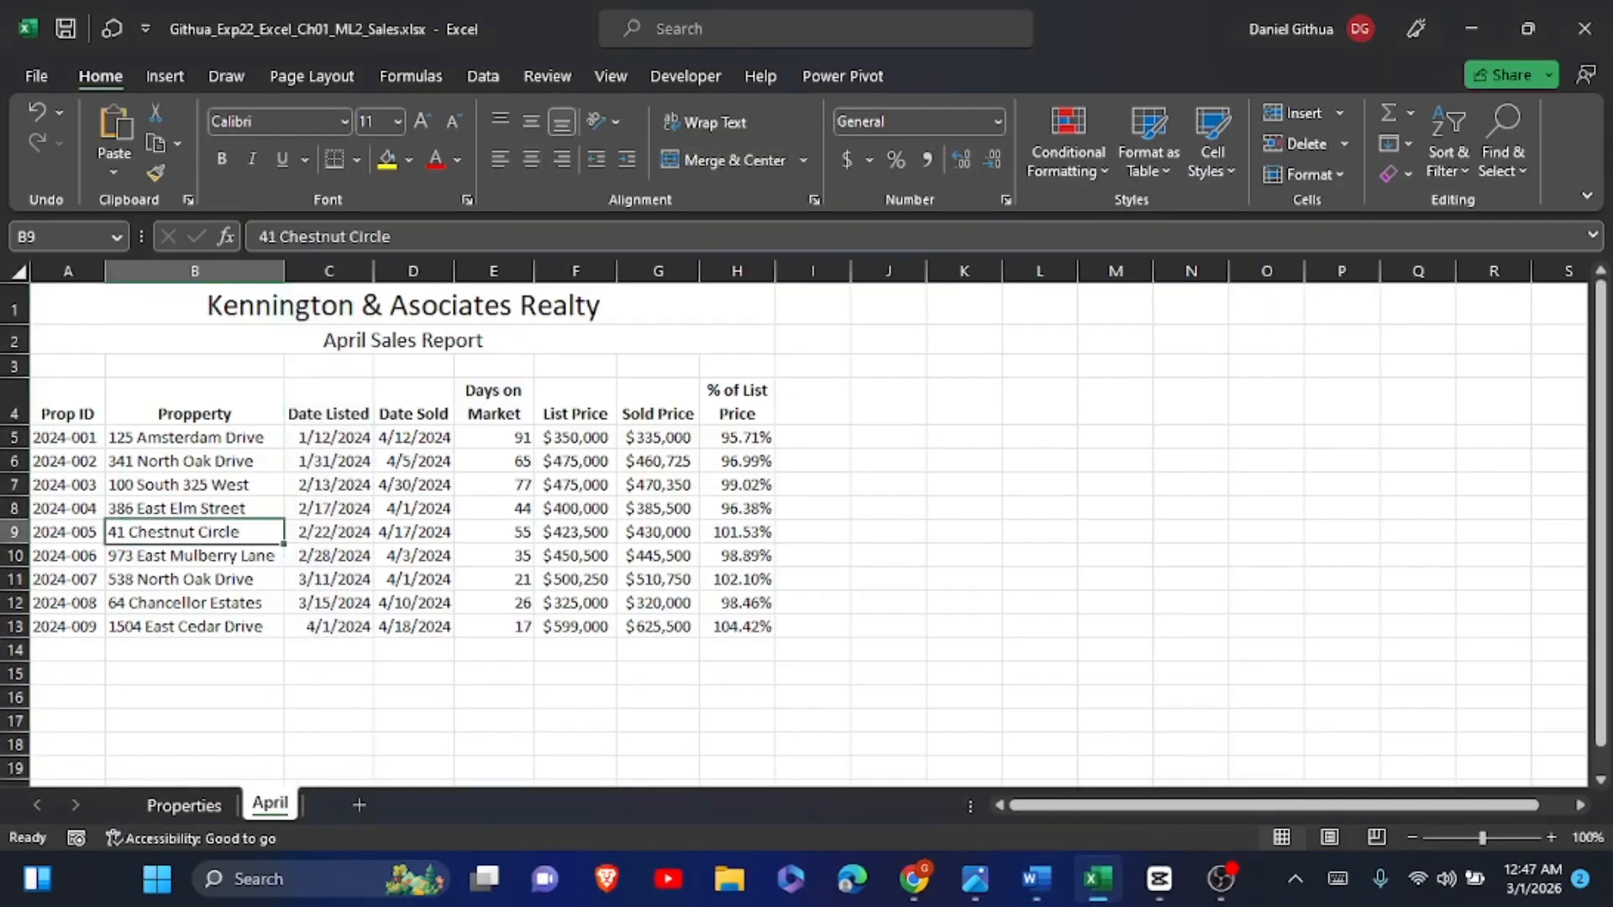
click(388, 534)
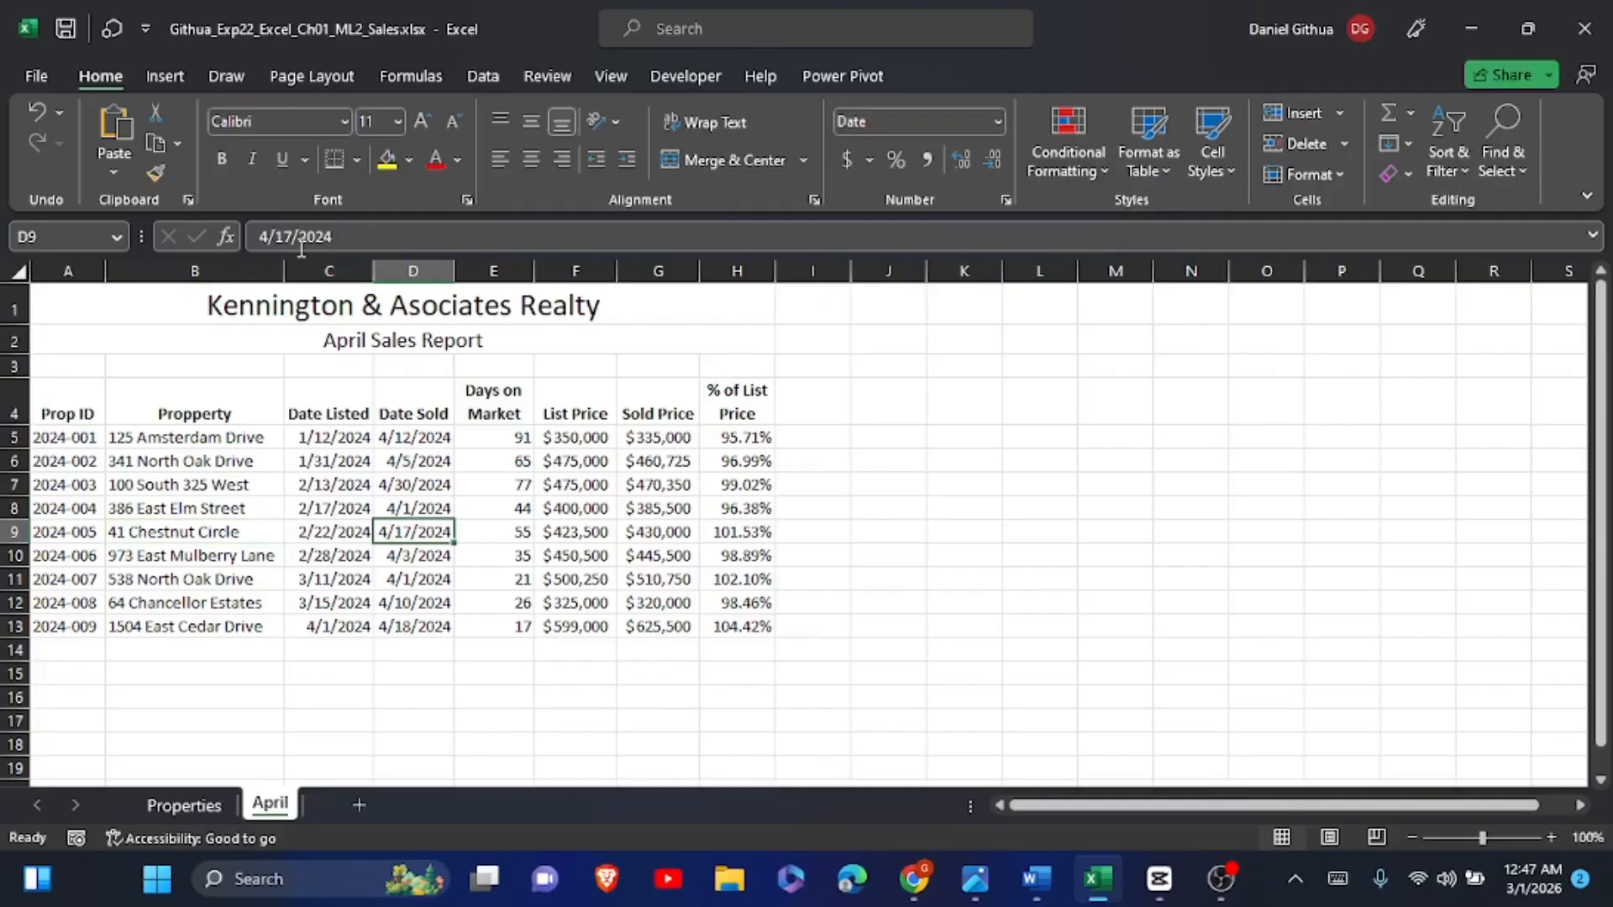
drag(335, 239, 235, 256)
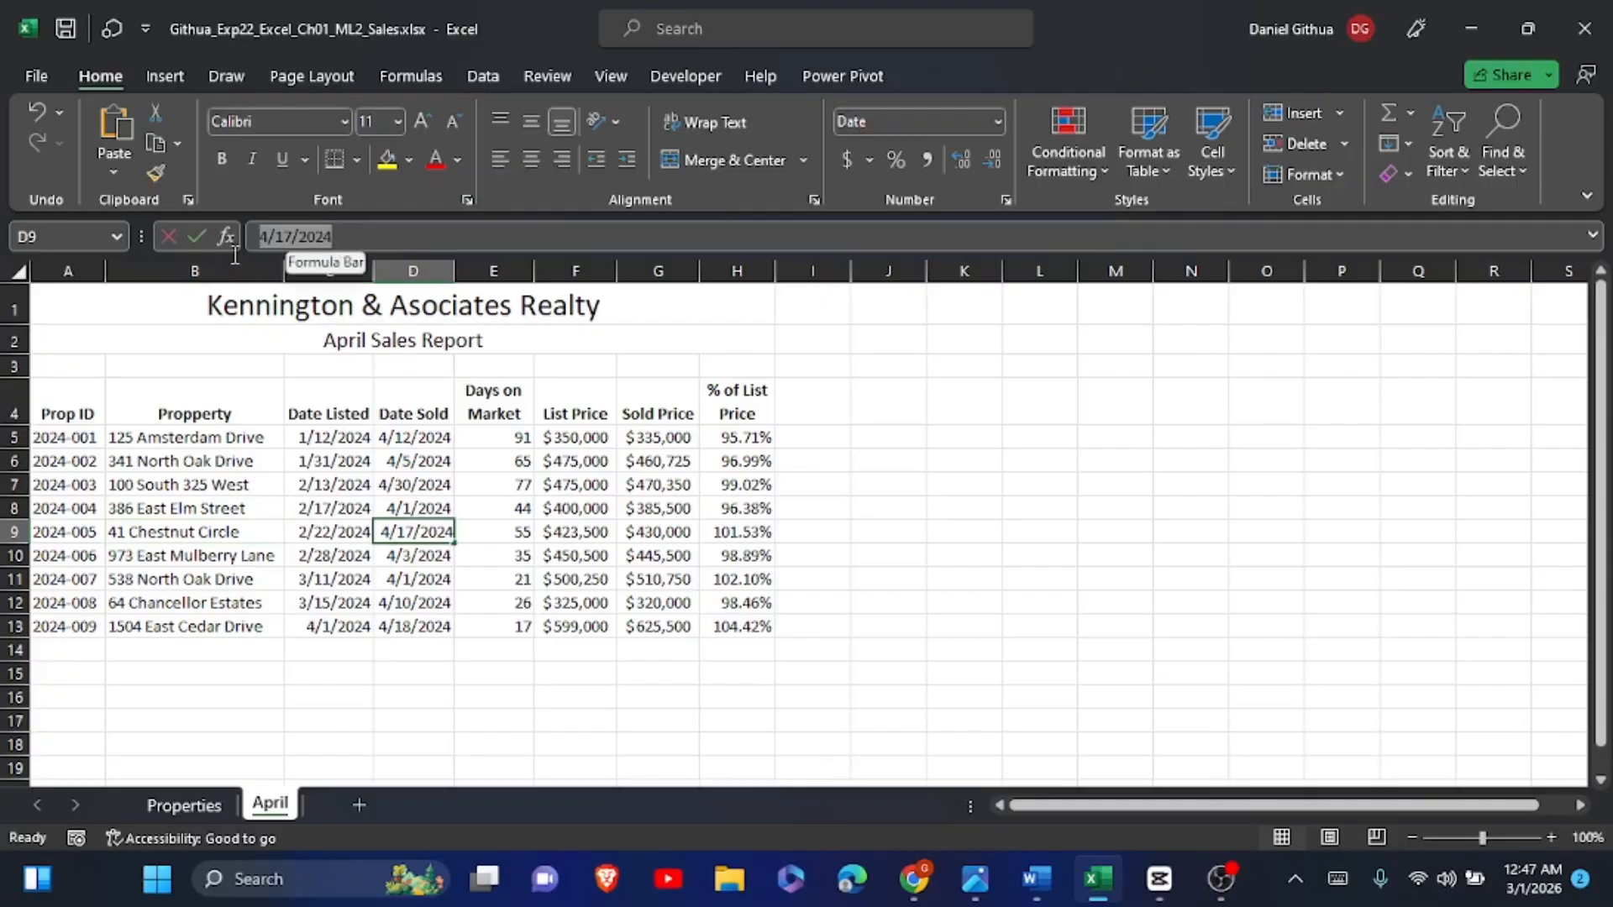
text(4/22/2024)
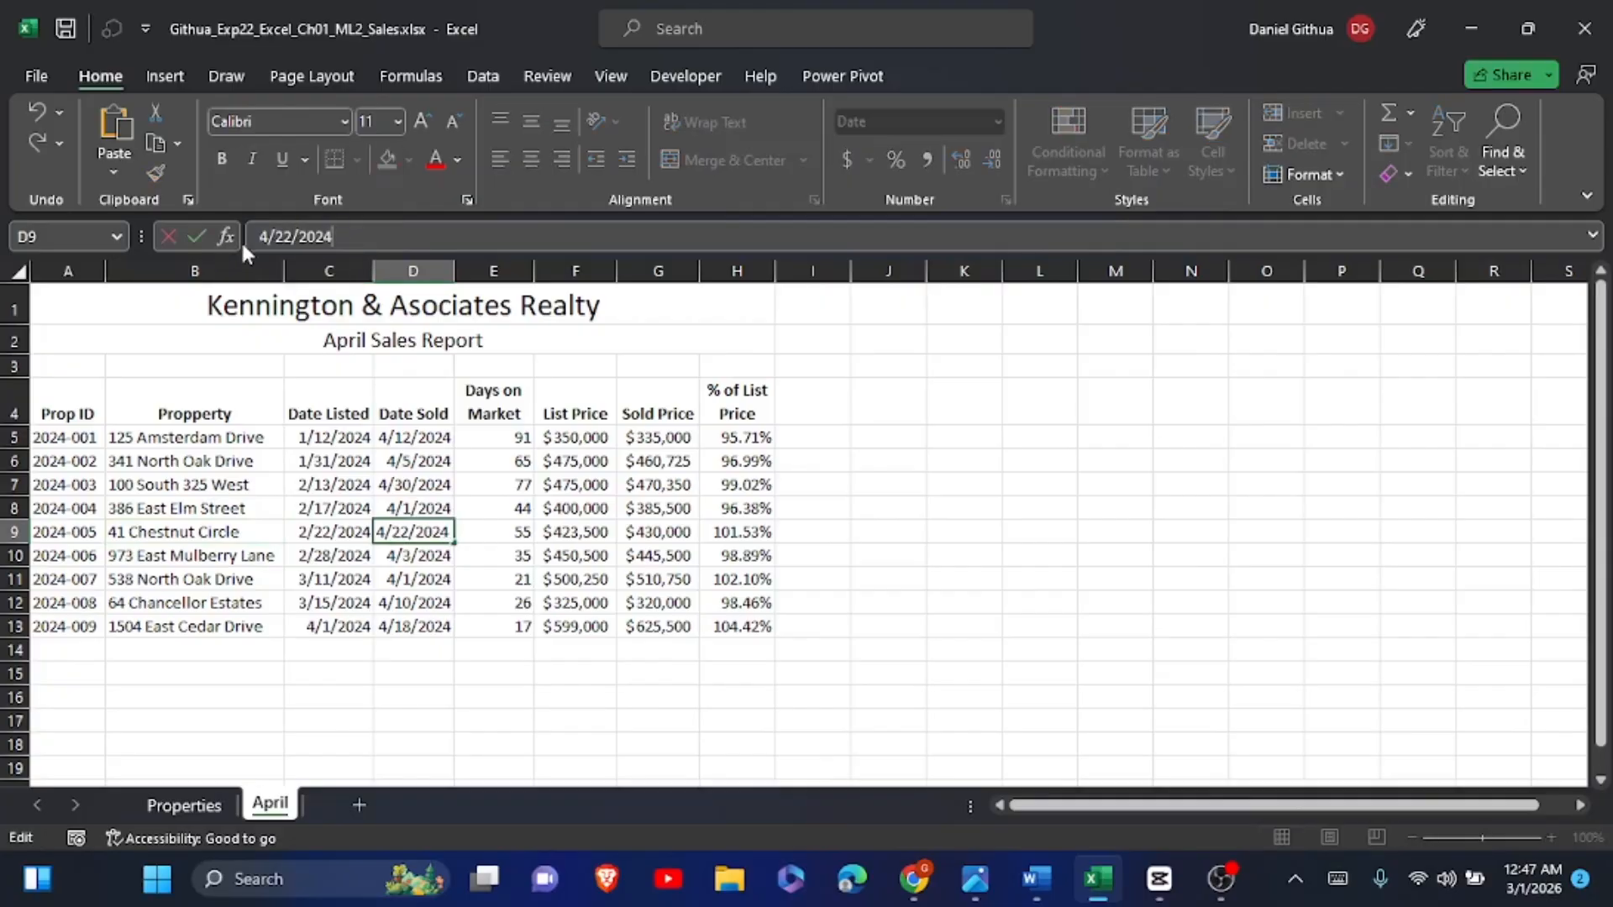
click(196, 238)
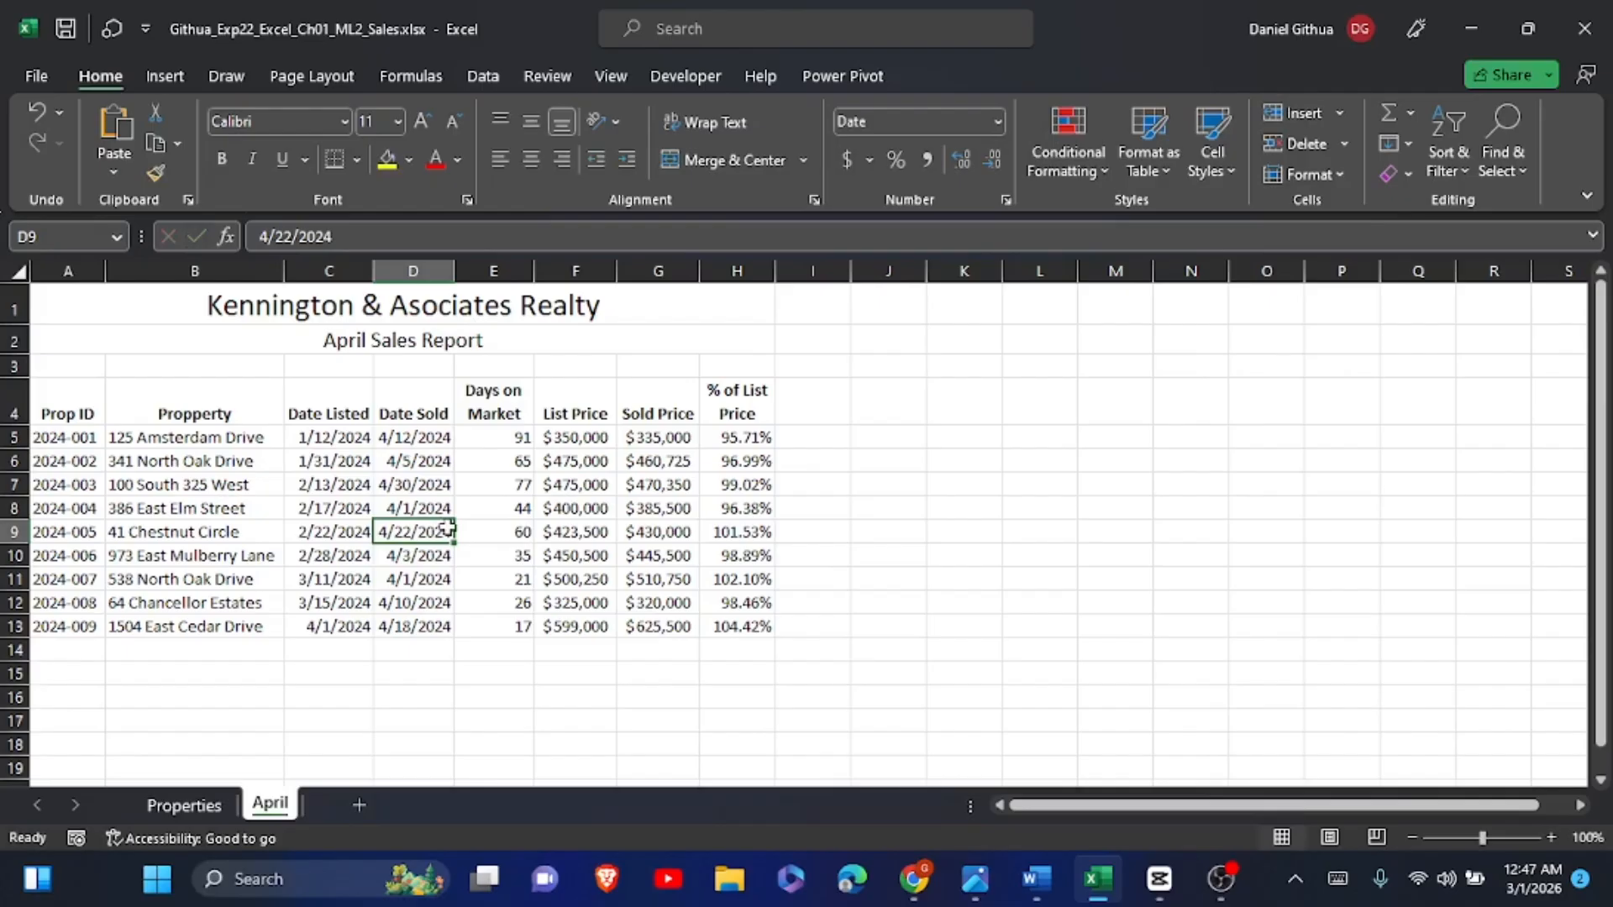
click(558, 690)
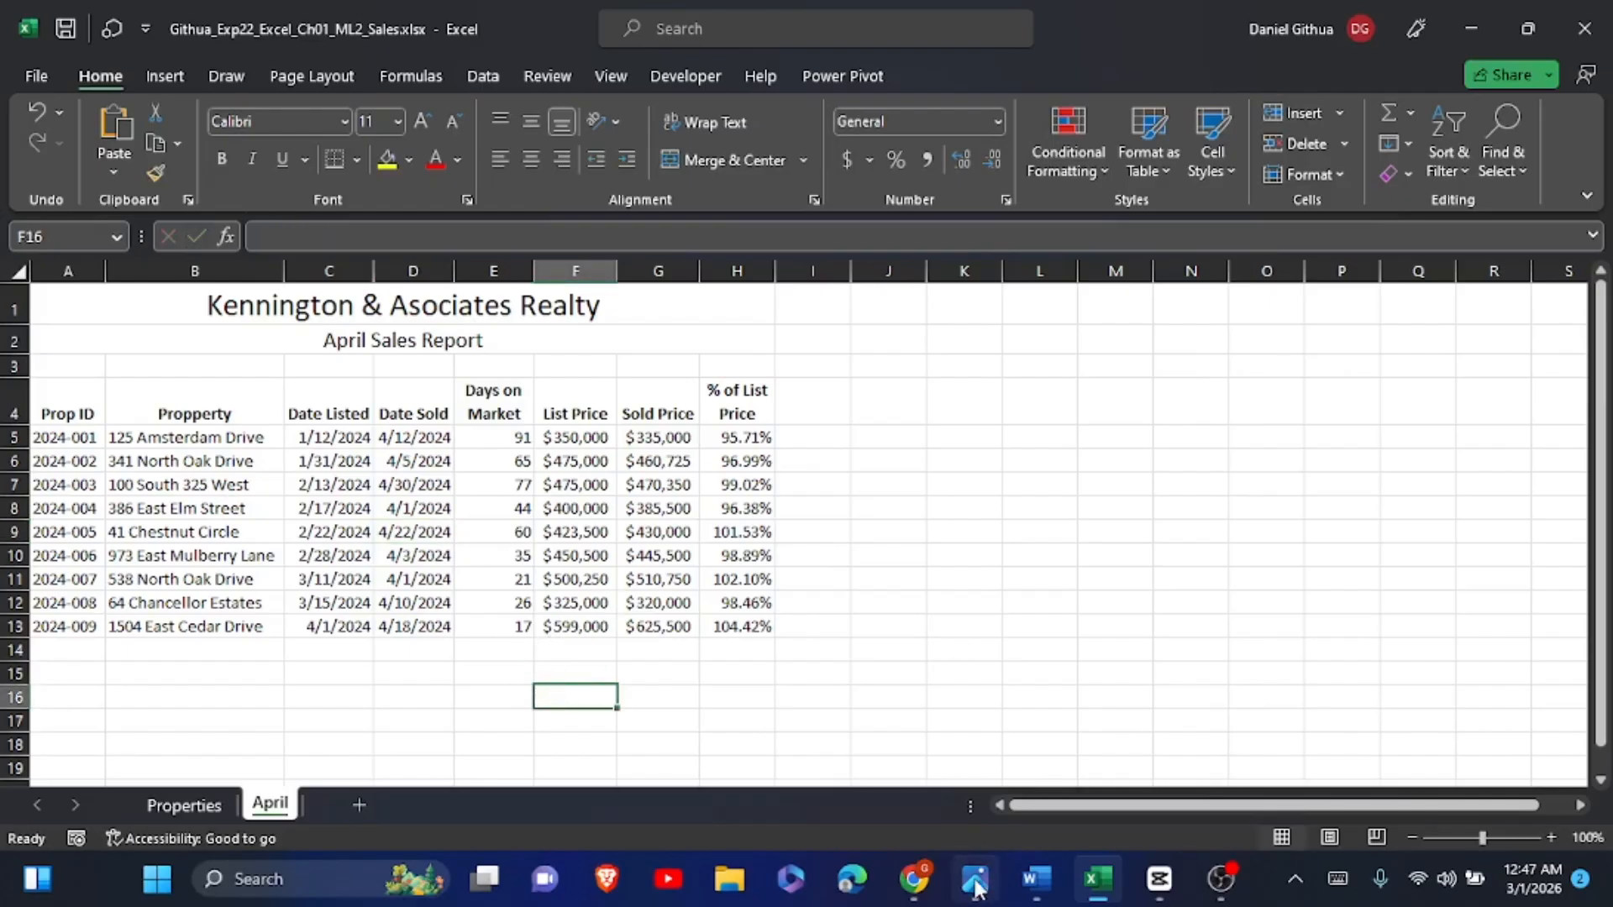
Step: Open the reference image Exp22_Excel_Ch01_ML2_Sales_final_result.jpg to compare it with the April sheet, and return to Excel
mouse_move(975, 887)
mouse_move(998, 790)
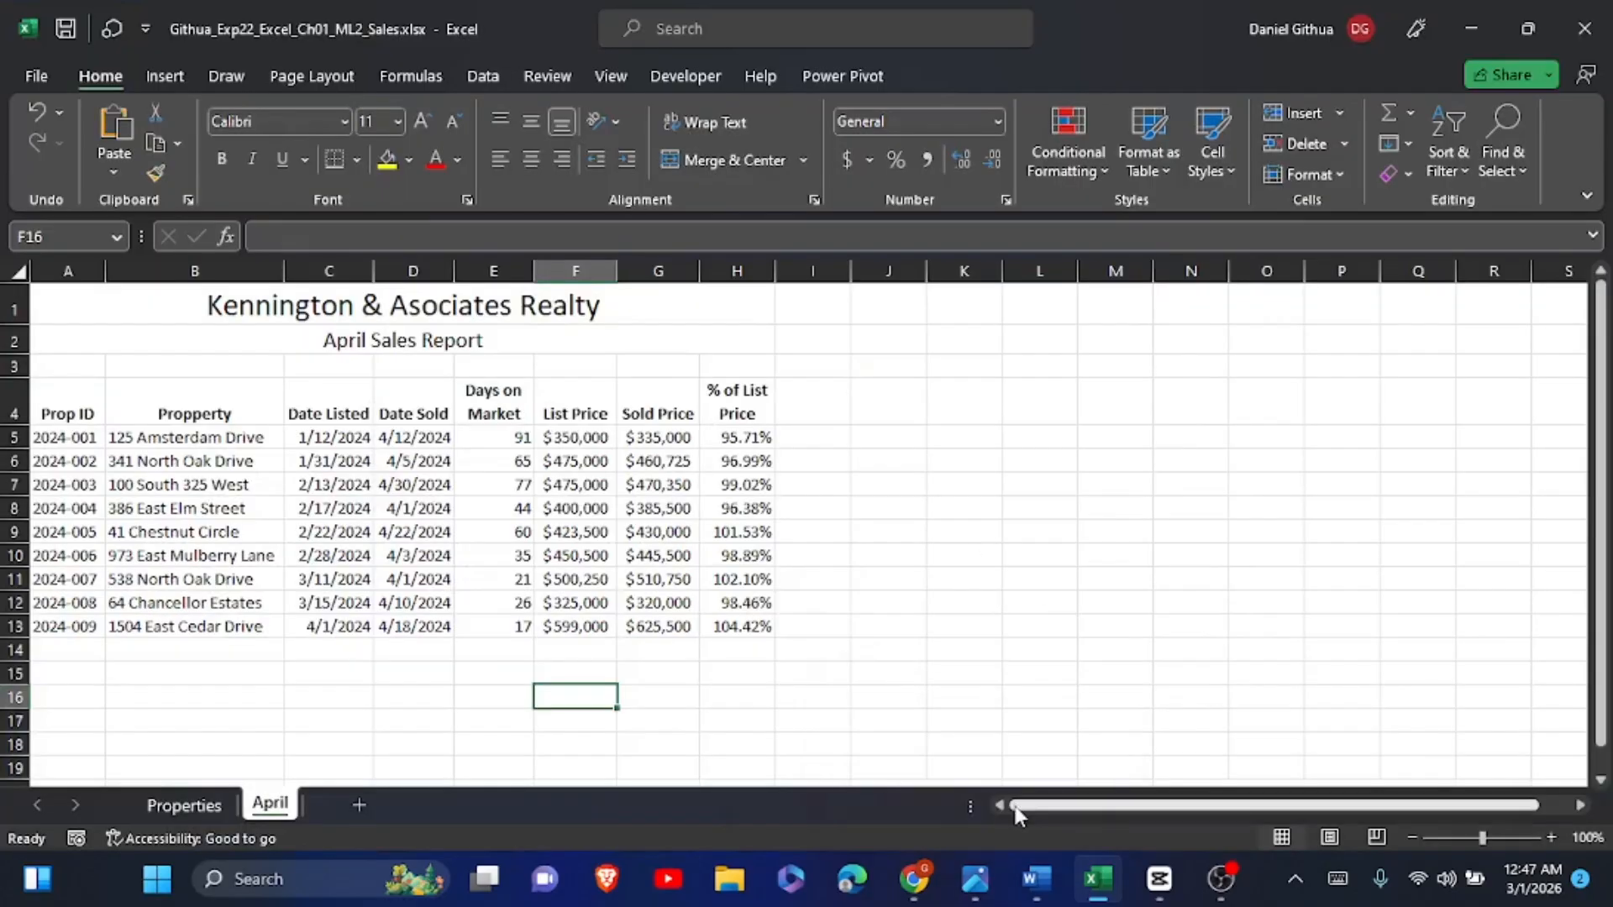
click(975, 879)
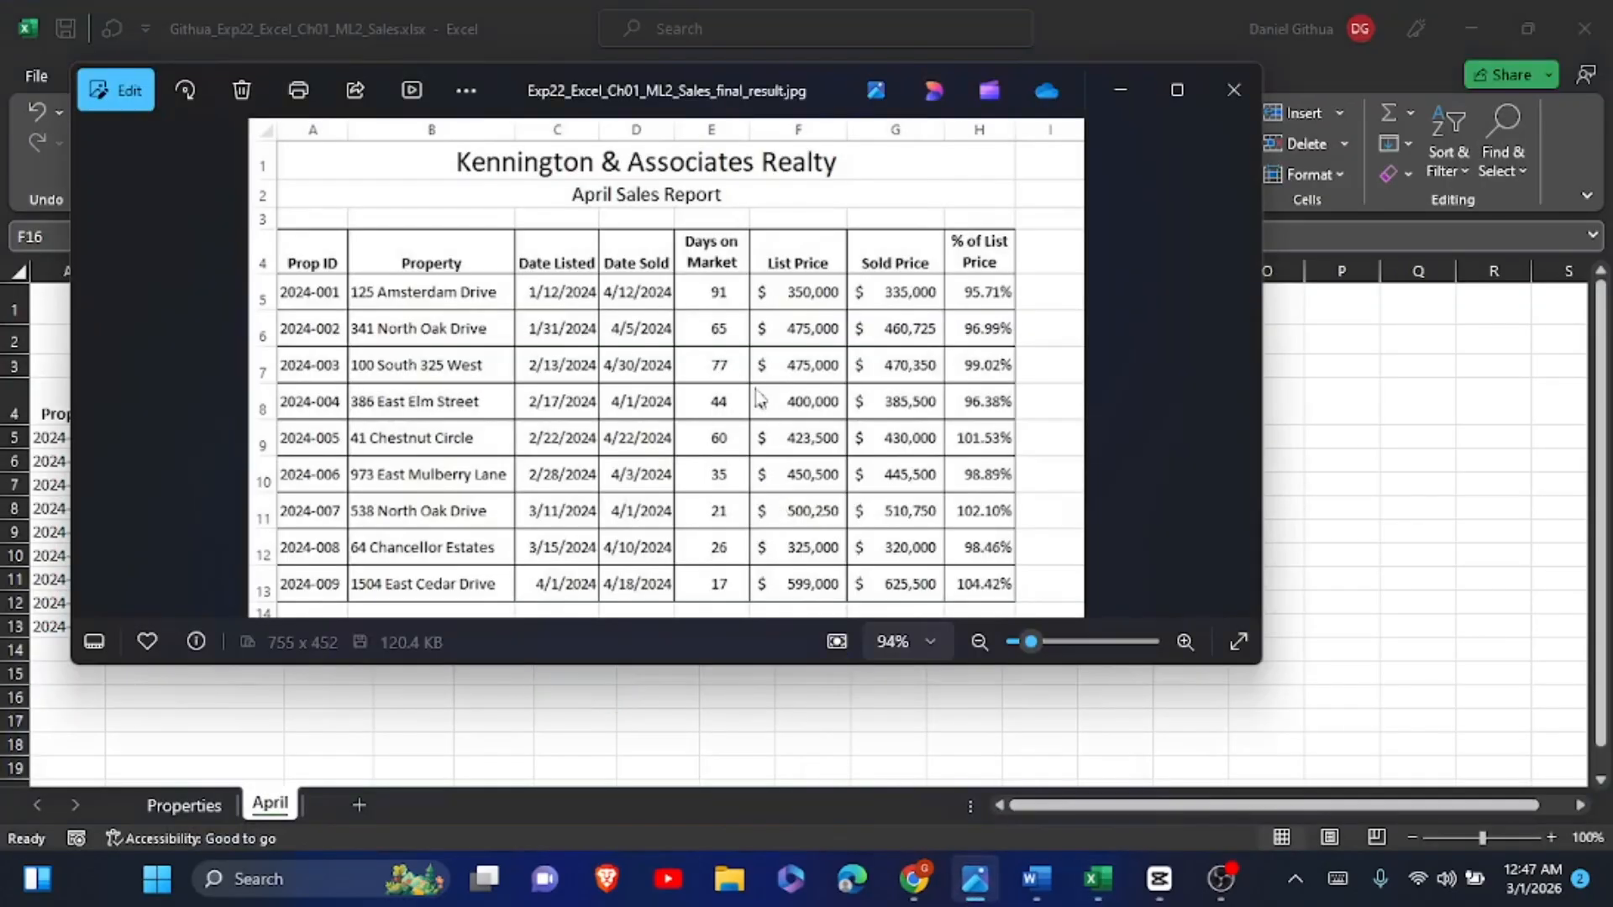
click(1155, 729)
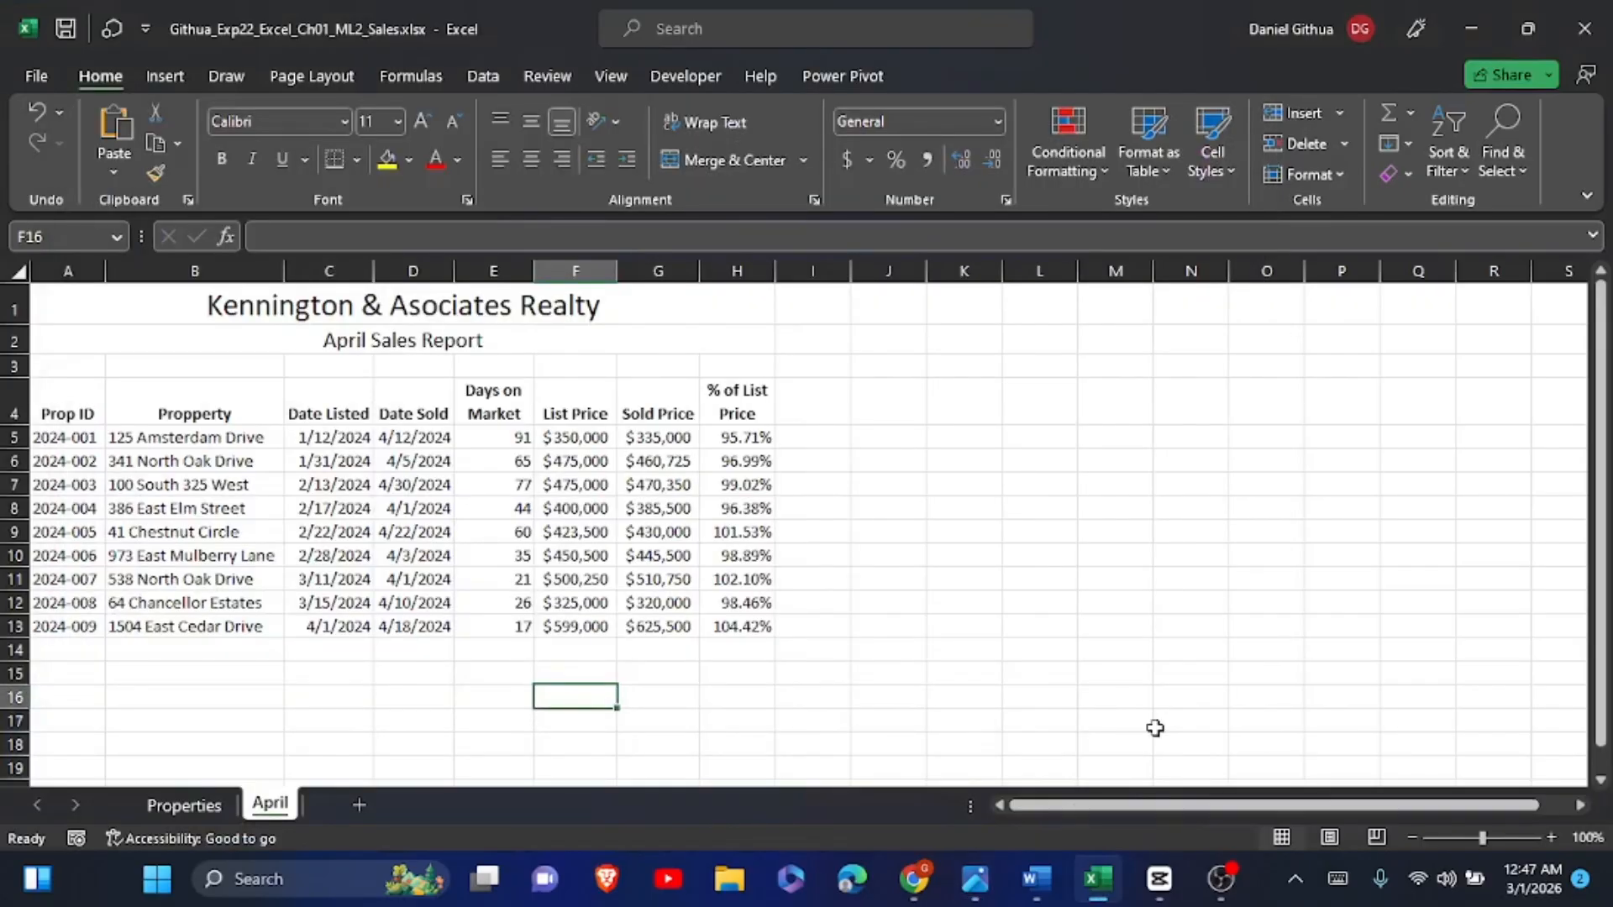
Step: Switch to the Word instructions and highlight the step 11 text in yellow
click(1036, 879)
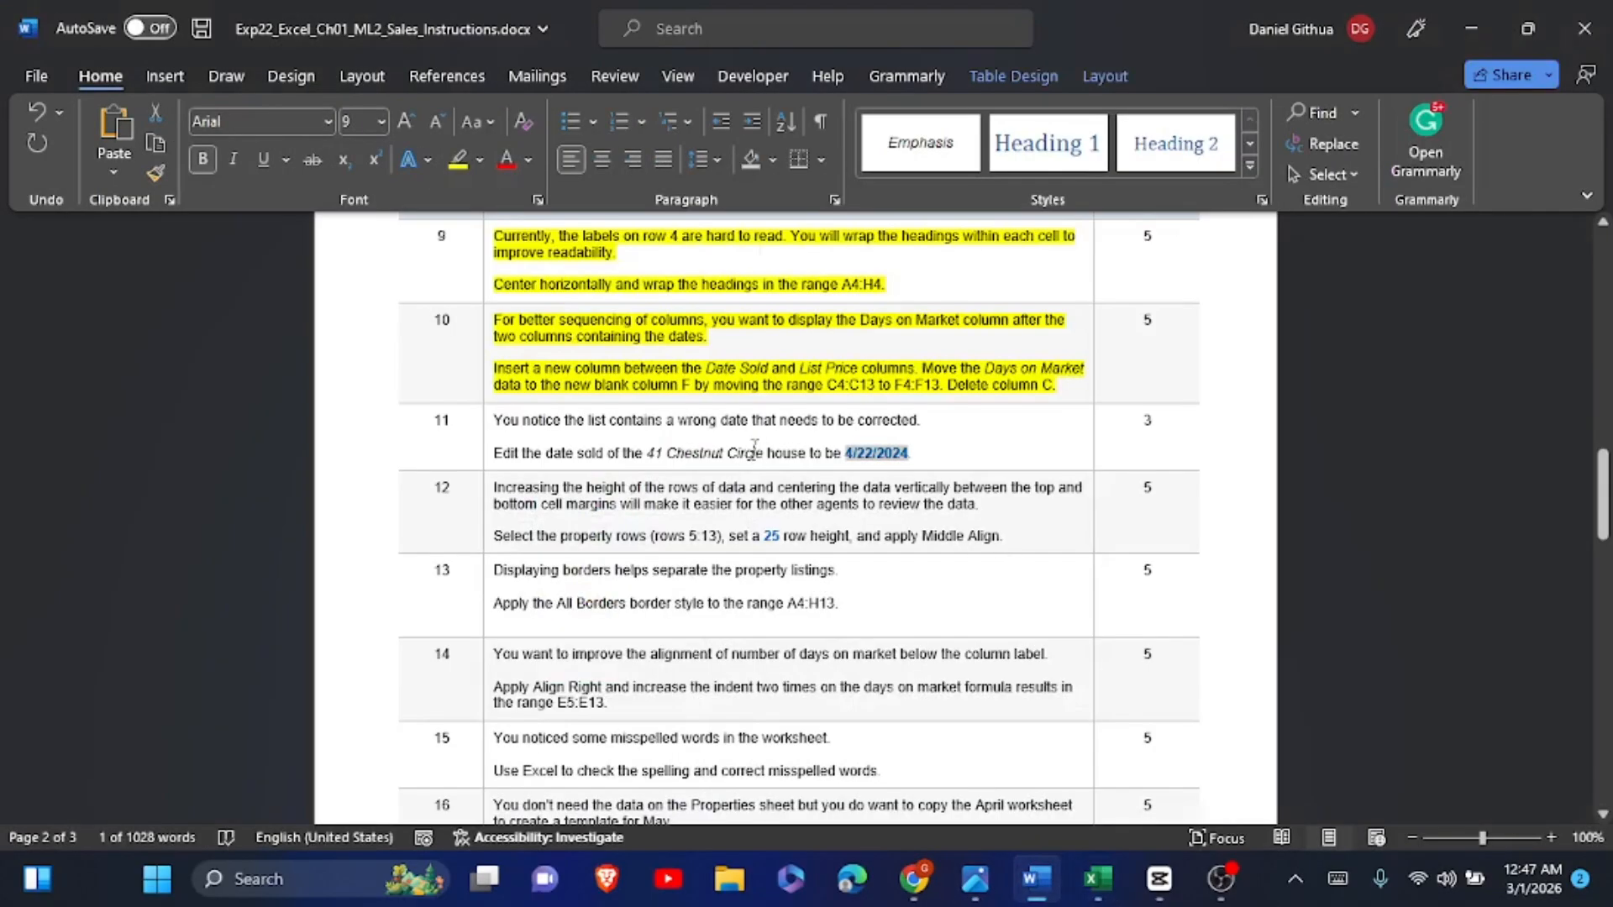
drag(497, 422, 955, 428)
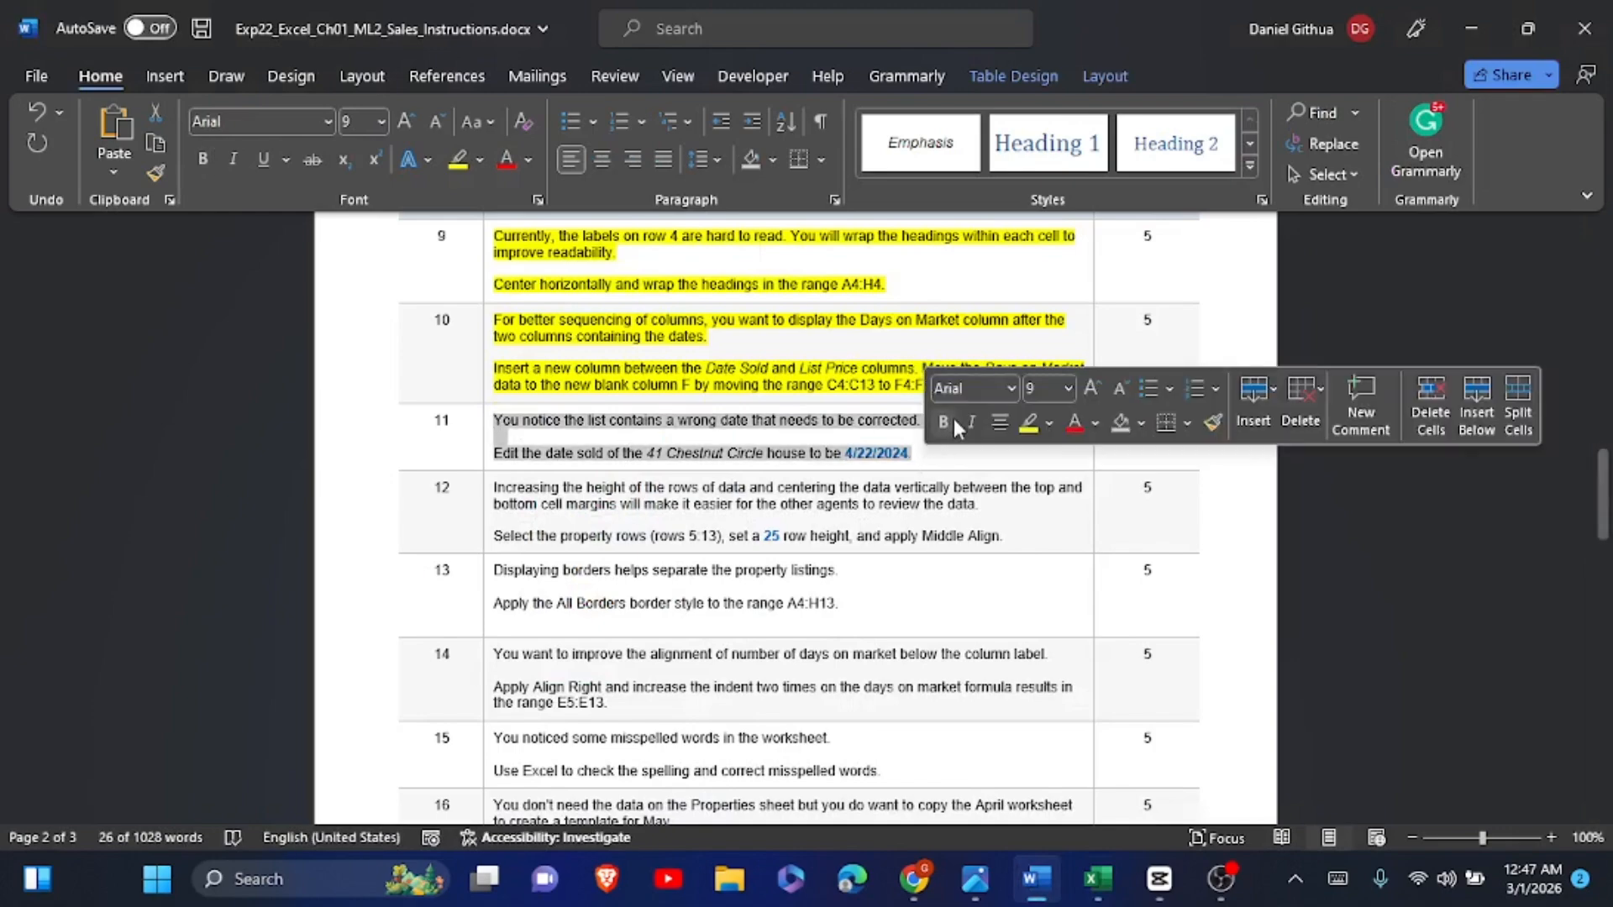
click(1028, 425)
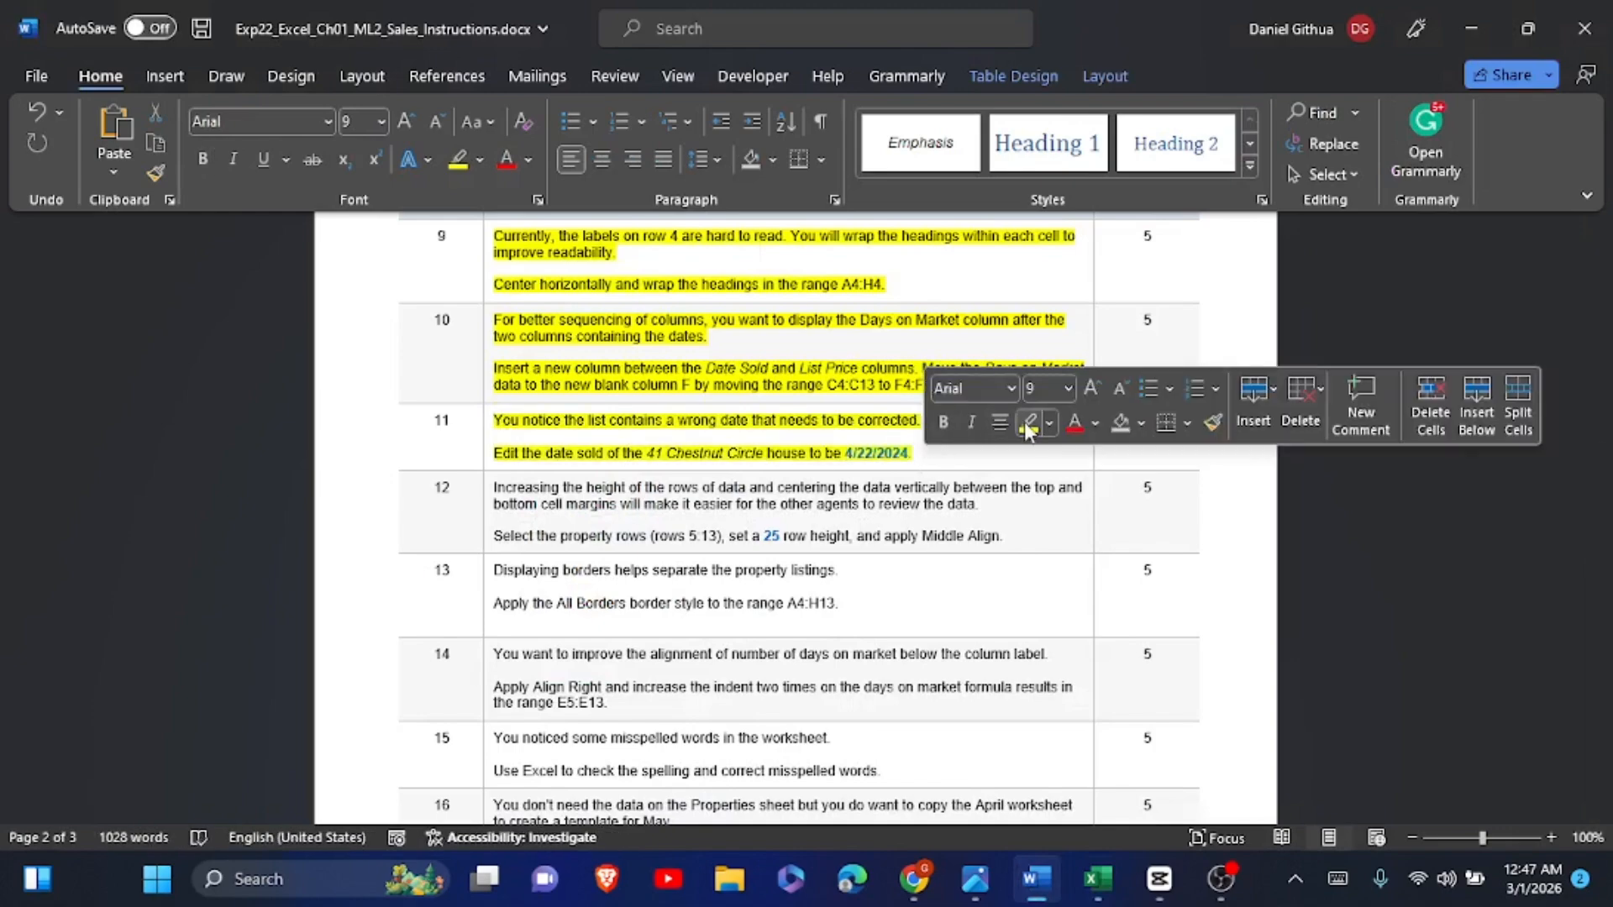
scroll(1027, 431, down, 5)
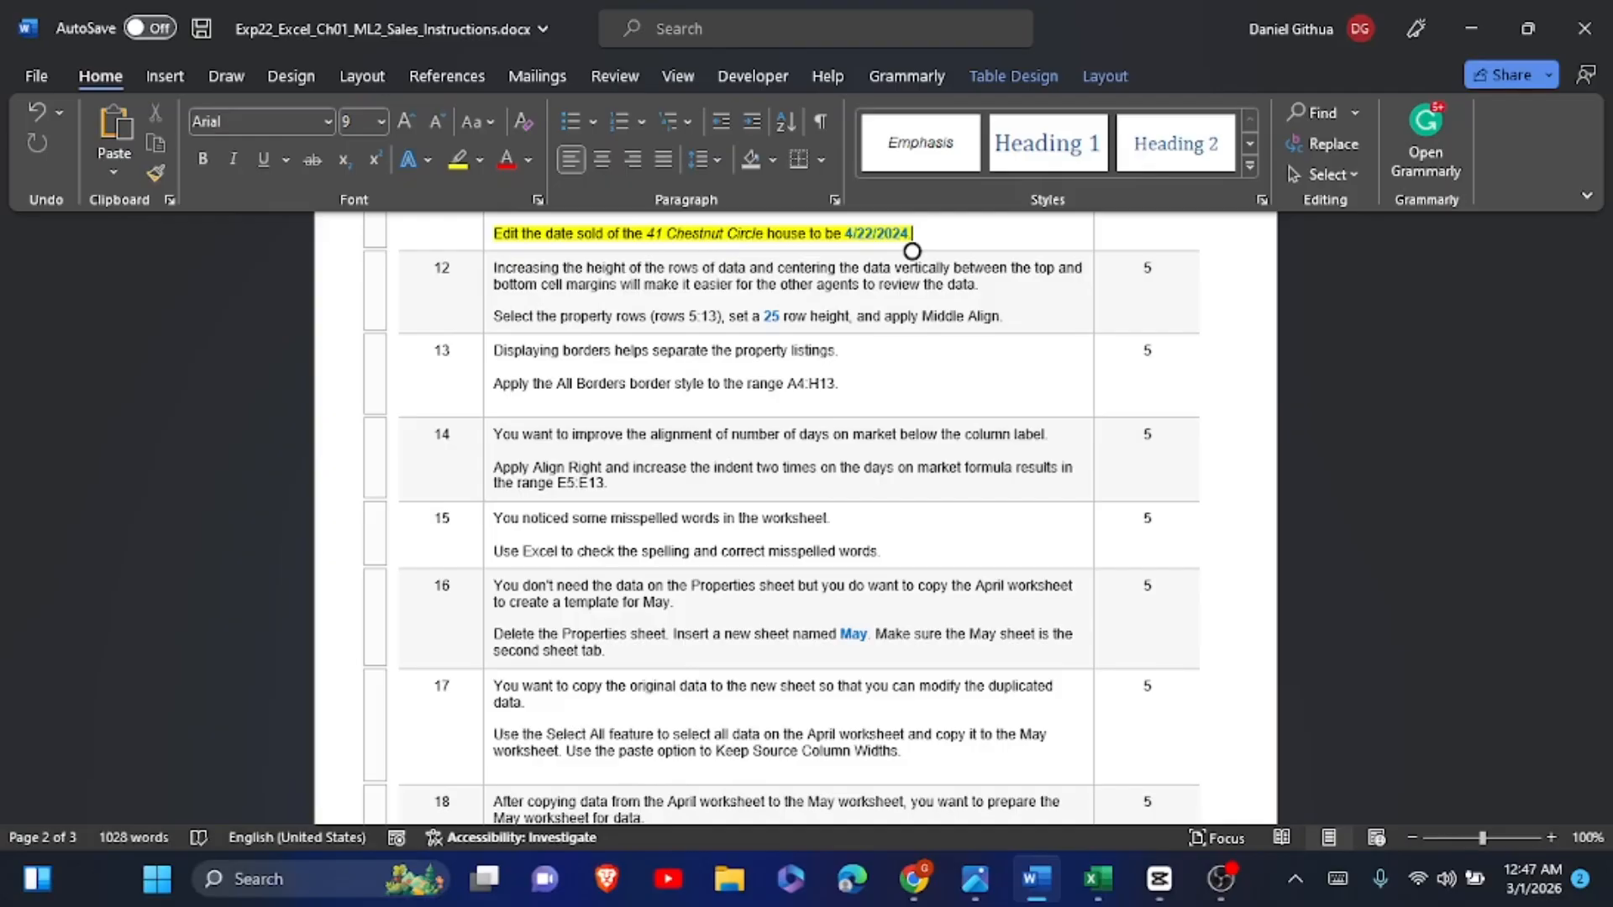
Step: In the Excel April sheet, set the height of rows 5:13 to 25 and apply Middle Align
key(alt+Tab)
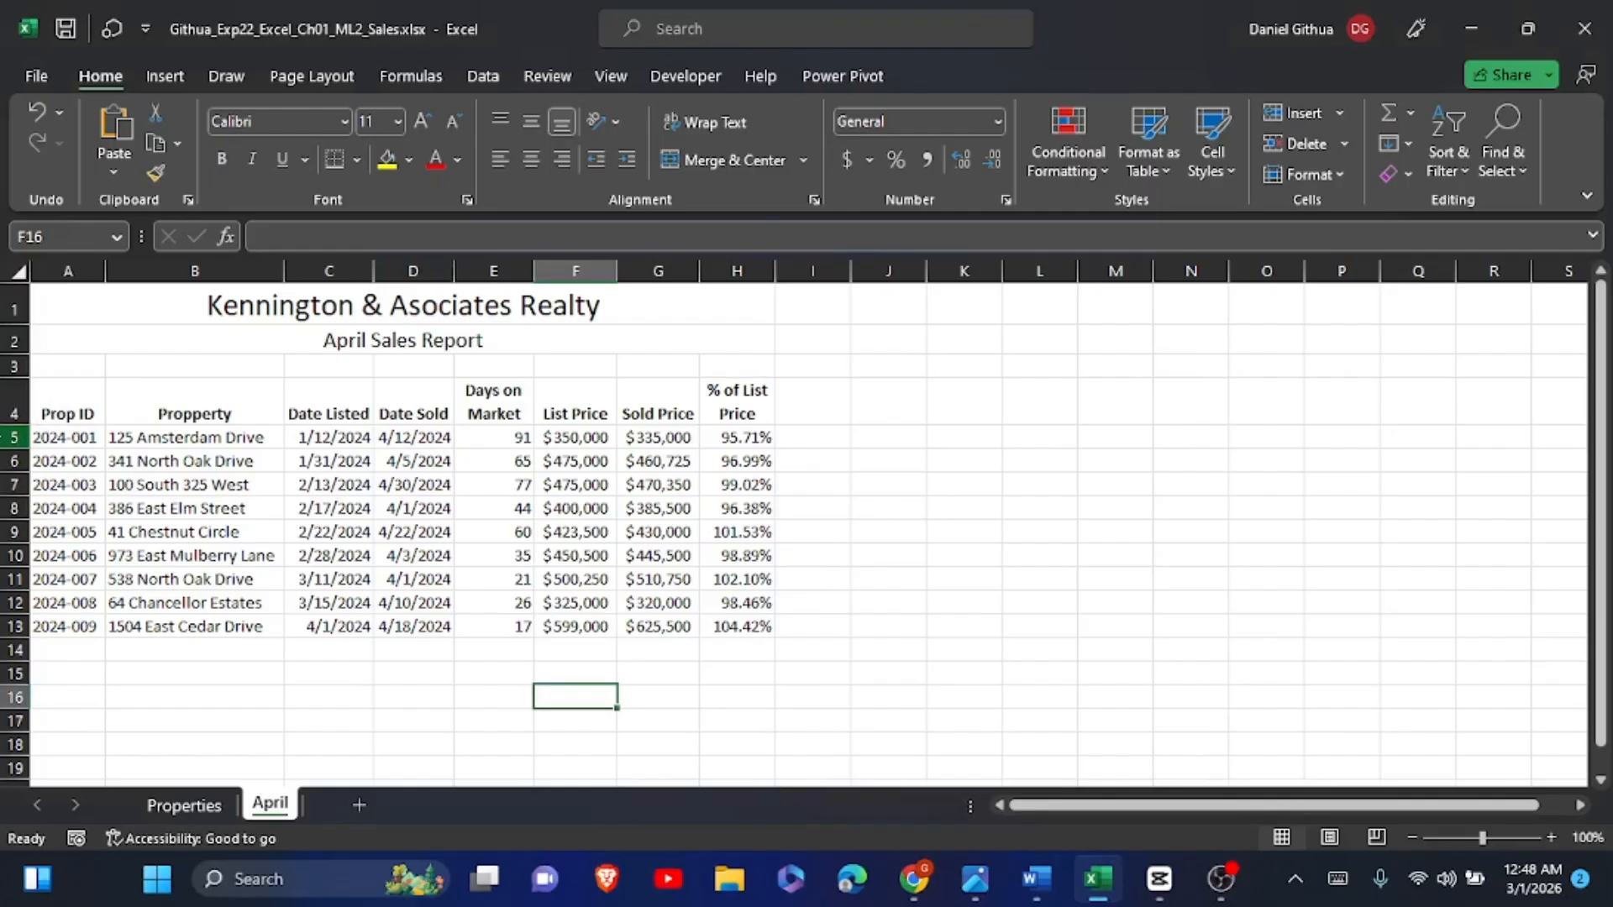
drag(6, 437, 38, 622)
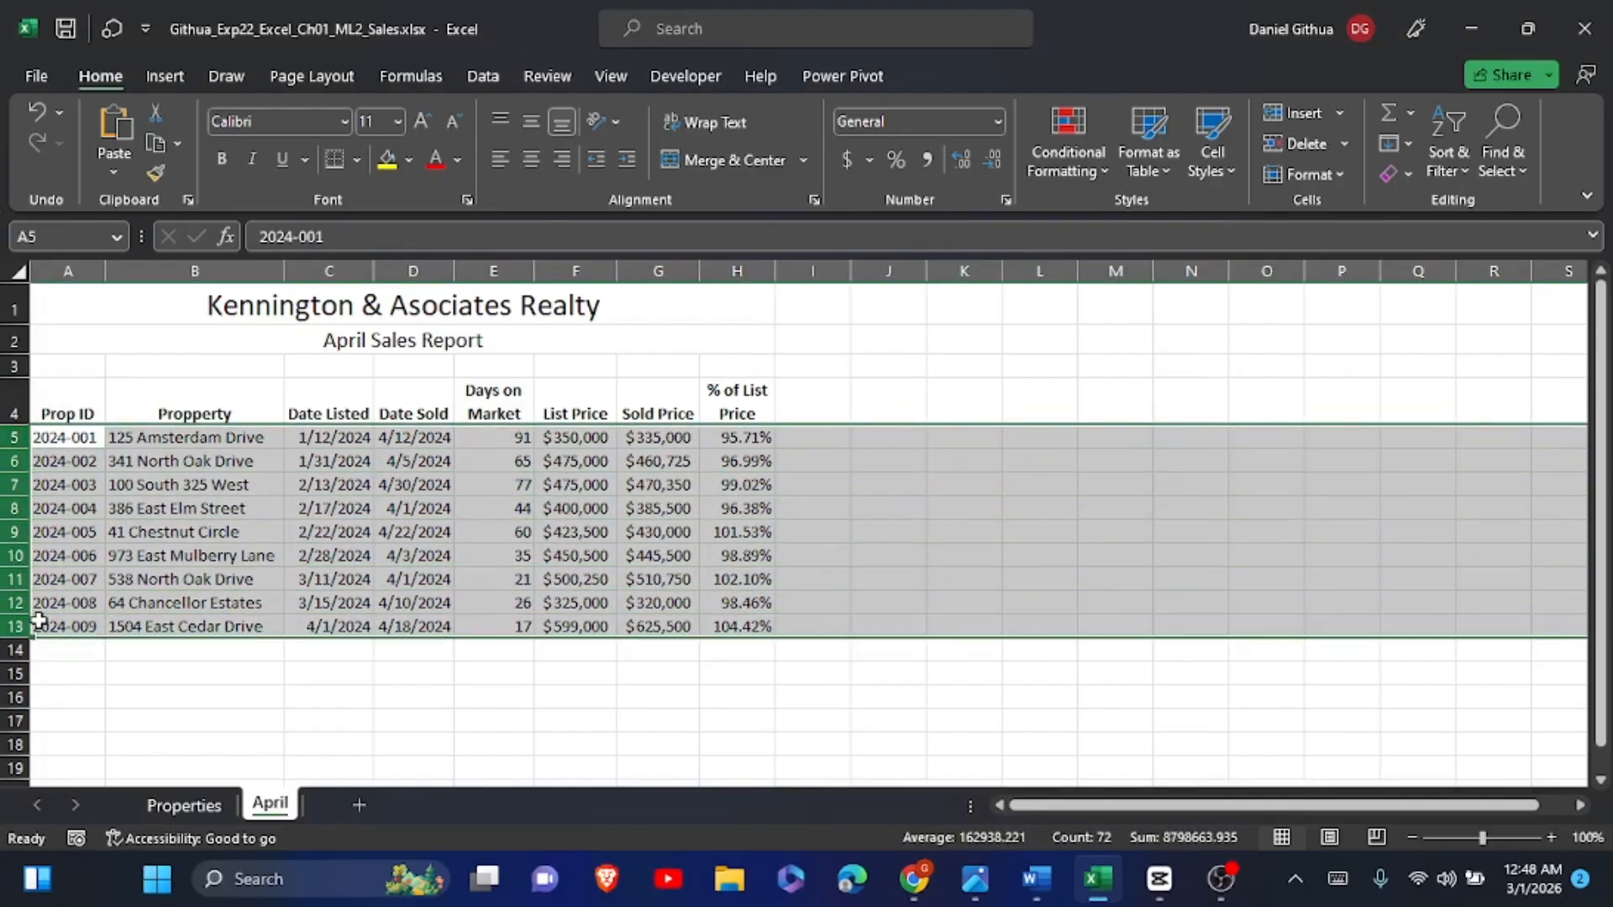
right_click(38, 624)
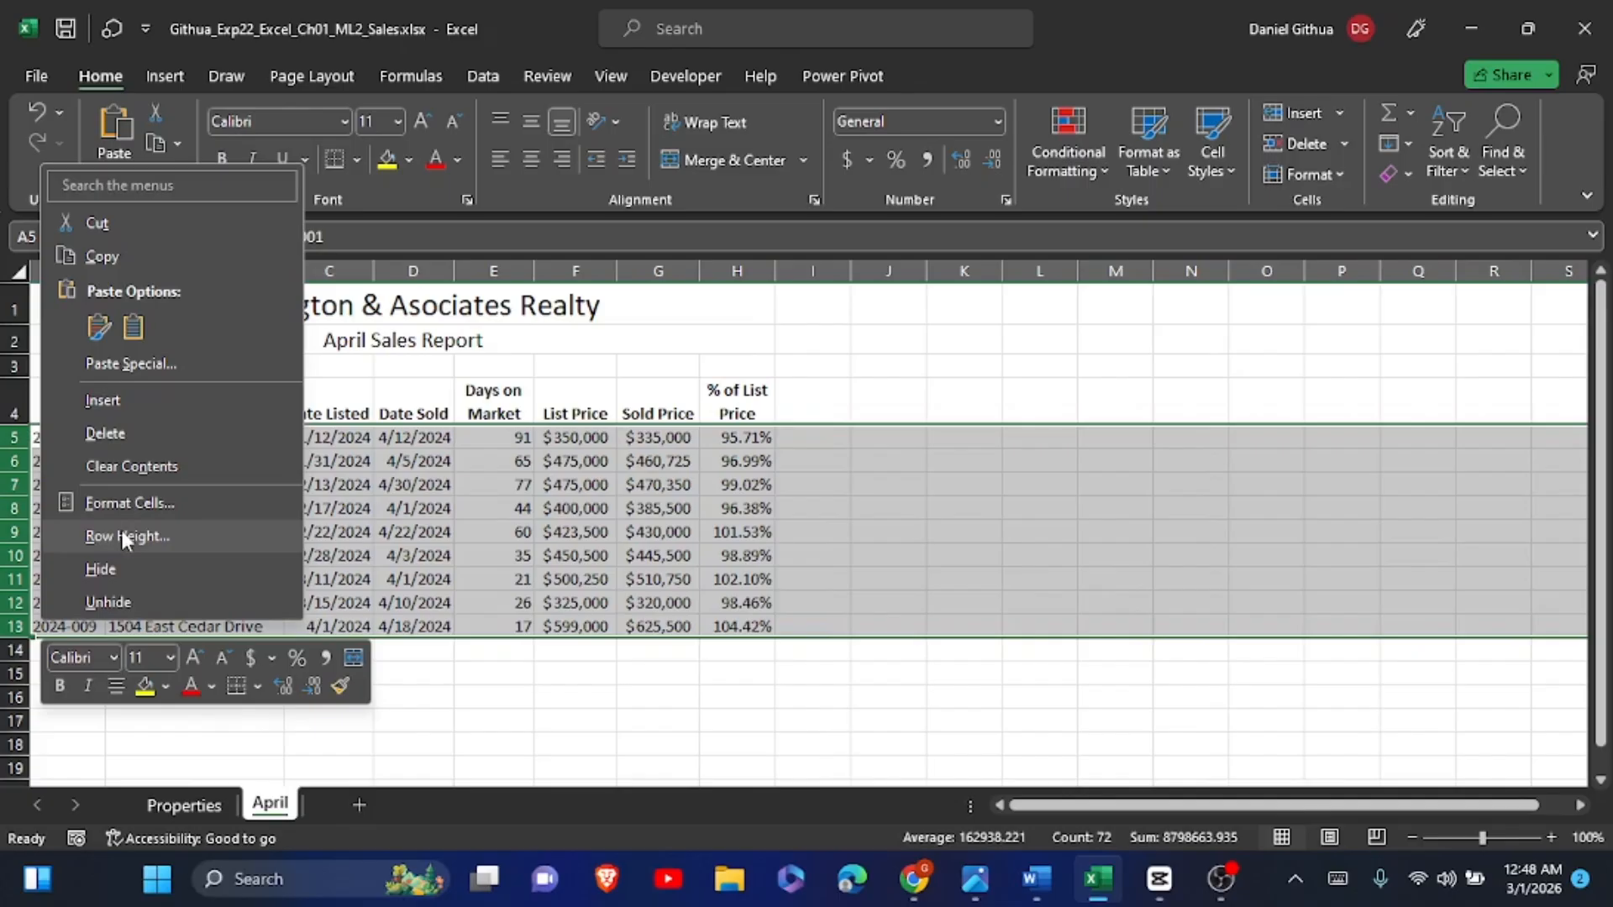
click(125, 538)
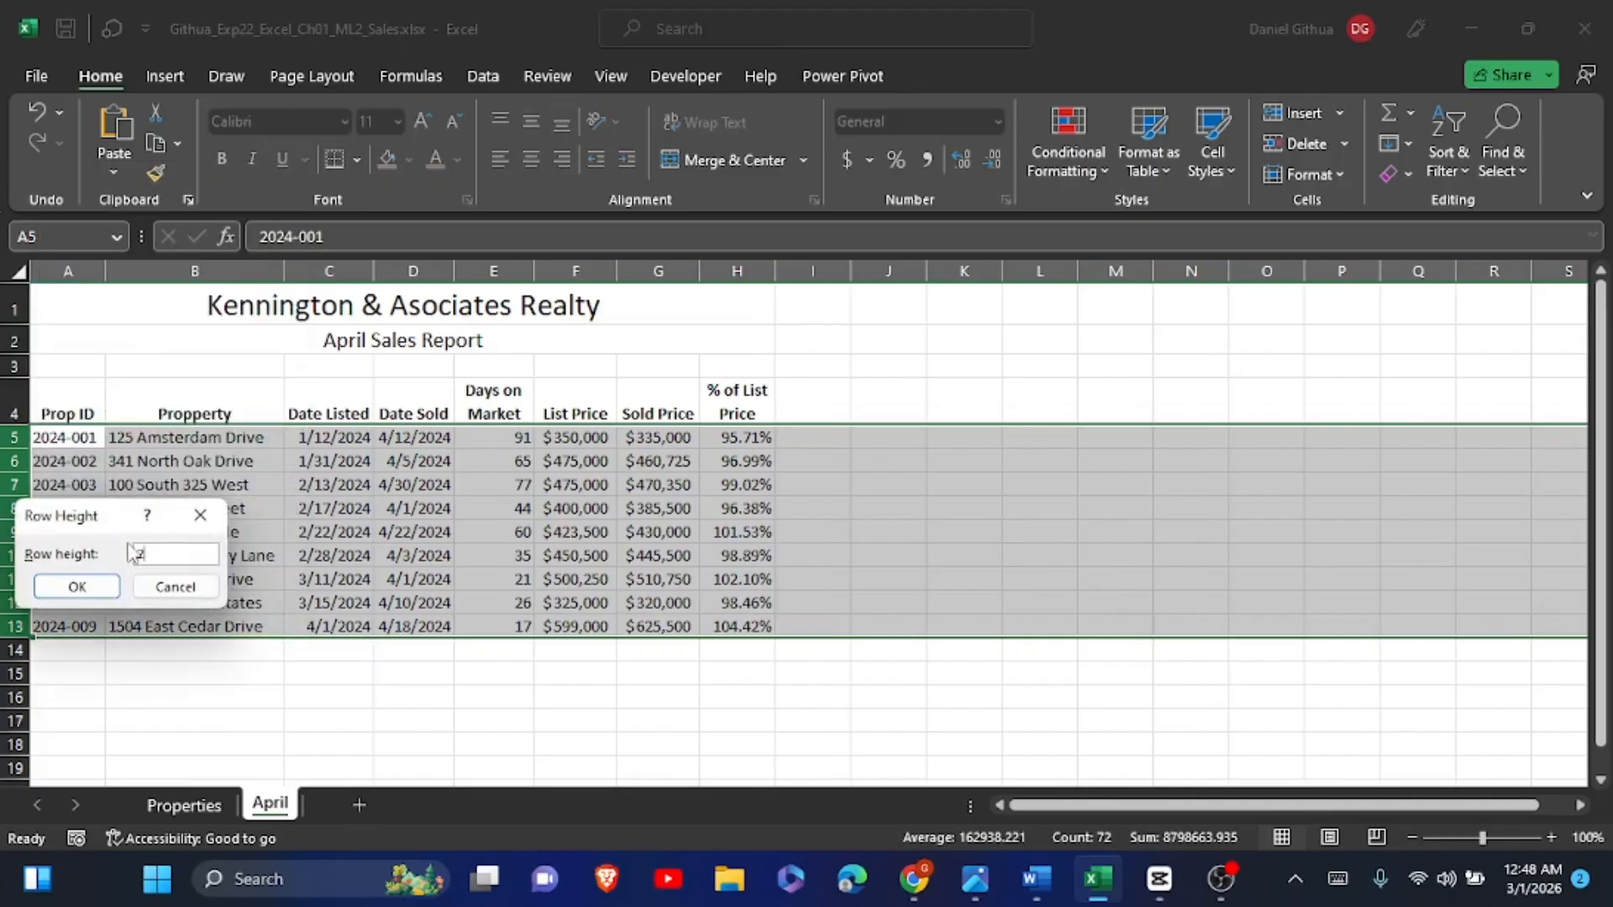
text(25)
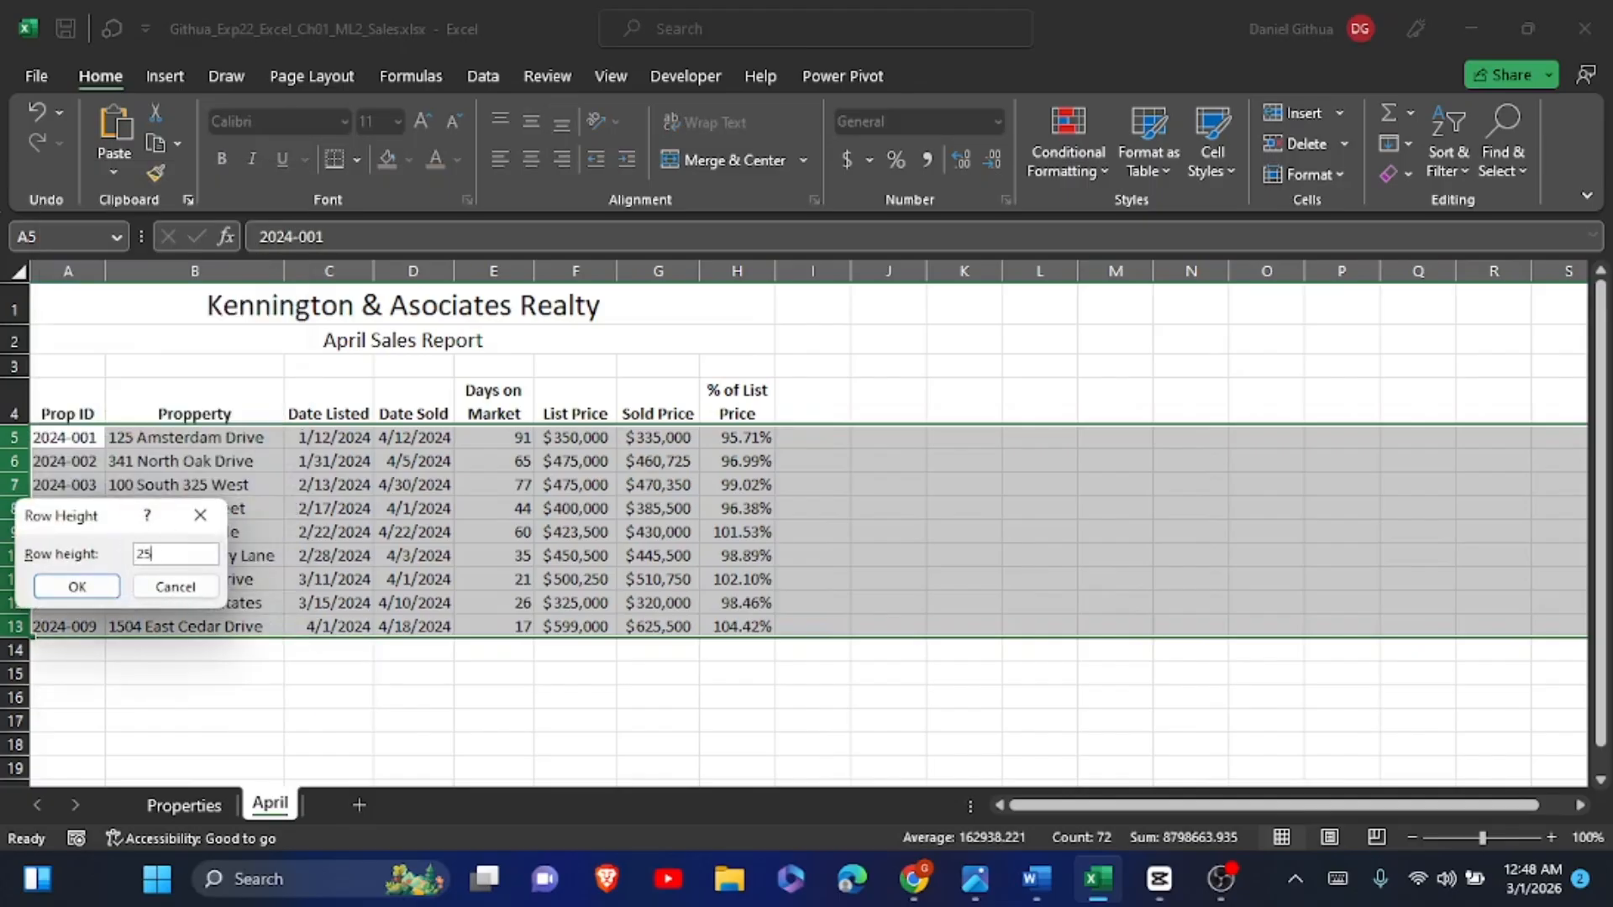
click(74, 587)
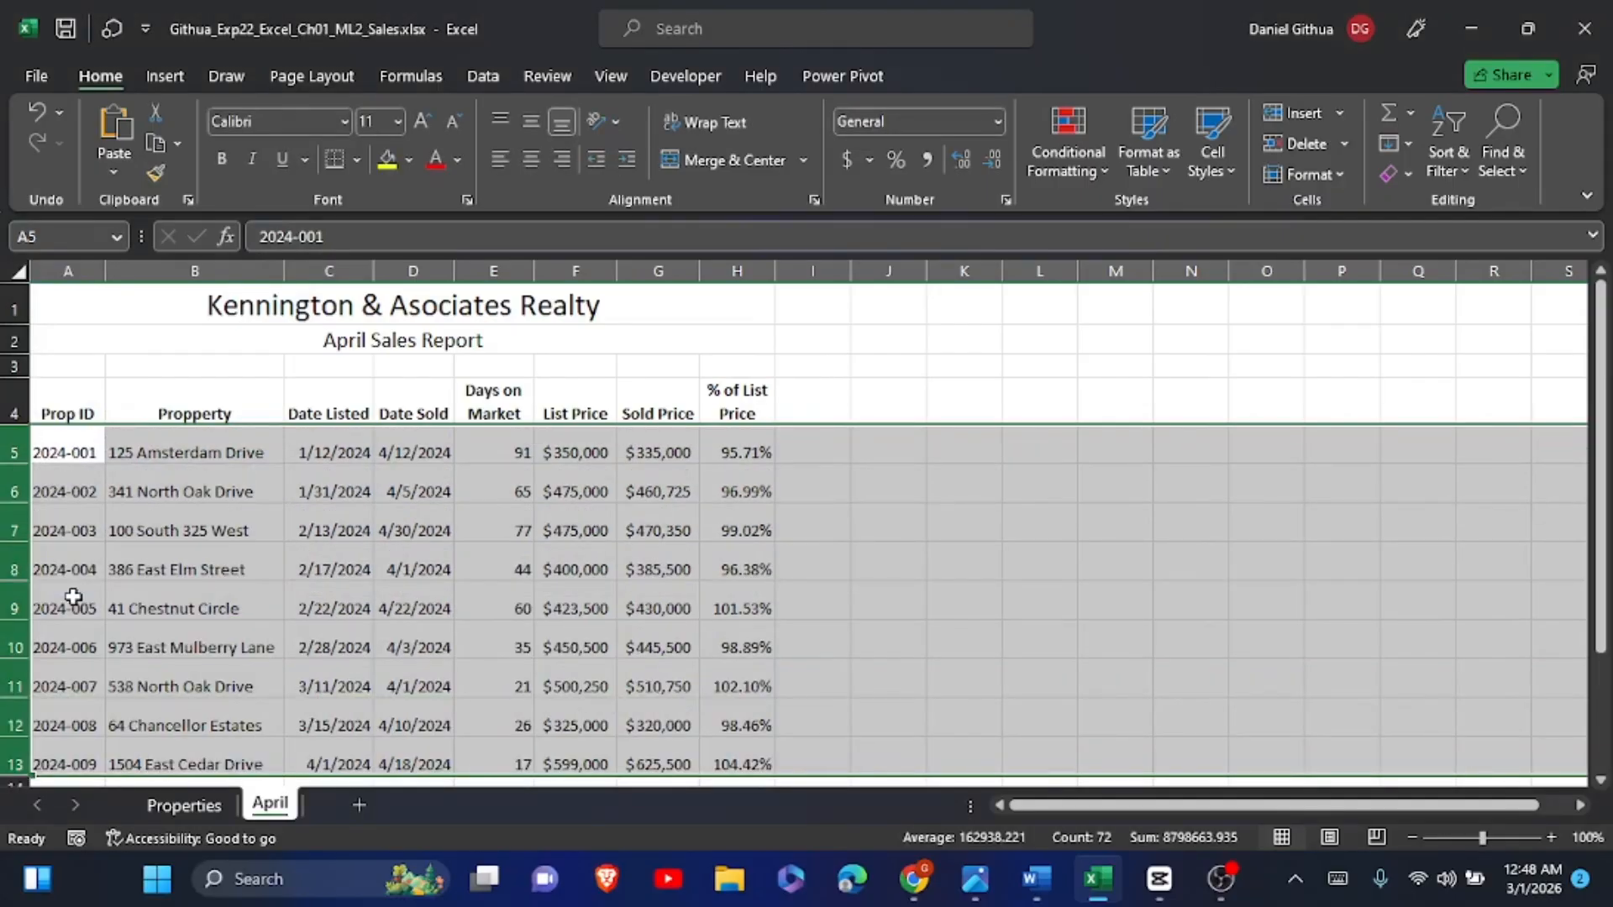
click(531, 122)
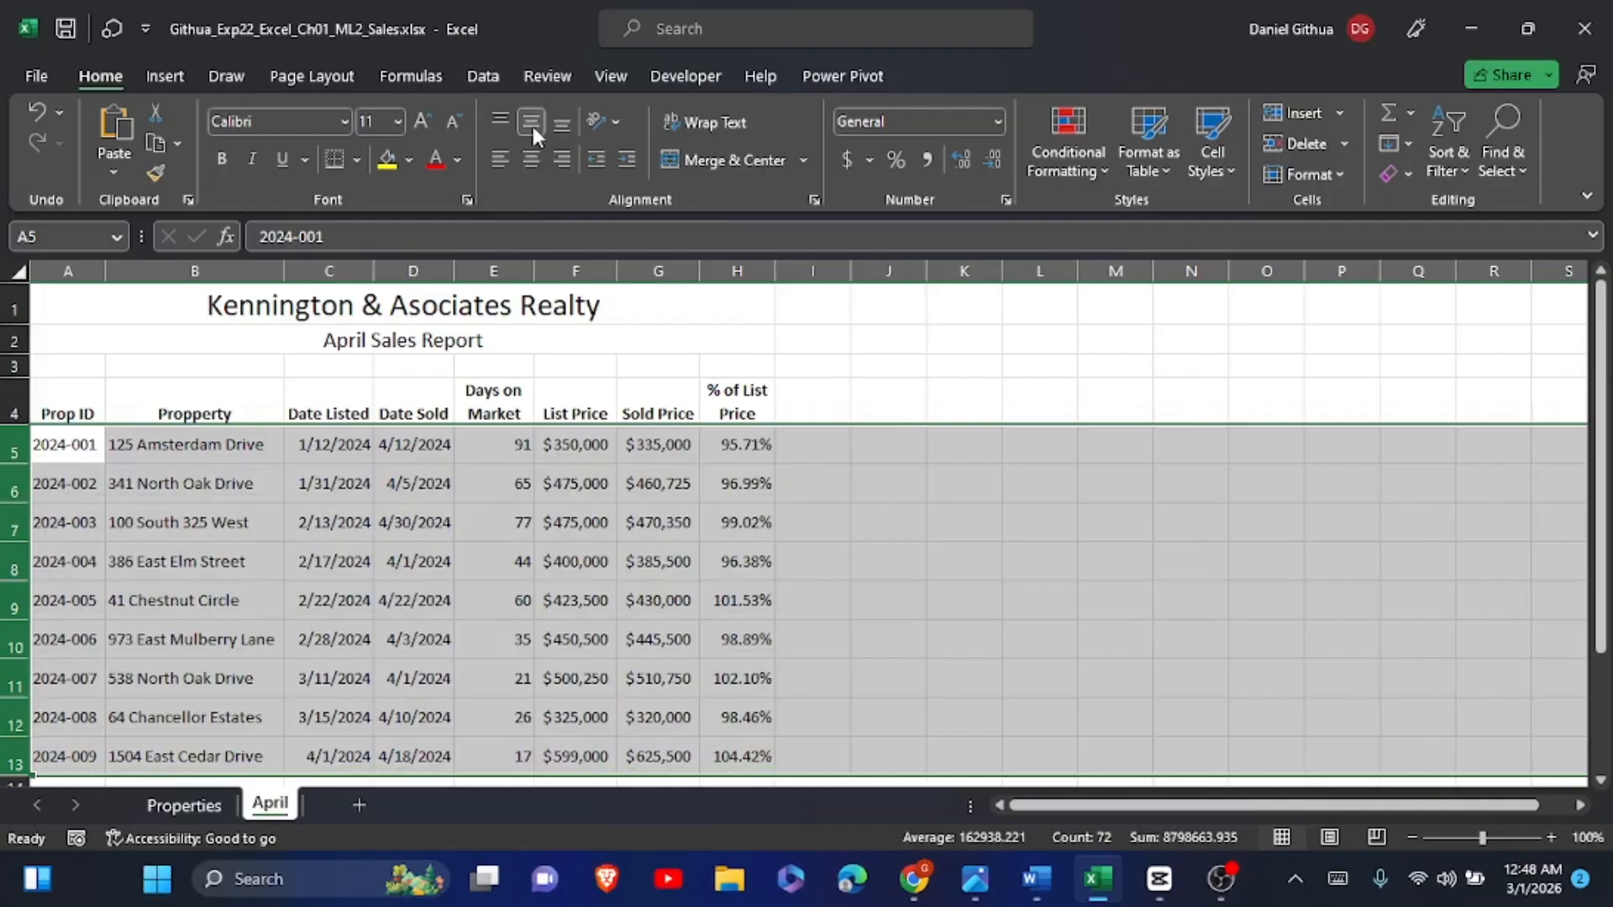
Step: Return to the Word instructions and highlight the step 12 text in yellow
key(alt+Tab)
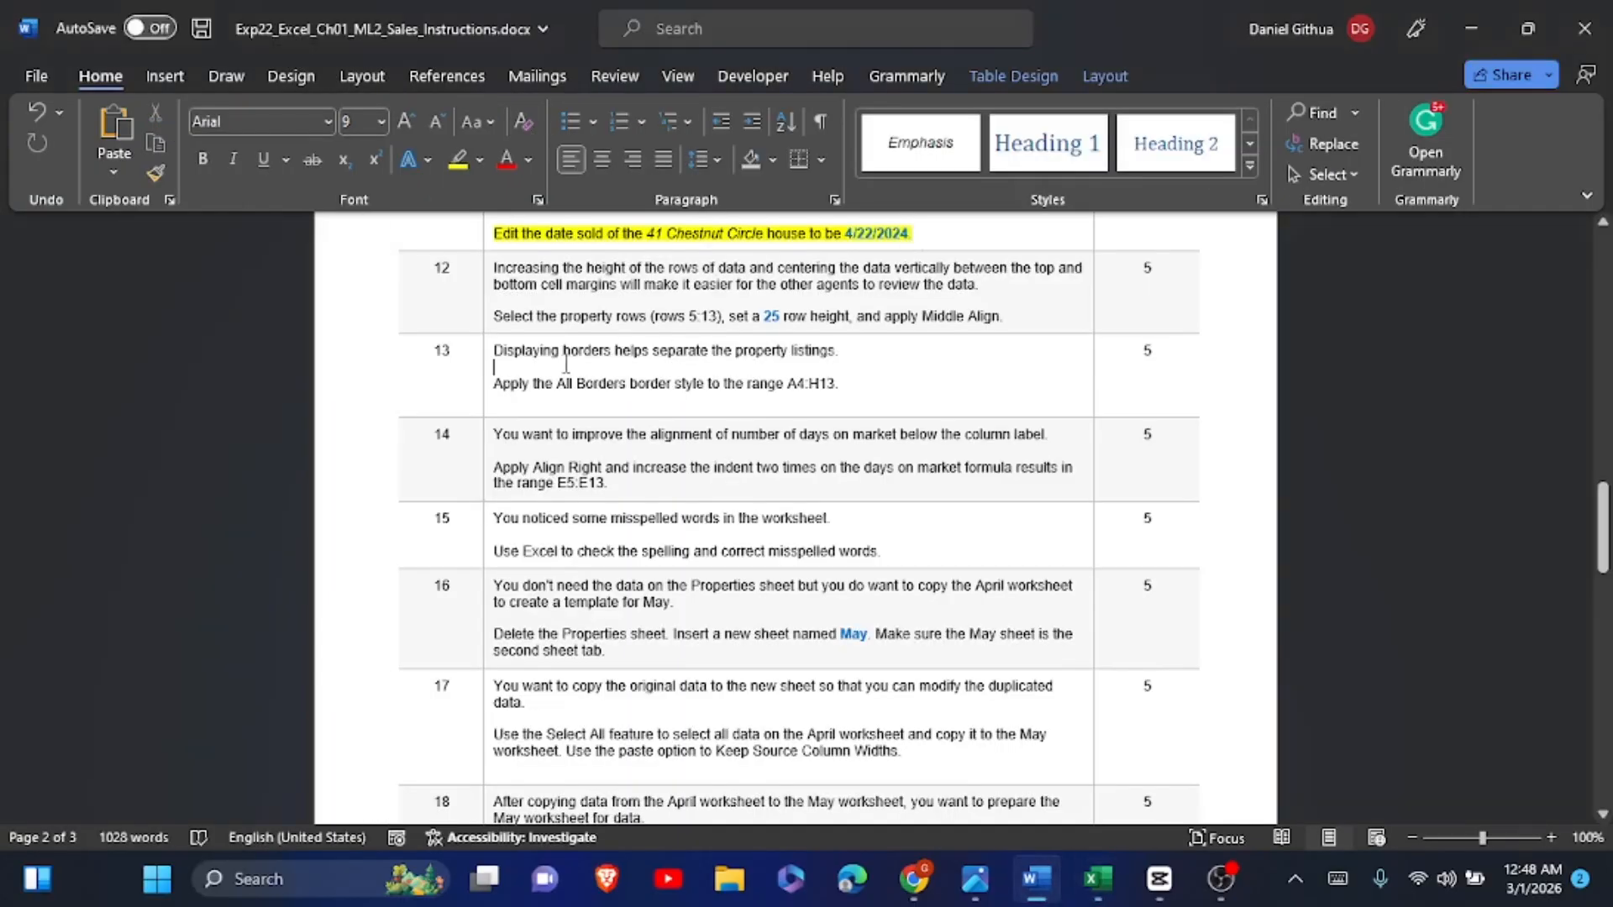
click(489, 274)
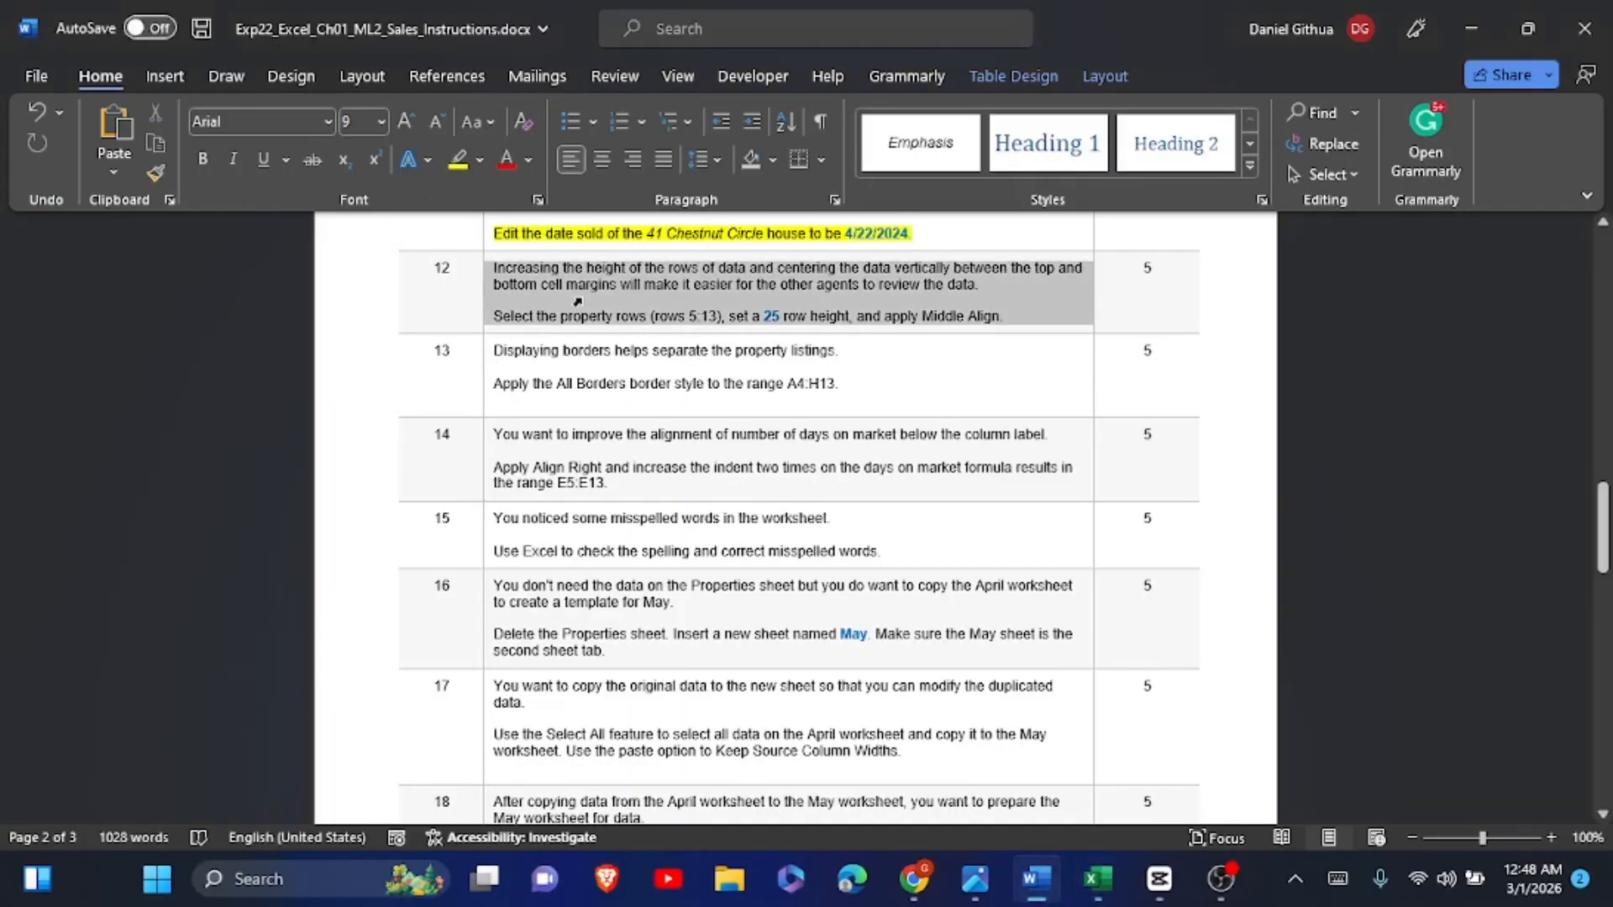
click(680, 257)
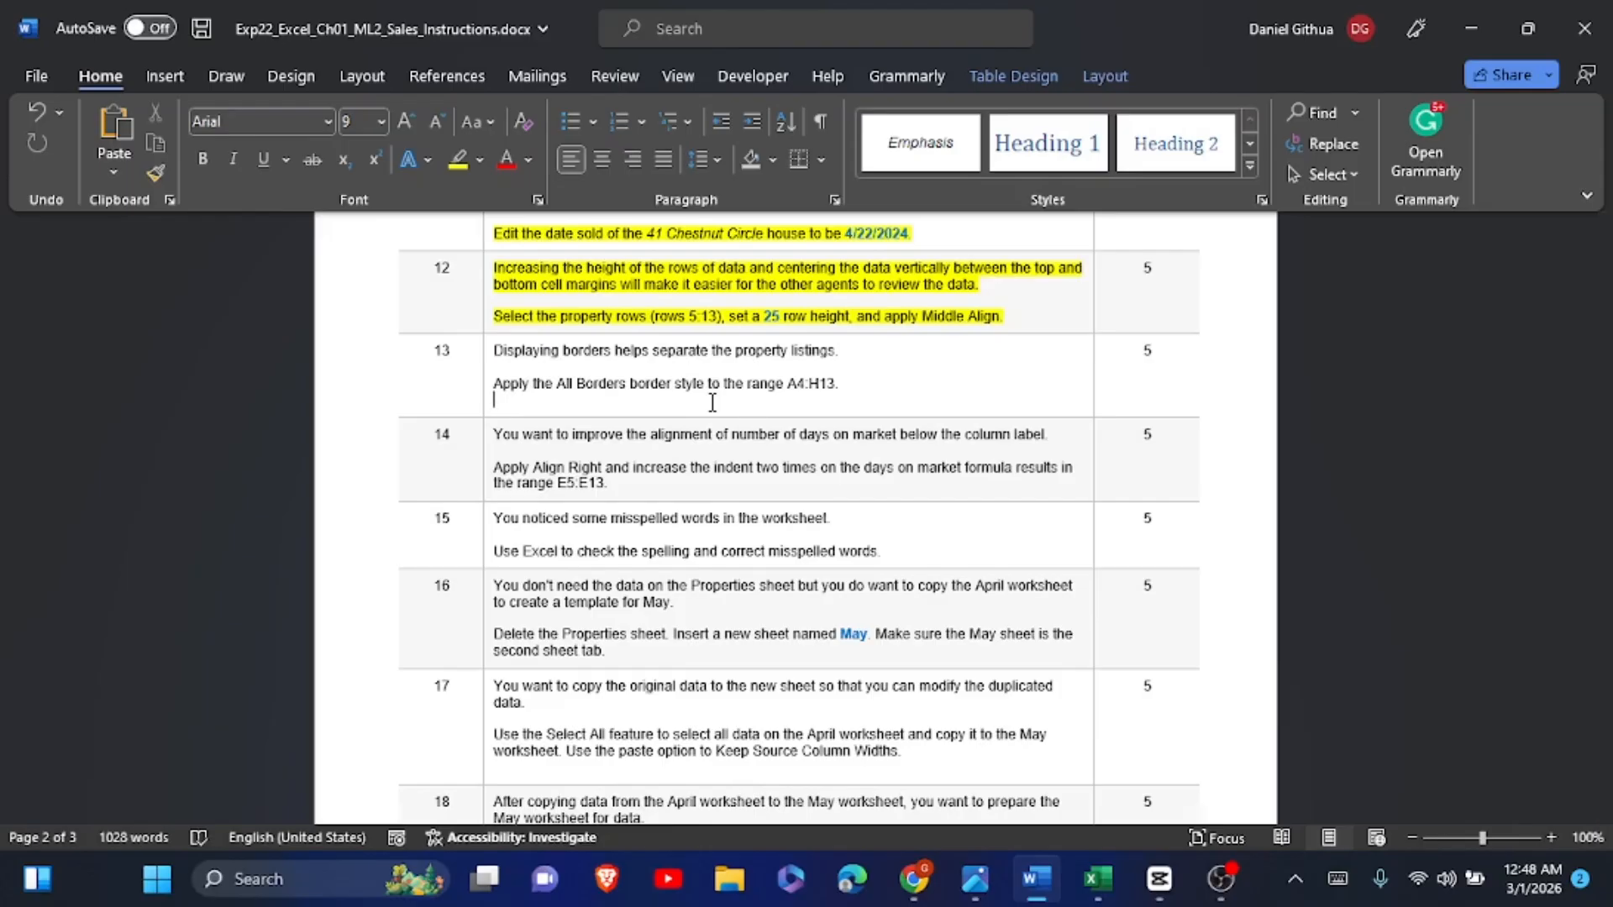
Step: Switch to Excel and apply the All Borders style to the range A4:H13 on the April sheet
key(alt+Tab)
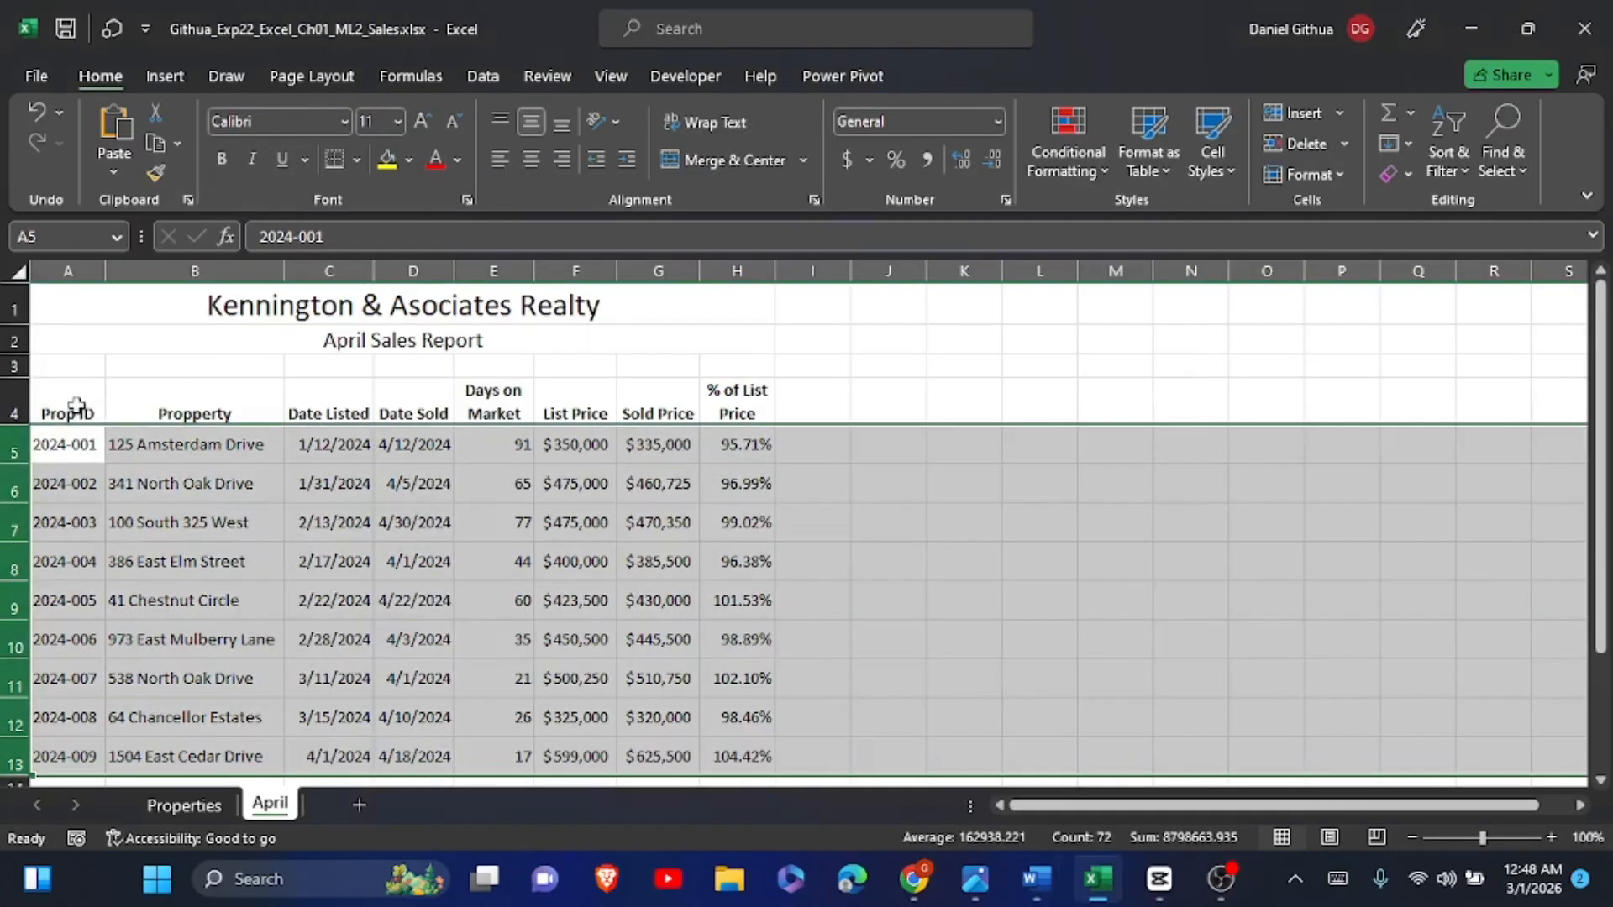
drag(75, 407, 729, 769)
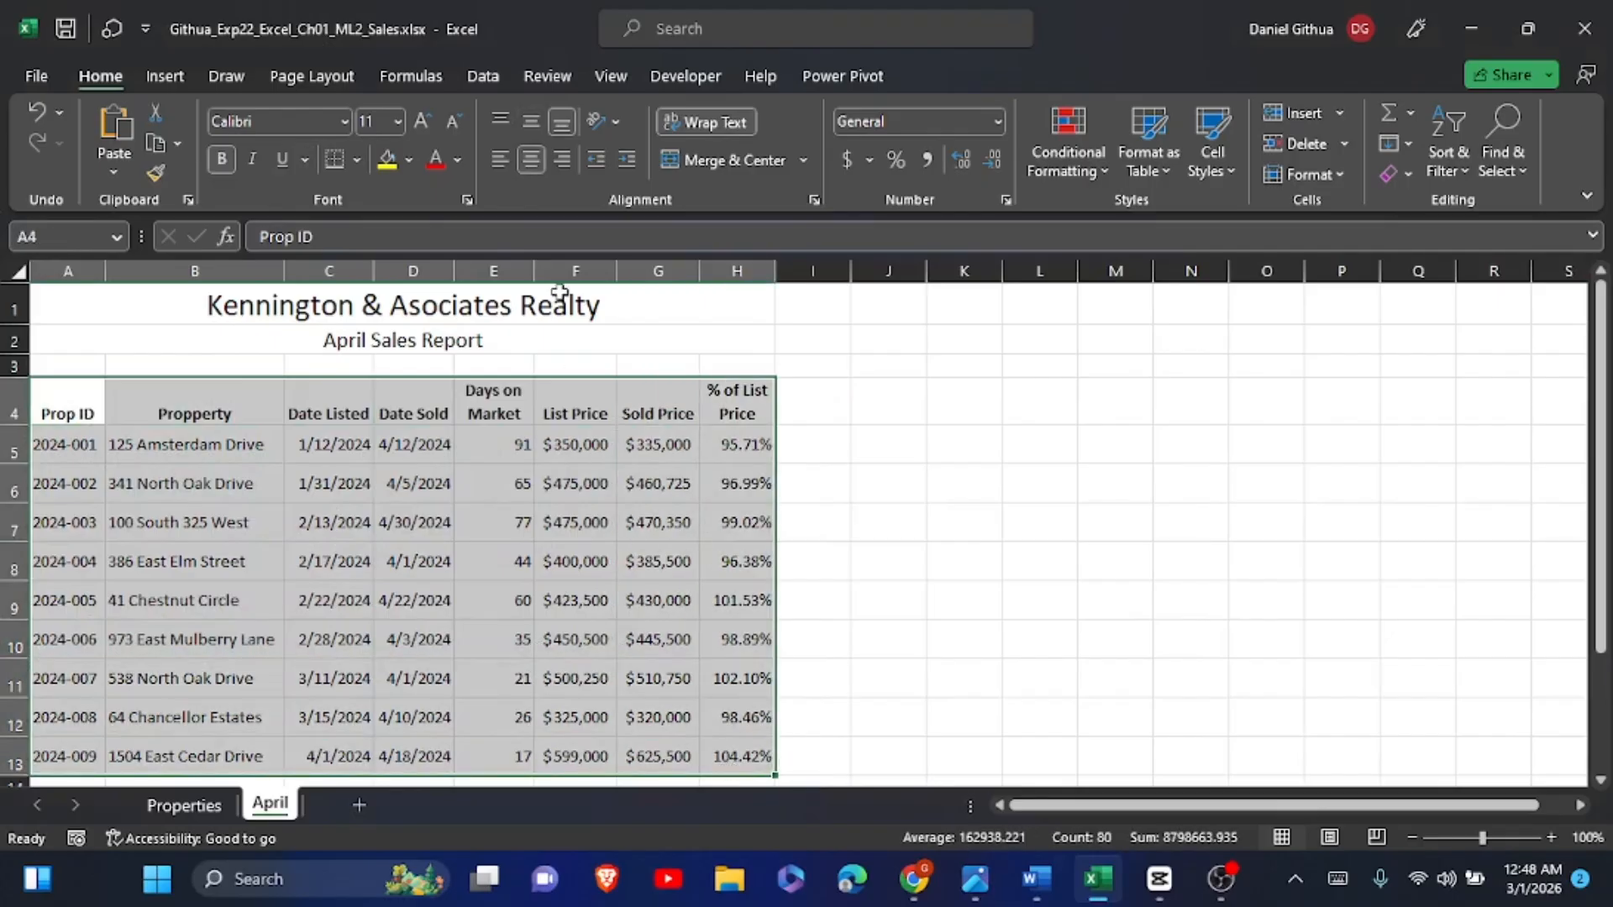
click(357, 159)
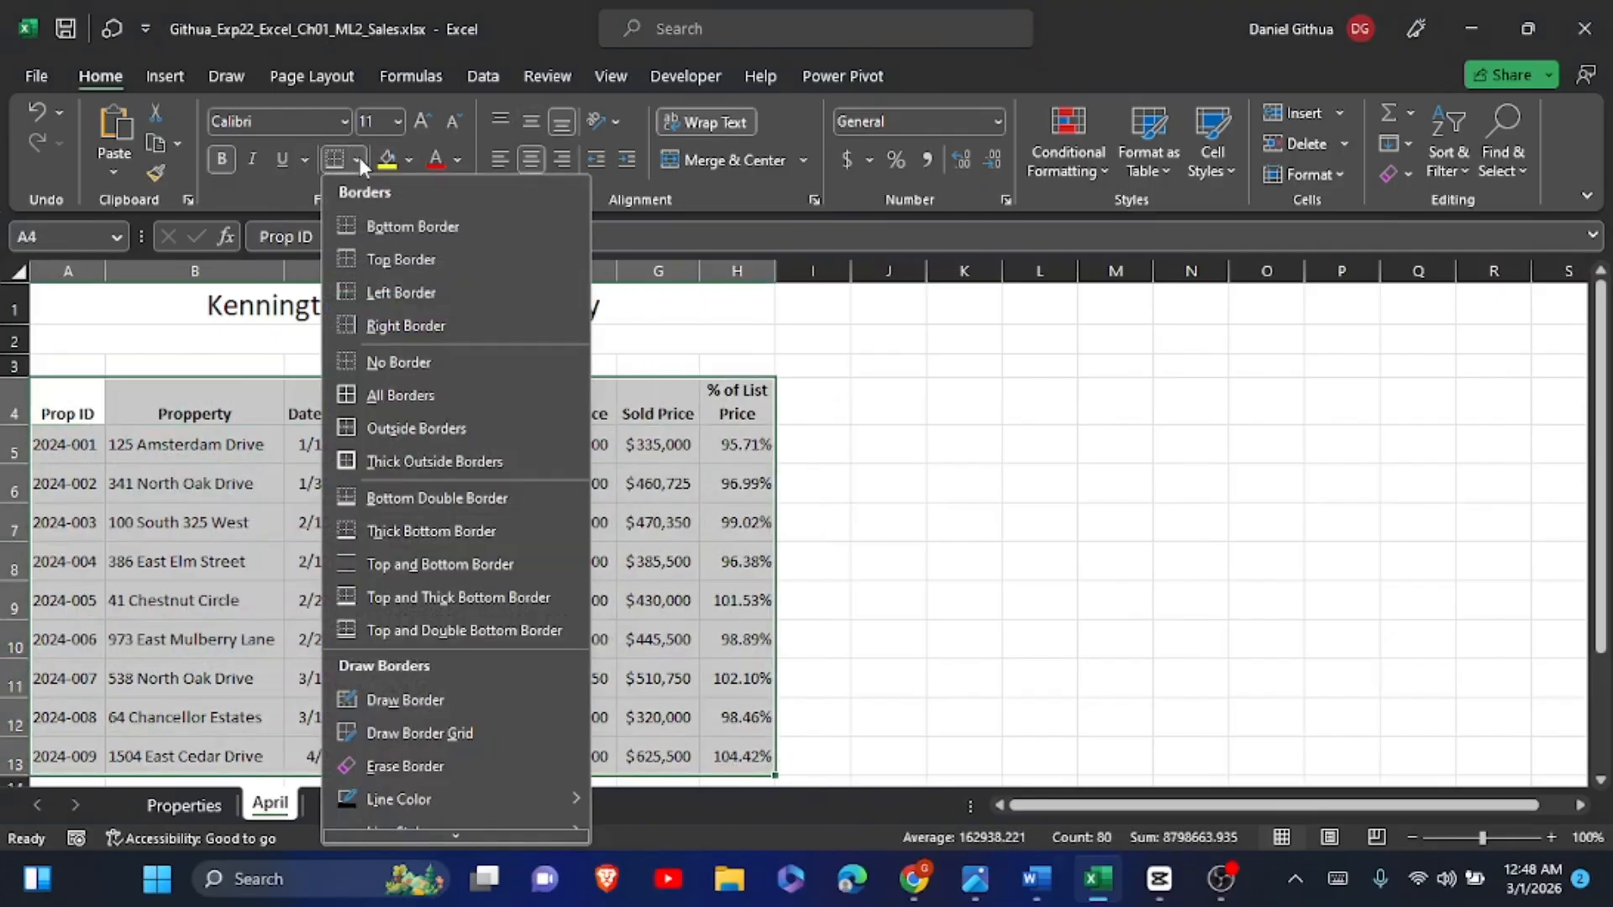
click(388, 397)
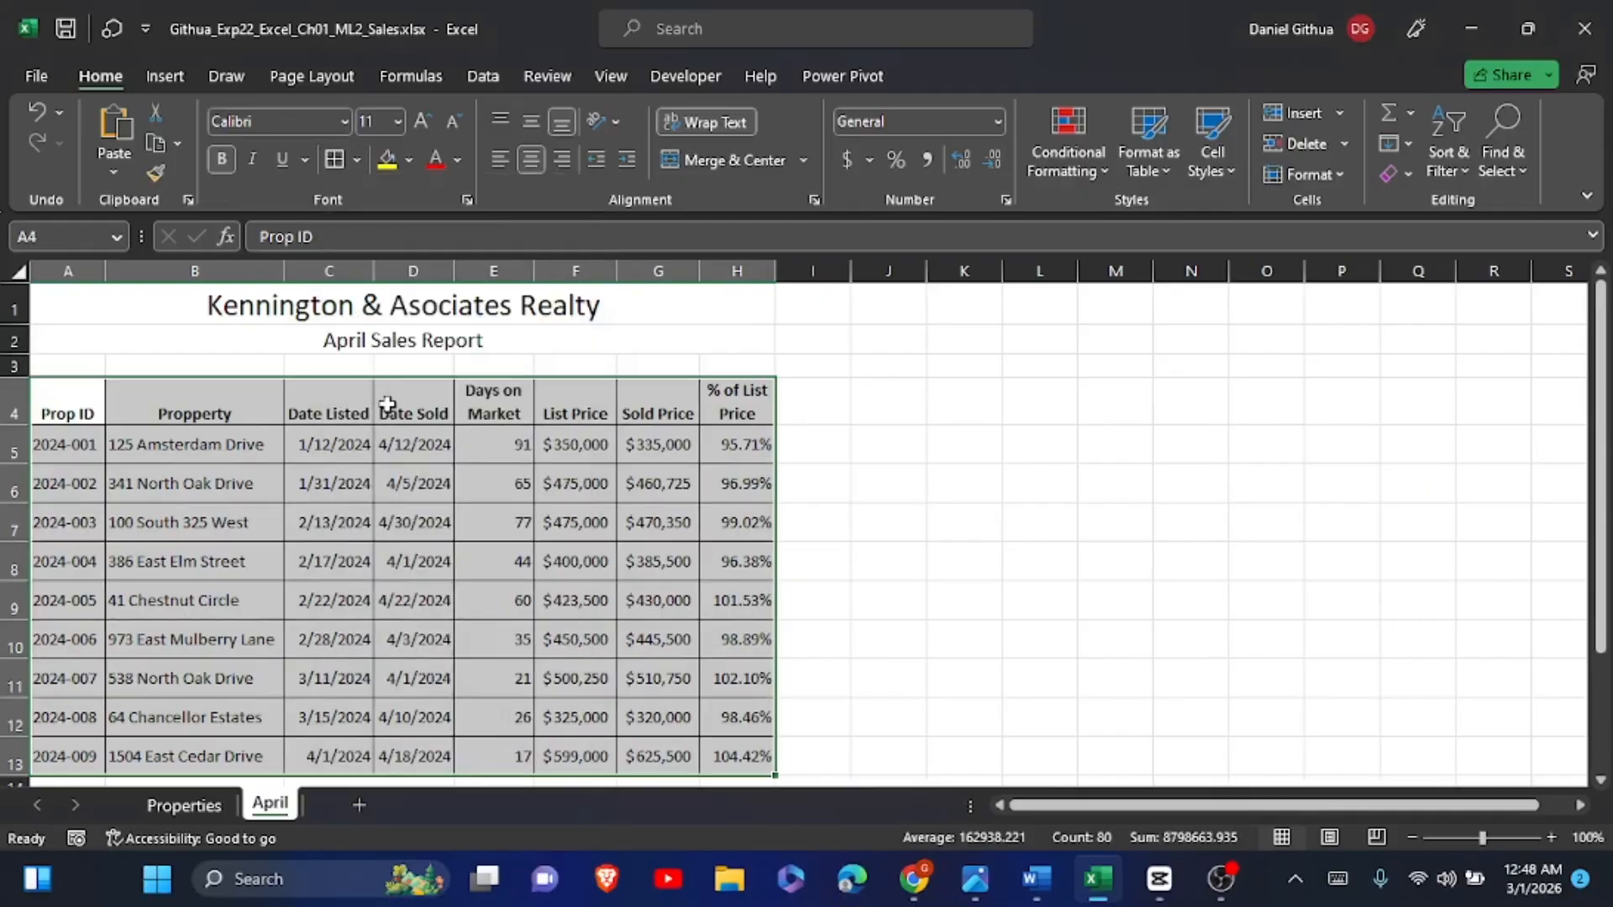
Step: Highlight the step 13 text in yellow in the Word instructions, and return to the Excel workbook
click(1037, 879)
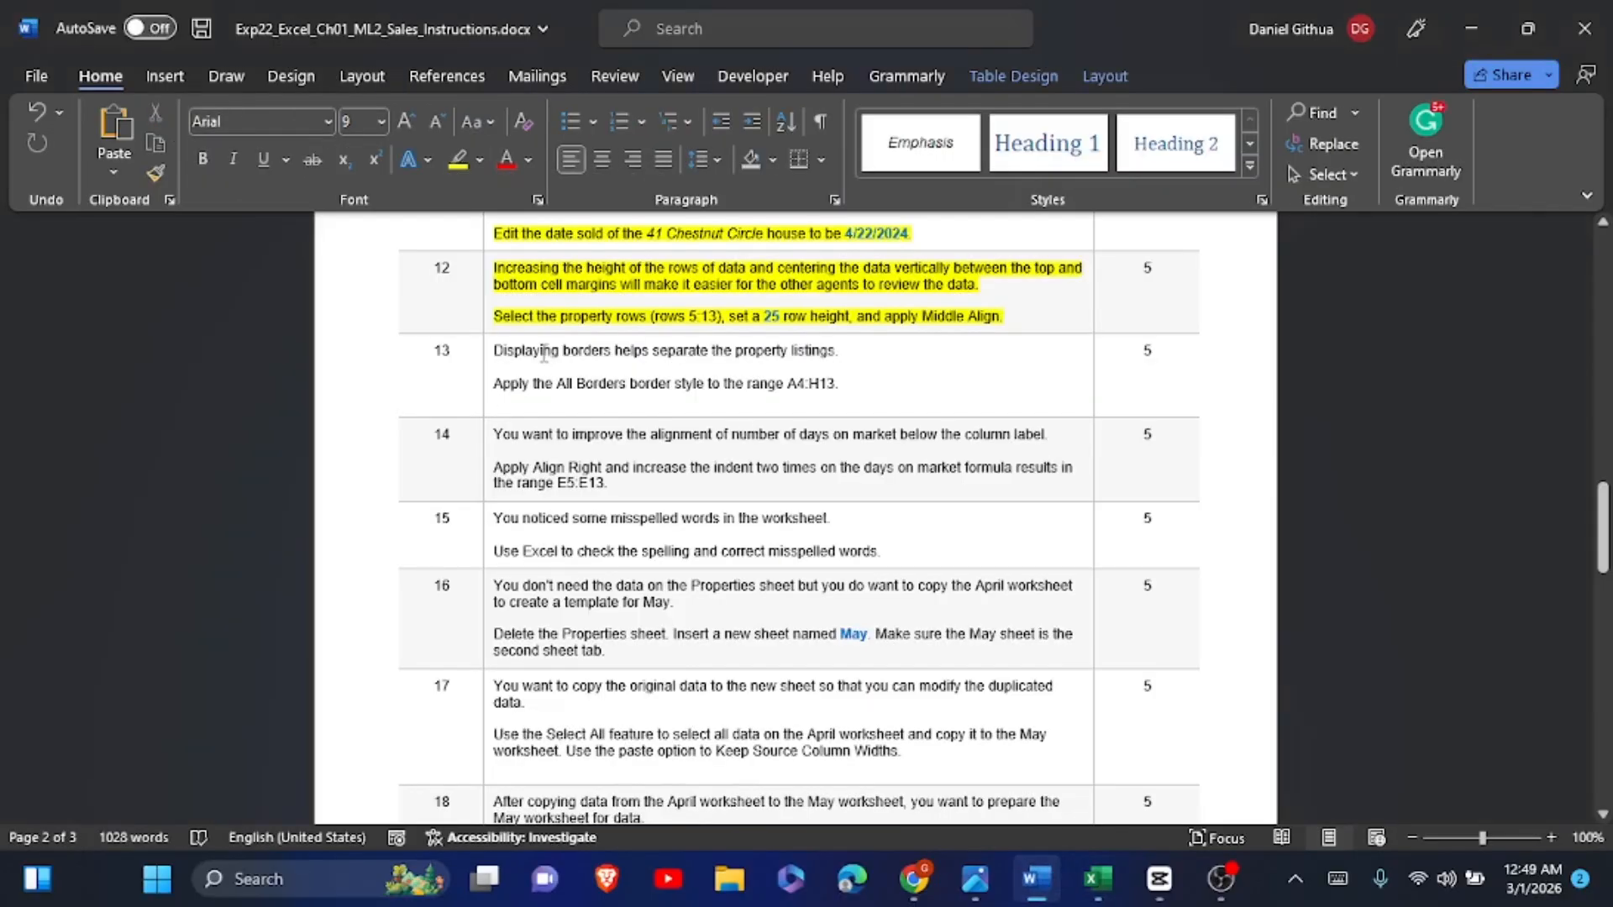
drag(498, 350, 848, 391)
click(956, 347)
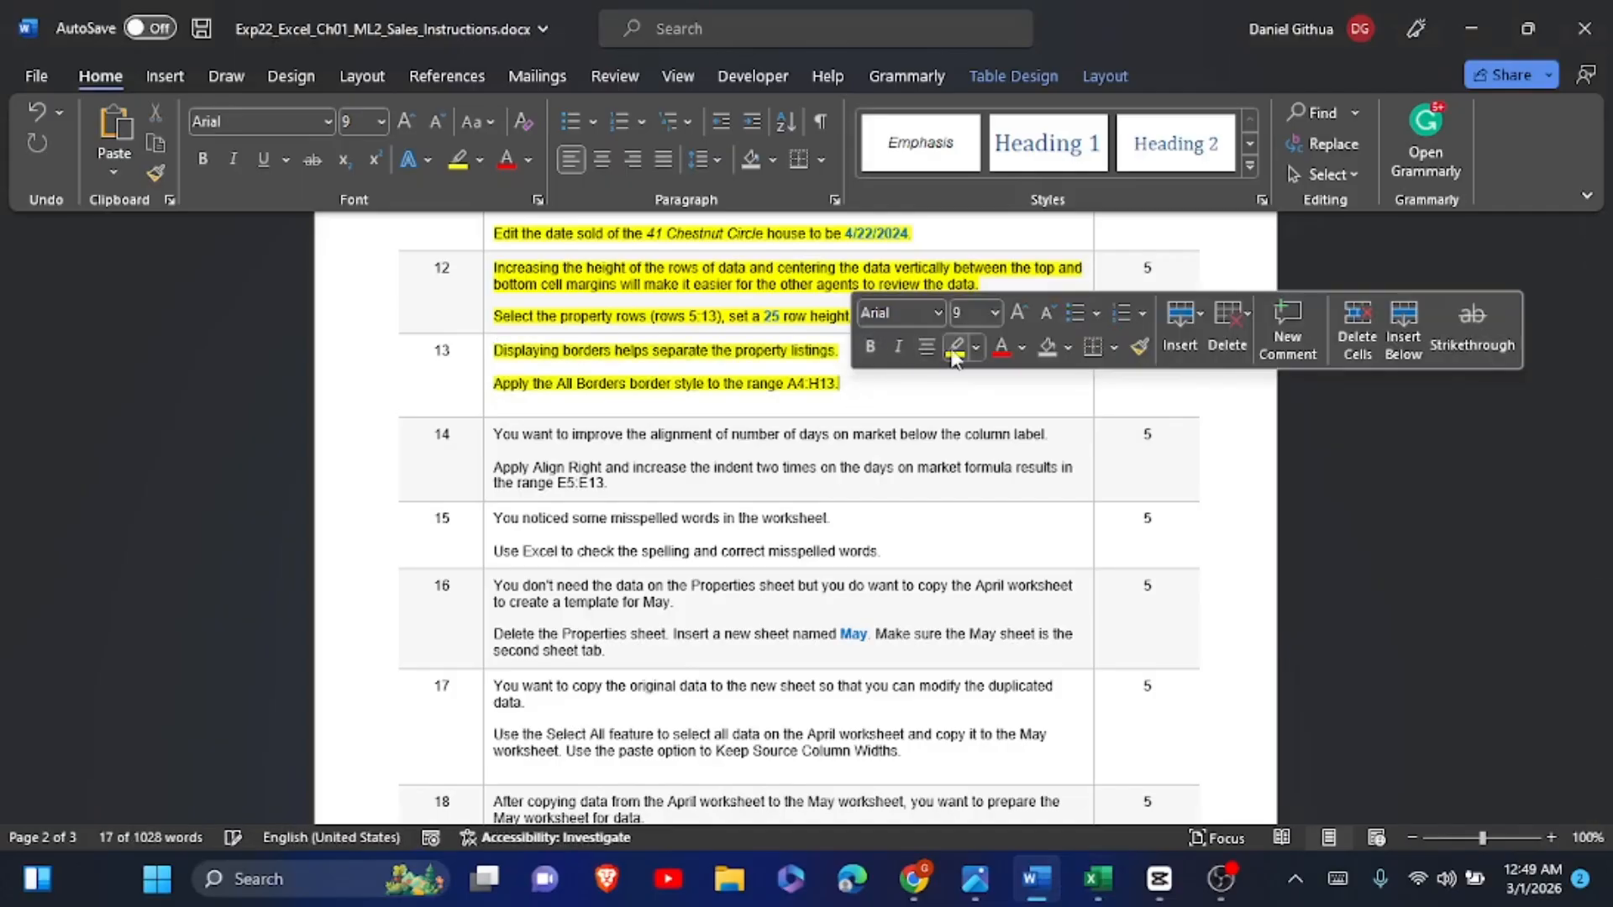
click(840, 485)
scroll(839, 486, down, 2)
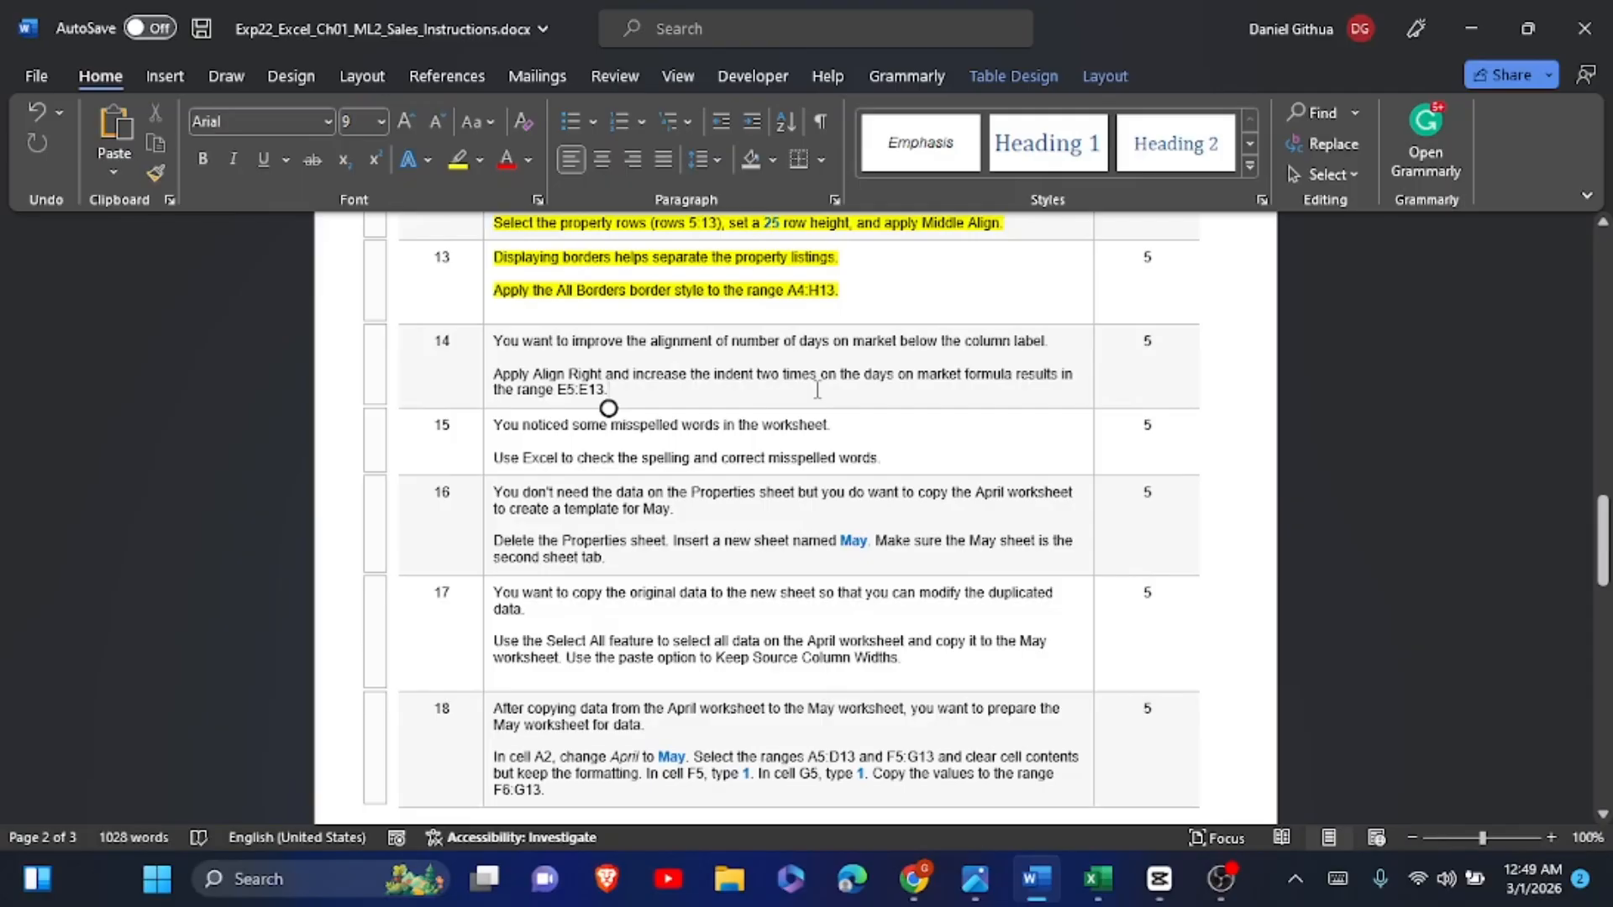
click(1076, 861)
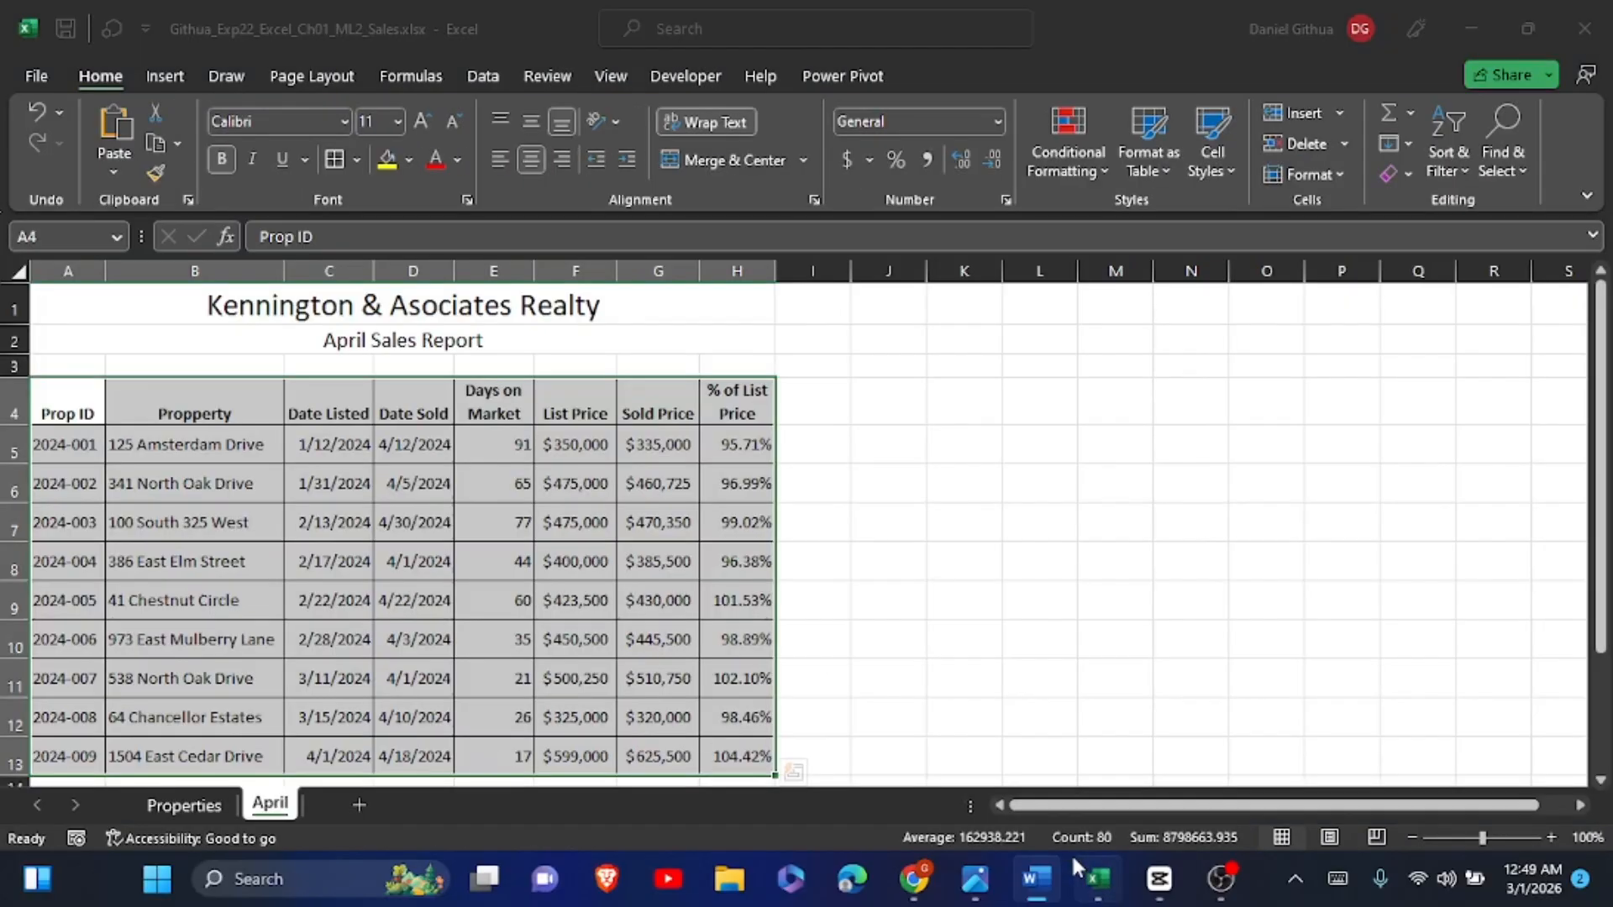
double_click(494, 438)
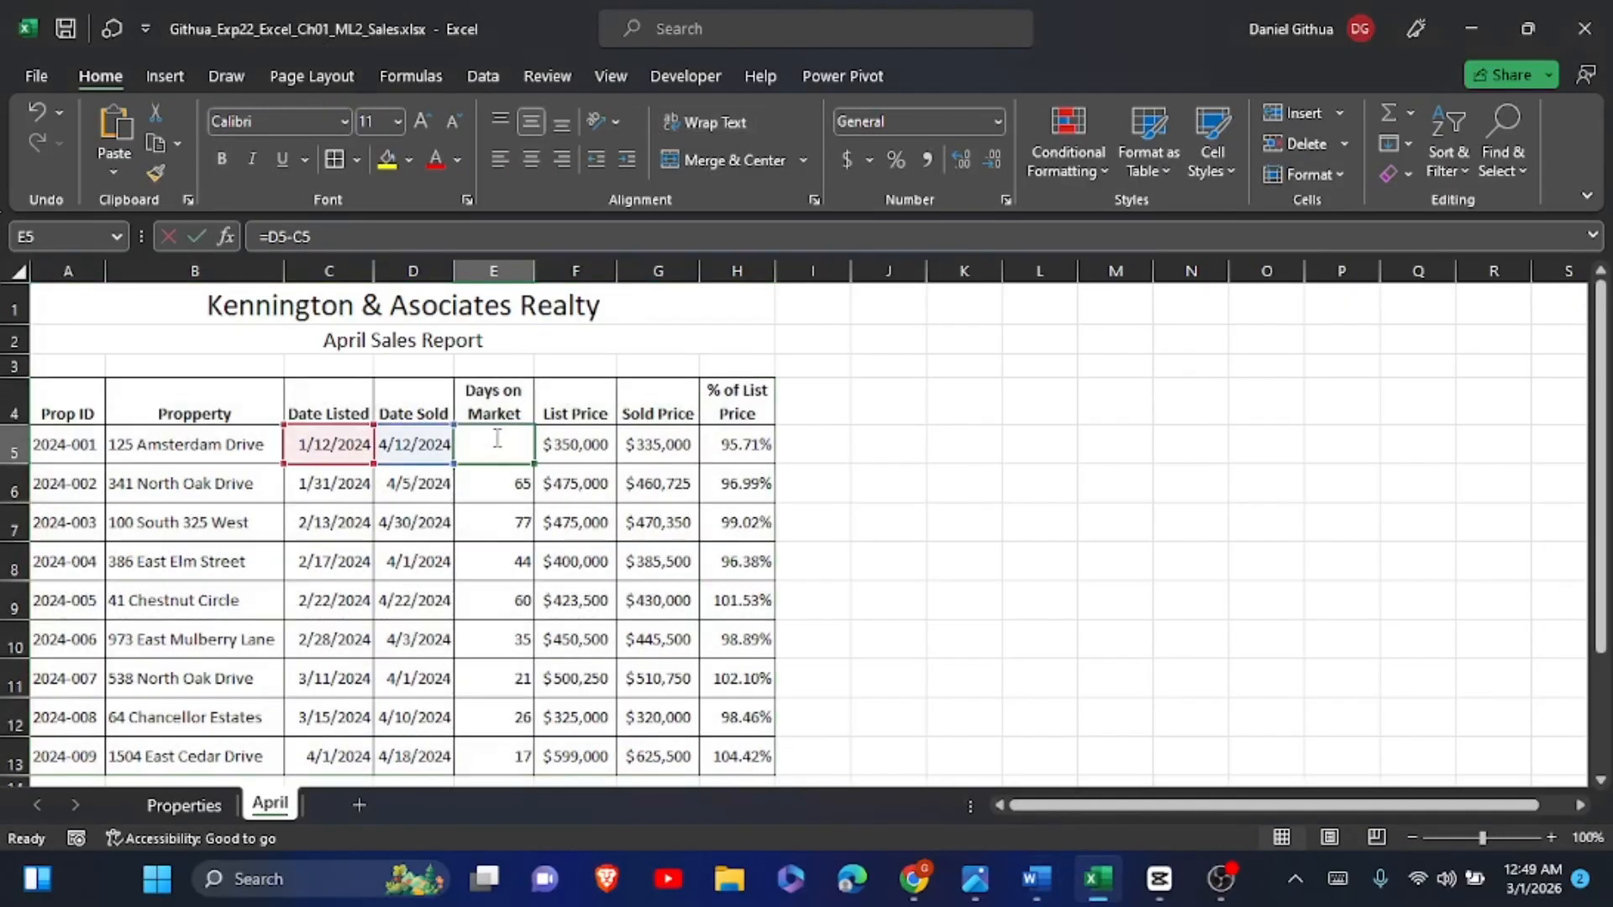
click(824, 483)
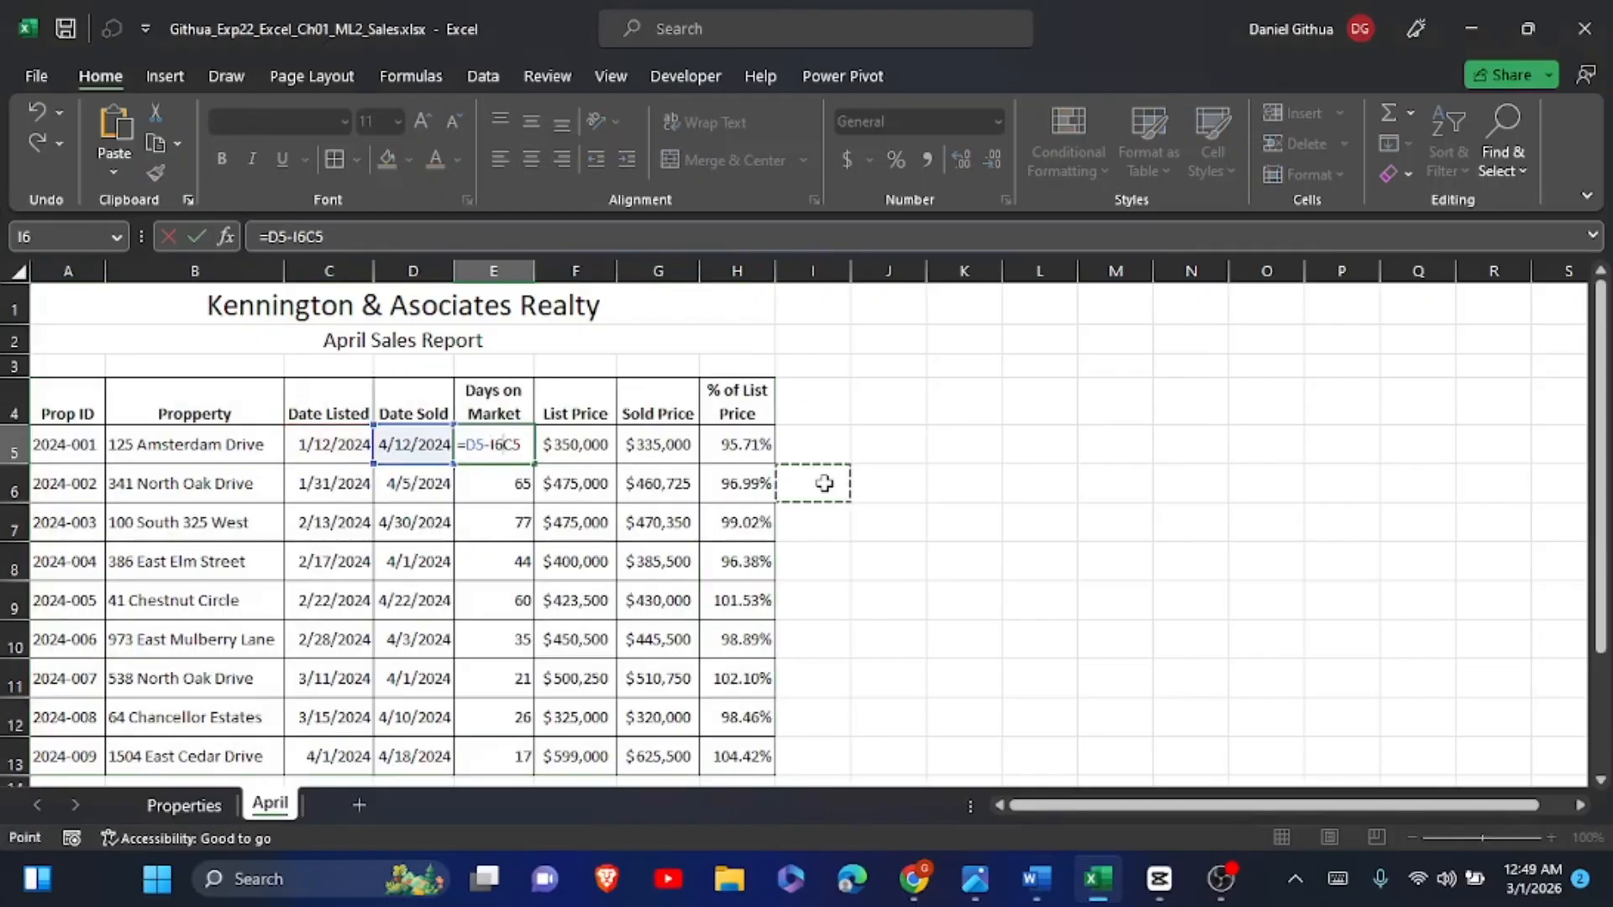
click(175, 242)
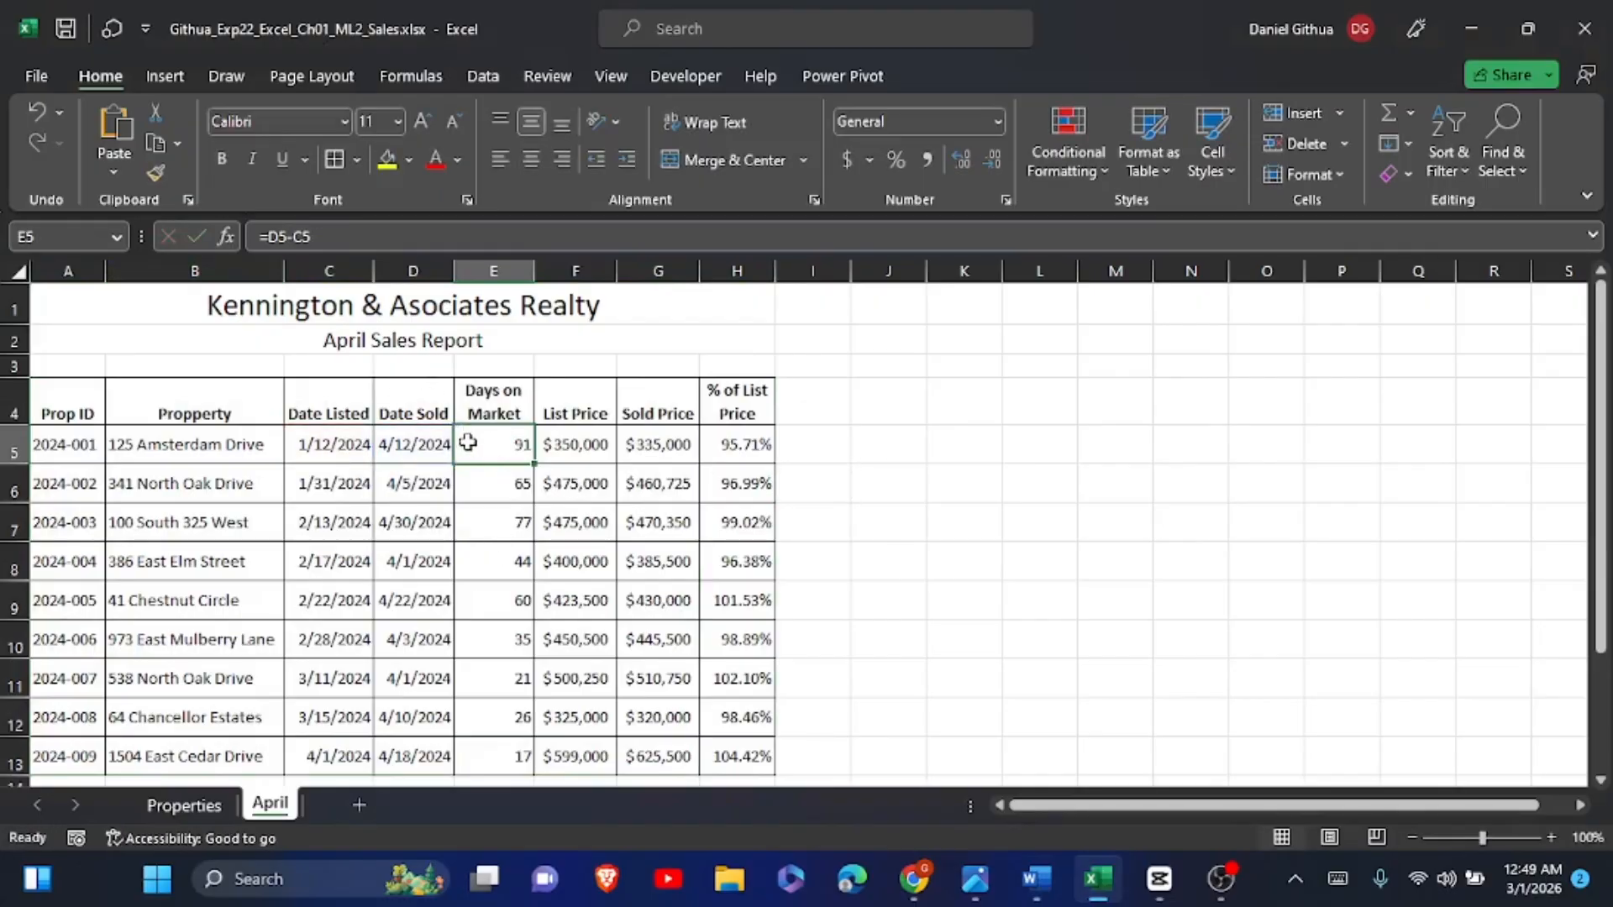
Step: Right-align the Days on Market results in E5:E13 and increase their indent two times
drag(468, 442, 463, 739)
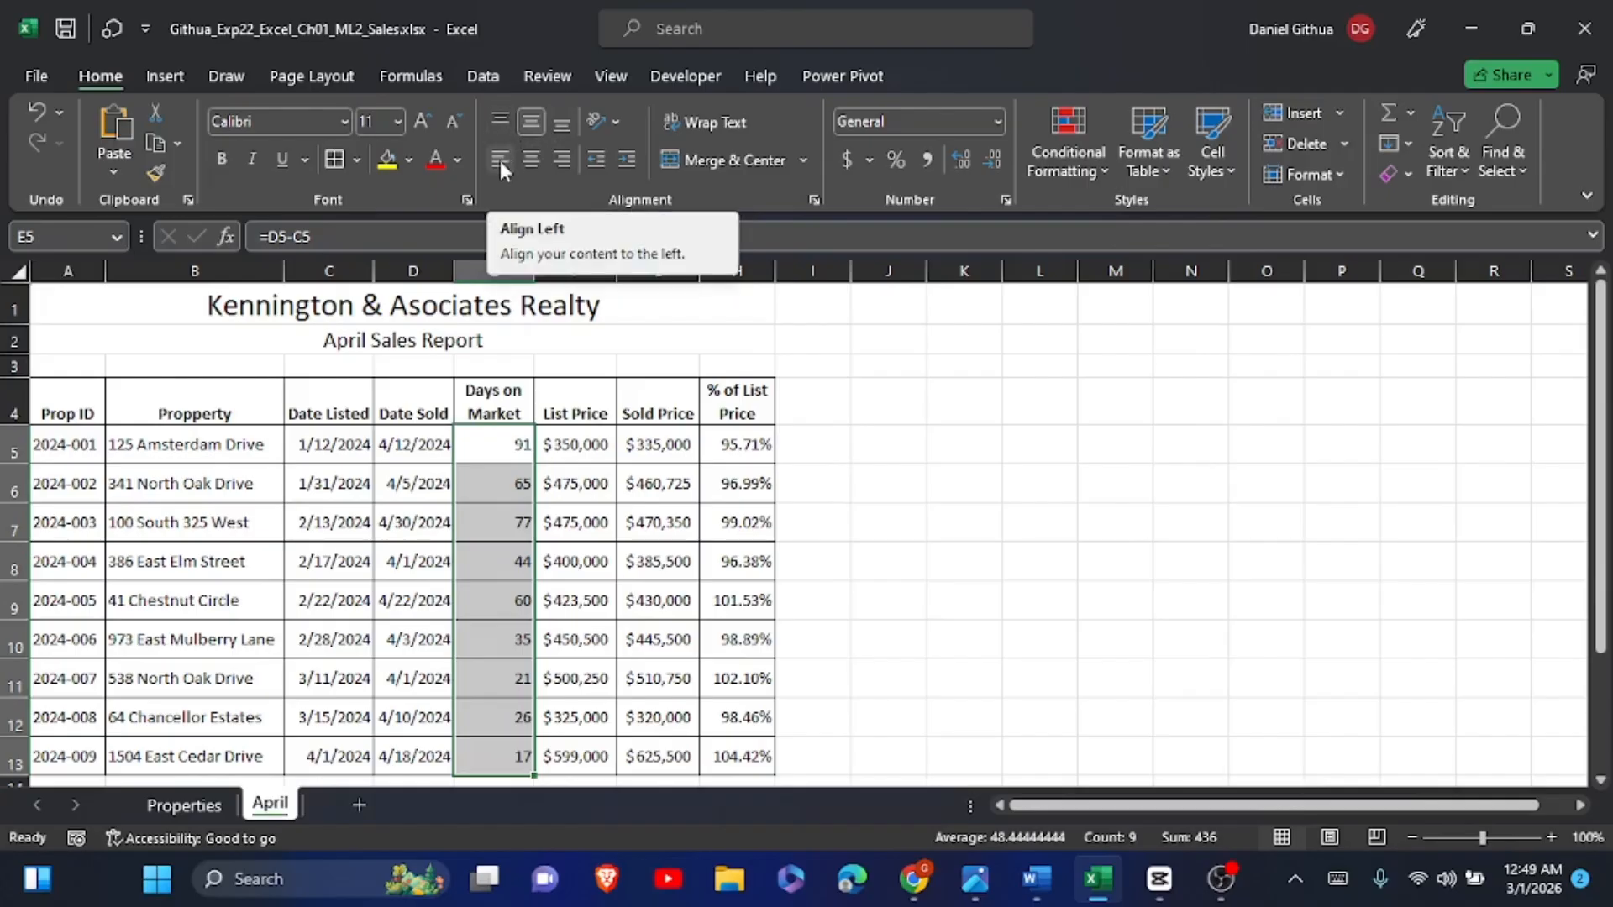
click(566, 163)
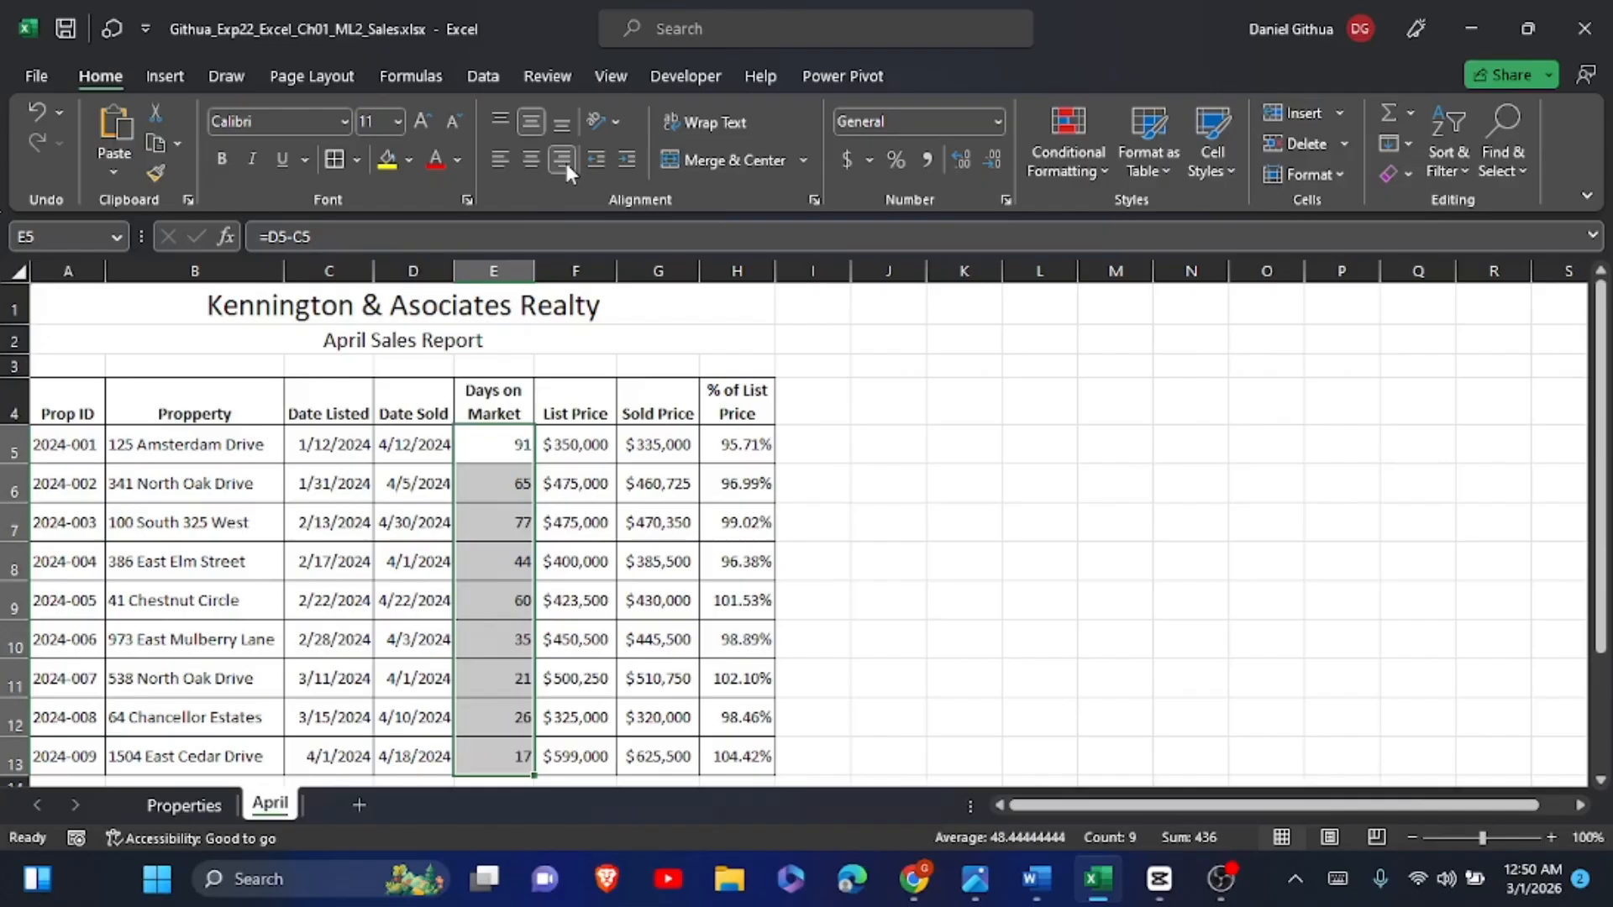
click(632, 156)
click(632, 156)
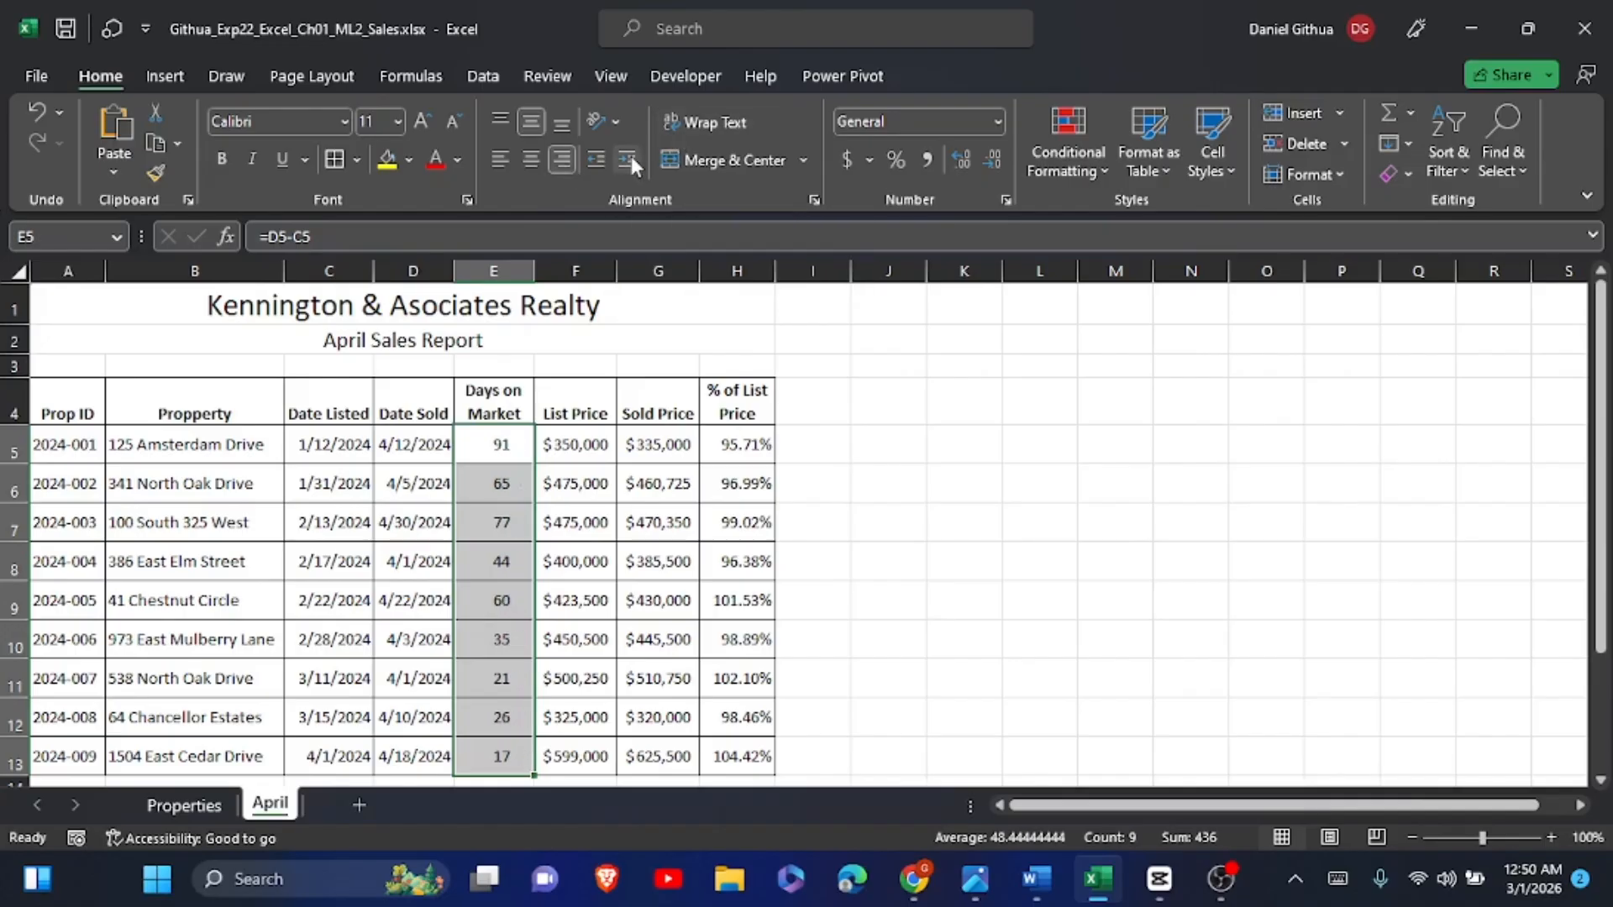
click(861, 508)
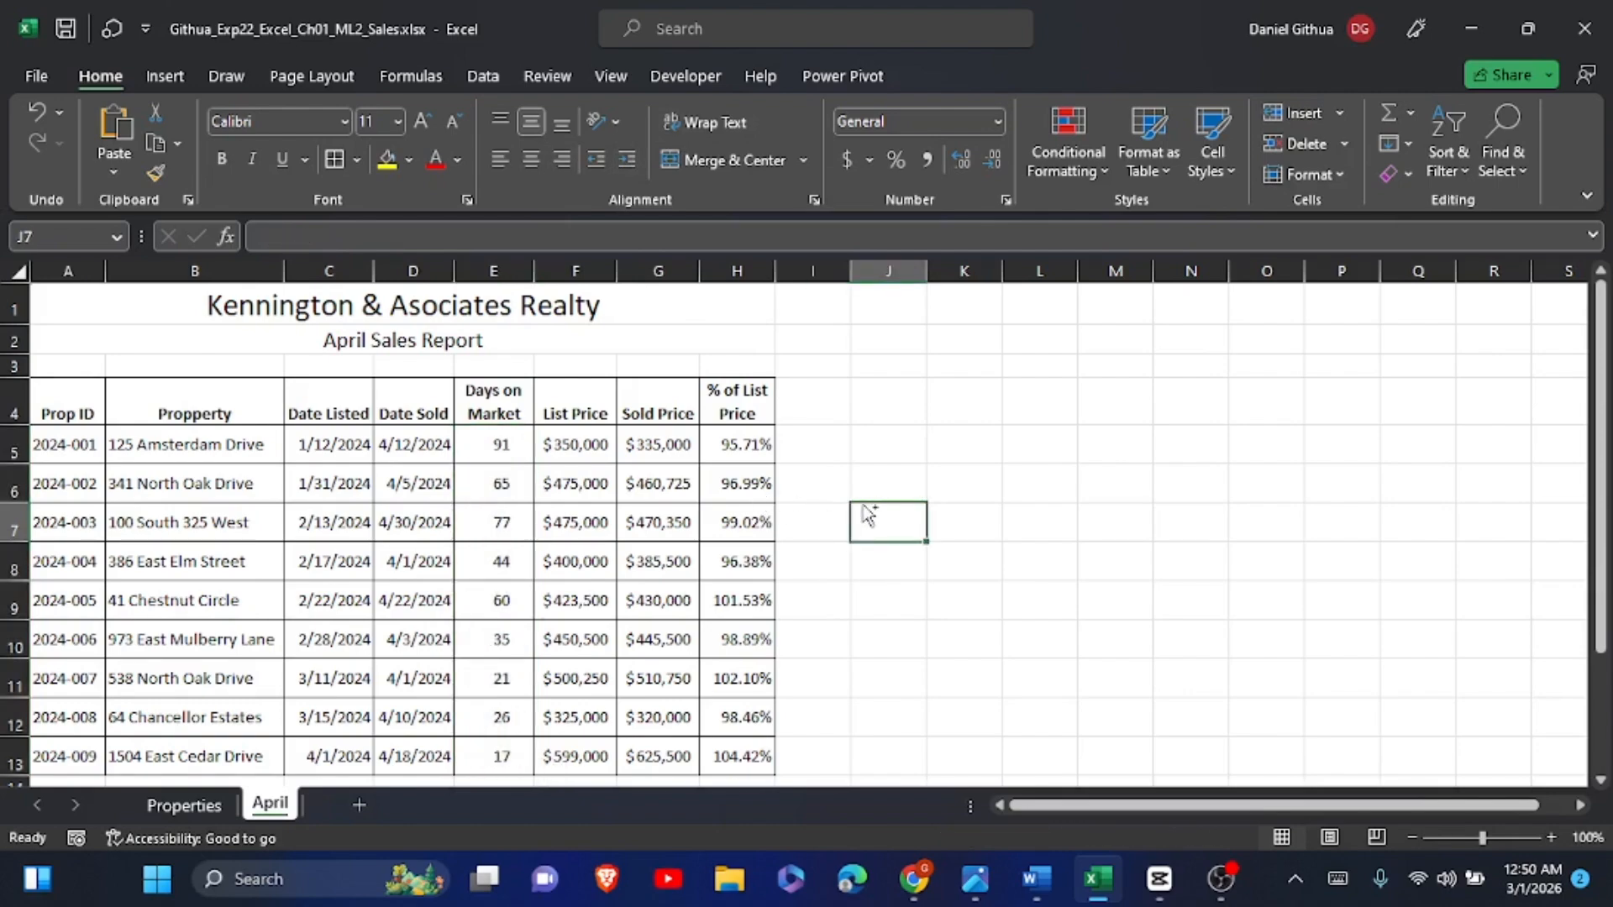
Step: Switch to the Word instructions and highlight the step 14 and step 15 texts in yellow
key(alt+Tab)
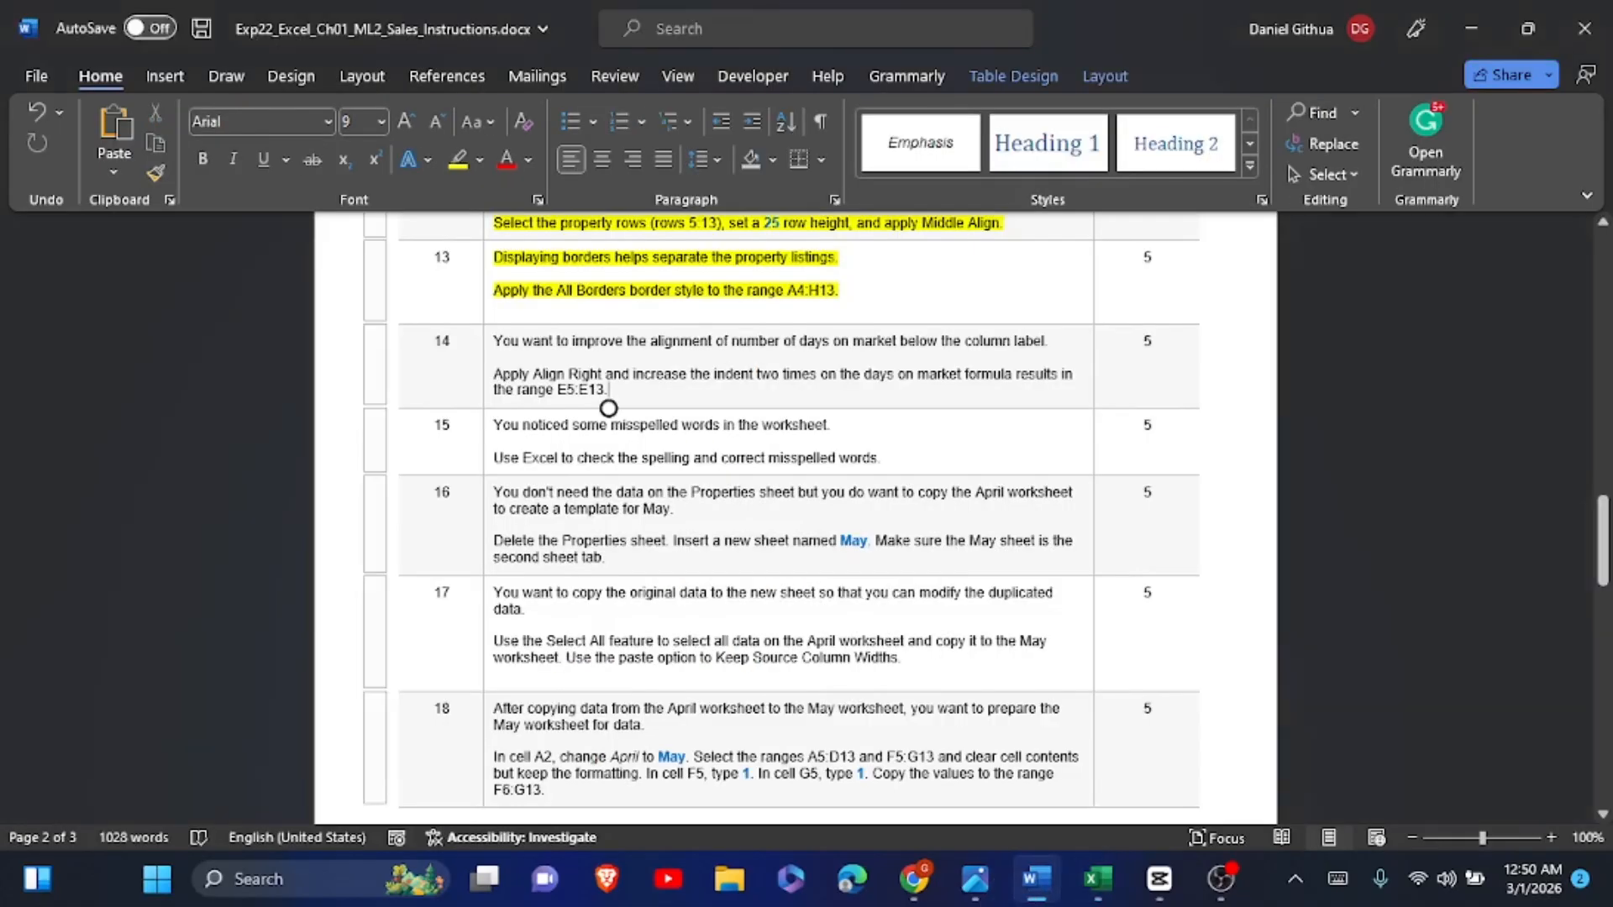
drag(608, 408, 507, 357)
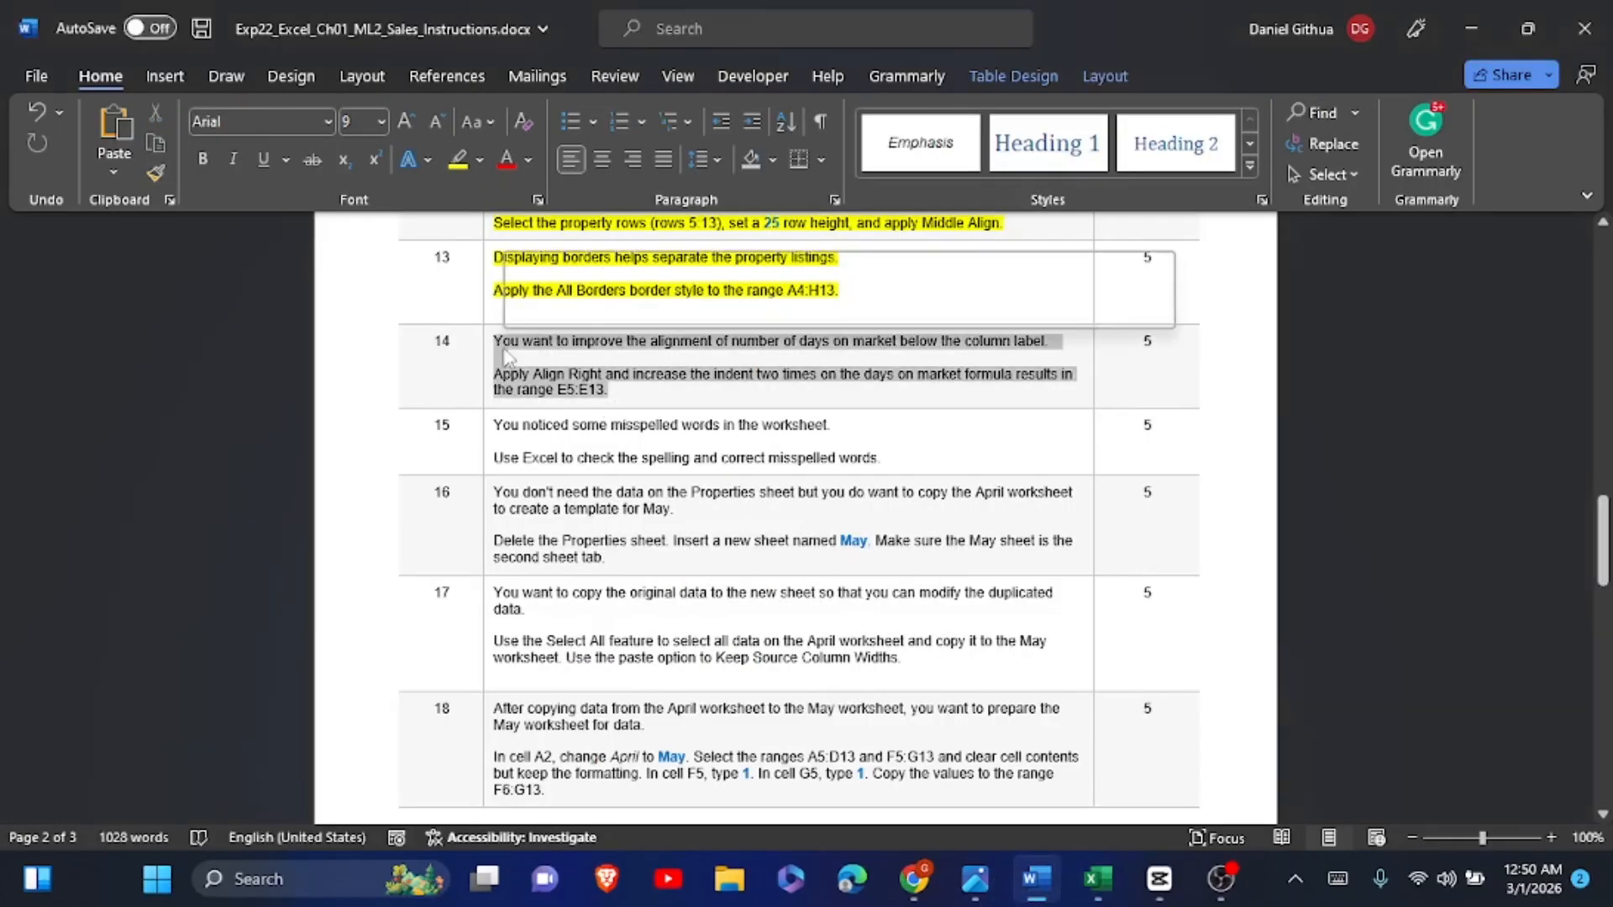
click(607, 306)
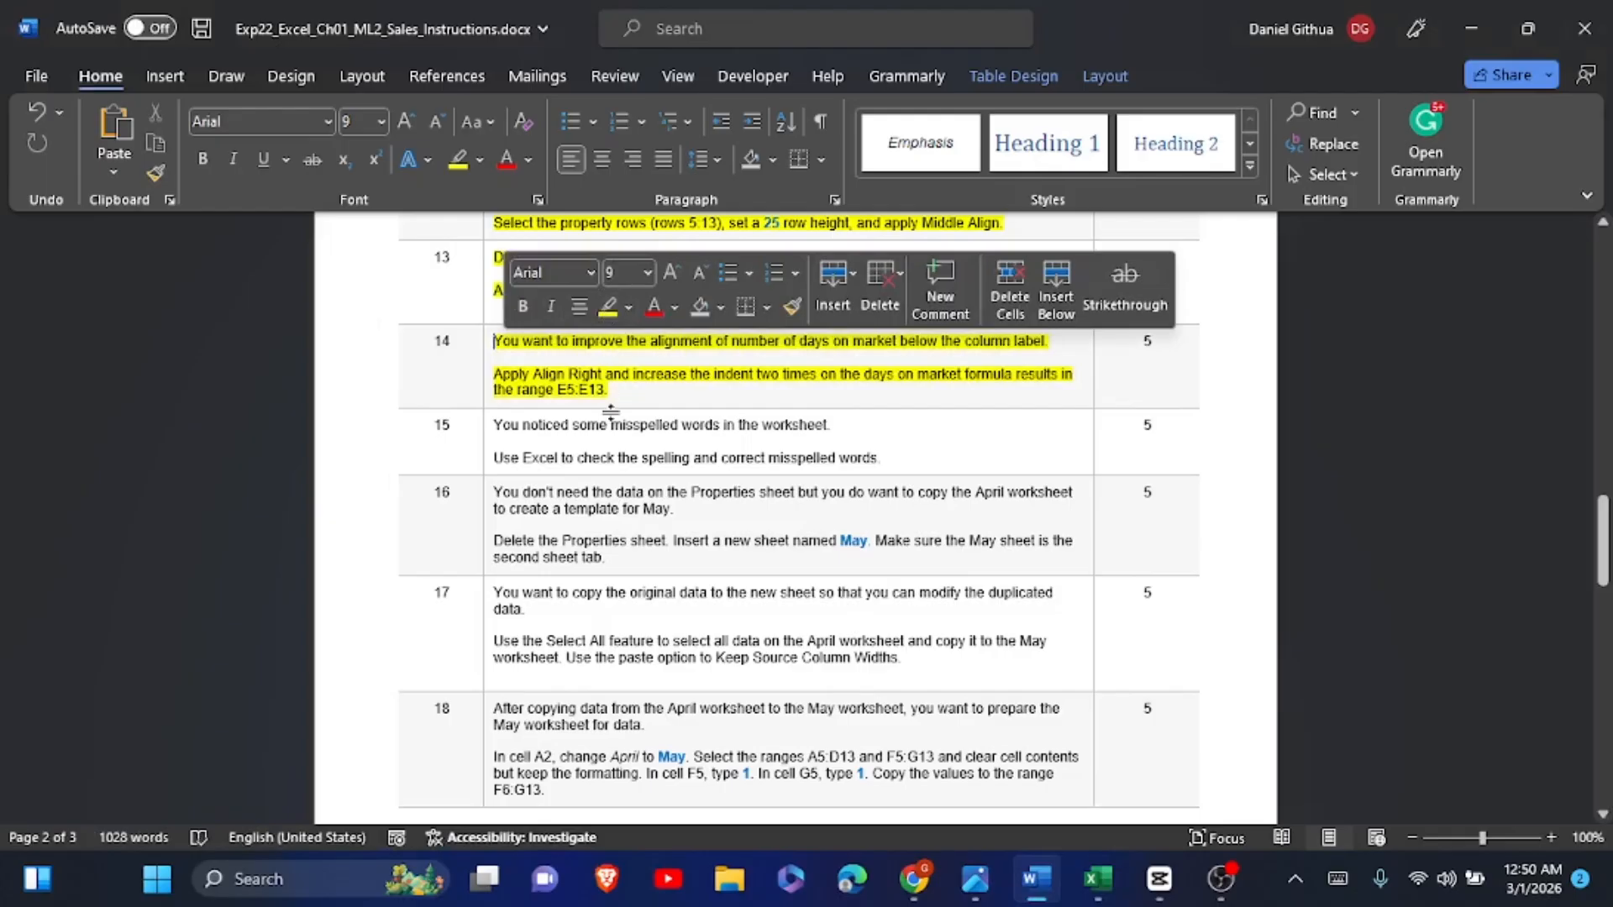
click(622, 439)
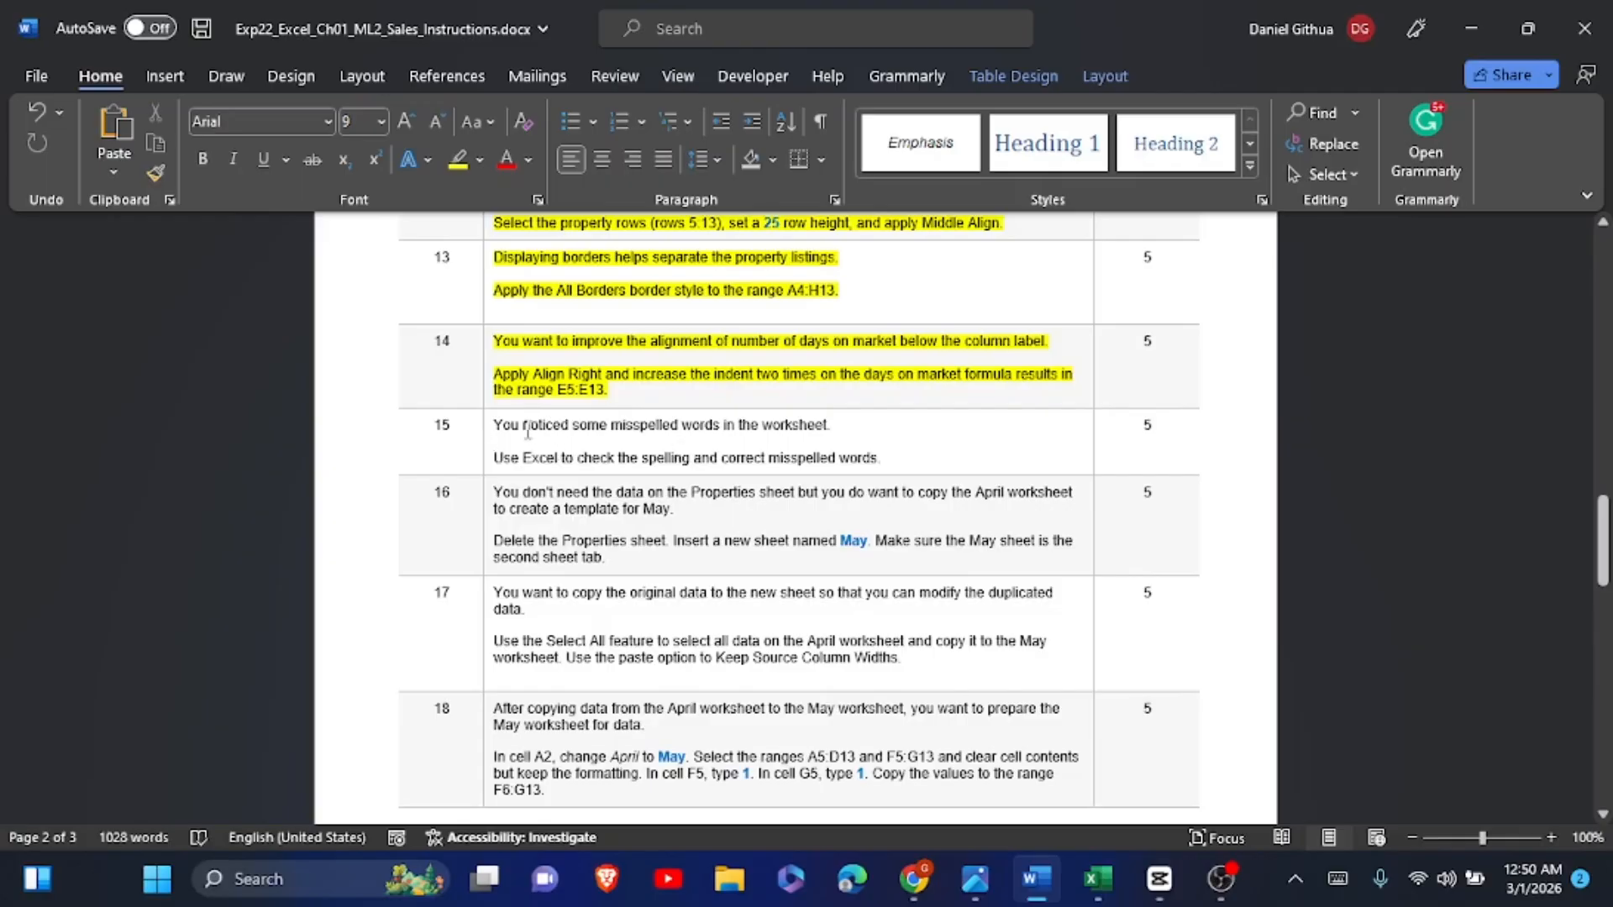
drag(494, 425, 830, 430)
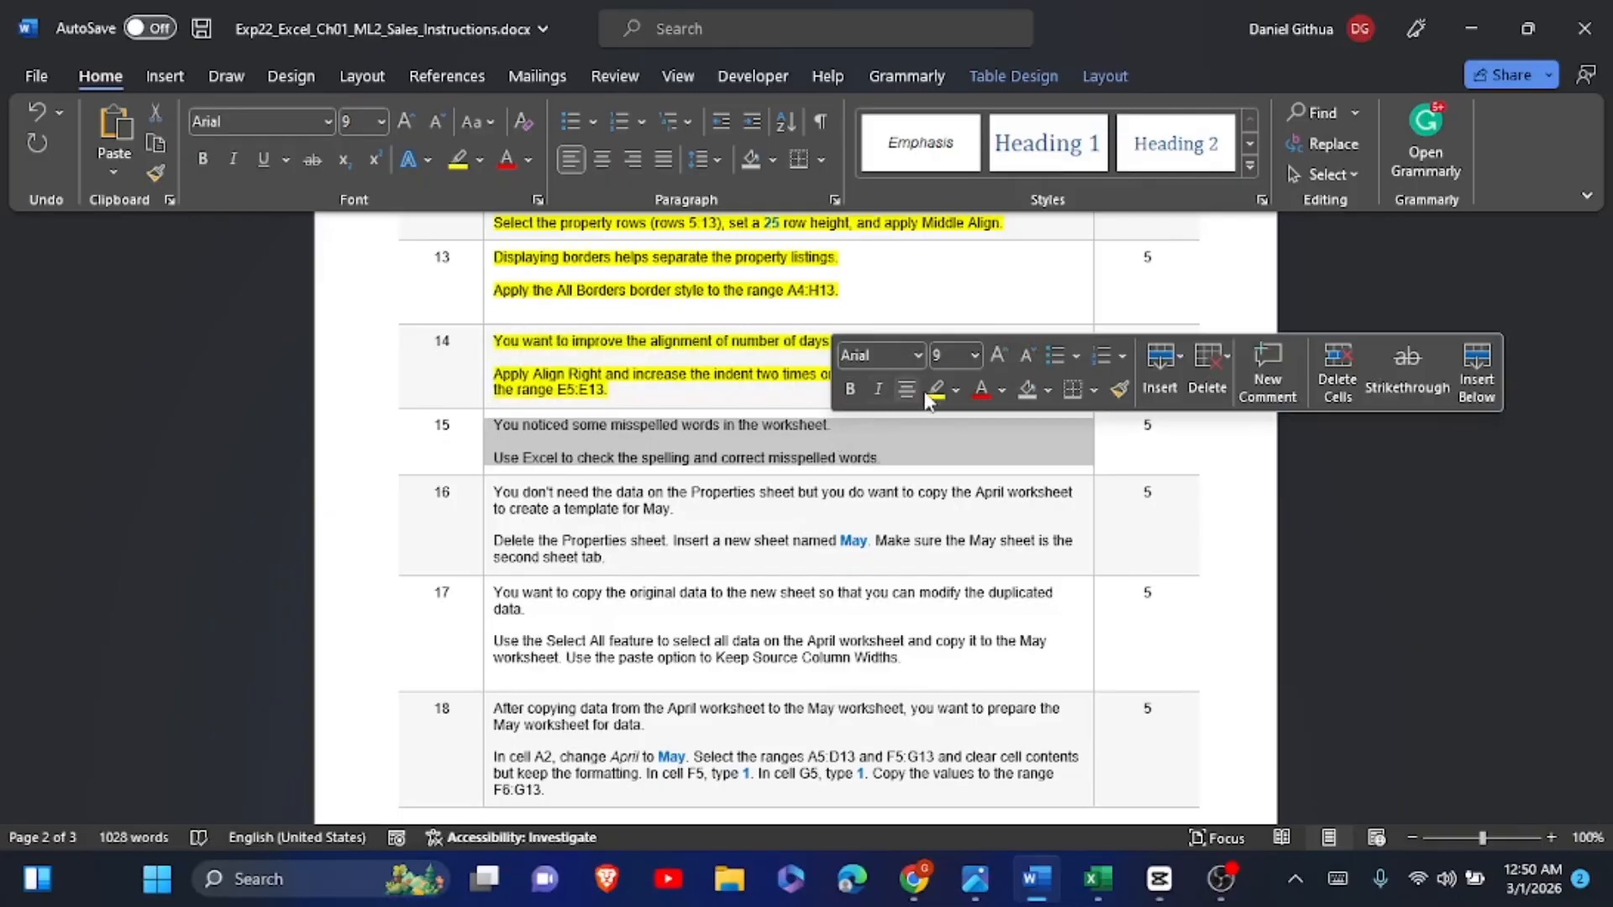
click(931, 392)
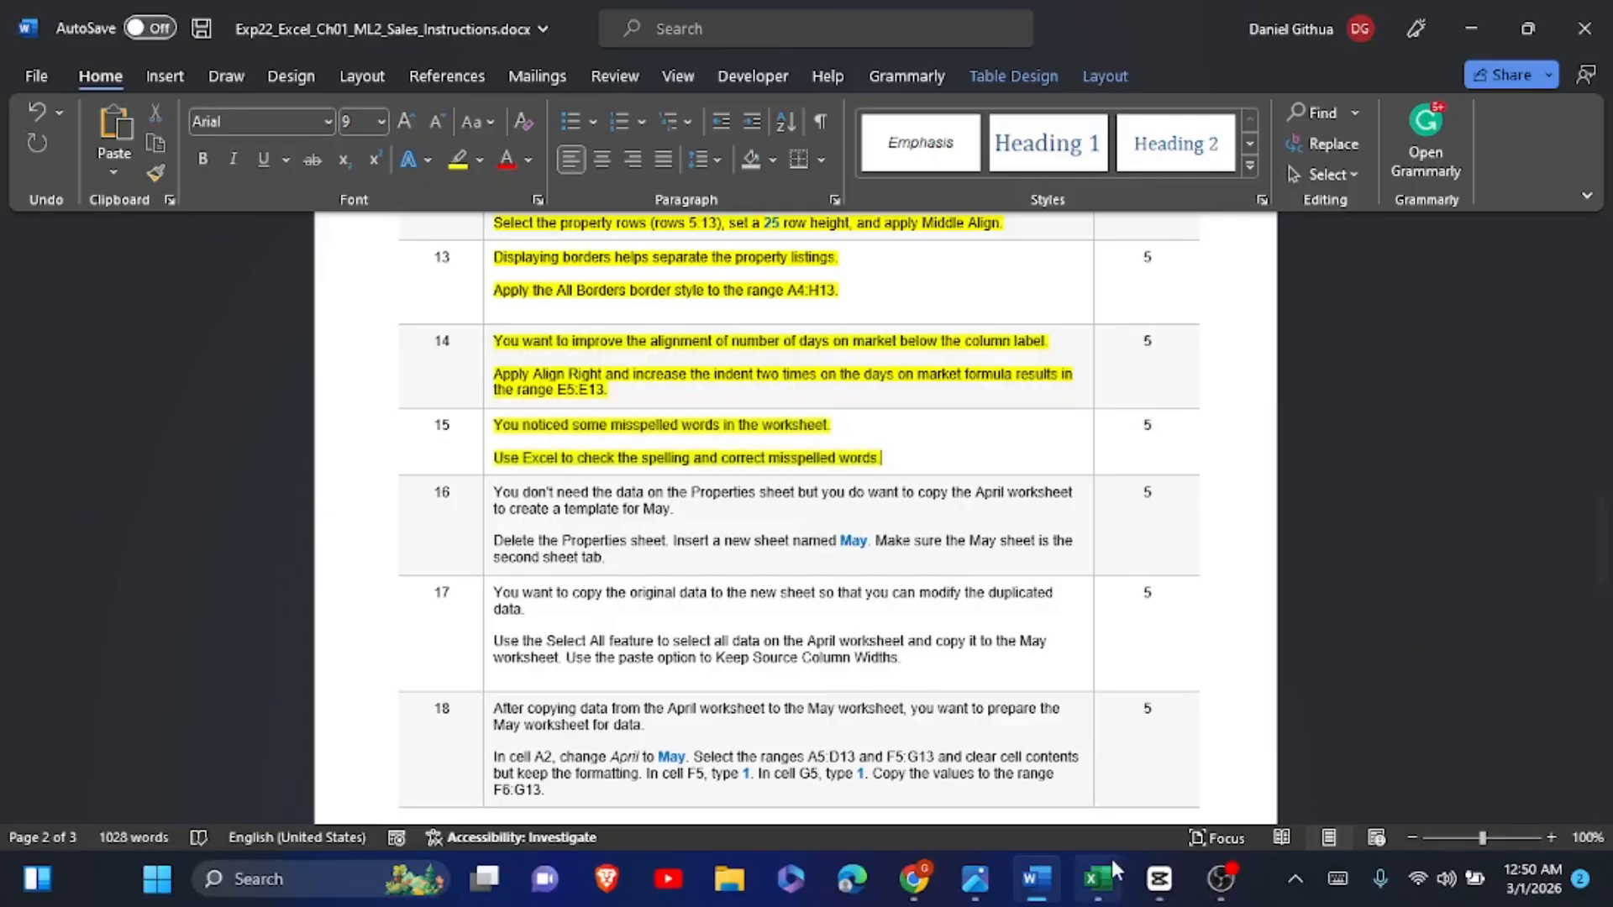
Step: Switch to Excel and spell-check the April sheet, ignoring all instances of Kennington and correcting the misspellings to Associates and Property
click(1097, 878)
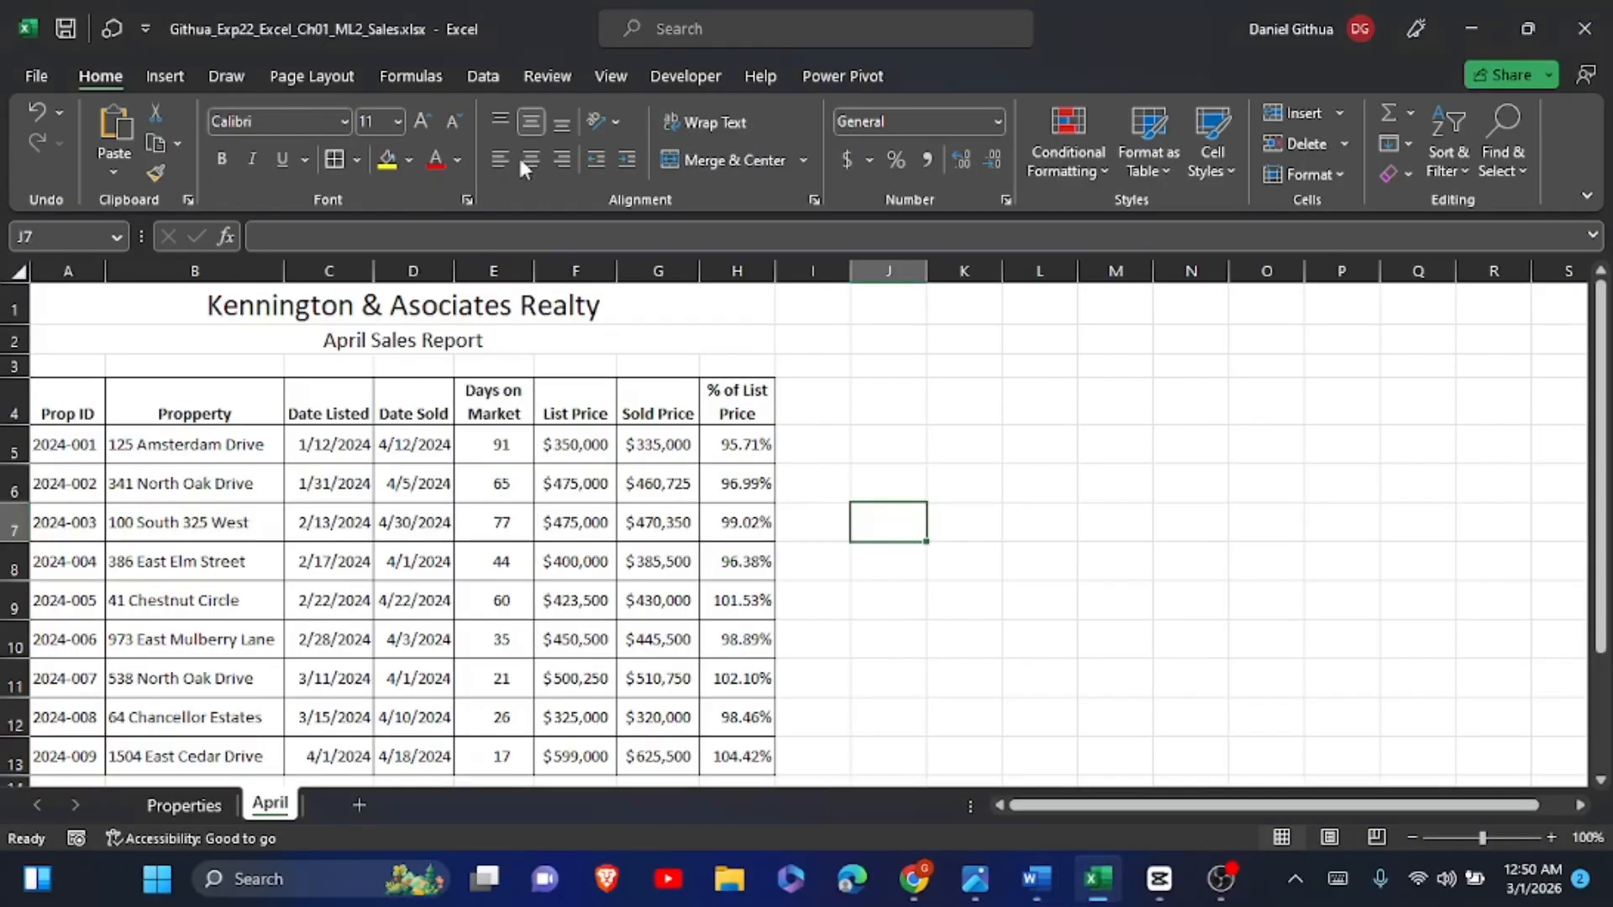
click(547, 77)
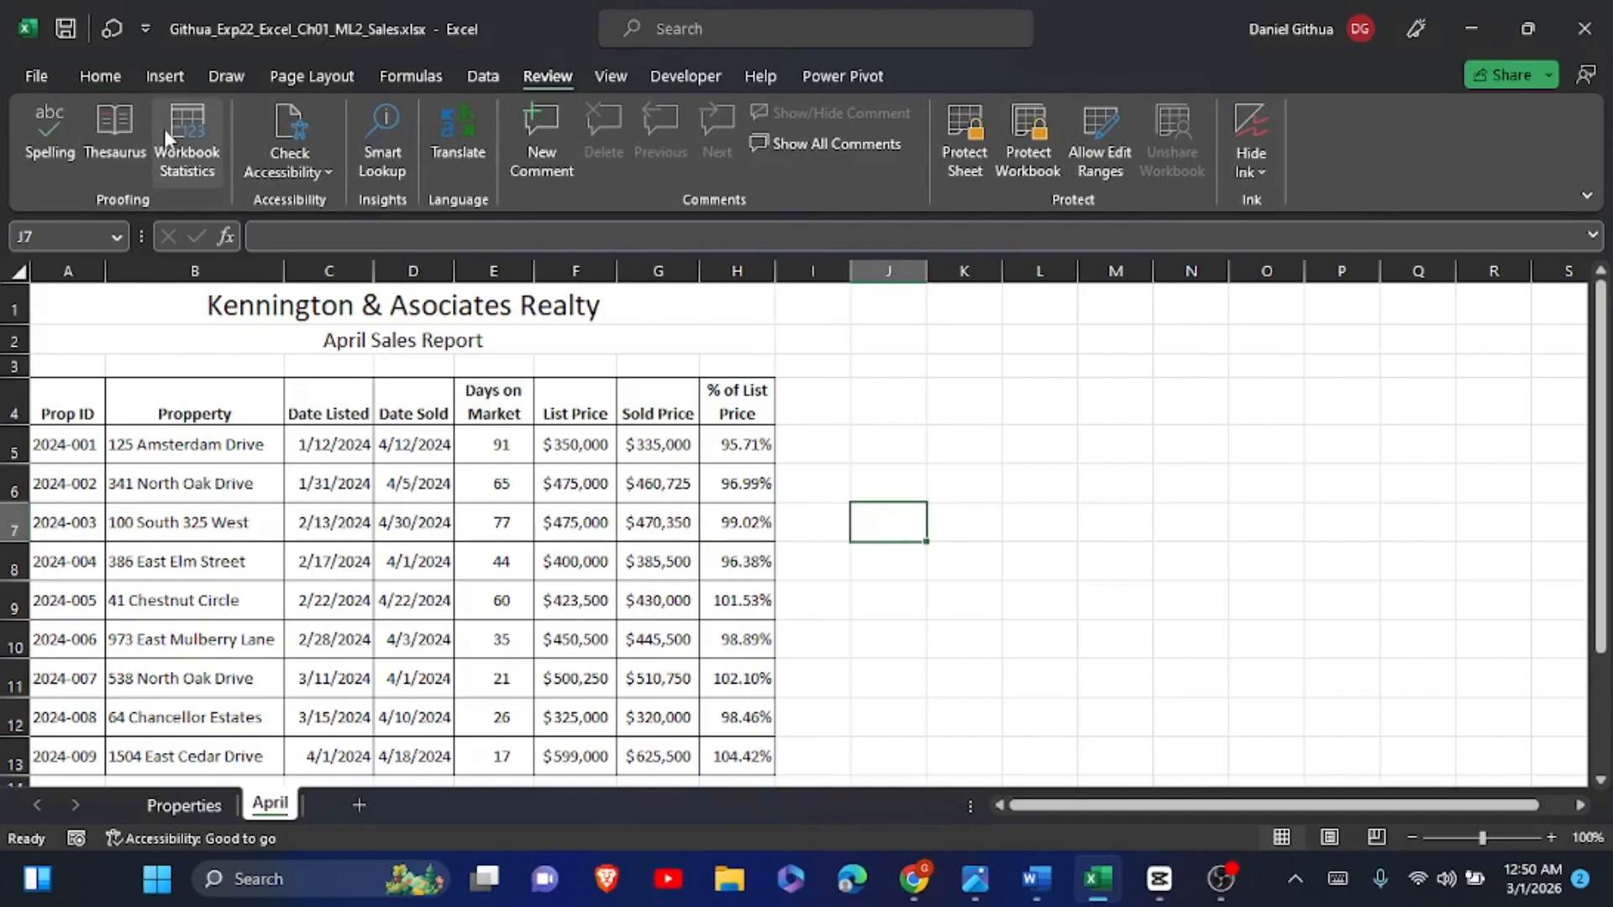
click(52, 156)
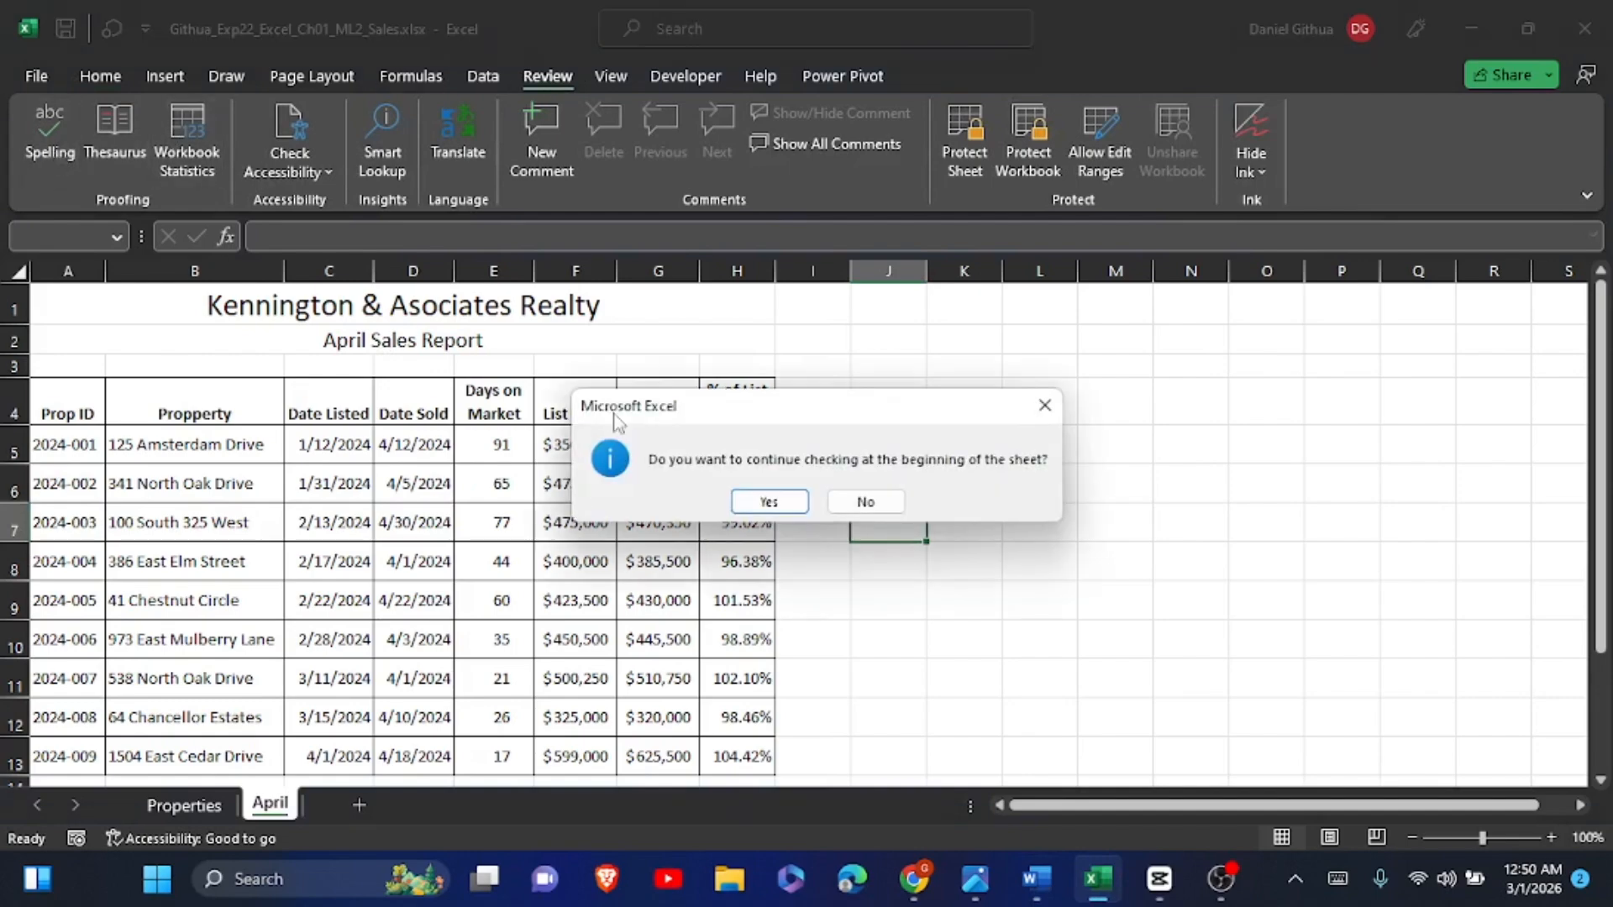
click(769, 502)
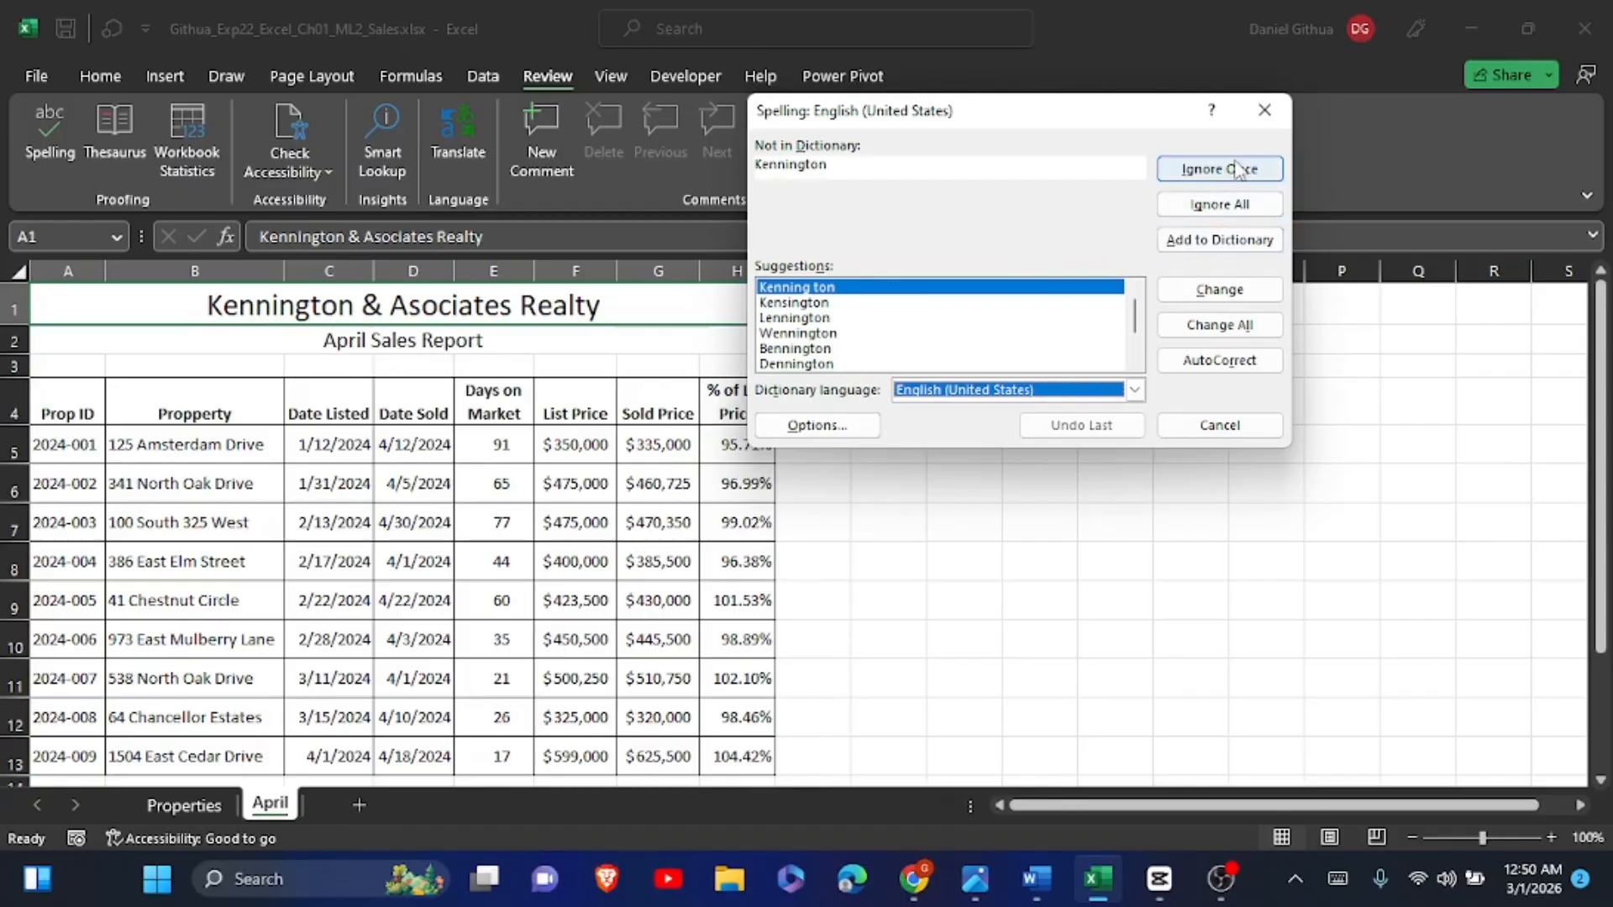
click(1226, 208)
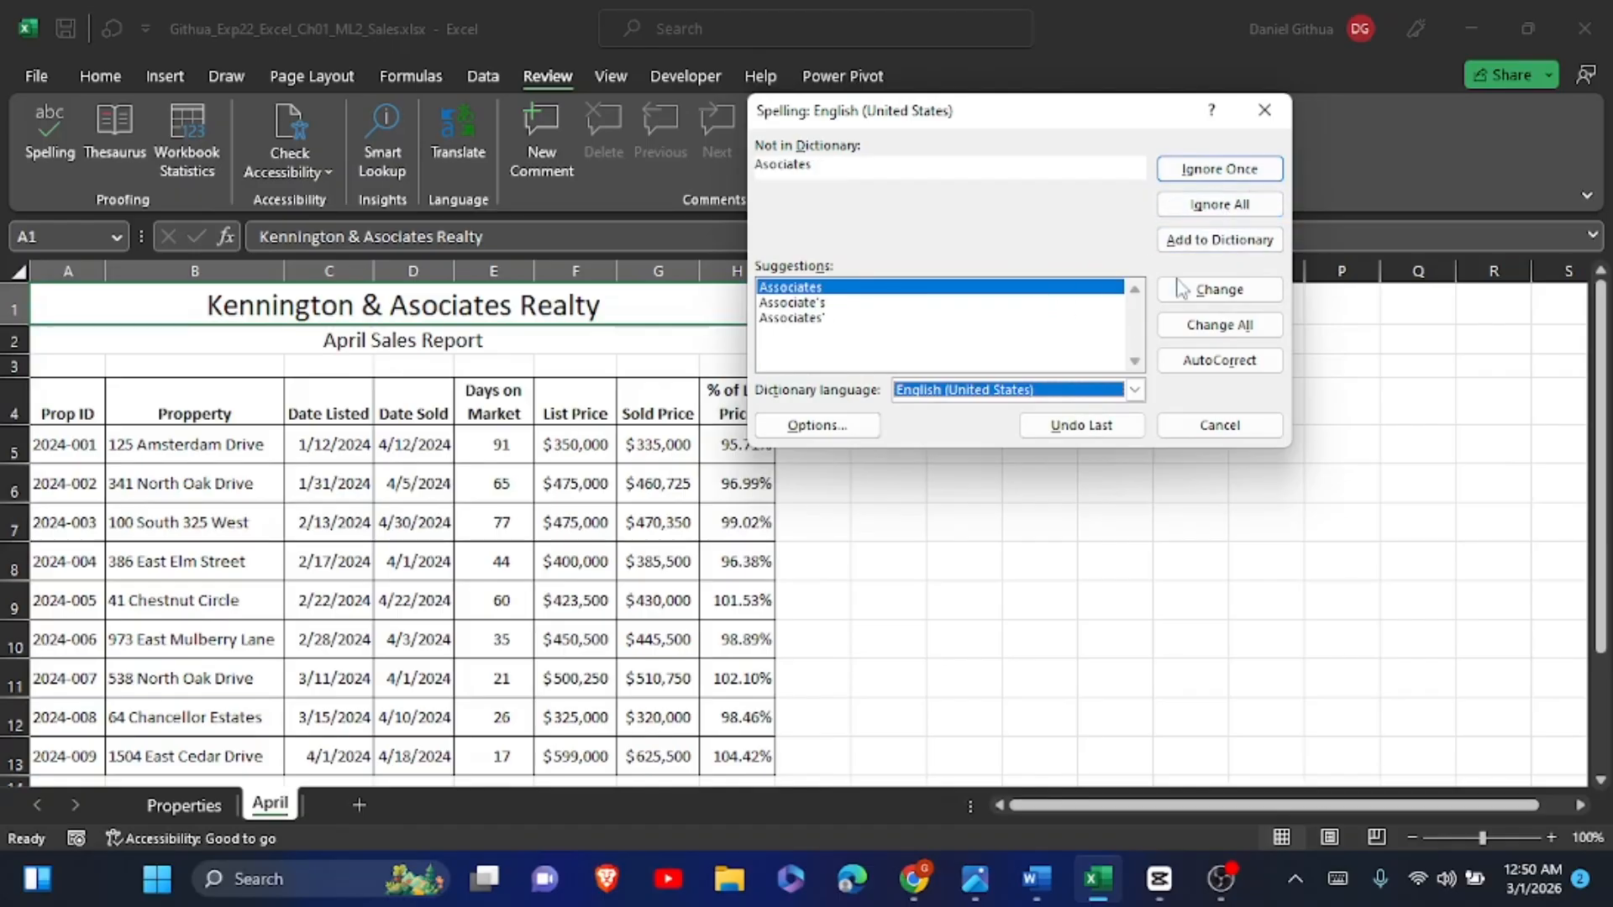
click(1224, 291)
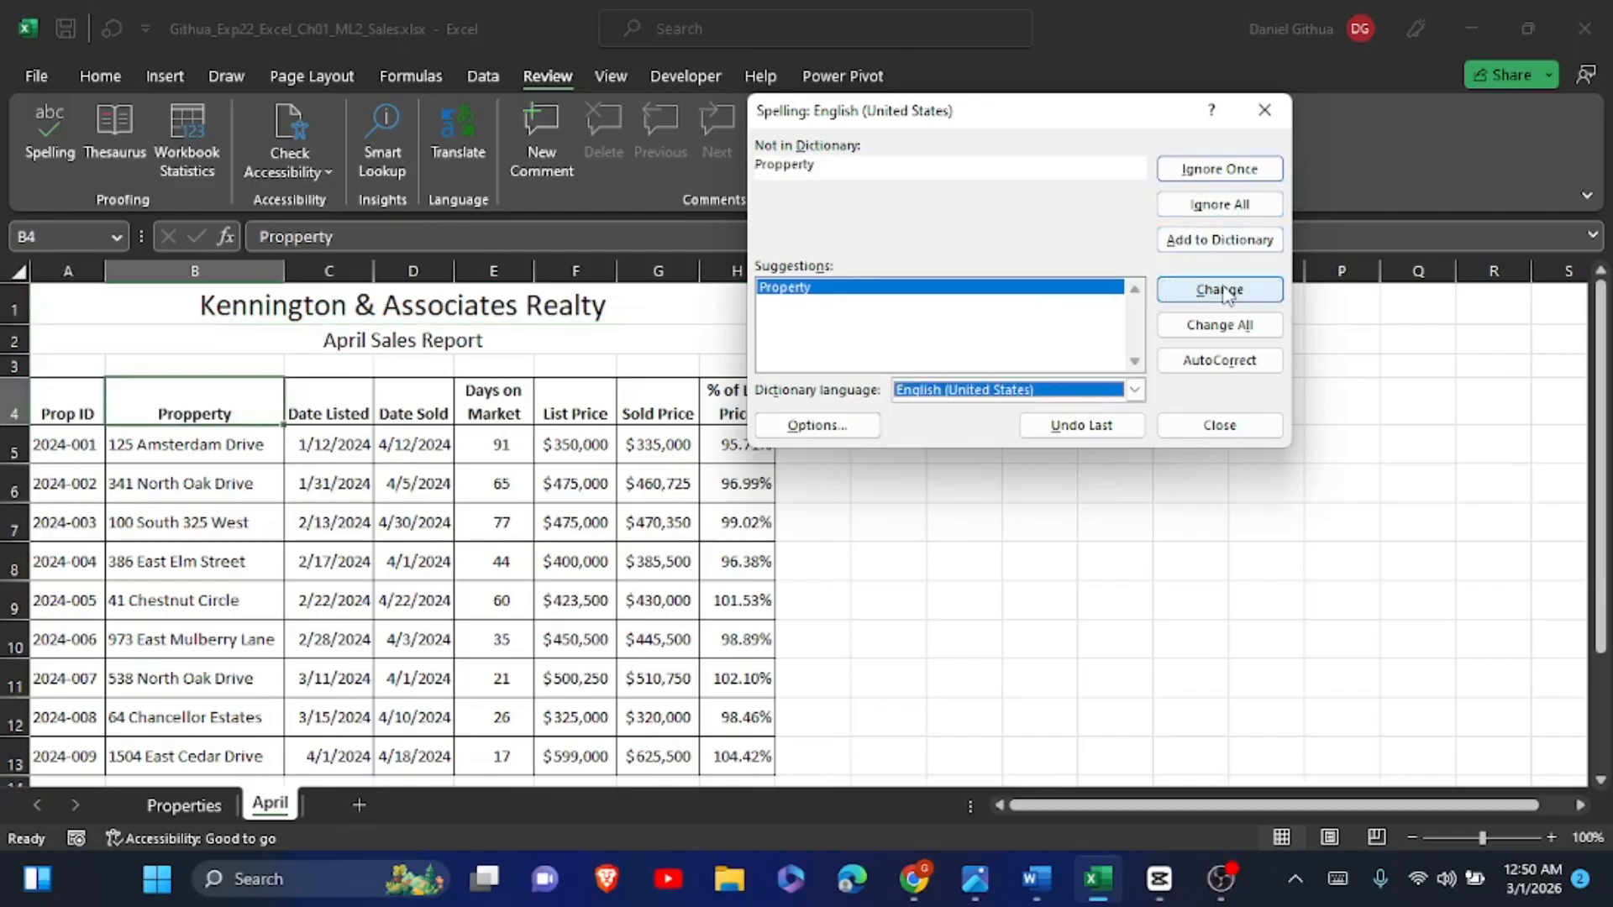
click(1222, 291)
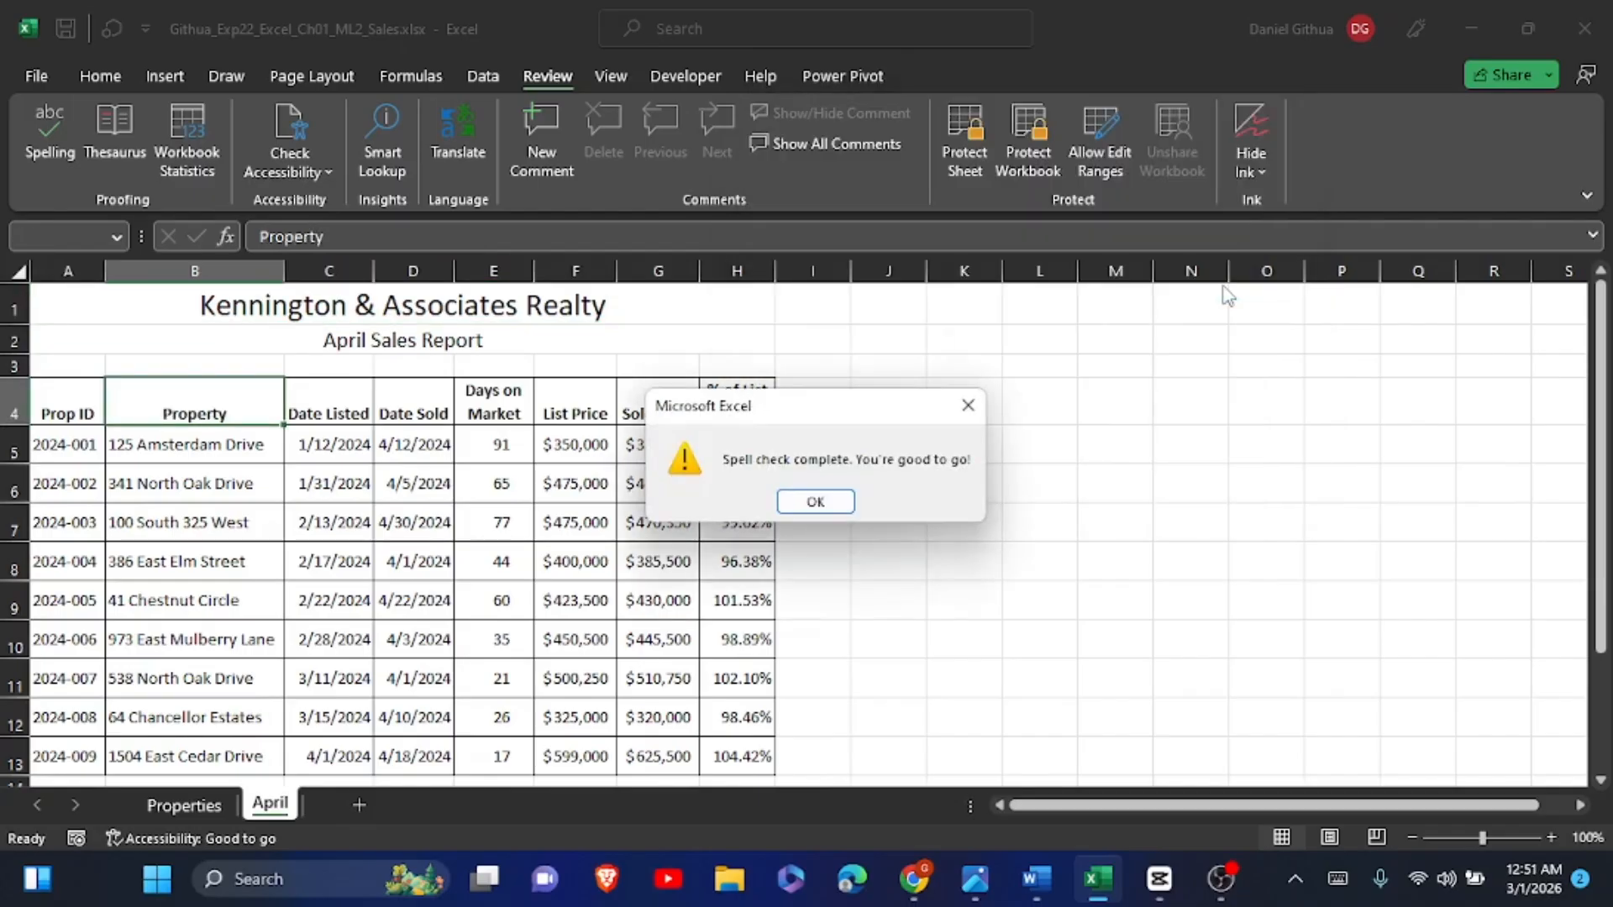
click(836, 502)
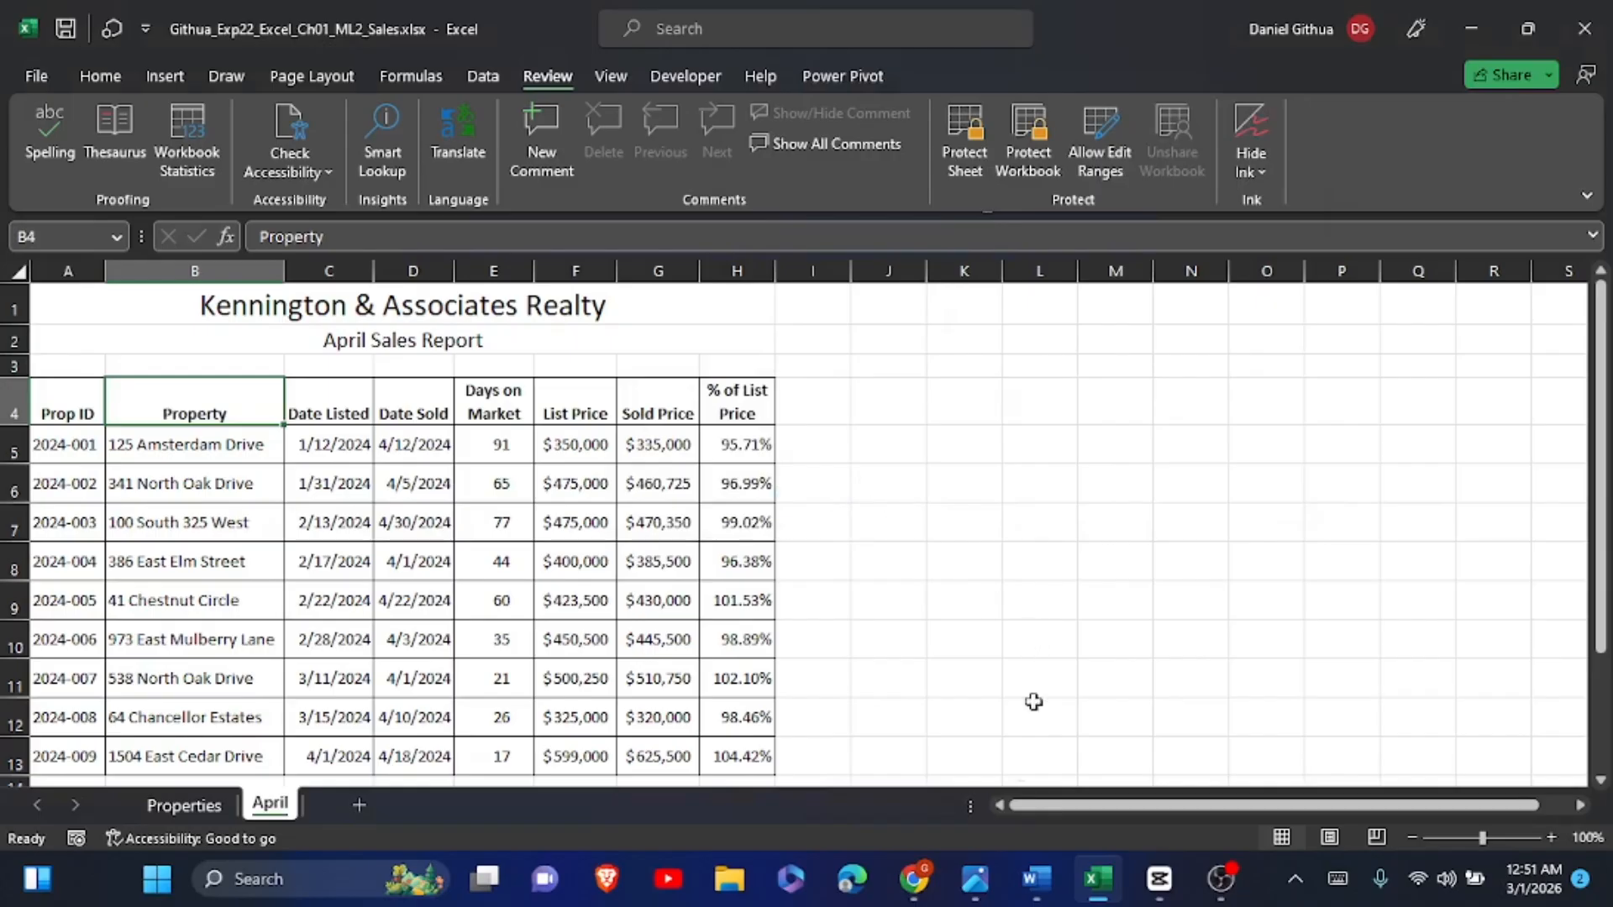
Step: Read step 16 in the Word instructions, return to Excel and delete the Properties sheet
mouse_move(986, 874)
mouse_move(1002, 792)
key(alt+Tab)
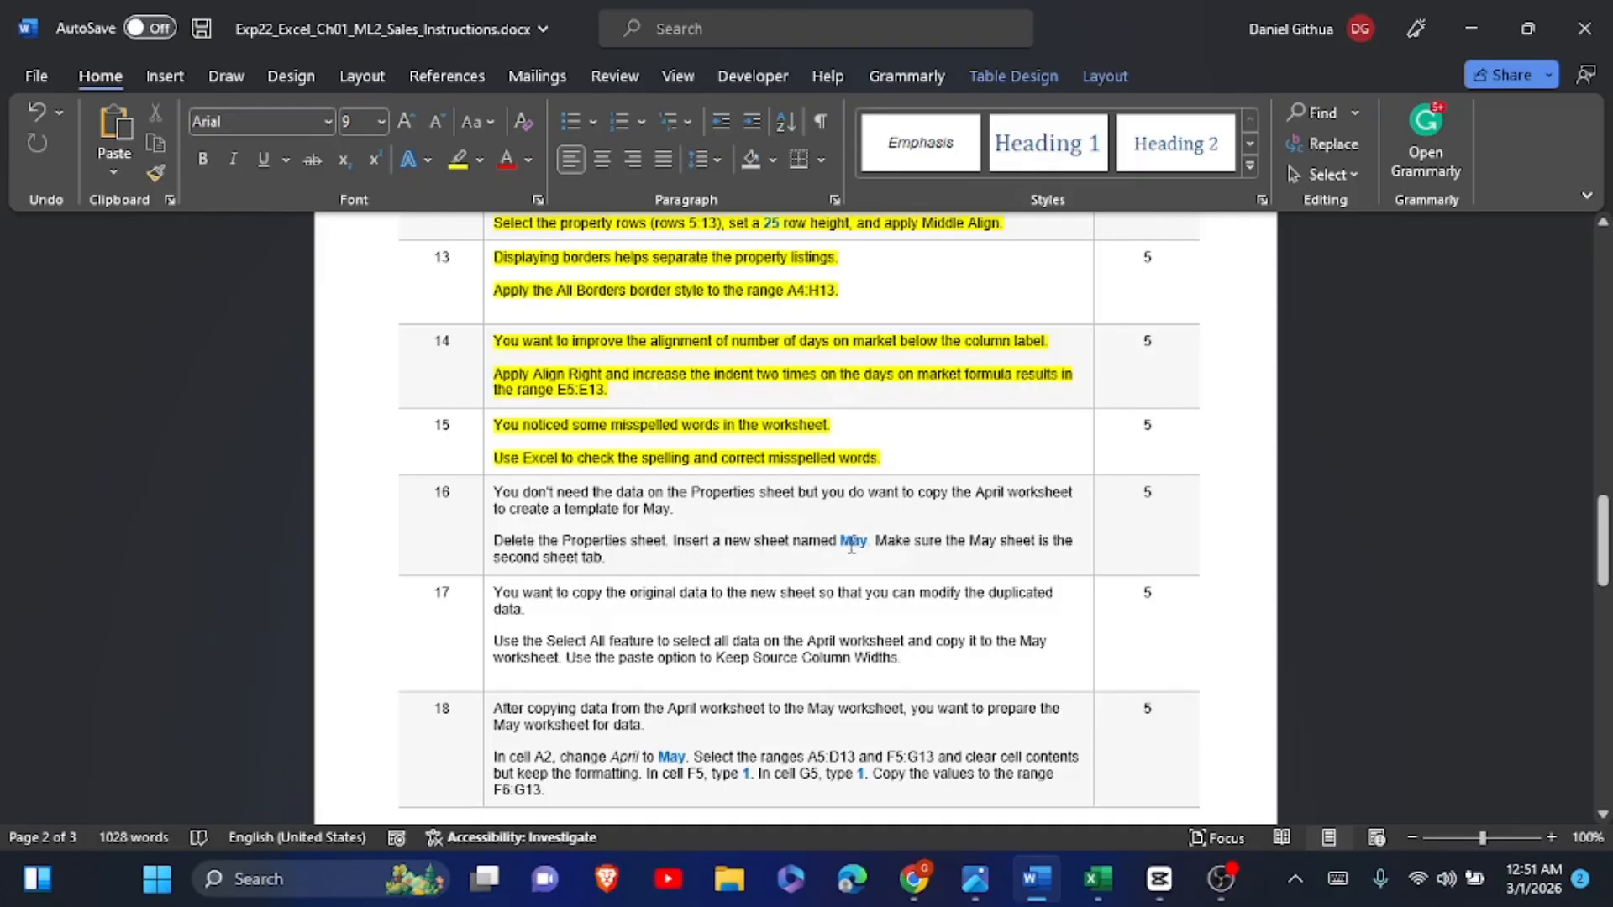
drag(843, 542, 866, 548)
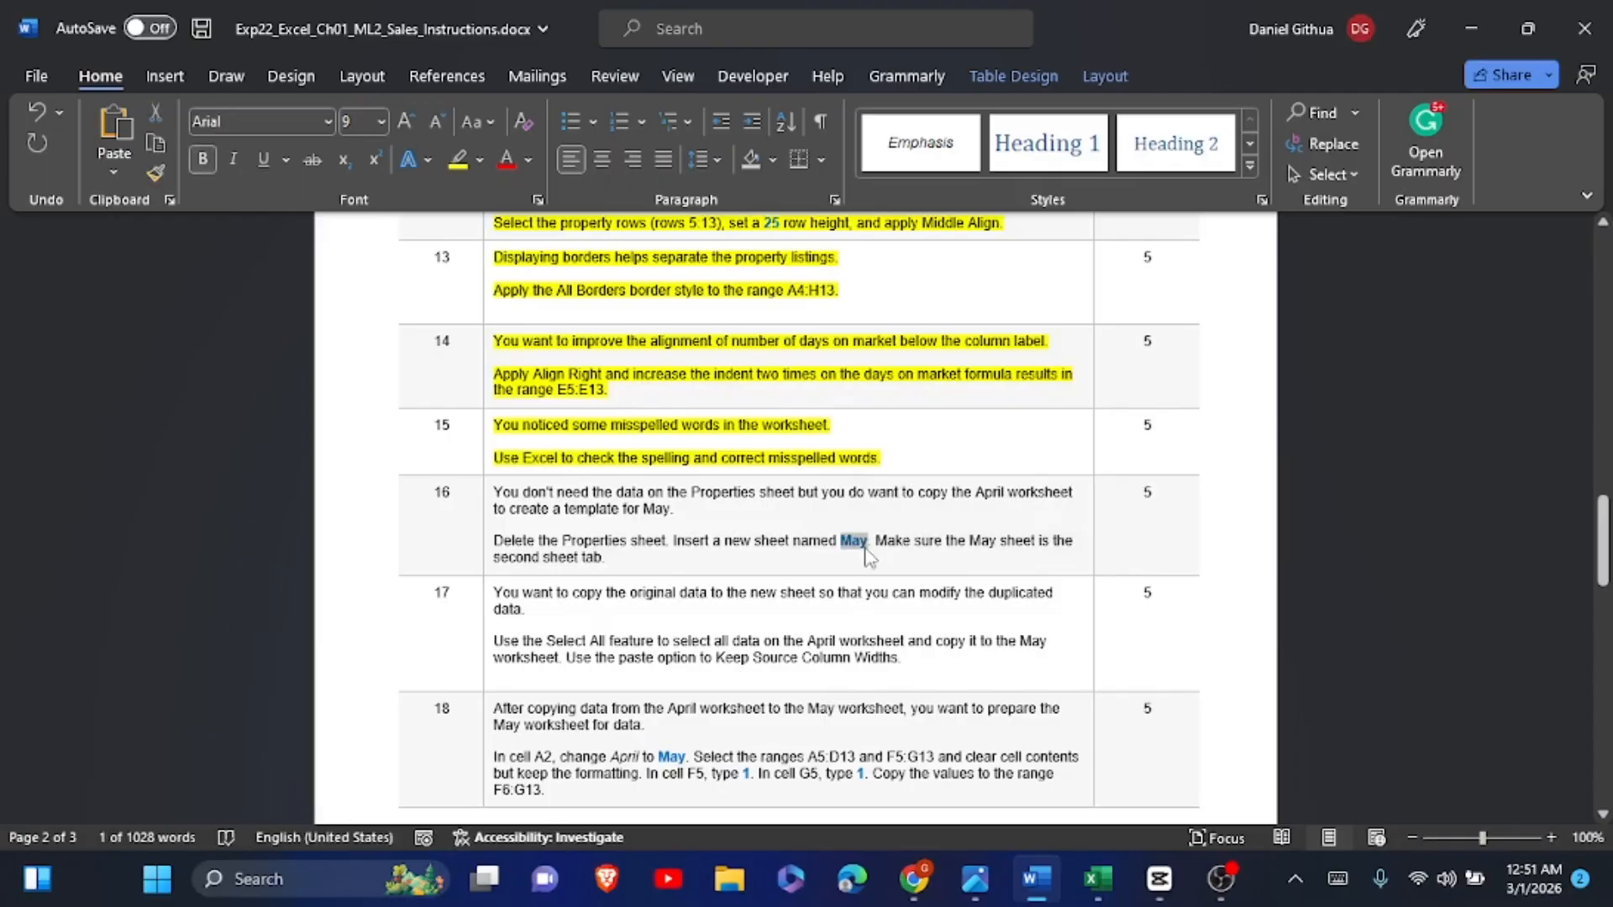
click(1098, 878)
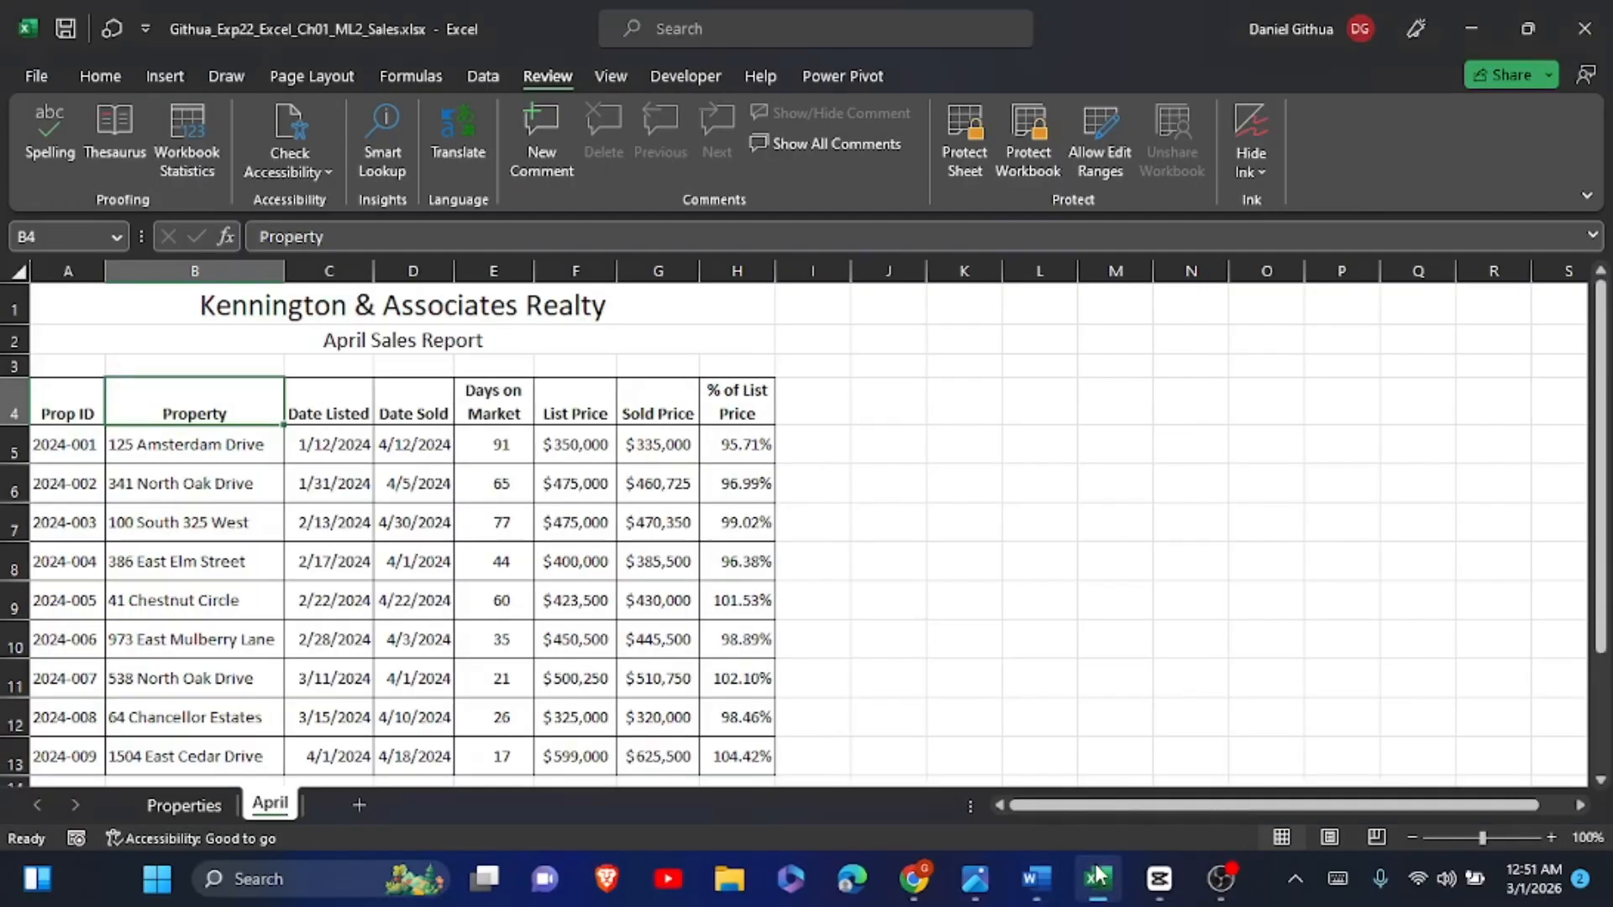
click(216, 805)
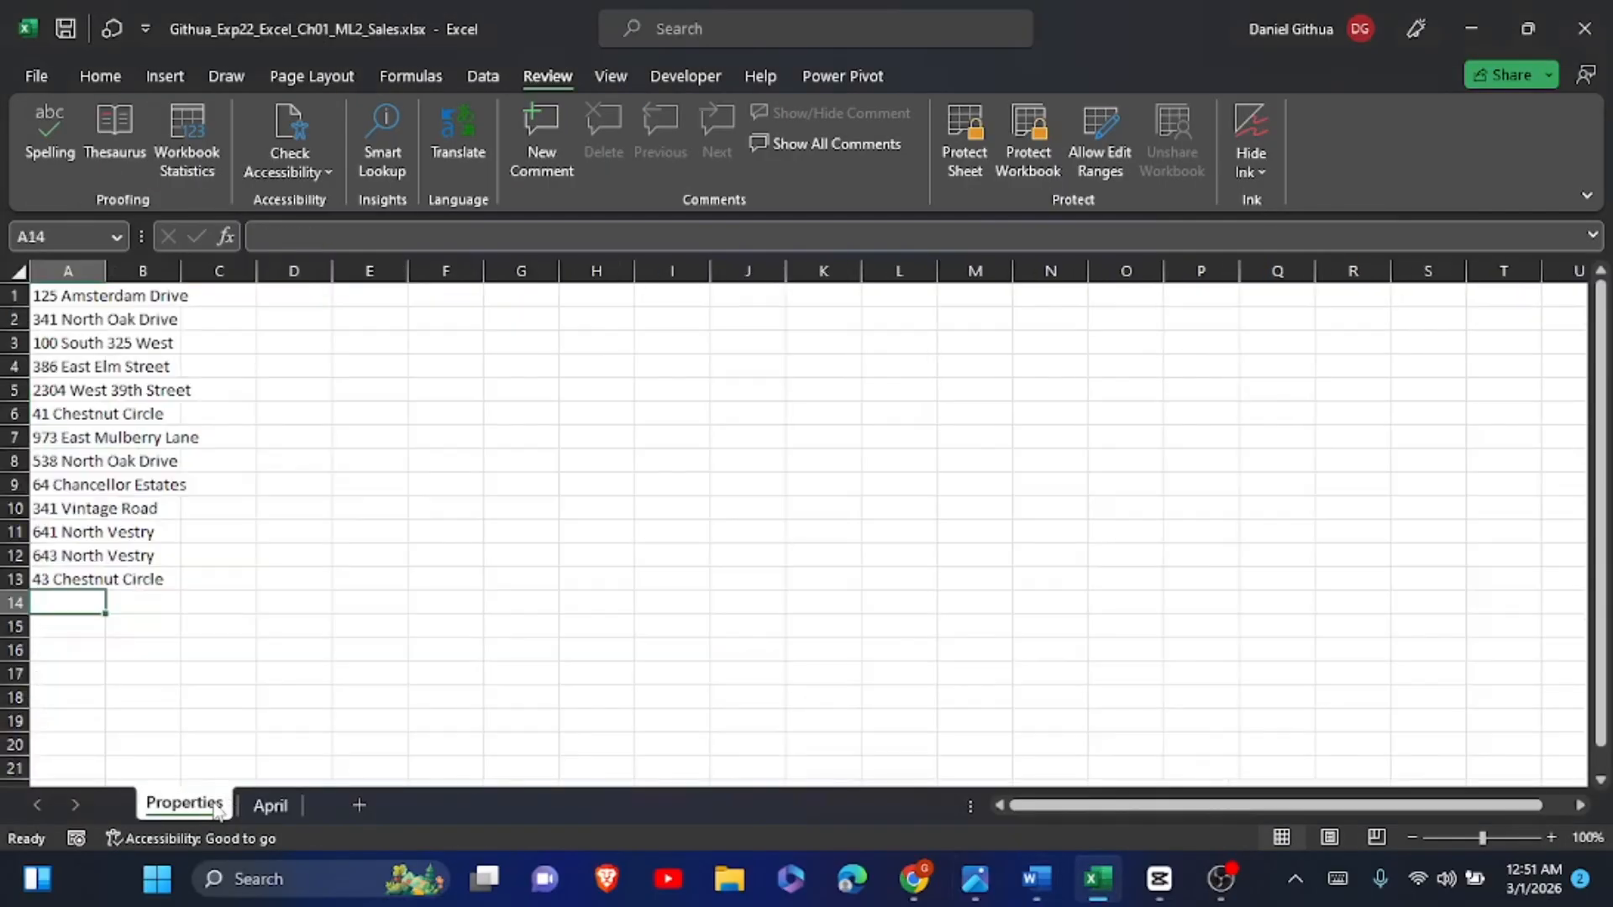
right_click(218, 809)
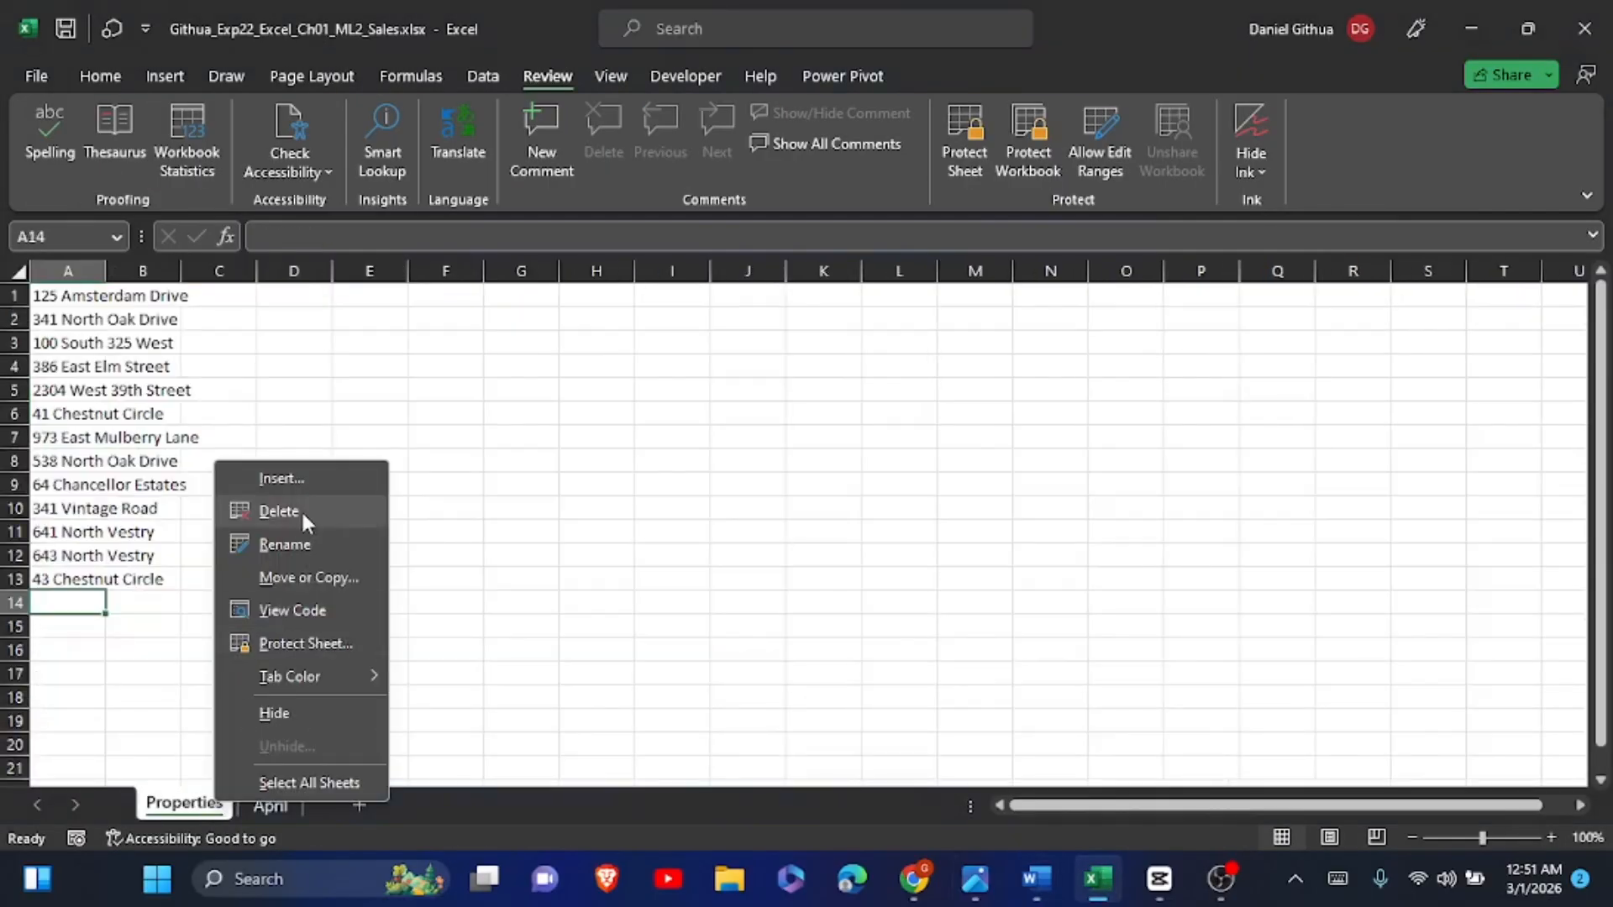
click(300, 509)
click(766, 502)
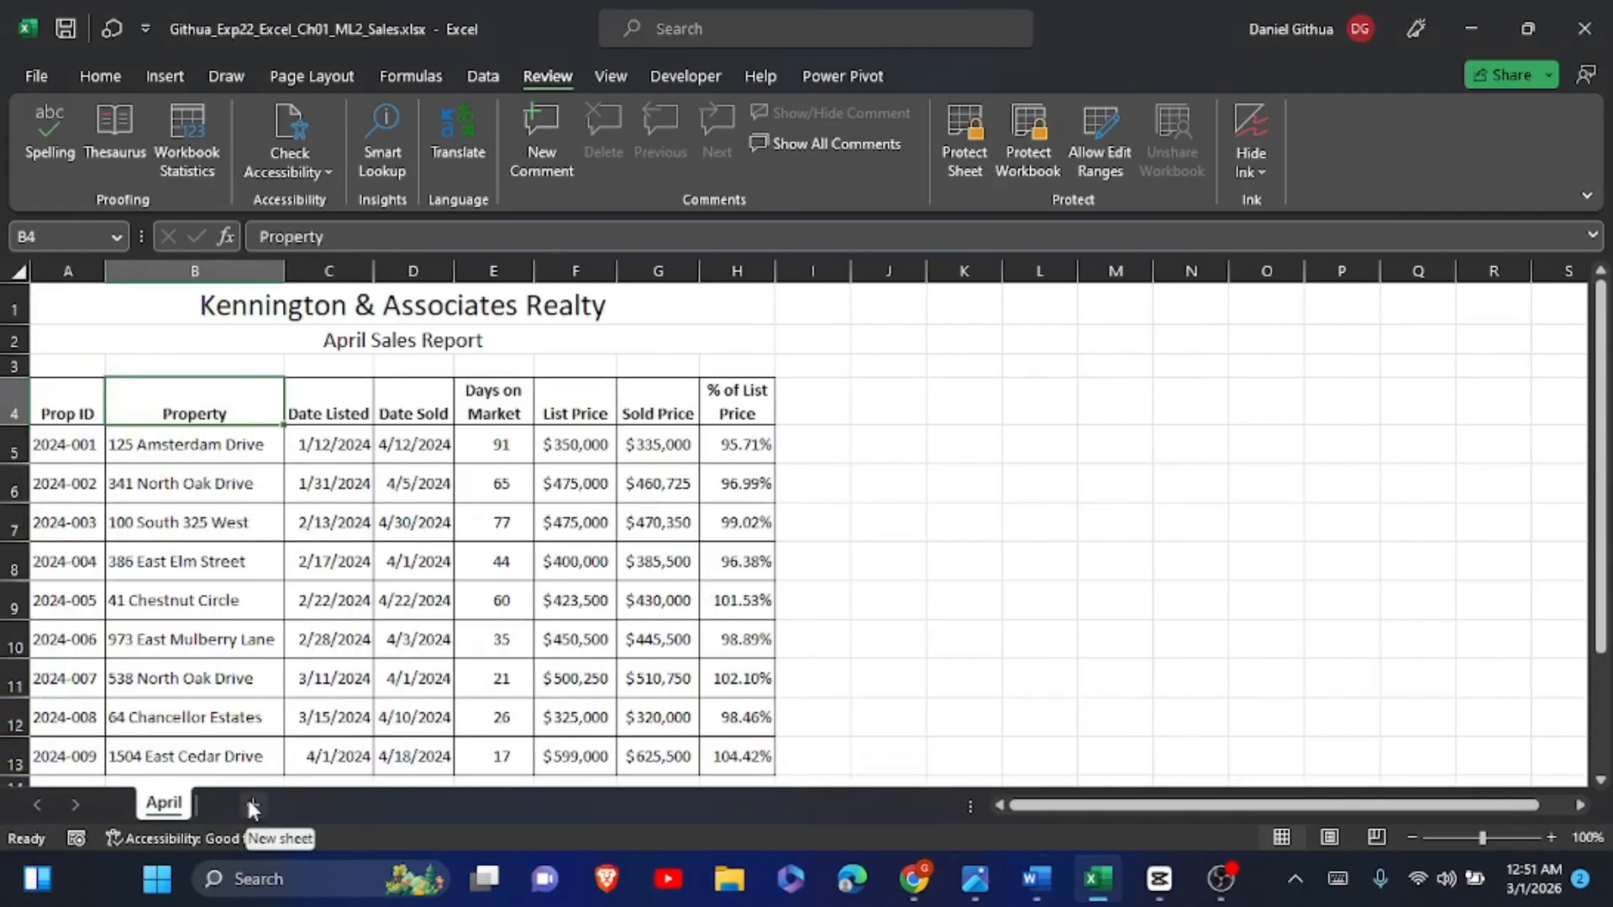
Step: Insert a new sheet after the April sheet and name it May
click(251, 803)
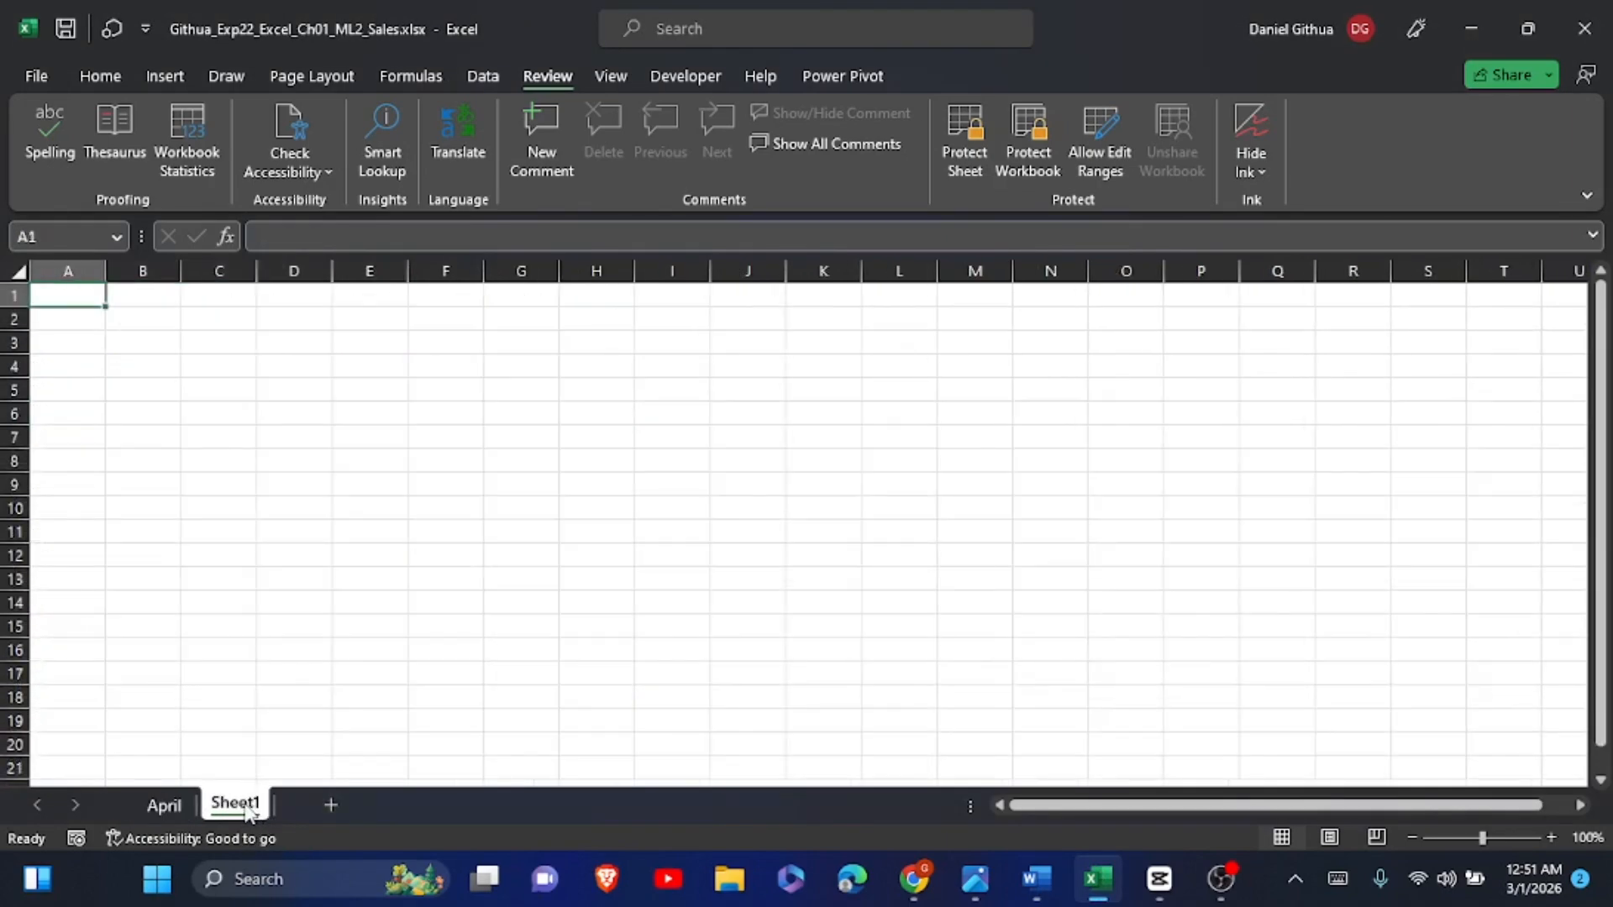
double_click(247, 804)
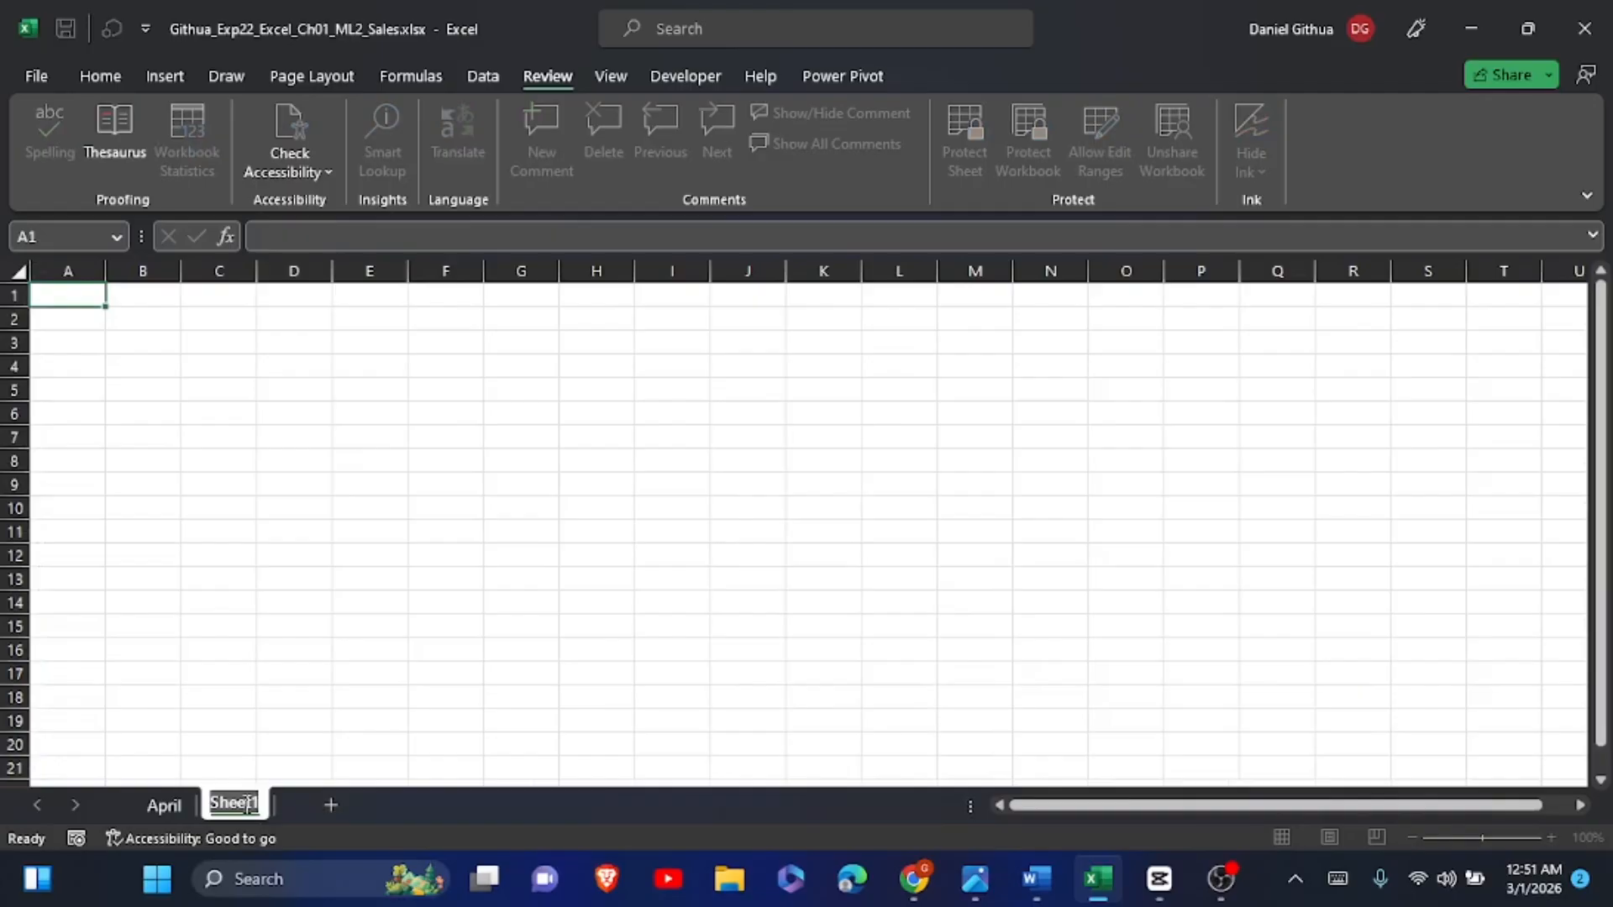
text(May)
click(268, 601)
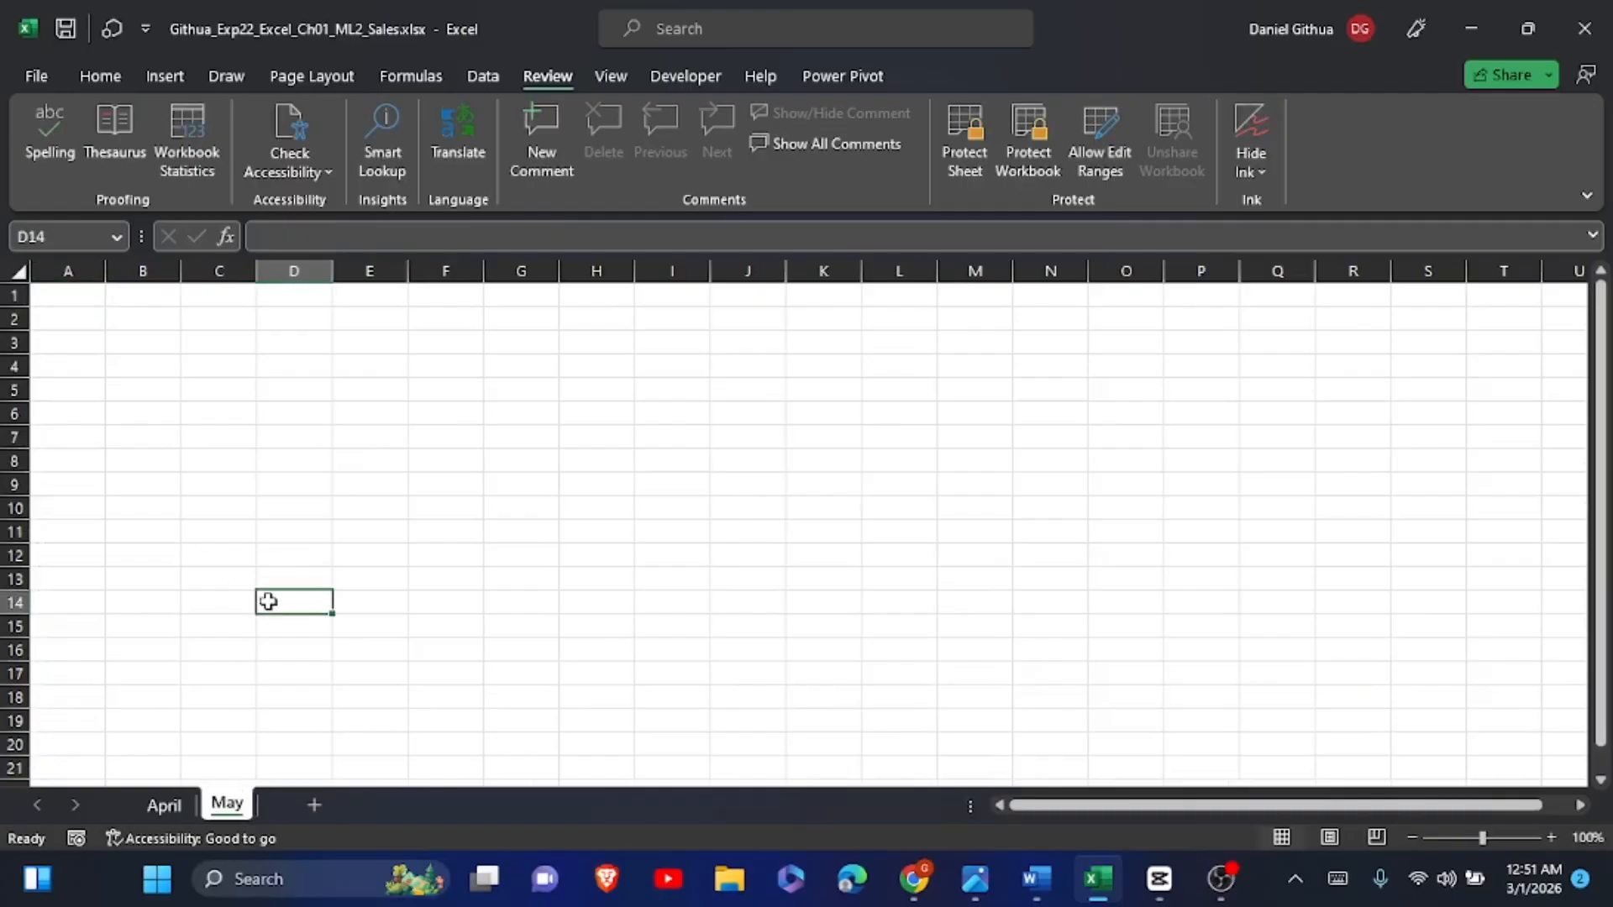
Step: Switch to the Word instructions and highlight the step 16 text in yellow
key(alt+Tab)
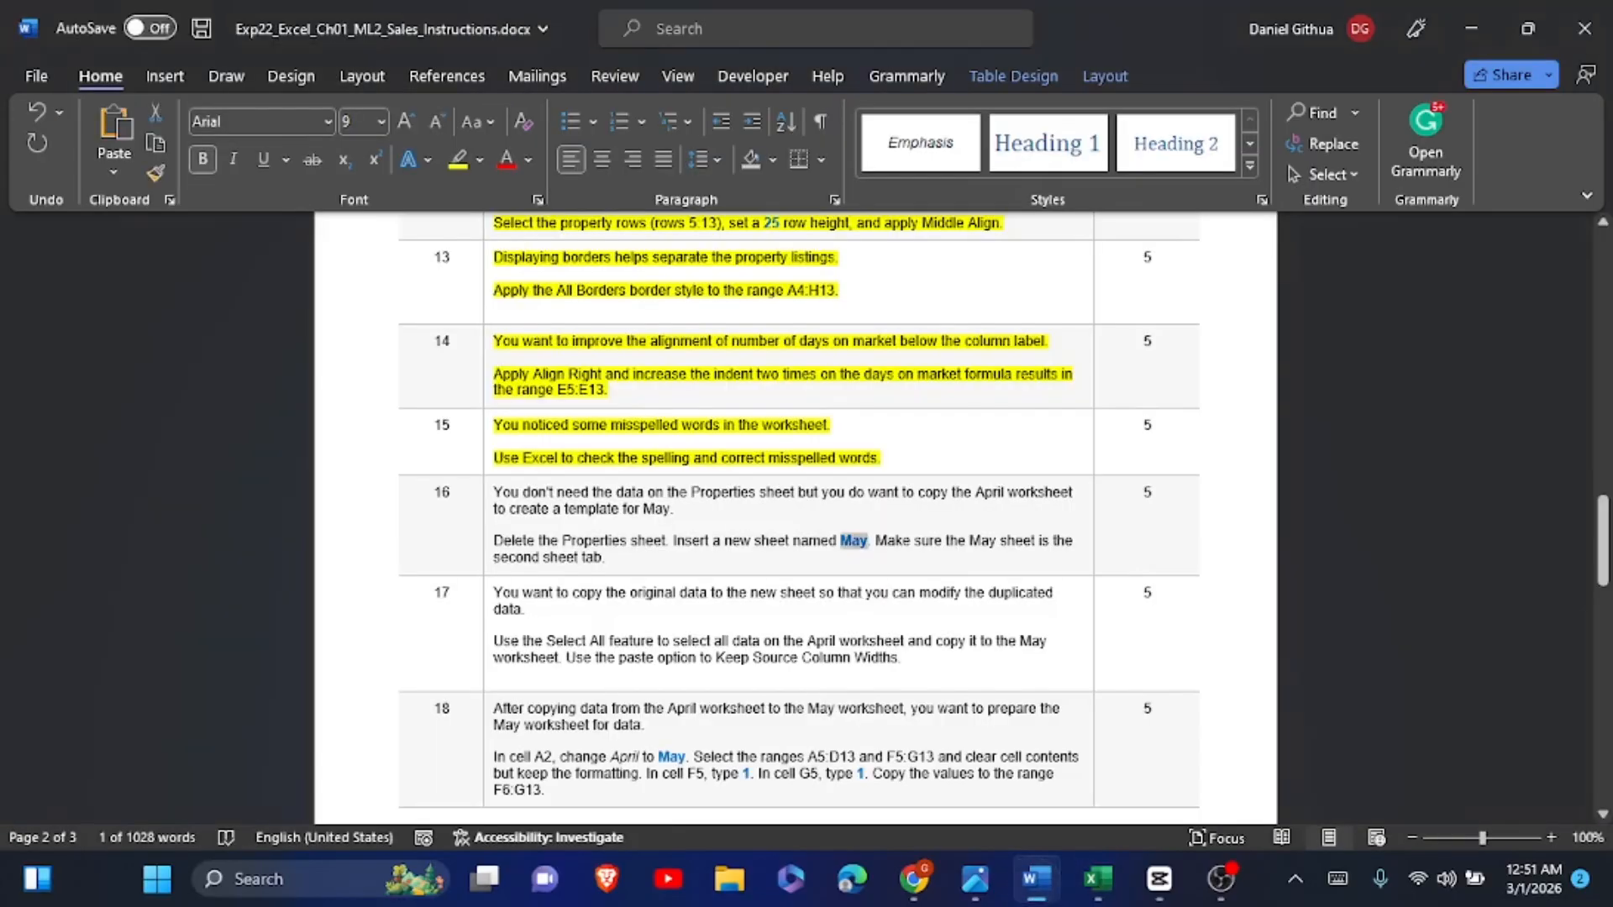
drag(635, 561, 505, 485)
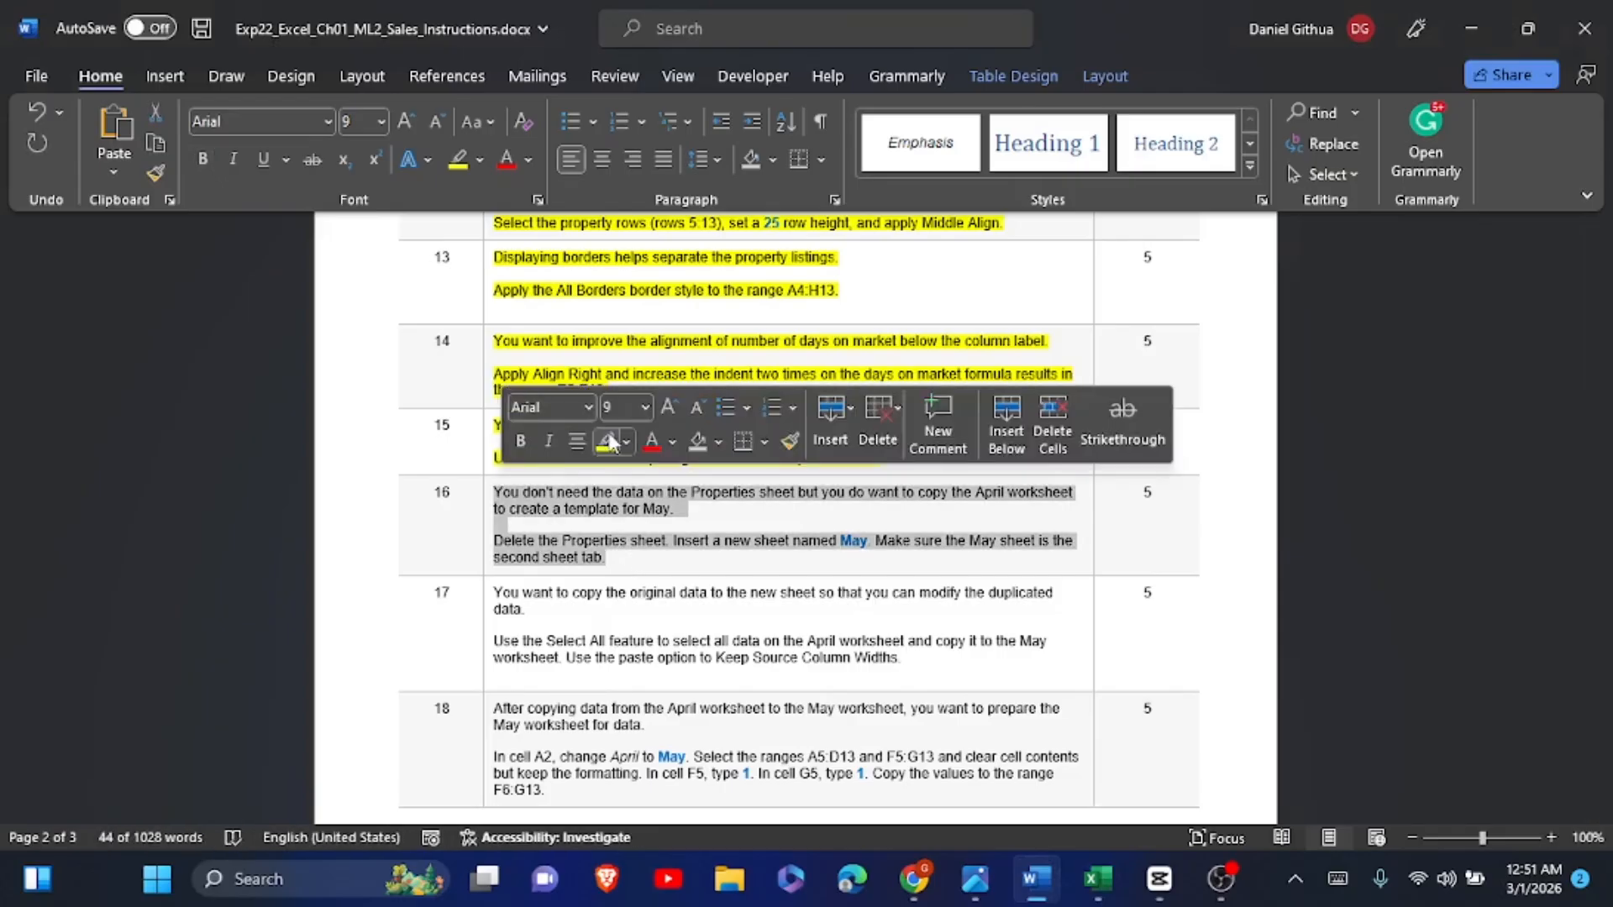
click(607, 441)
Step: Read step 17 in the instructions, return to Excel and copy all cells of the April worksheet
scroll(610, 443, down, 5)
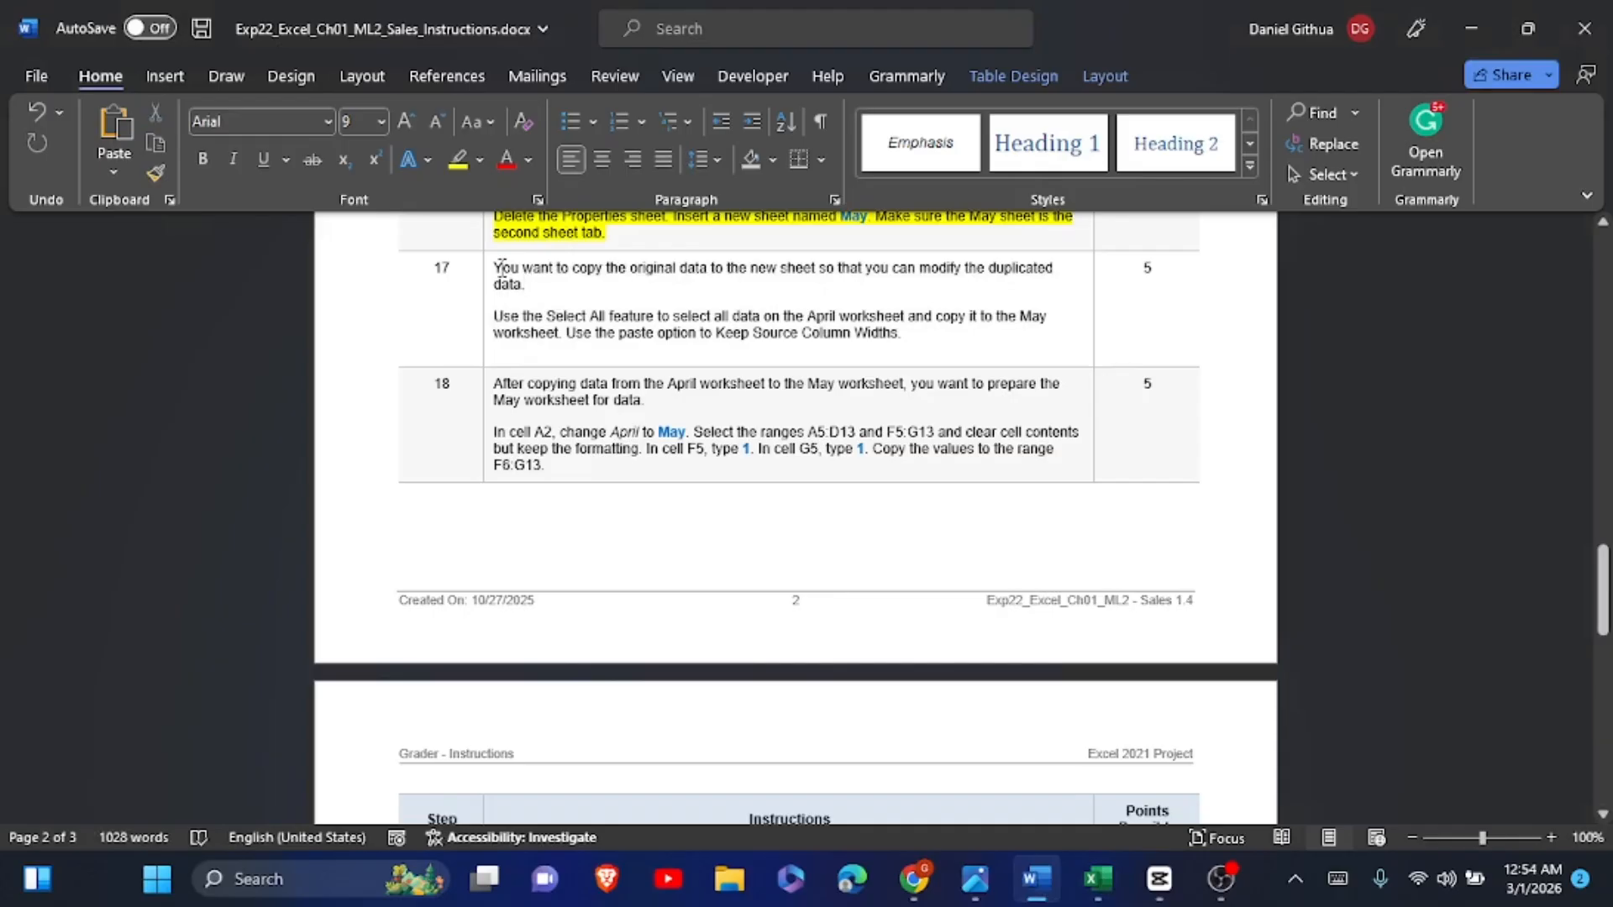
drag(496, 266, 665, 300)
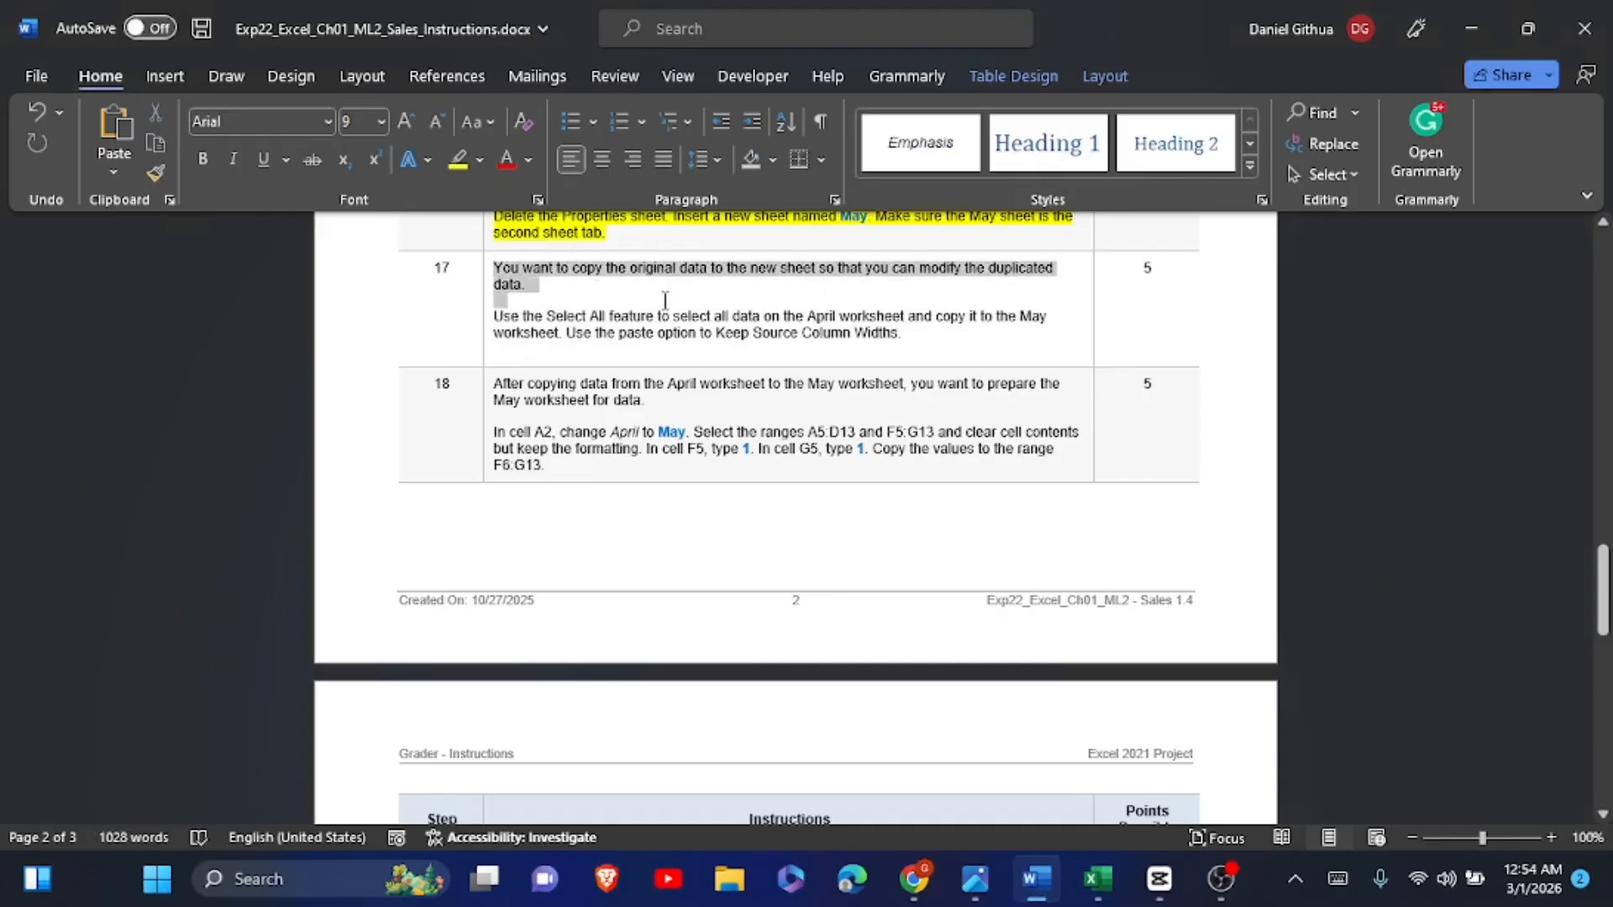
click(668, 331)
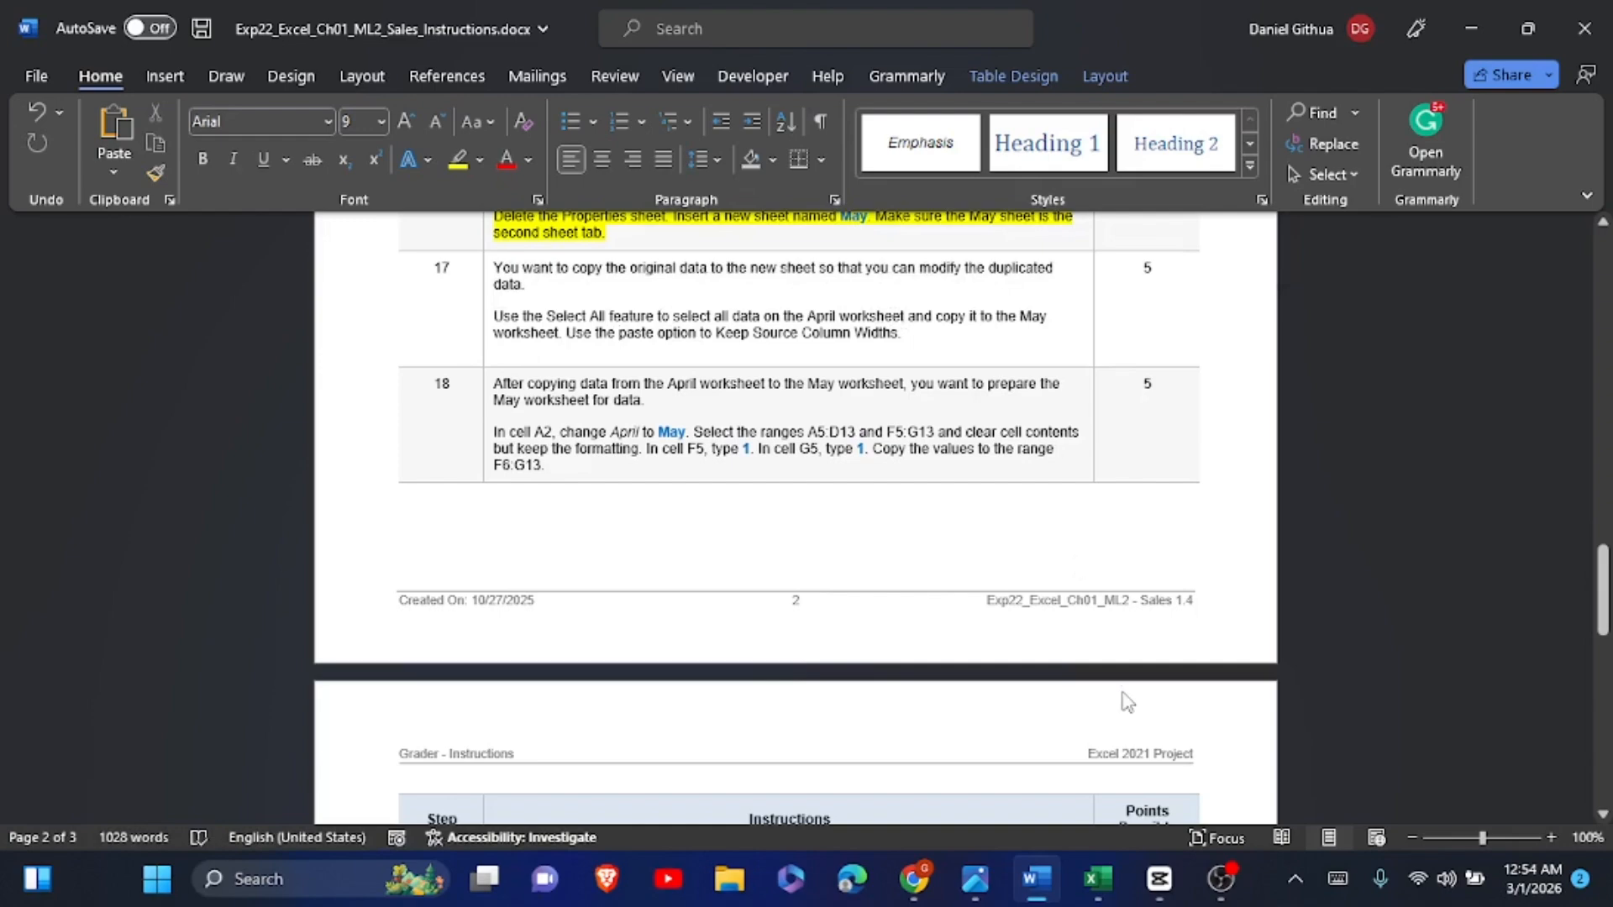
click(1098, 878)
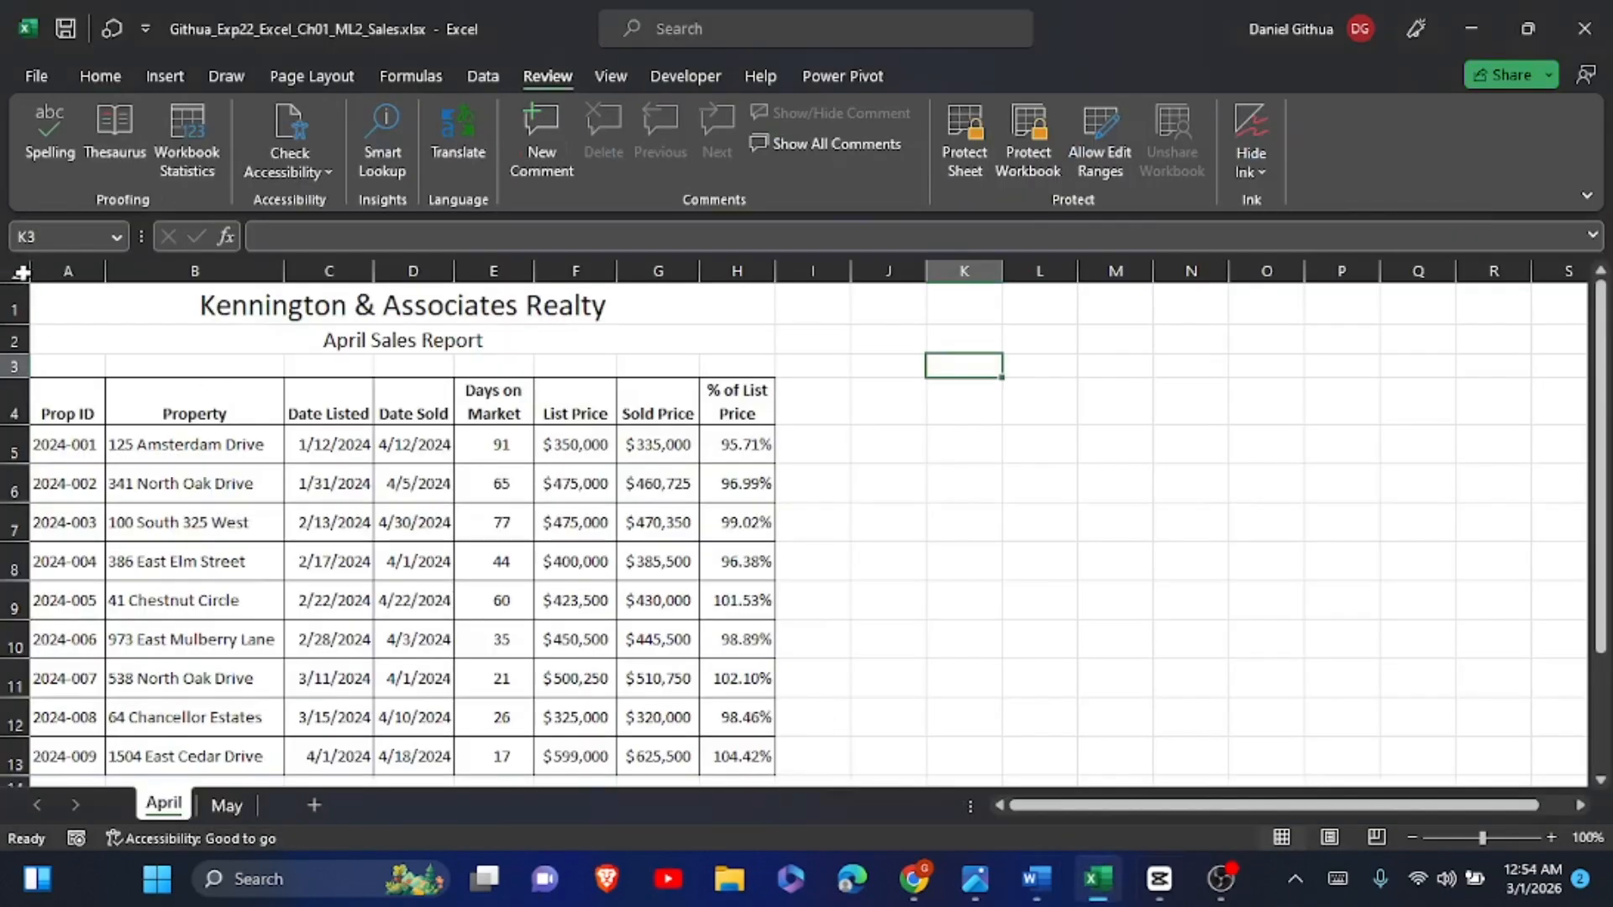
click(16, 270)
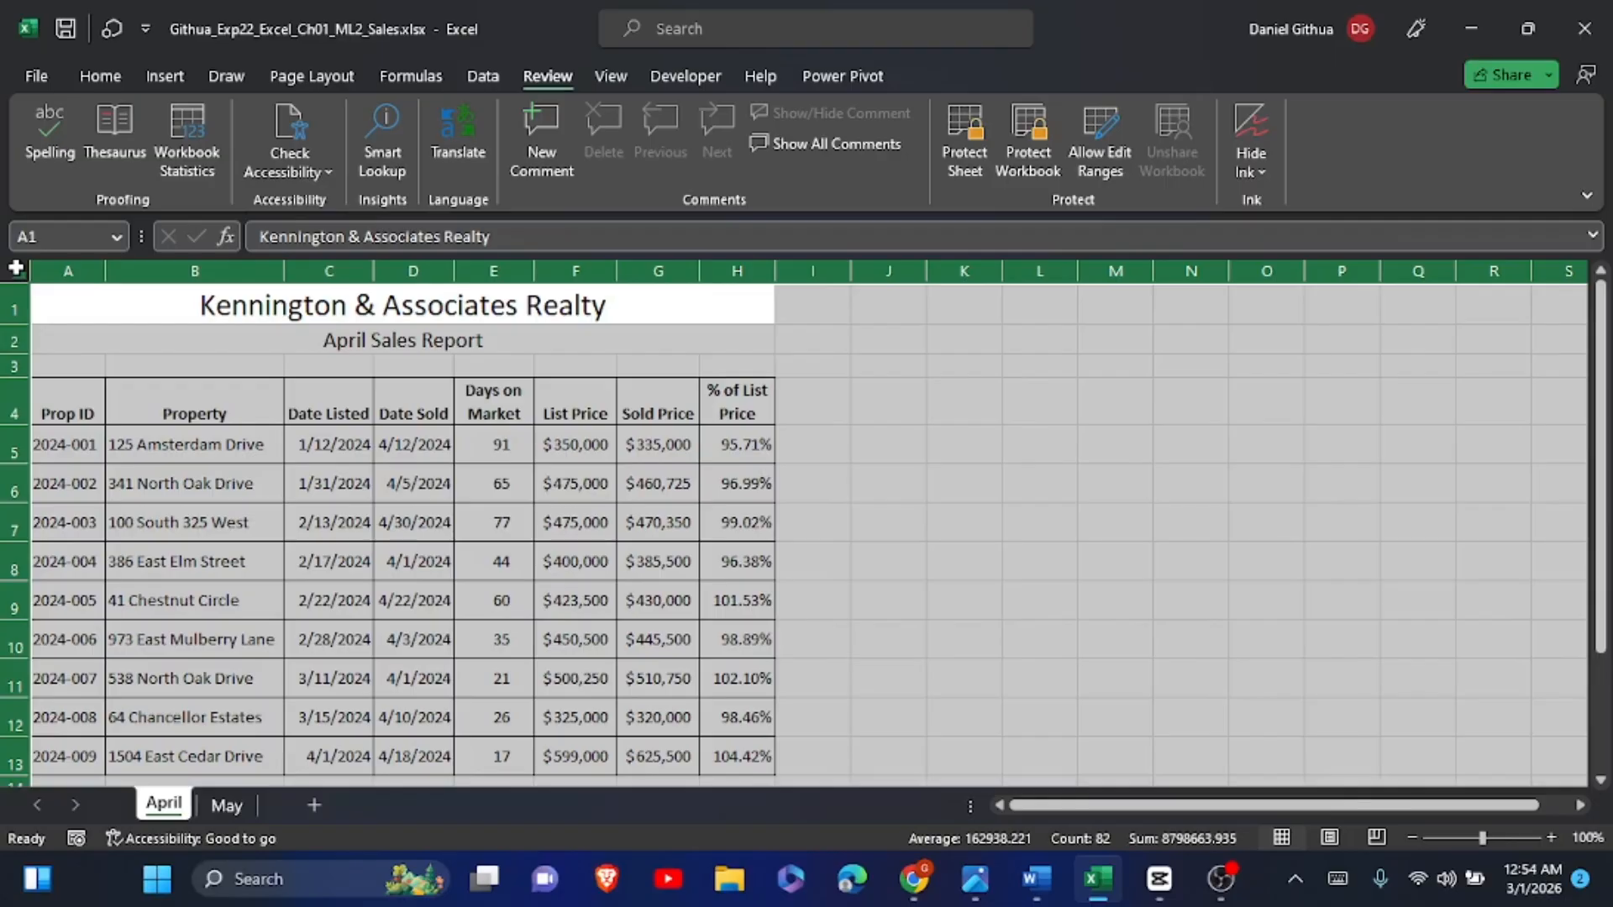
key(ctrl+c)
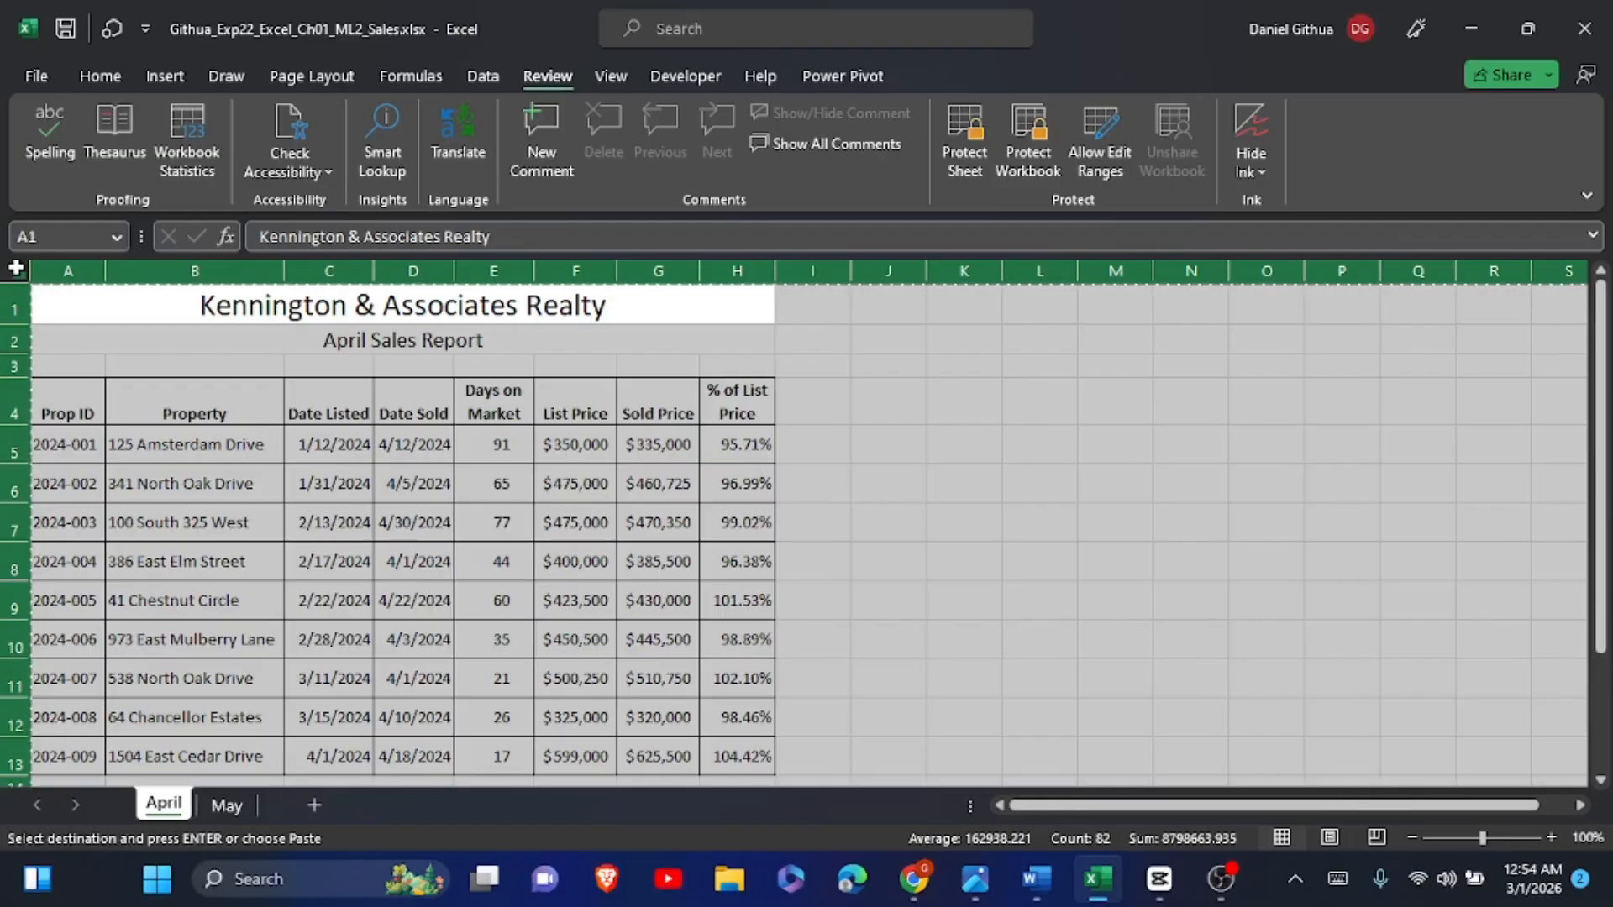
Step: Paste the copied April data into the May sheet at cell A1 using the Keep Source Column Widths option
click(227, 805)
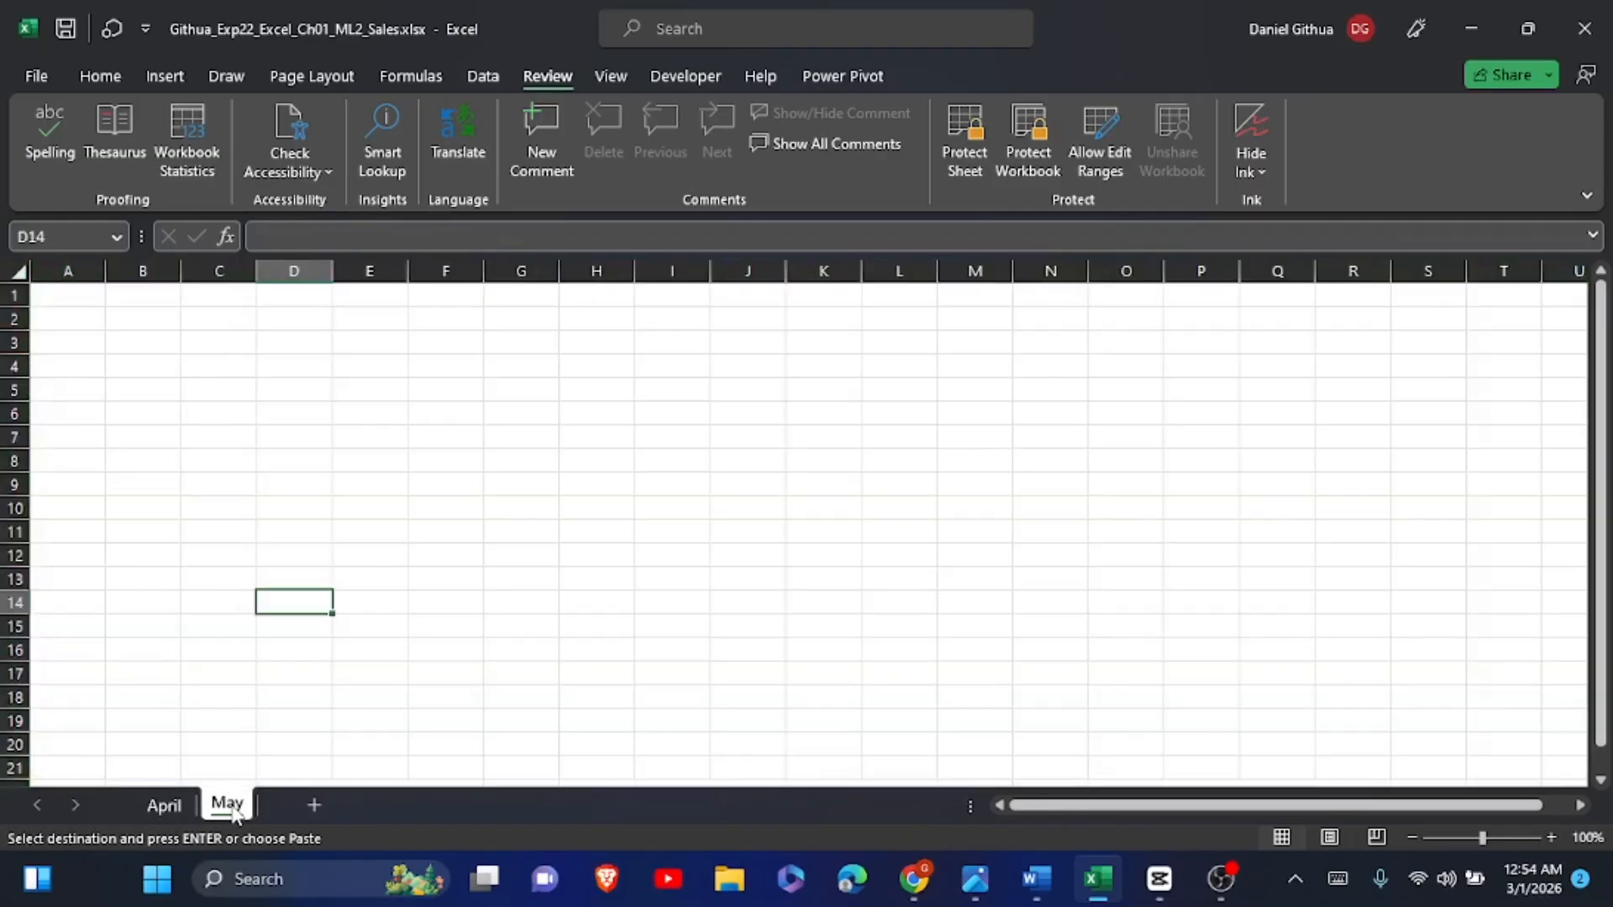
click(34, 290)
right_click(35, 290)
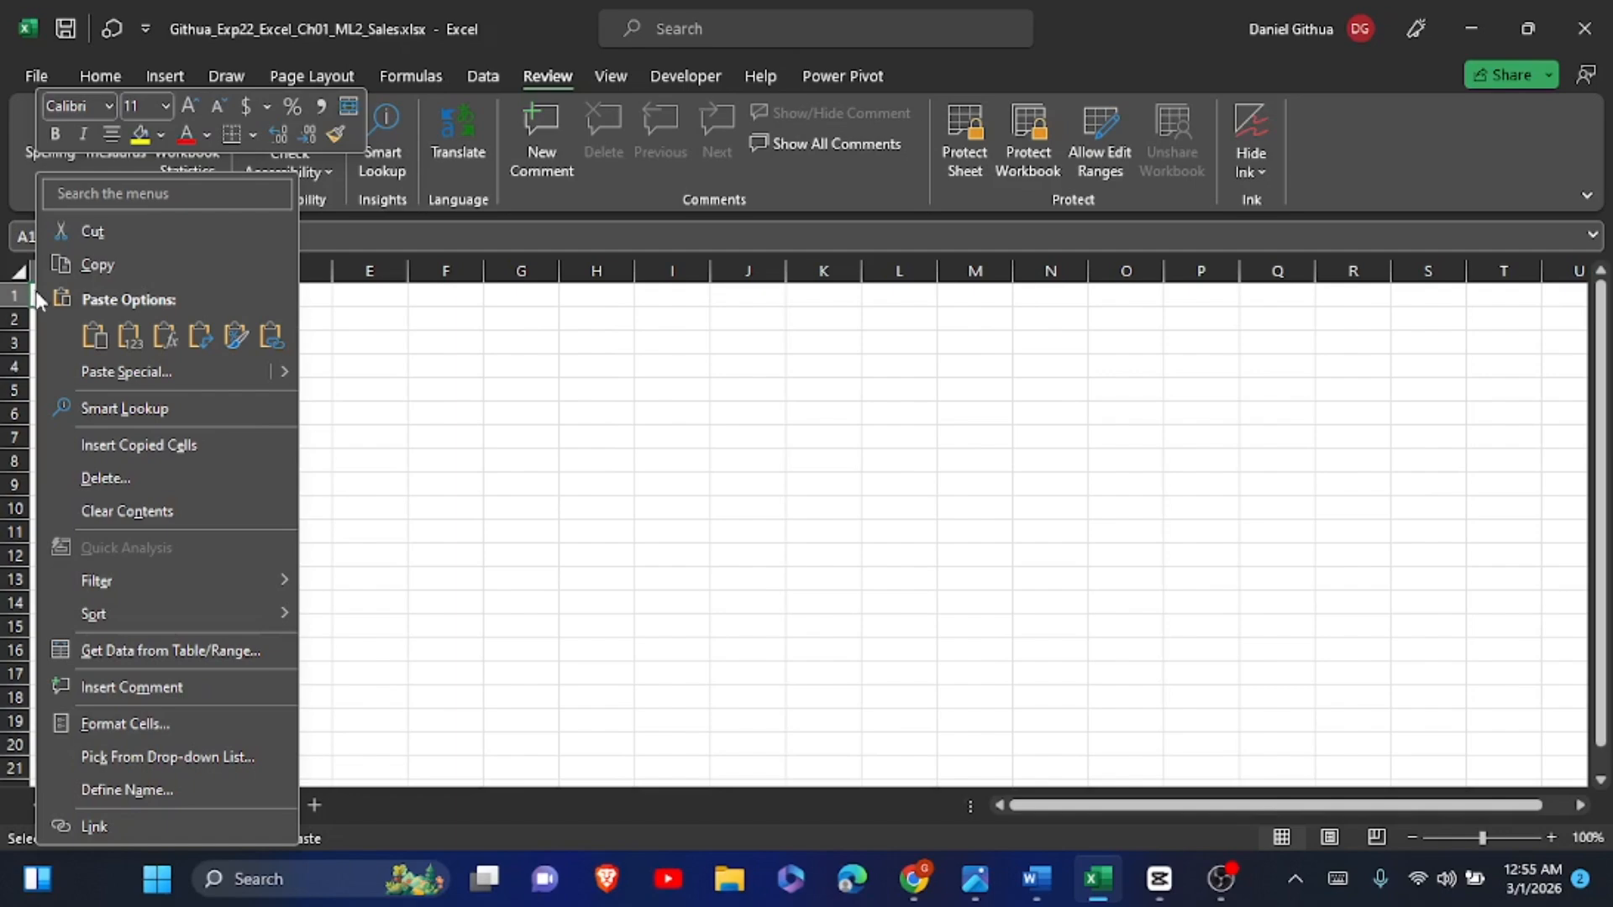
click(101, 343)
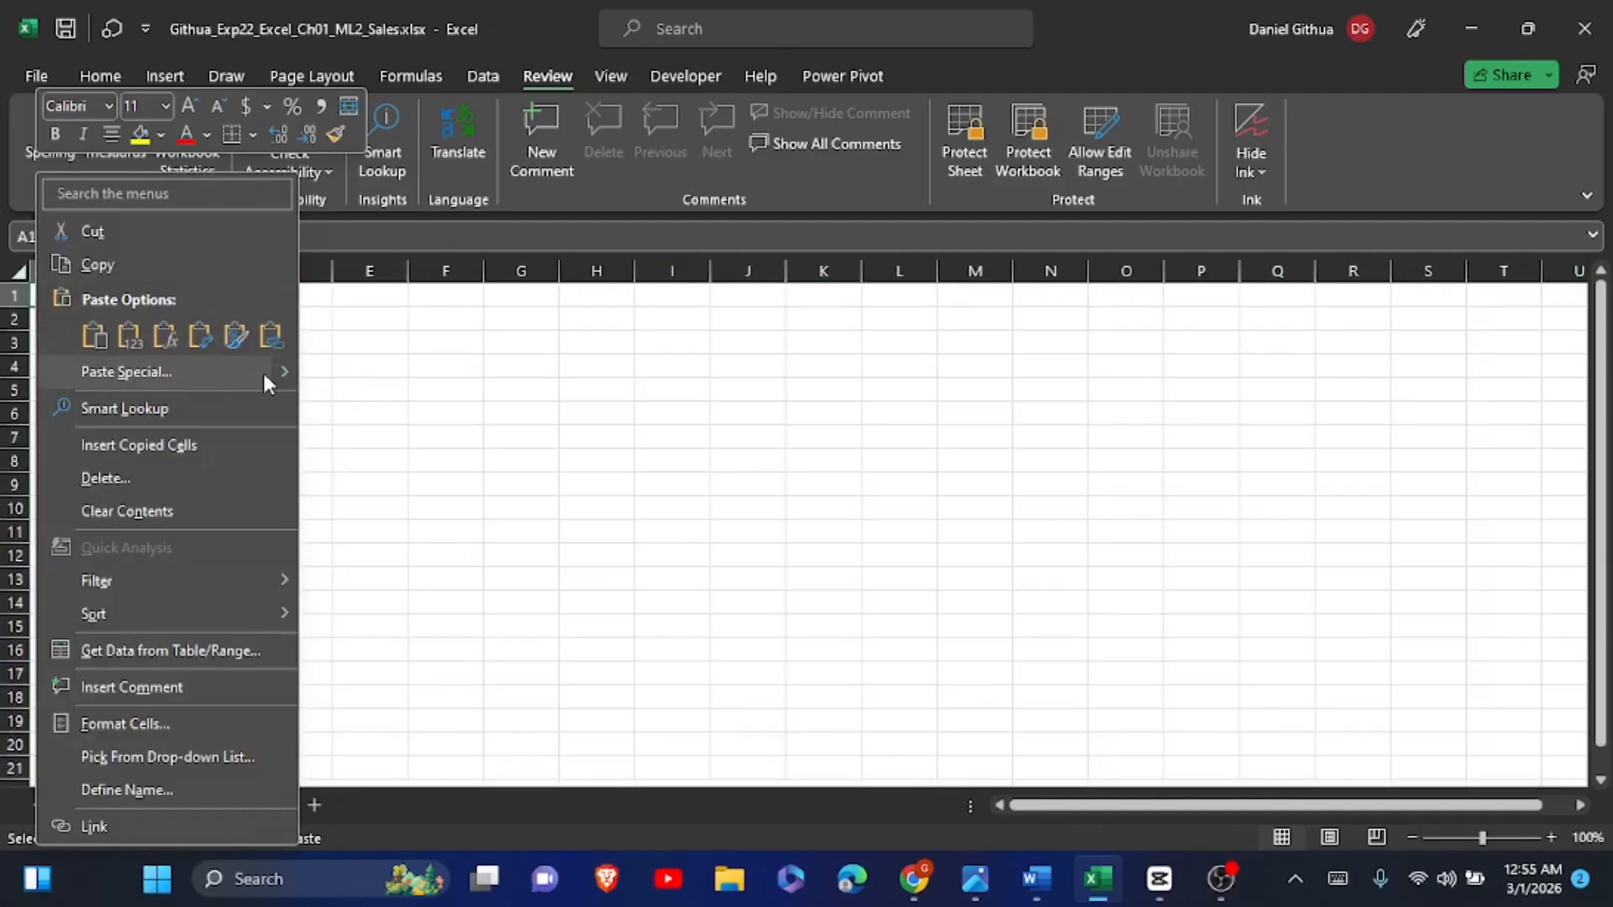
mouse_move(284, 373)
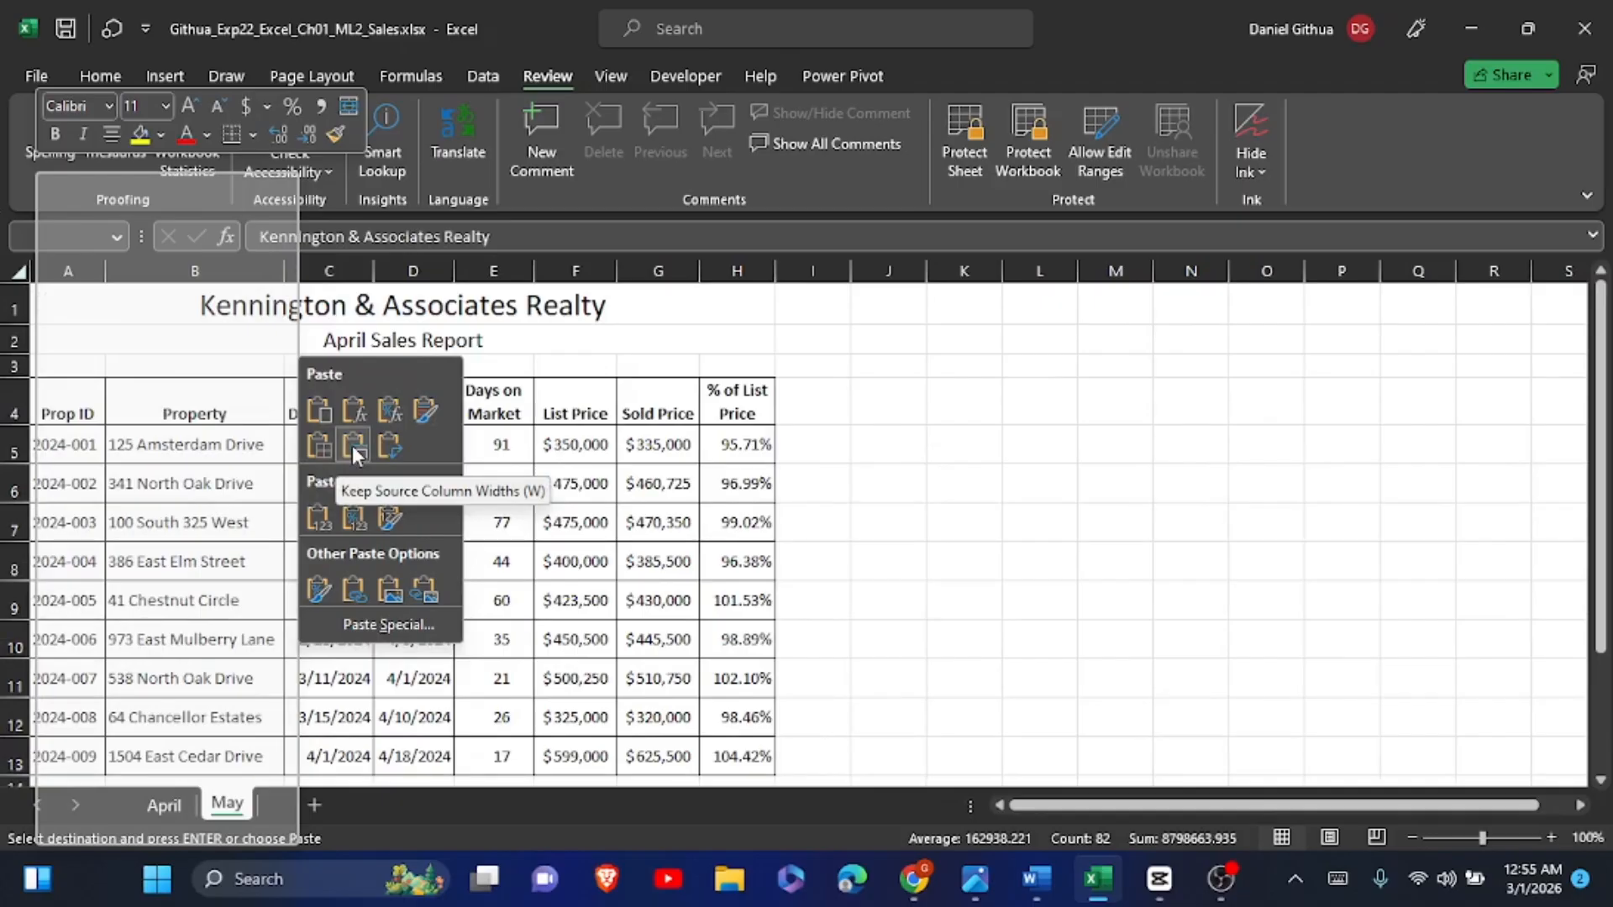
click(351, 445)
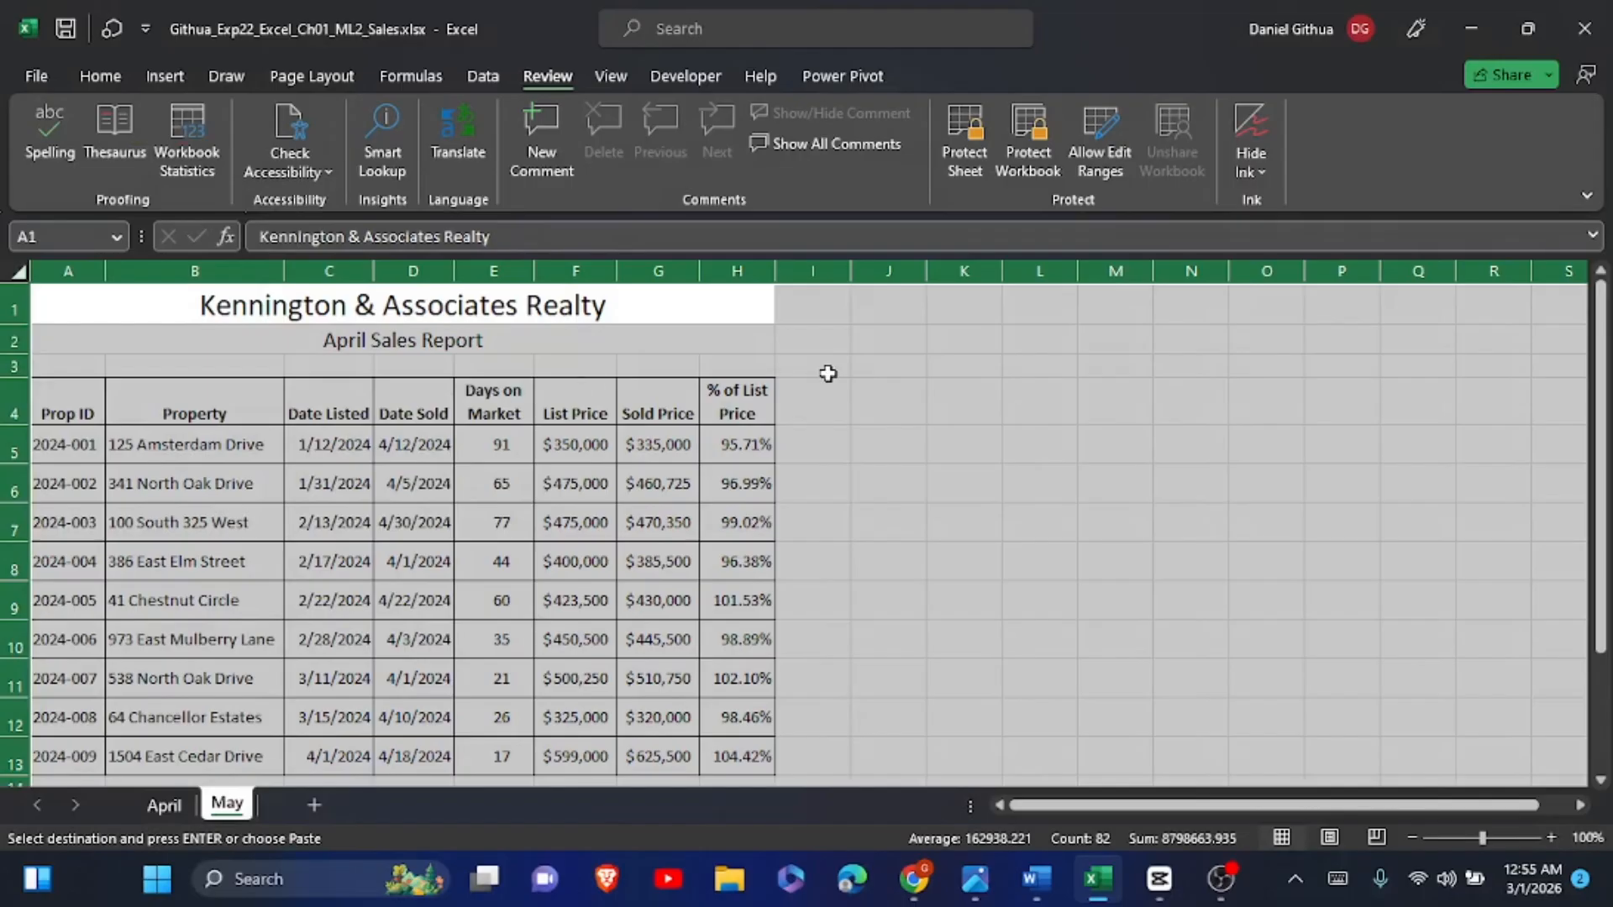
click(869, 410)
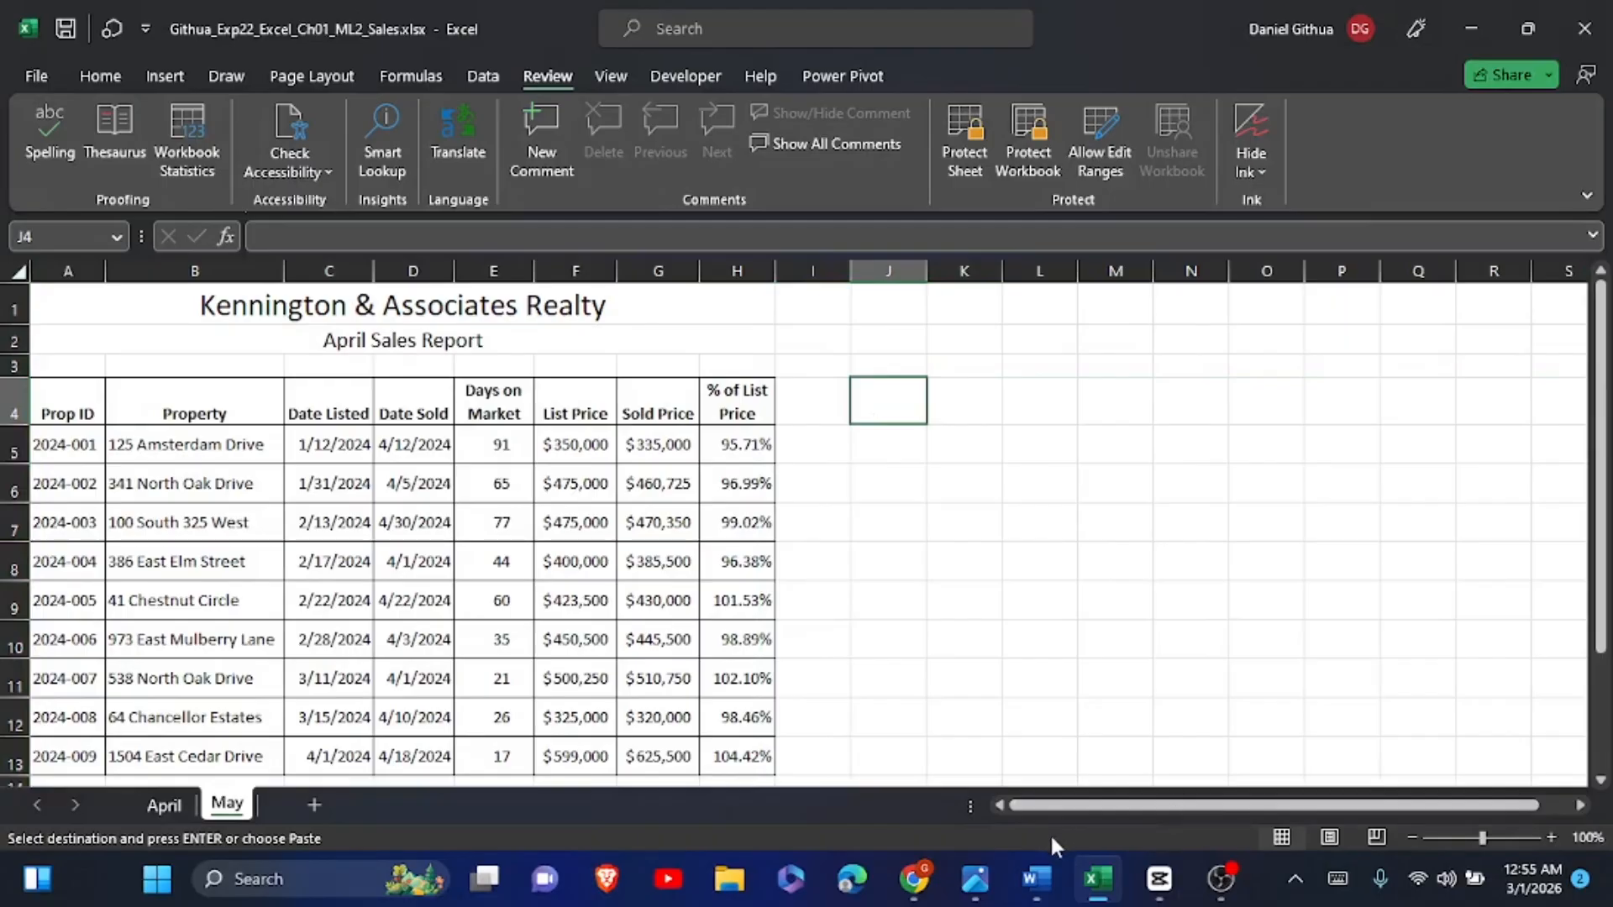
Step: Switch to the Word instructions, highlight the step 17 text in yellow, and bring step 18 into view
click(1037, 879)
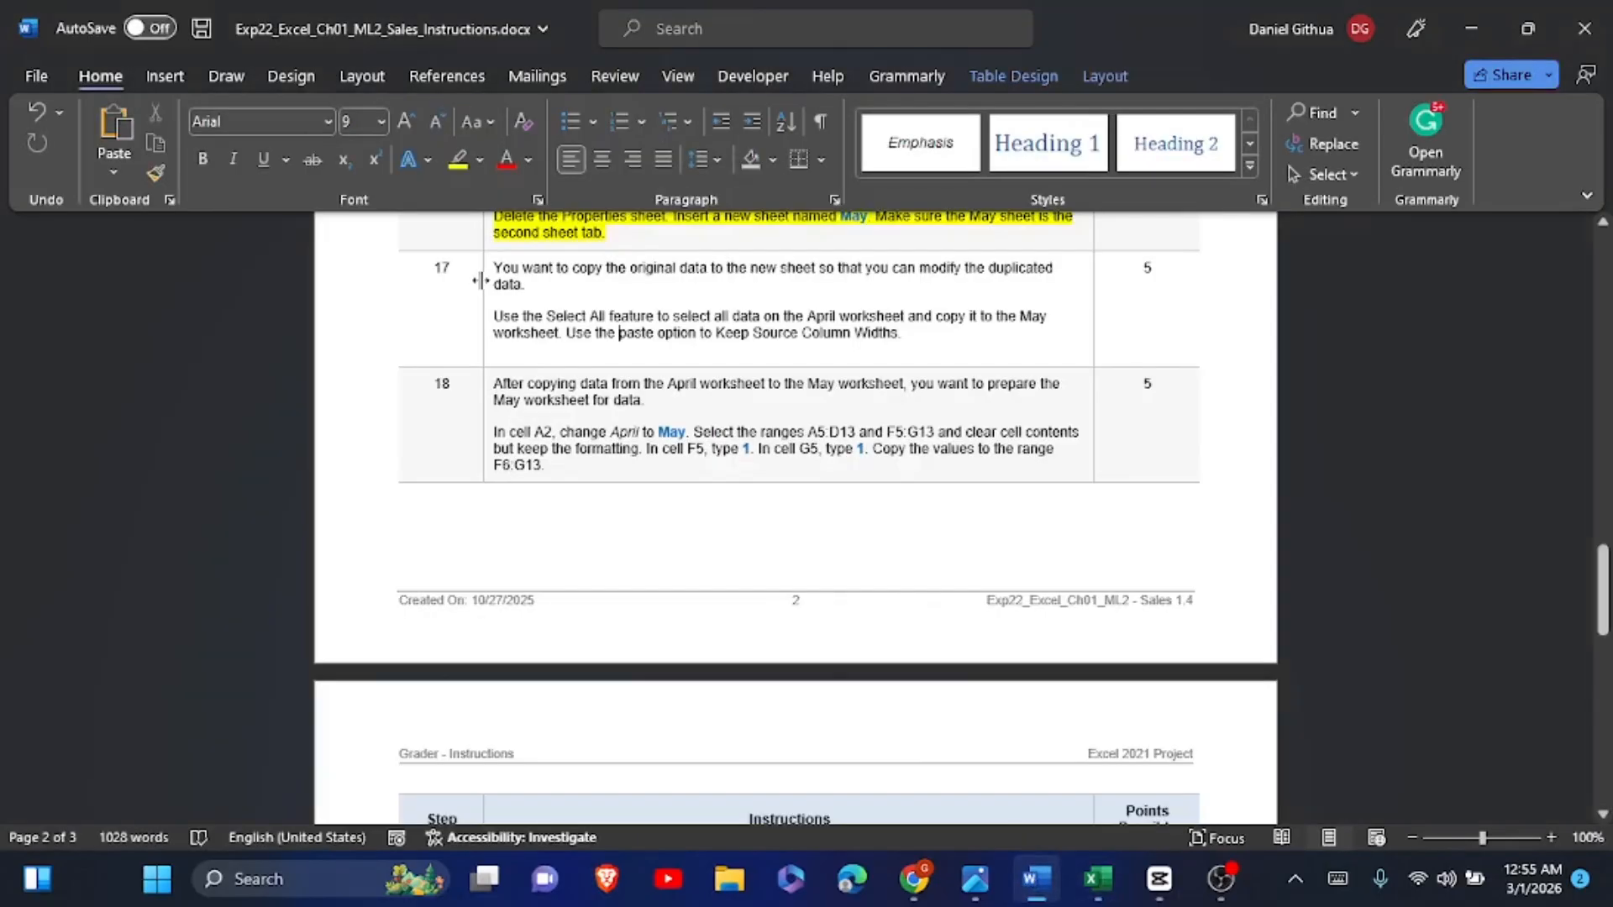
click(488, 274)
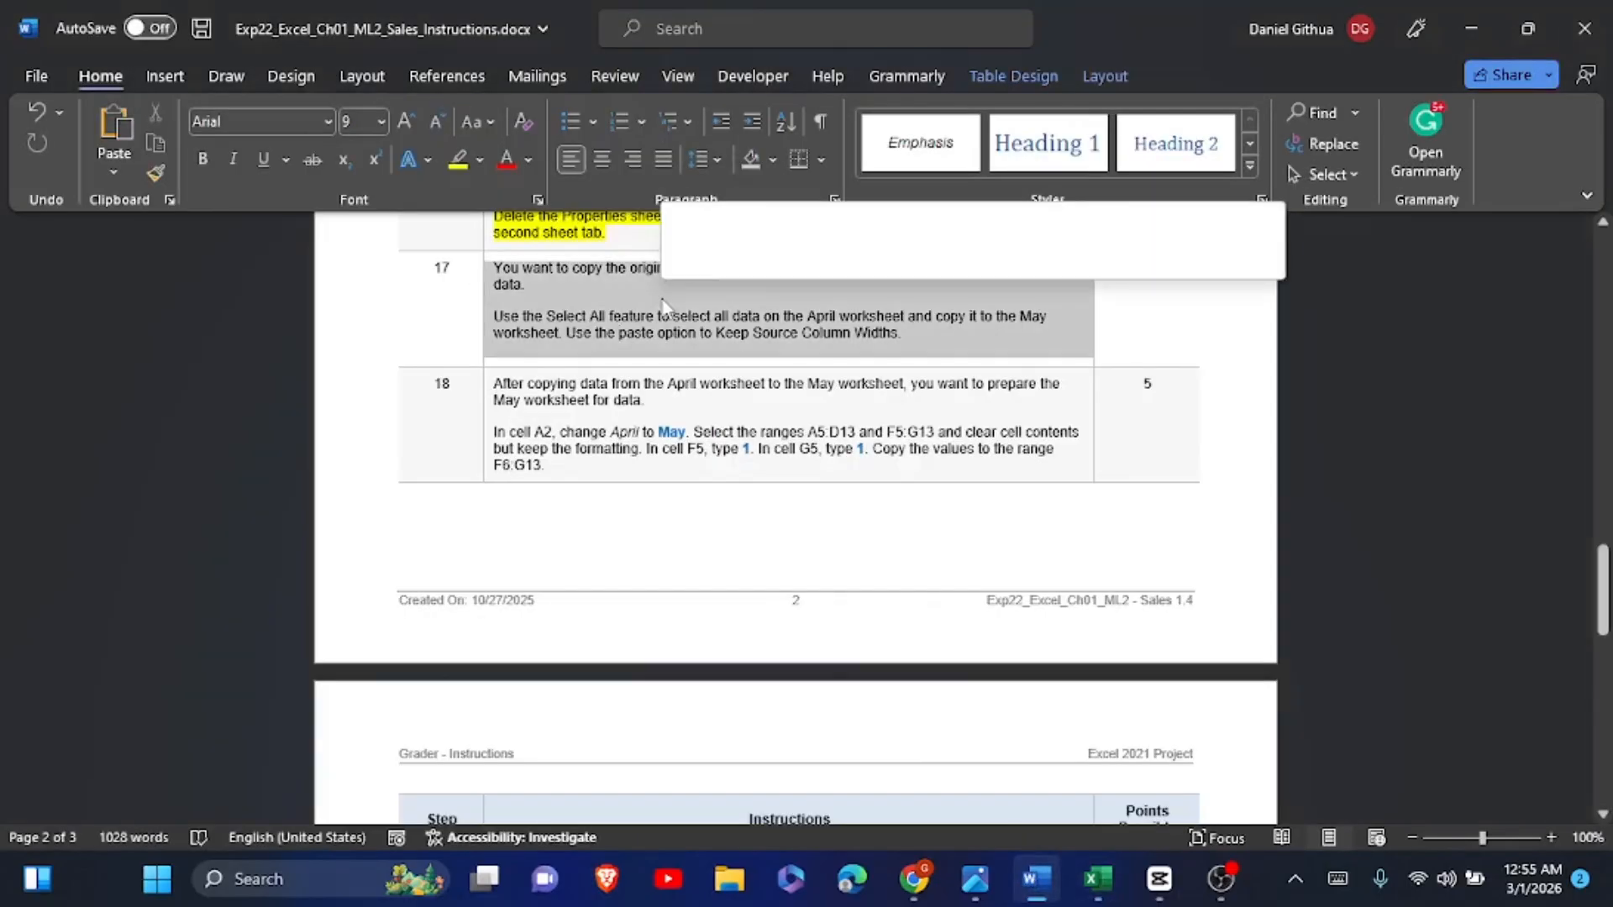
click(763, 258)
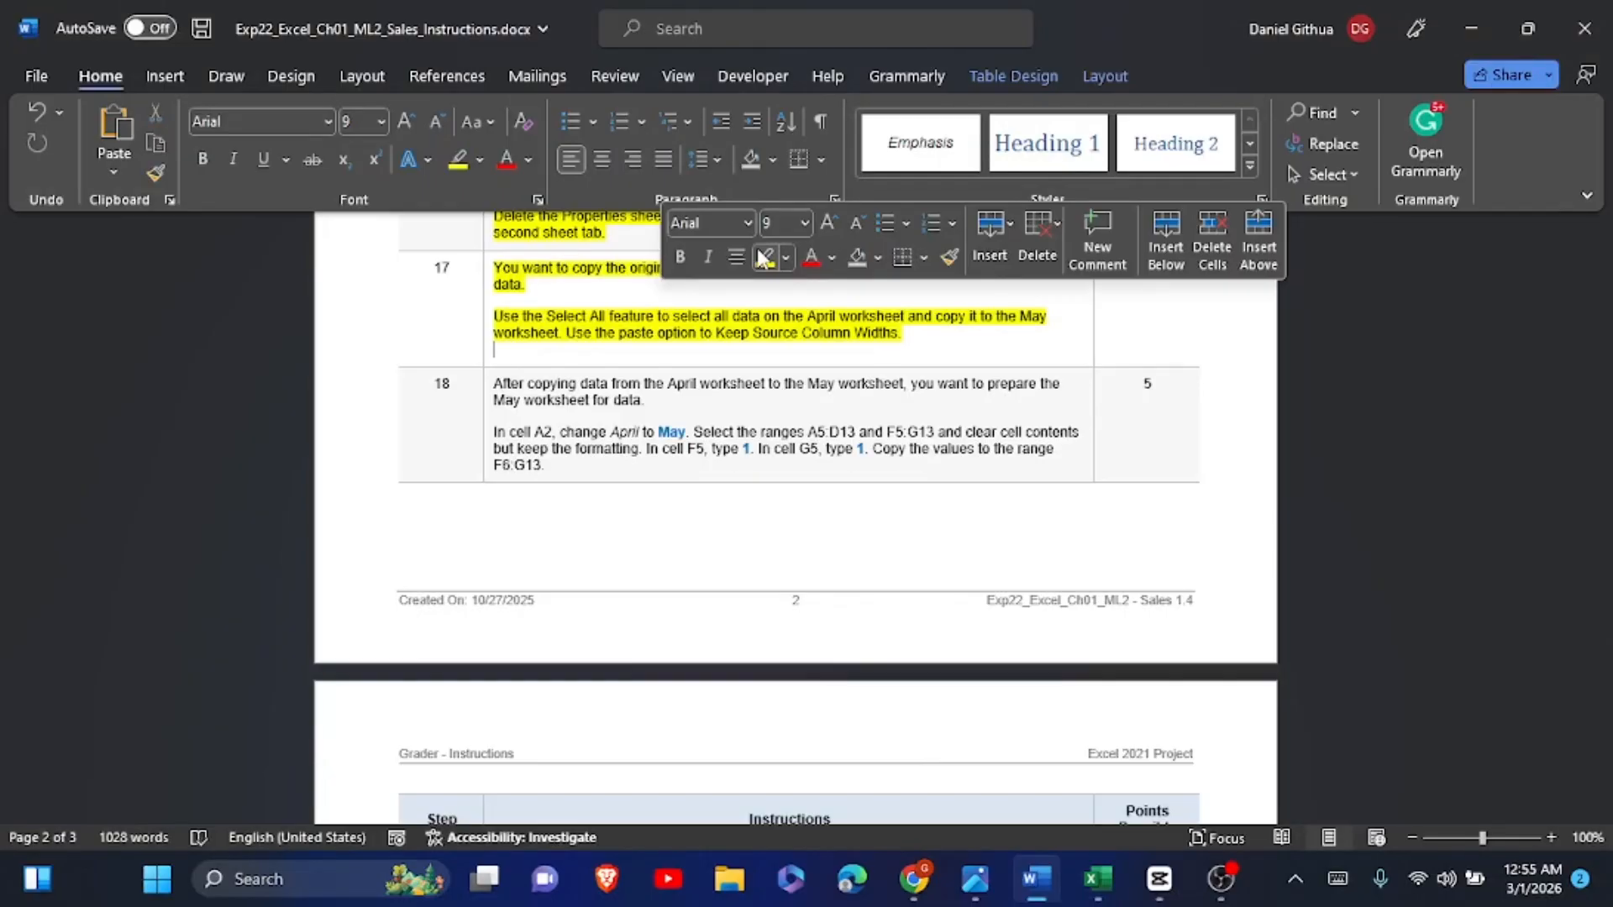
scroll(759, 254, down, 3)
click(758, 249)
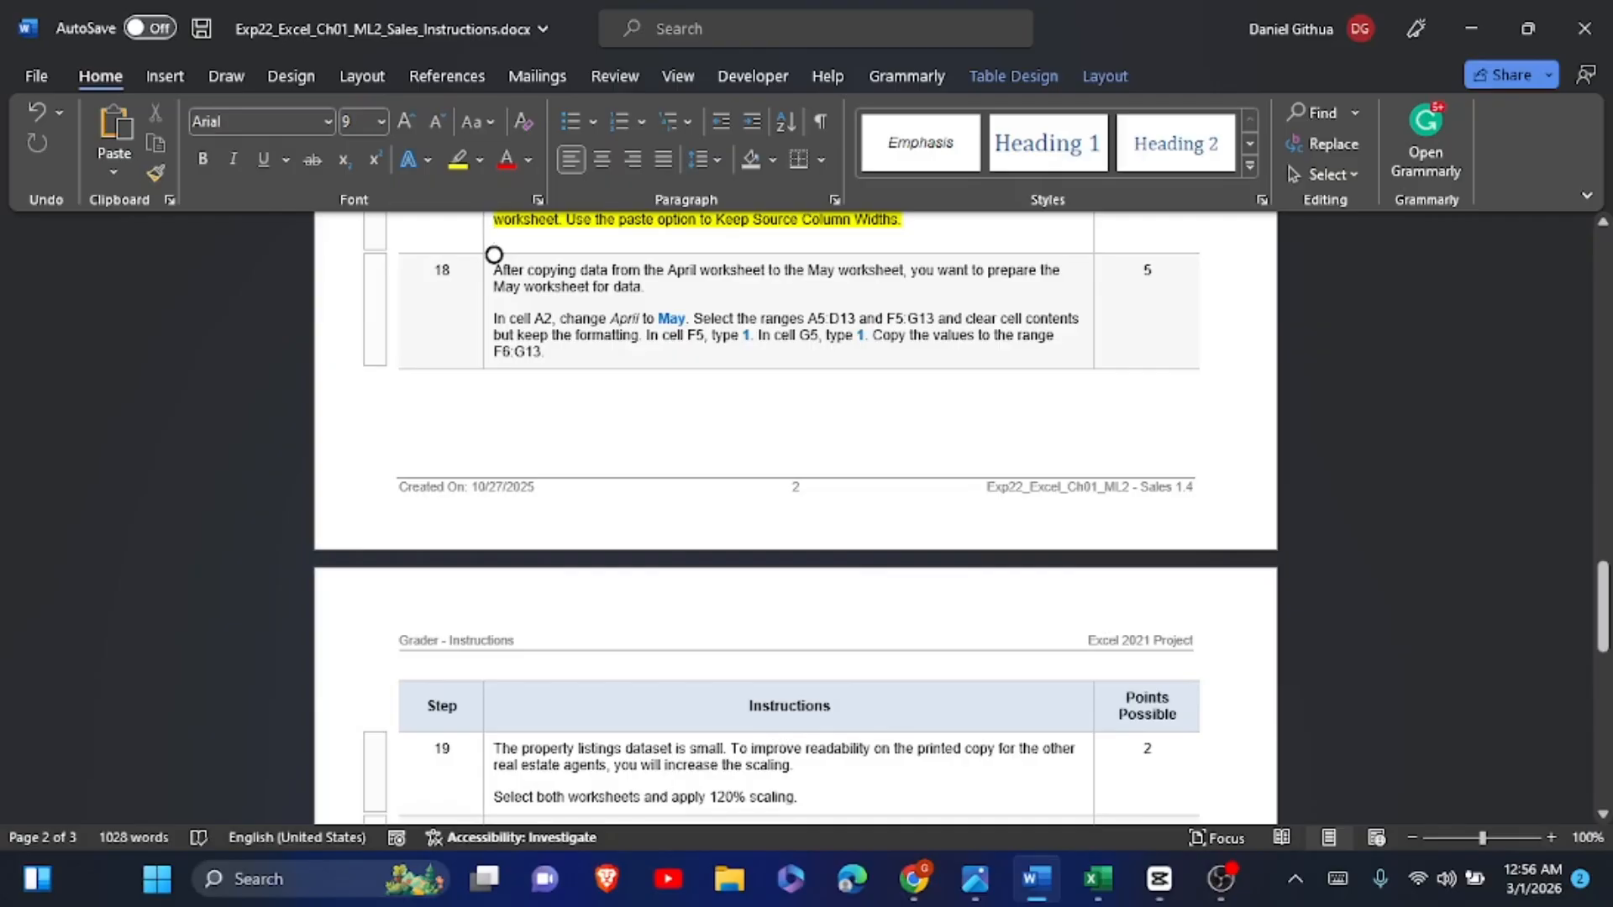
Step: Switch to Excel and change April to May in the cell A2 title of the May sheet
click(1096, 878)
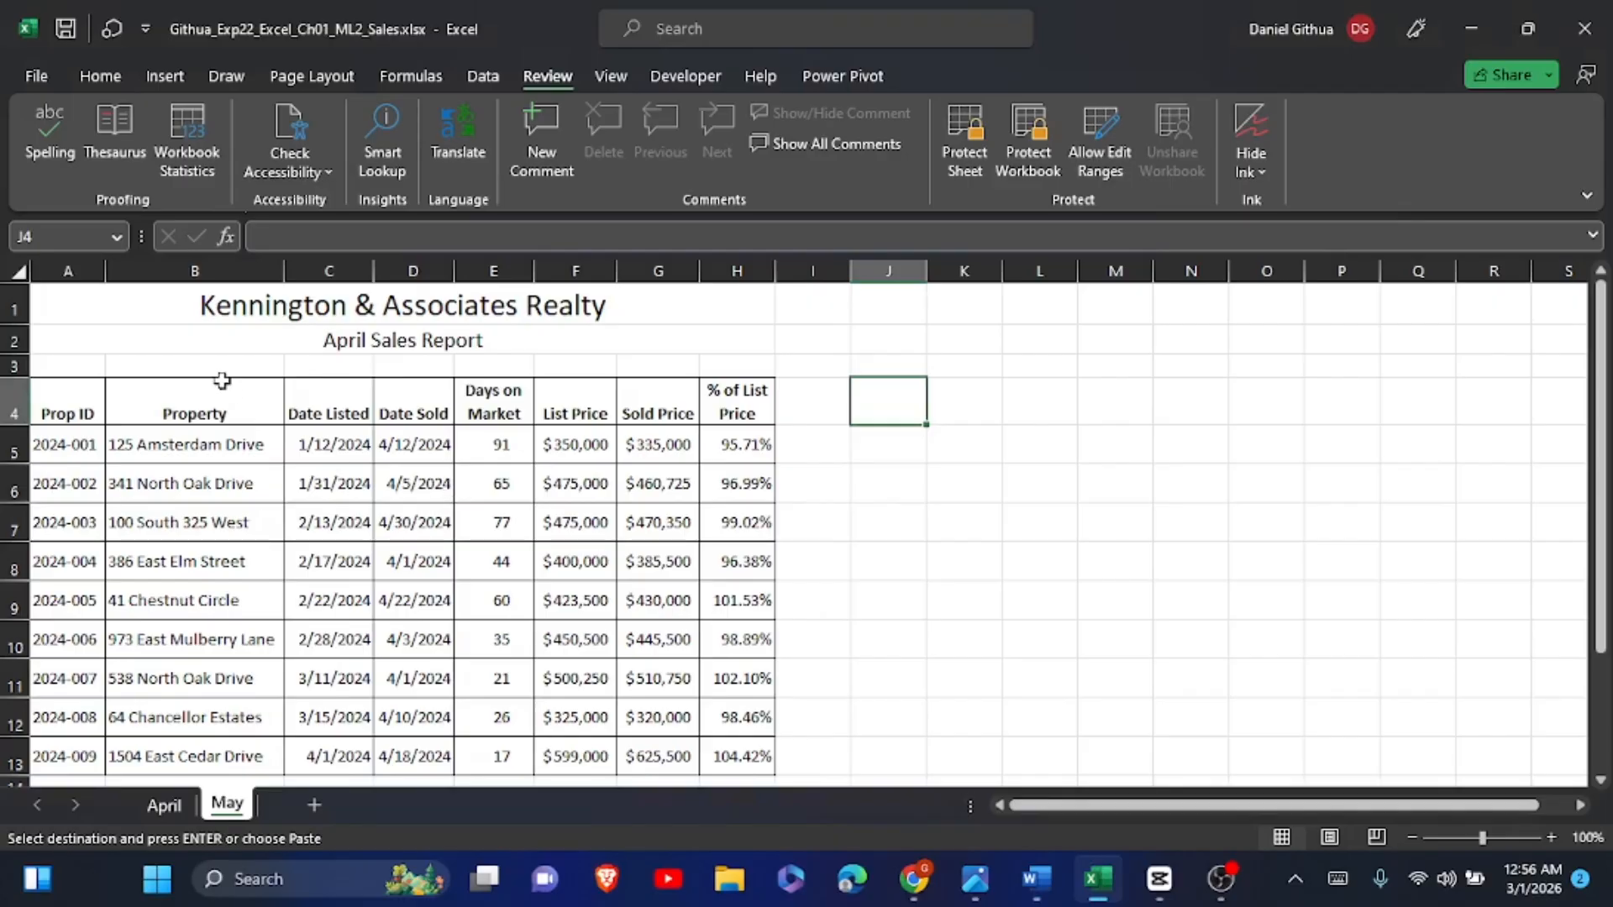
click(99, 337)
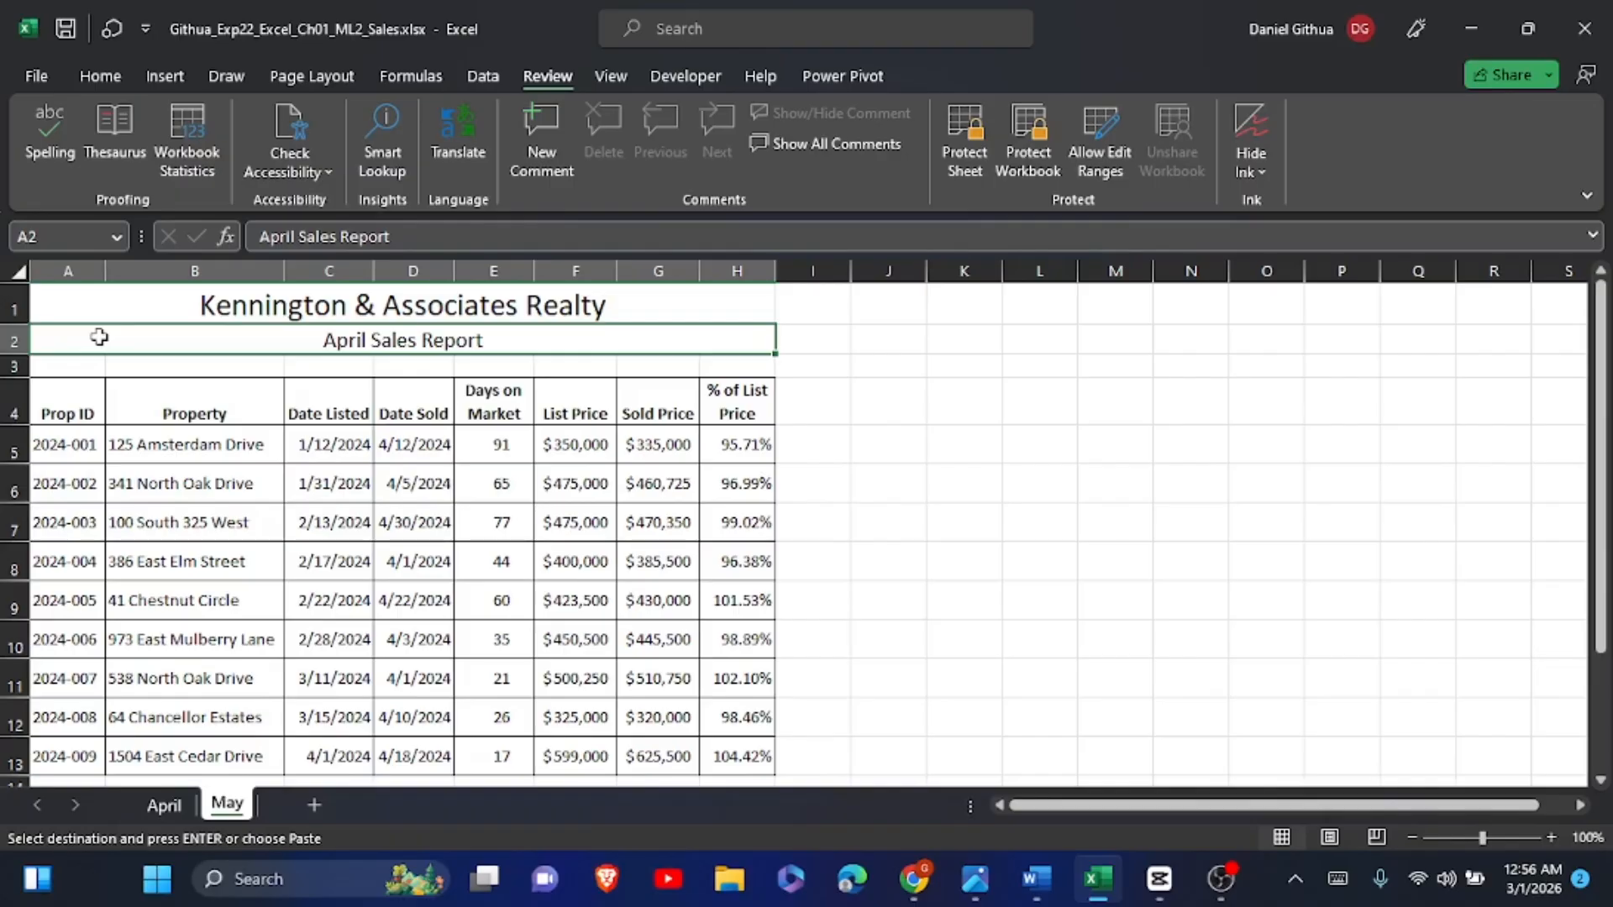
click(281, 249)
double_click(265, 243)
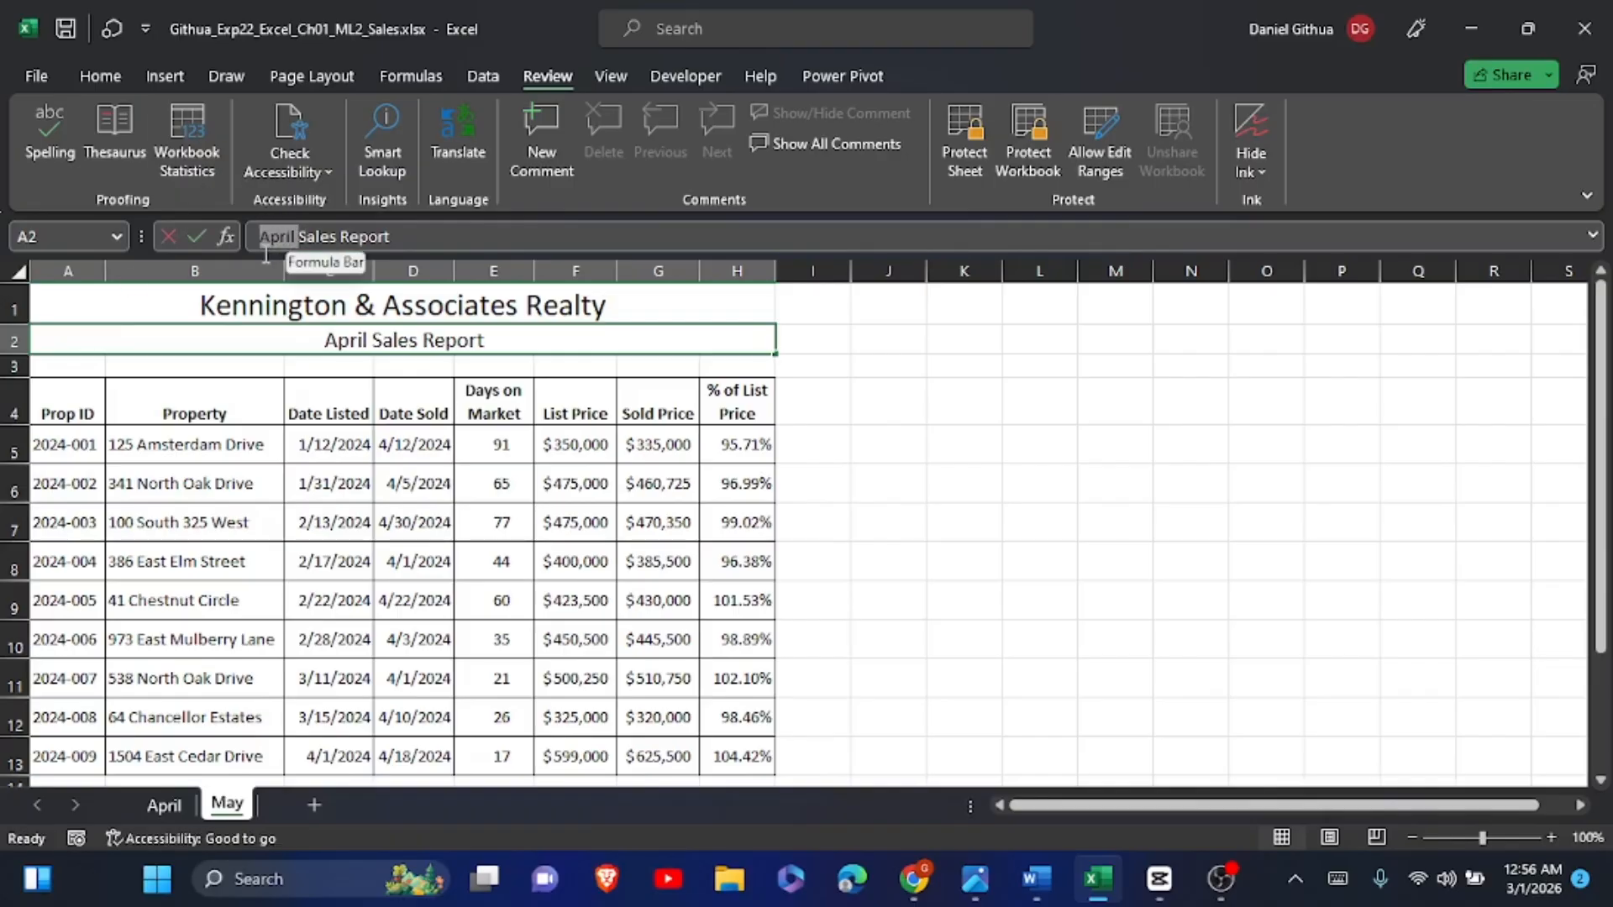
text(Ma)
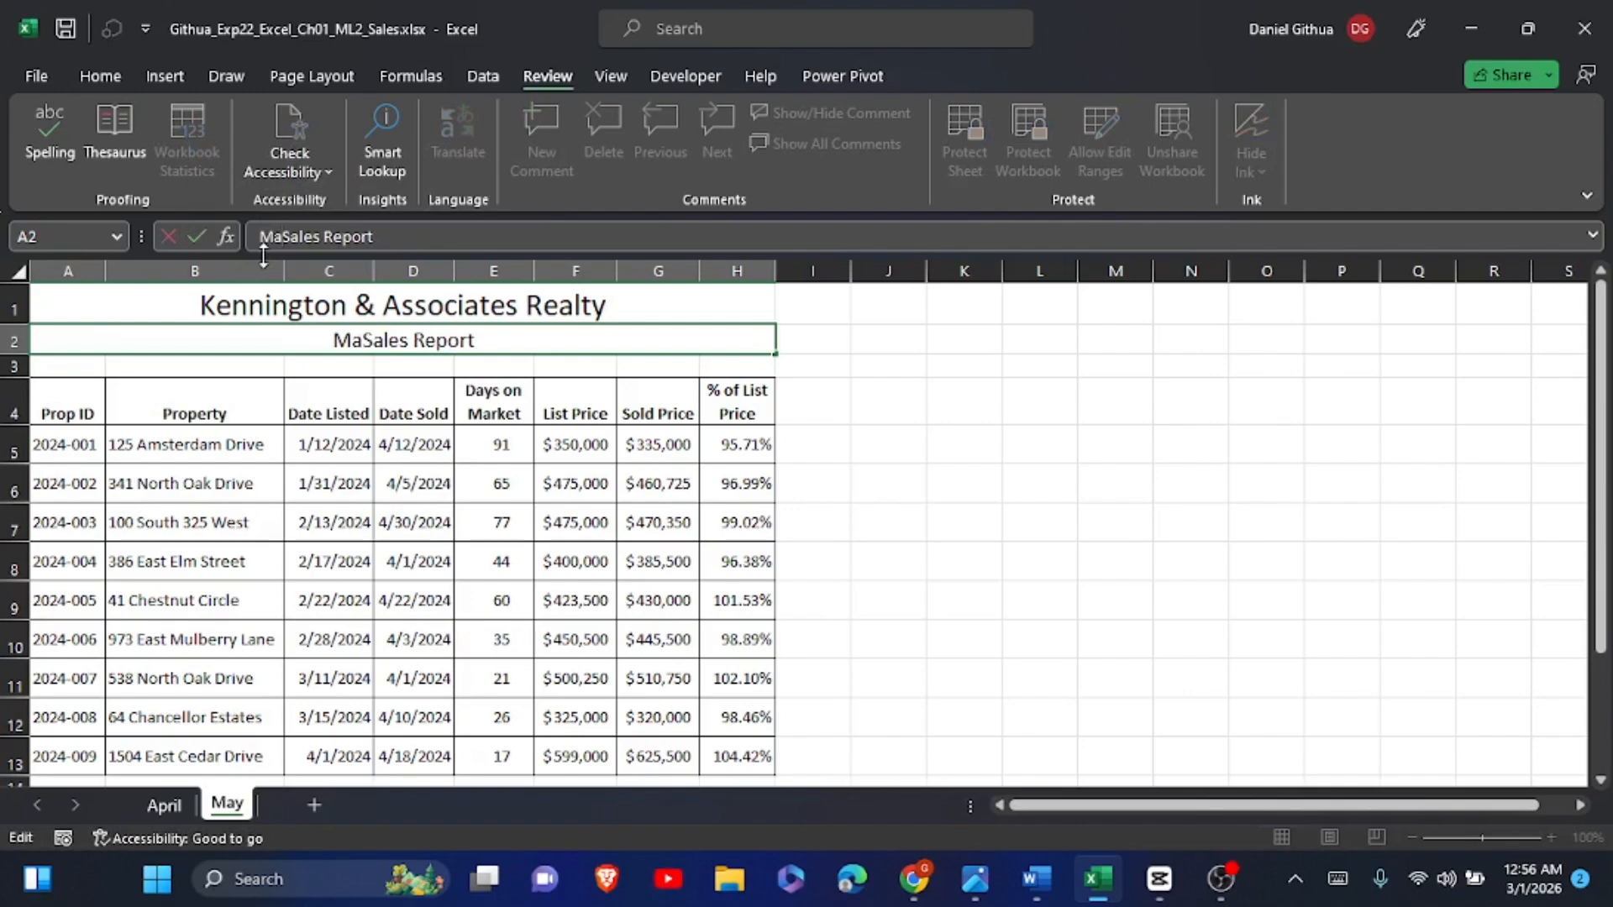
text(y)
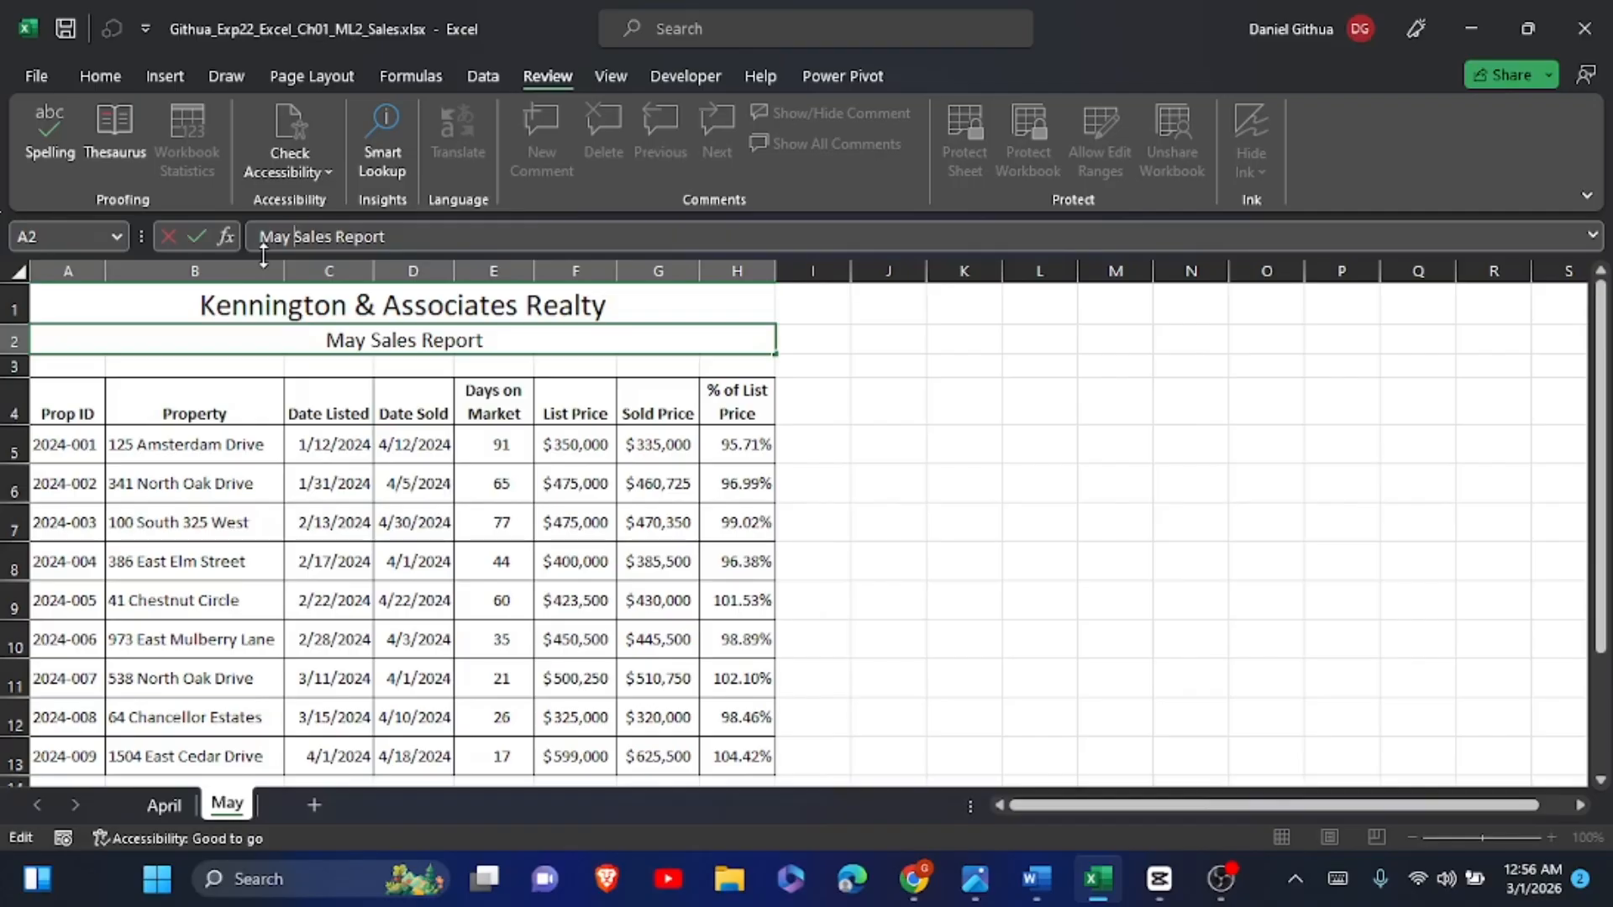
Step: Clear only the contents of ranges A5:D13 and F5:G13 on the May sheet, keeping the formatting
click(68, 445)
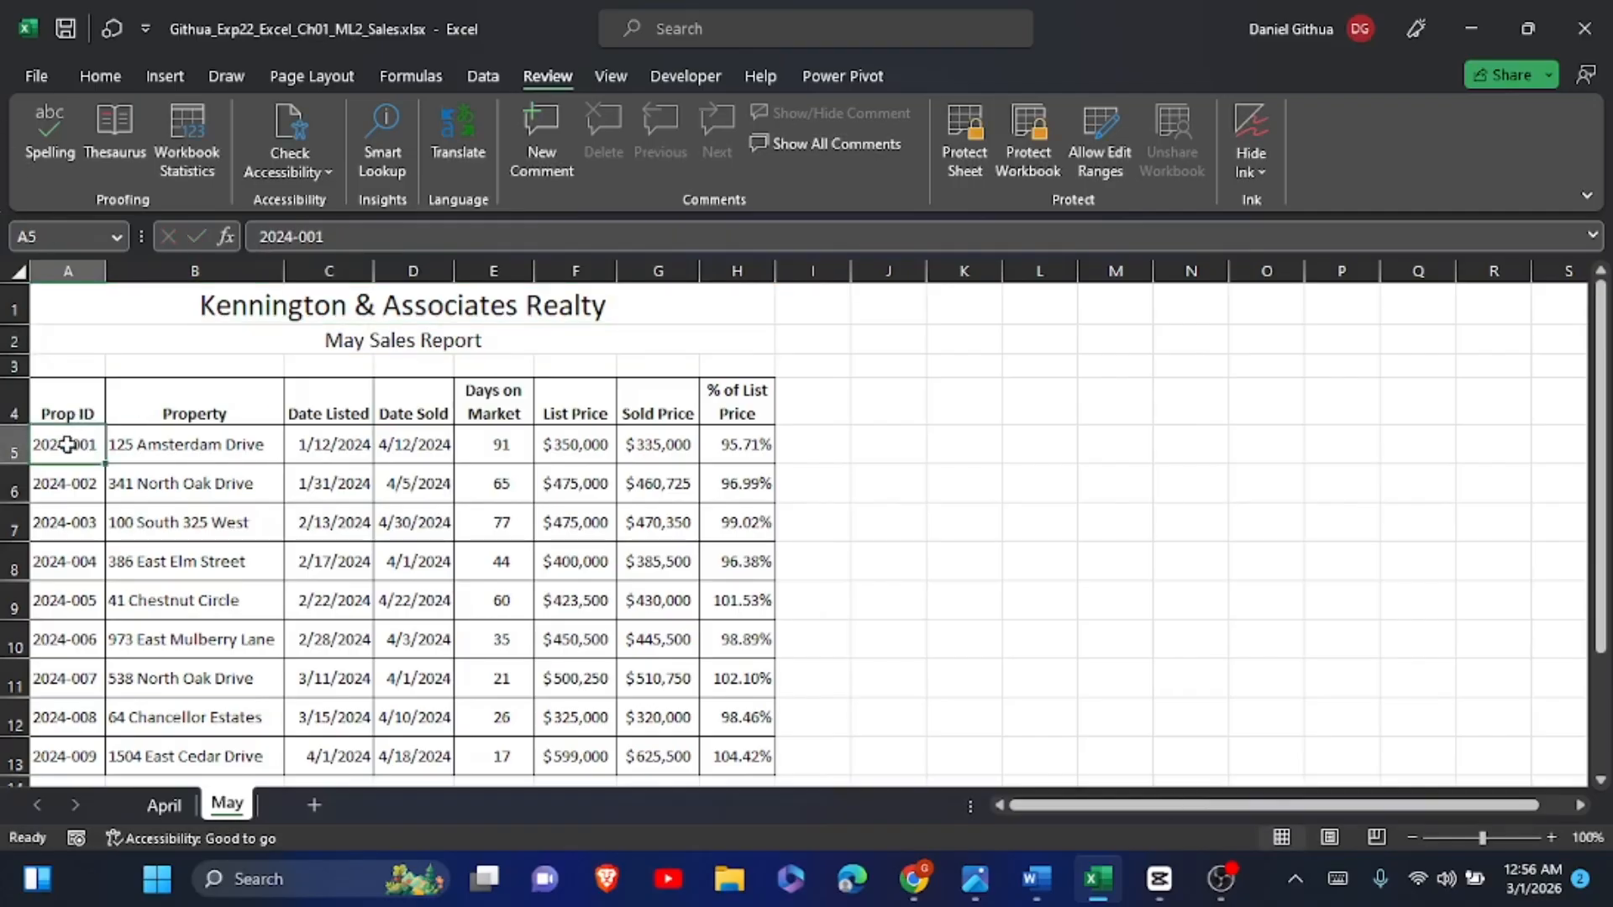
click(430, 450)
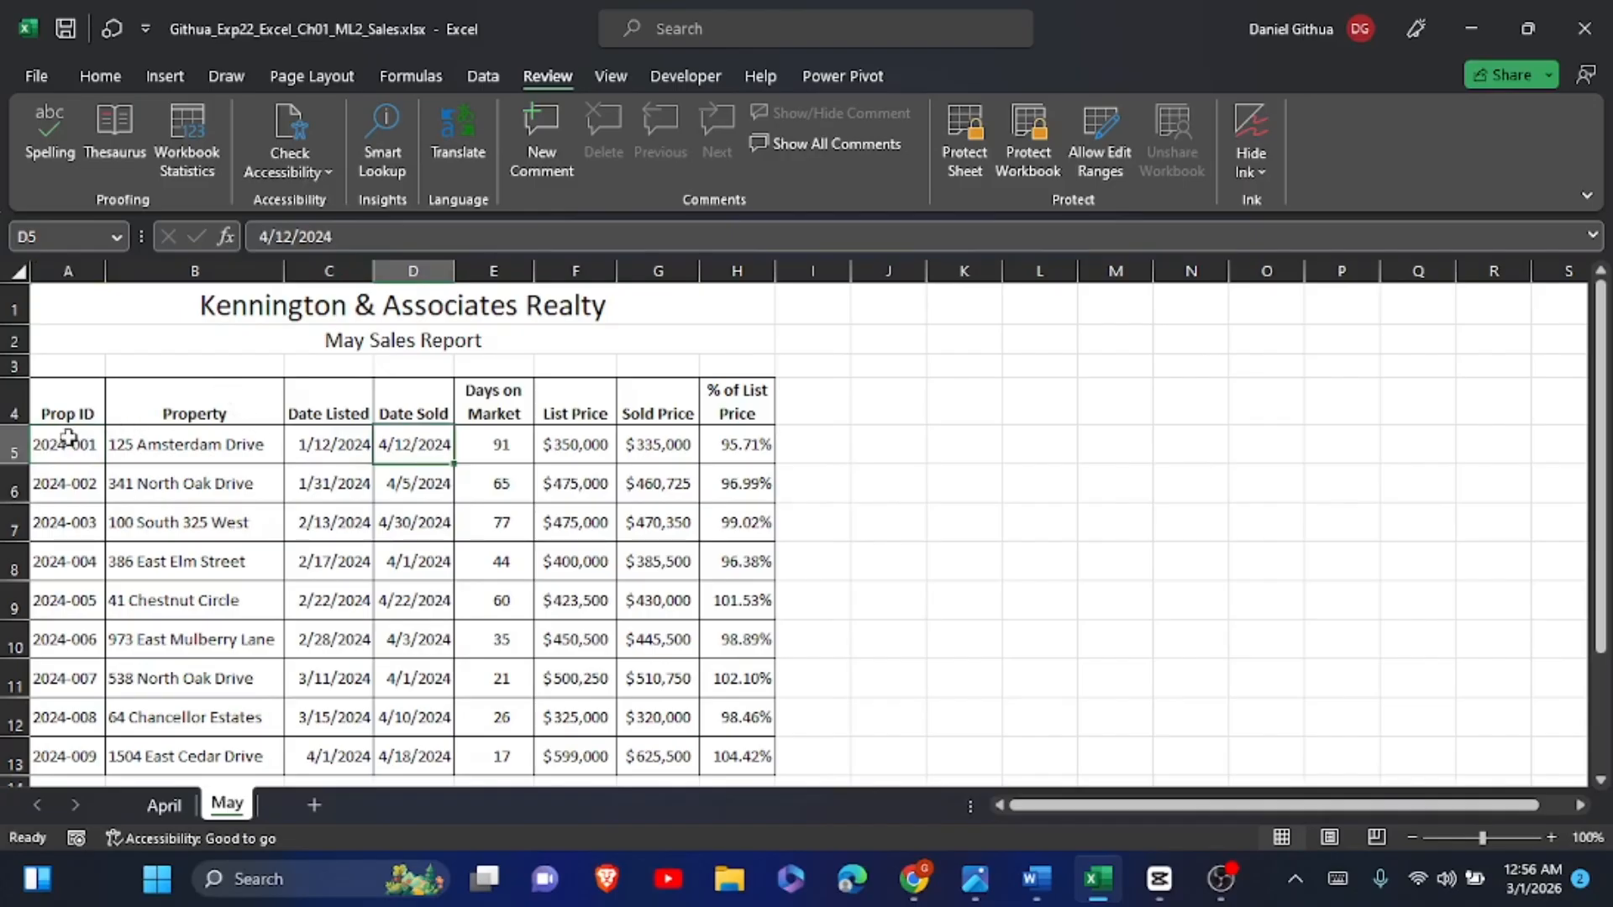
click(69, 440)
drag(69, 440, 416, 679)
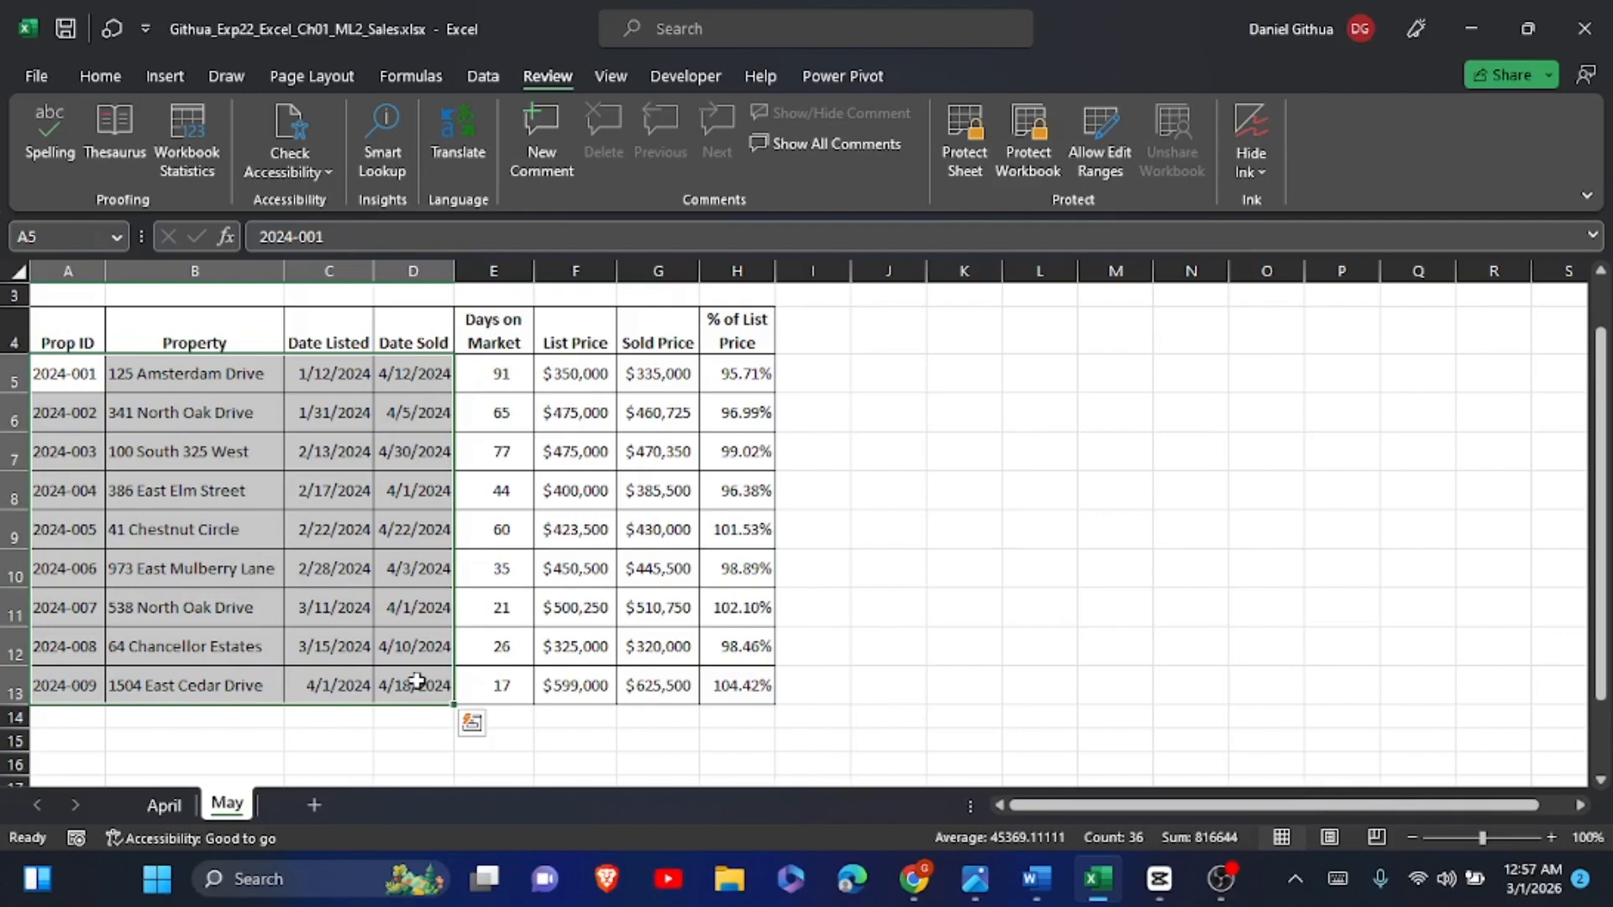
ctrl+click(575, 363)
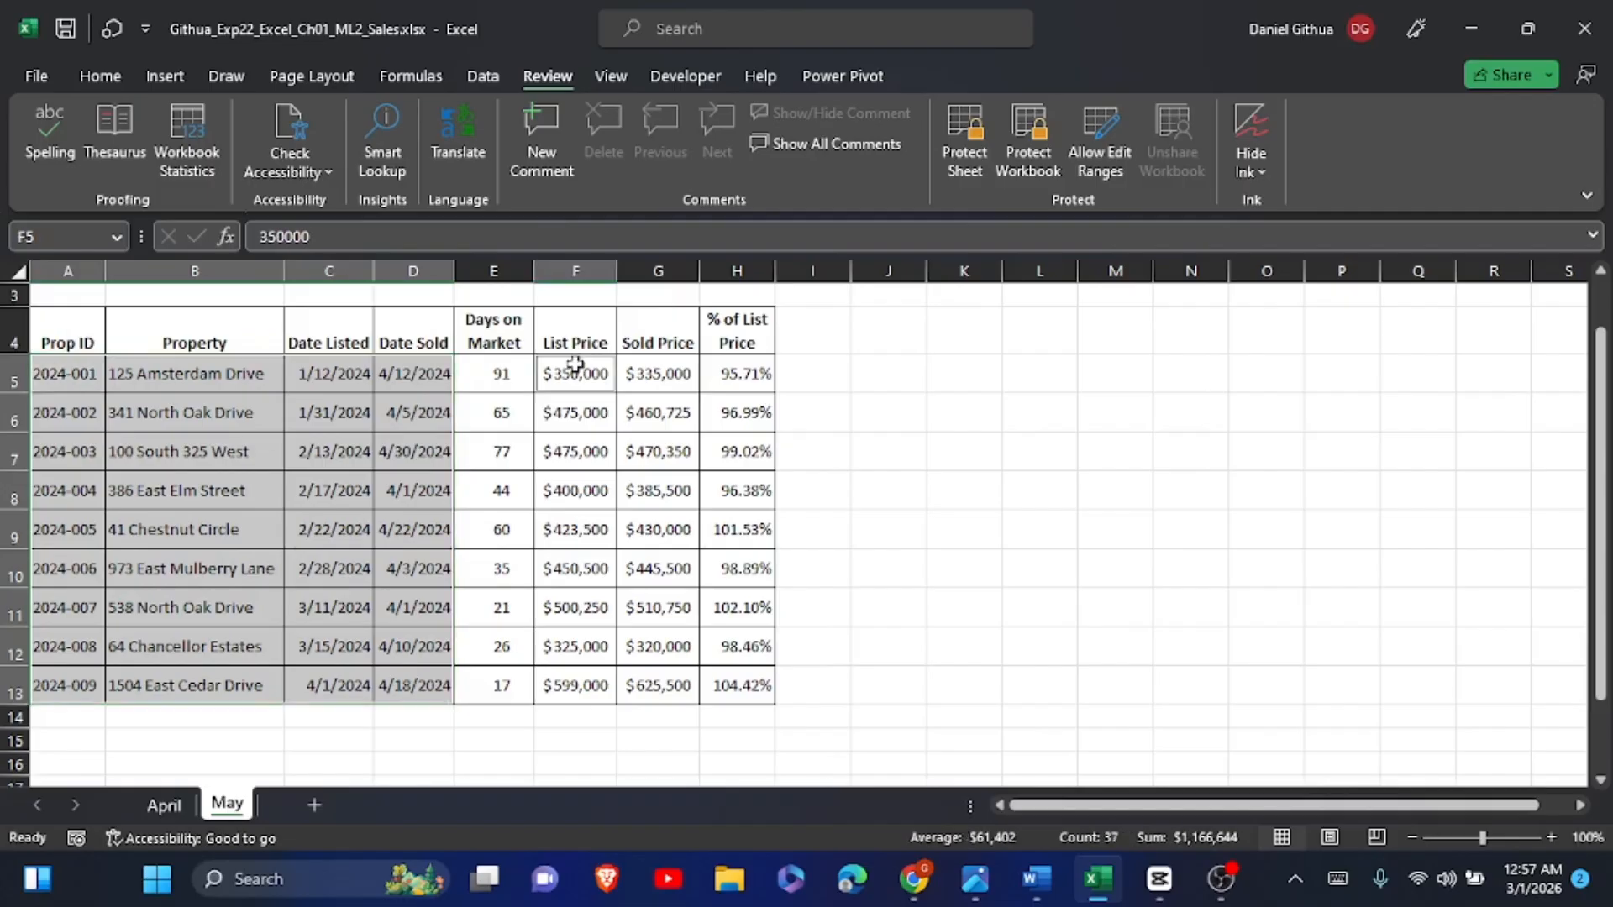
drag(574, 363, 758, 670)
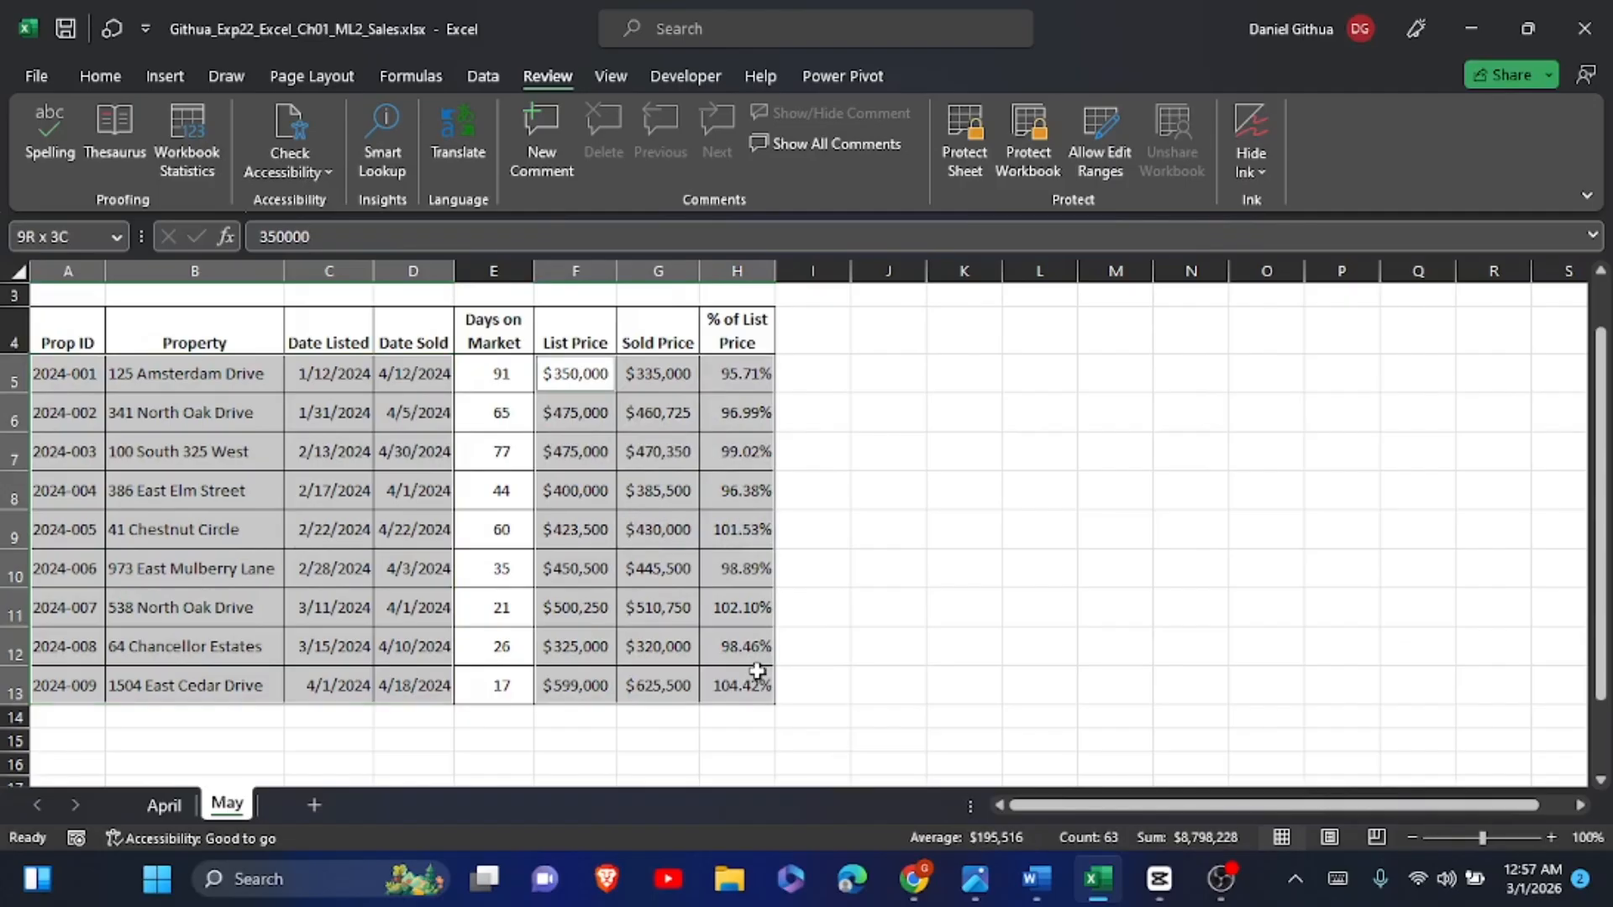
drag(758, 670, 688, 671)
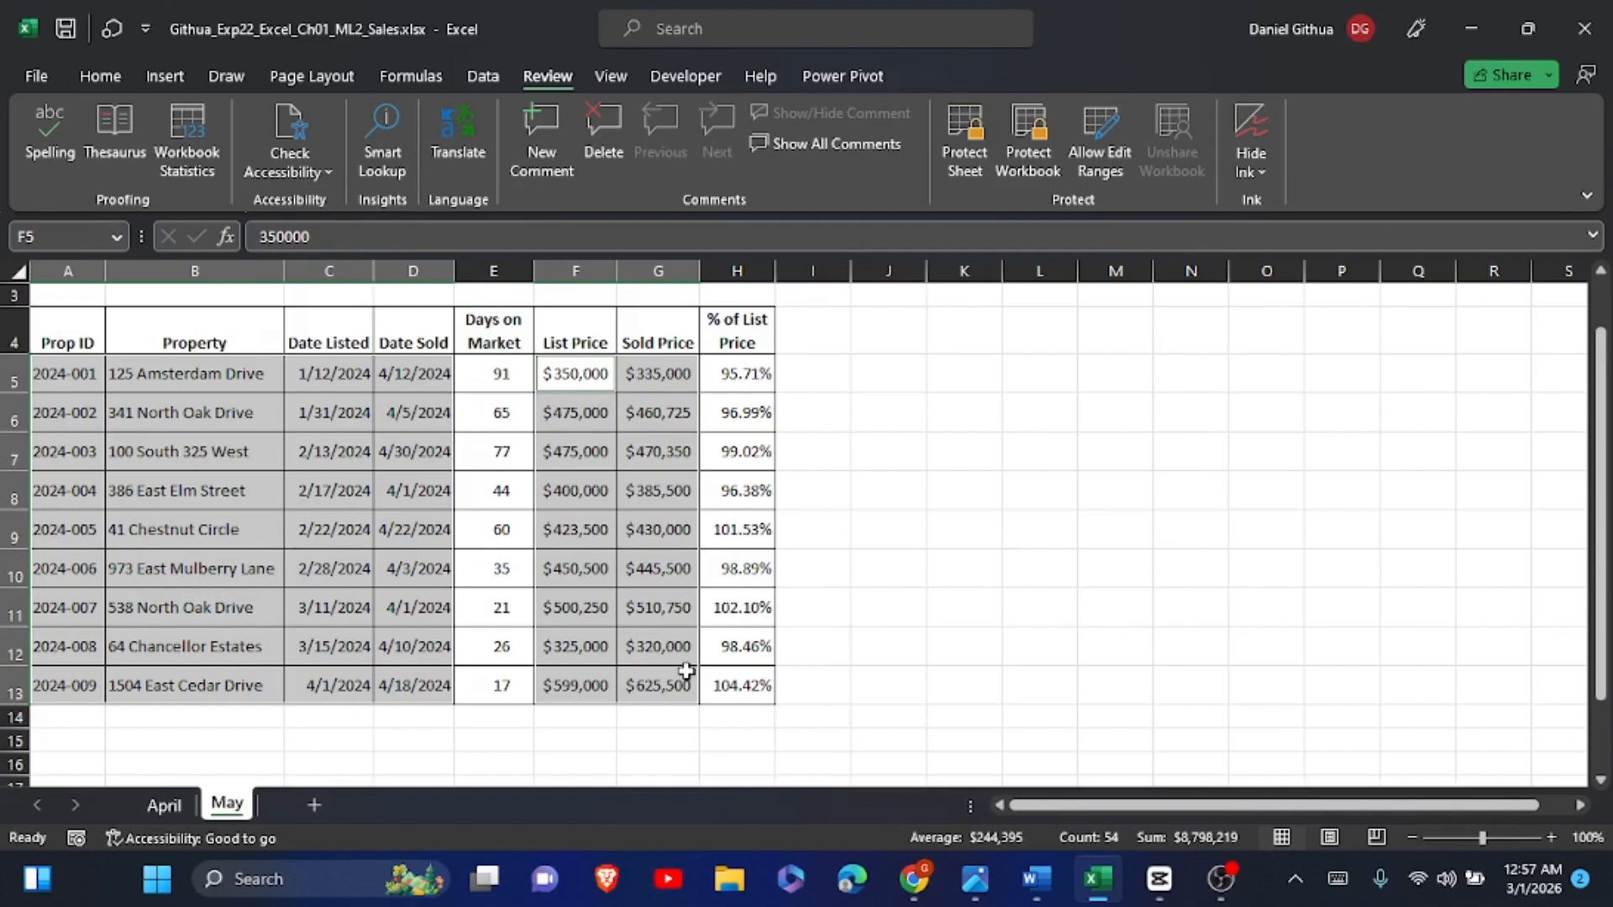
click(100, 82)
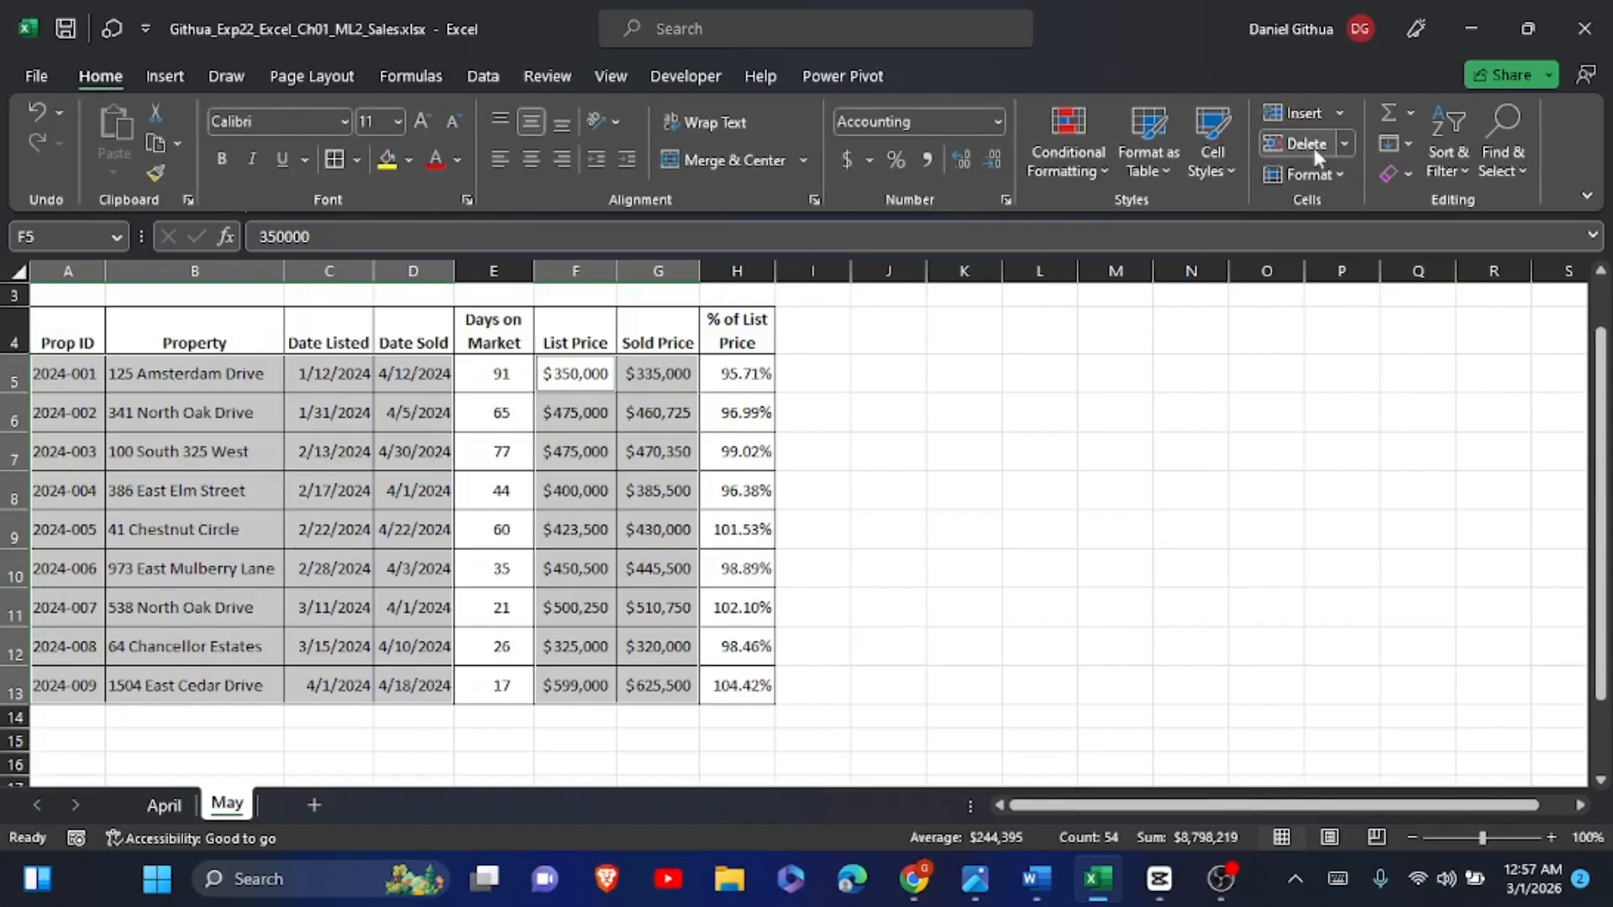
click(1408, 174)
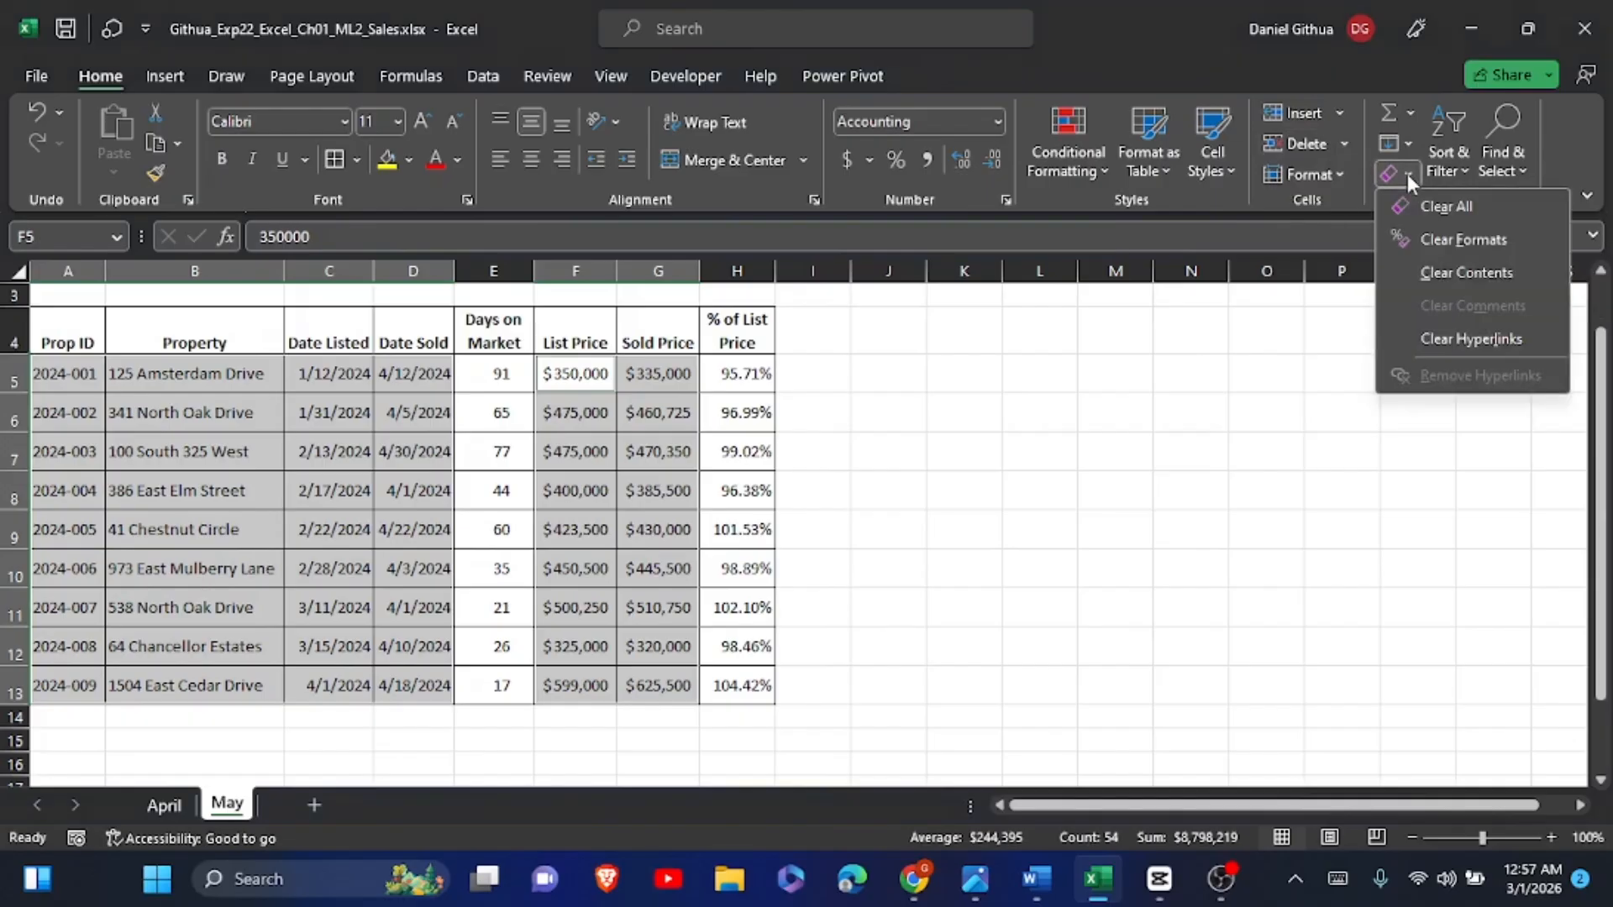
click(1443, 264)
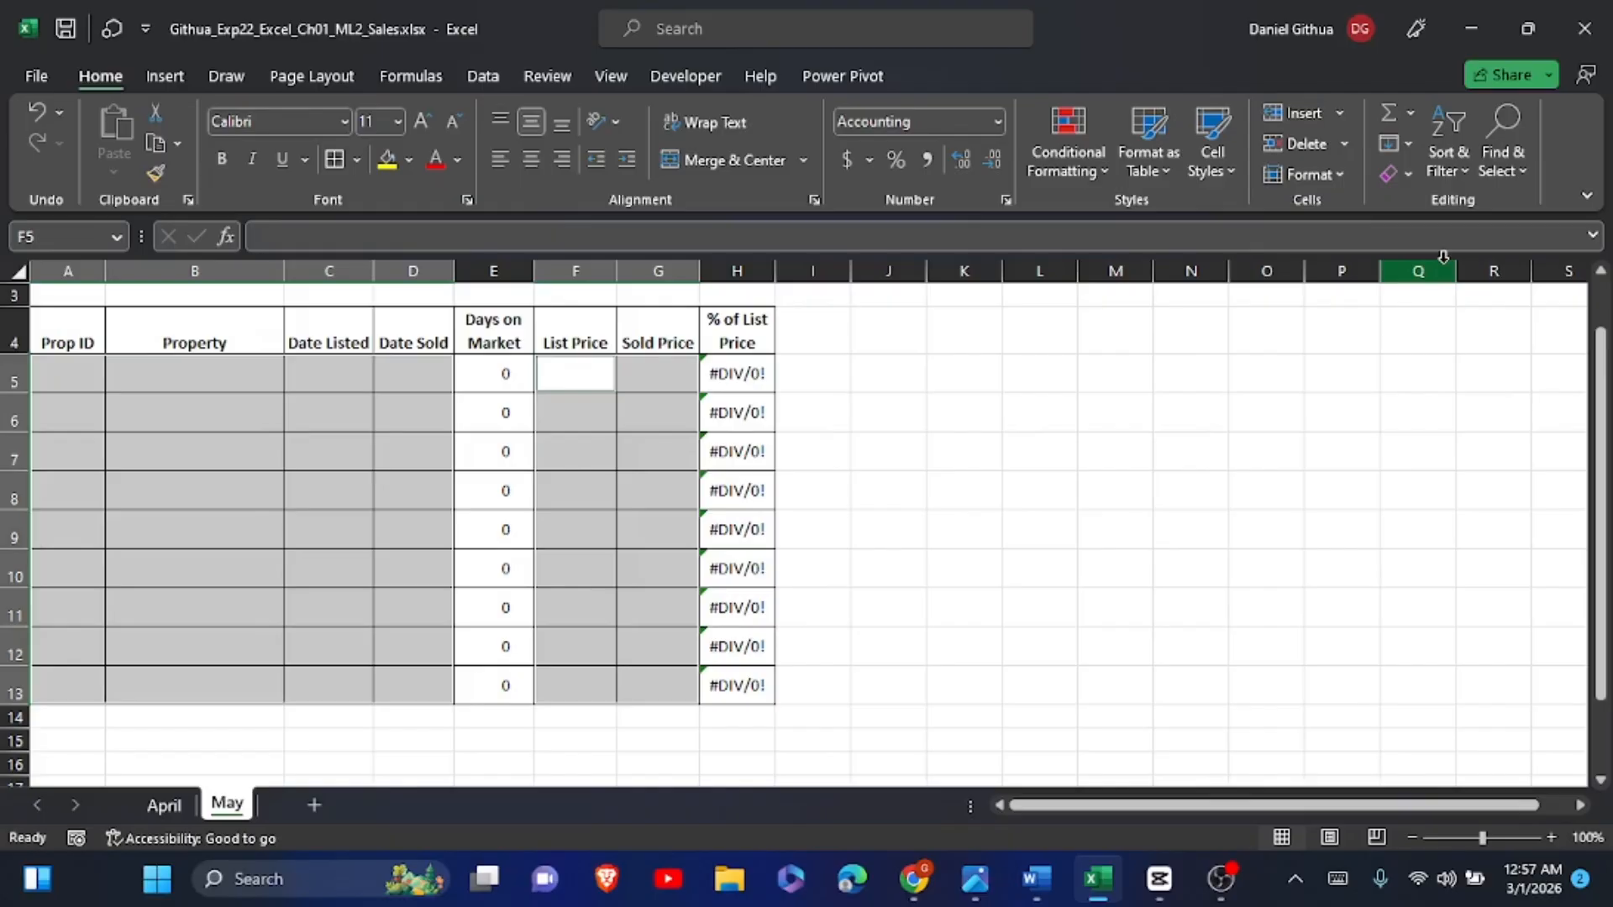
click(635, 463)
click(611, 483)
click(262, 443)
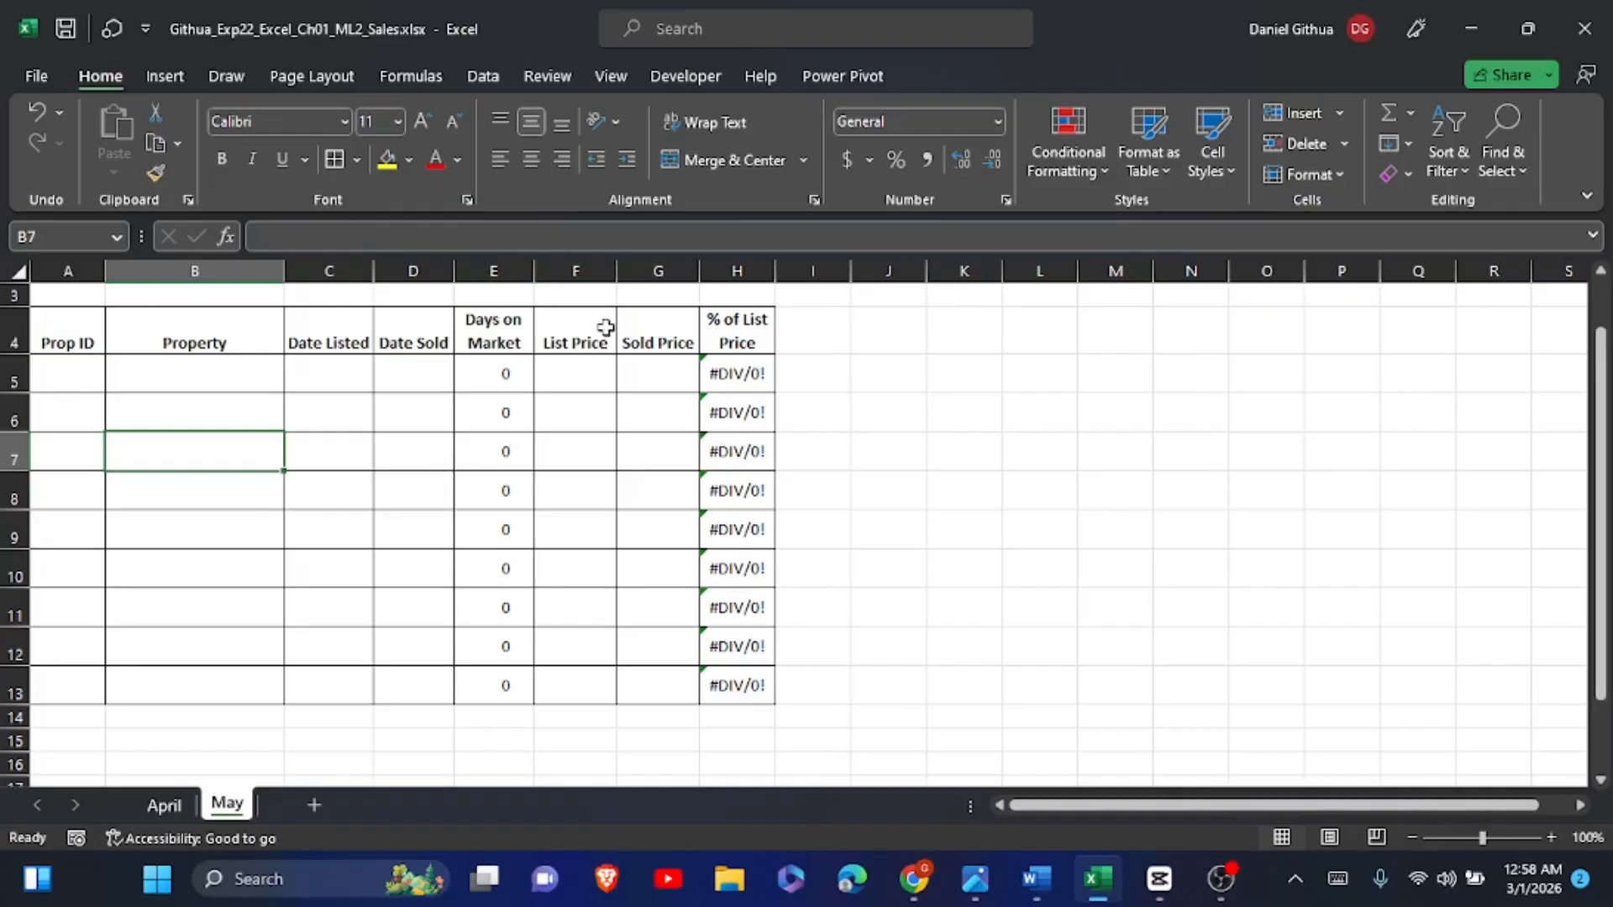
Step: Enter 1 in cells F5 and G5 and copy both values down to the range F6:G13
click(587, 370)
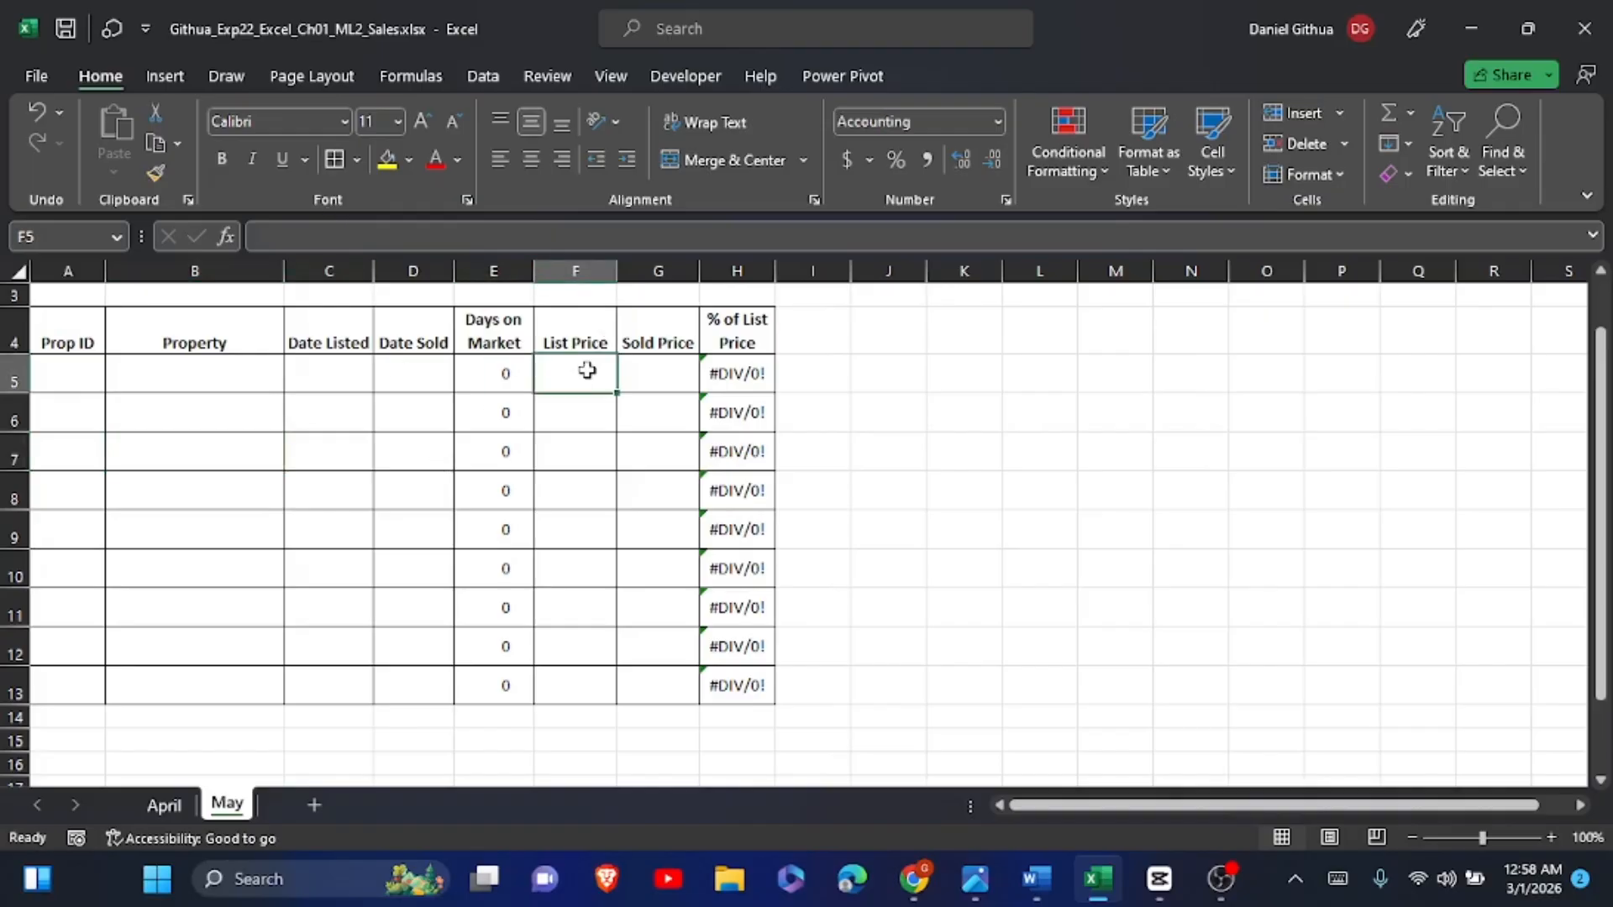
text(1)
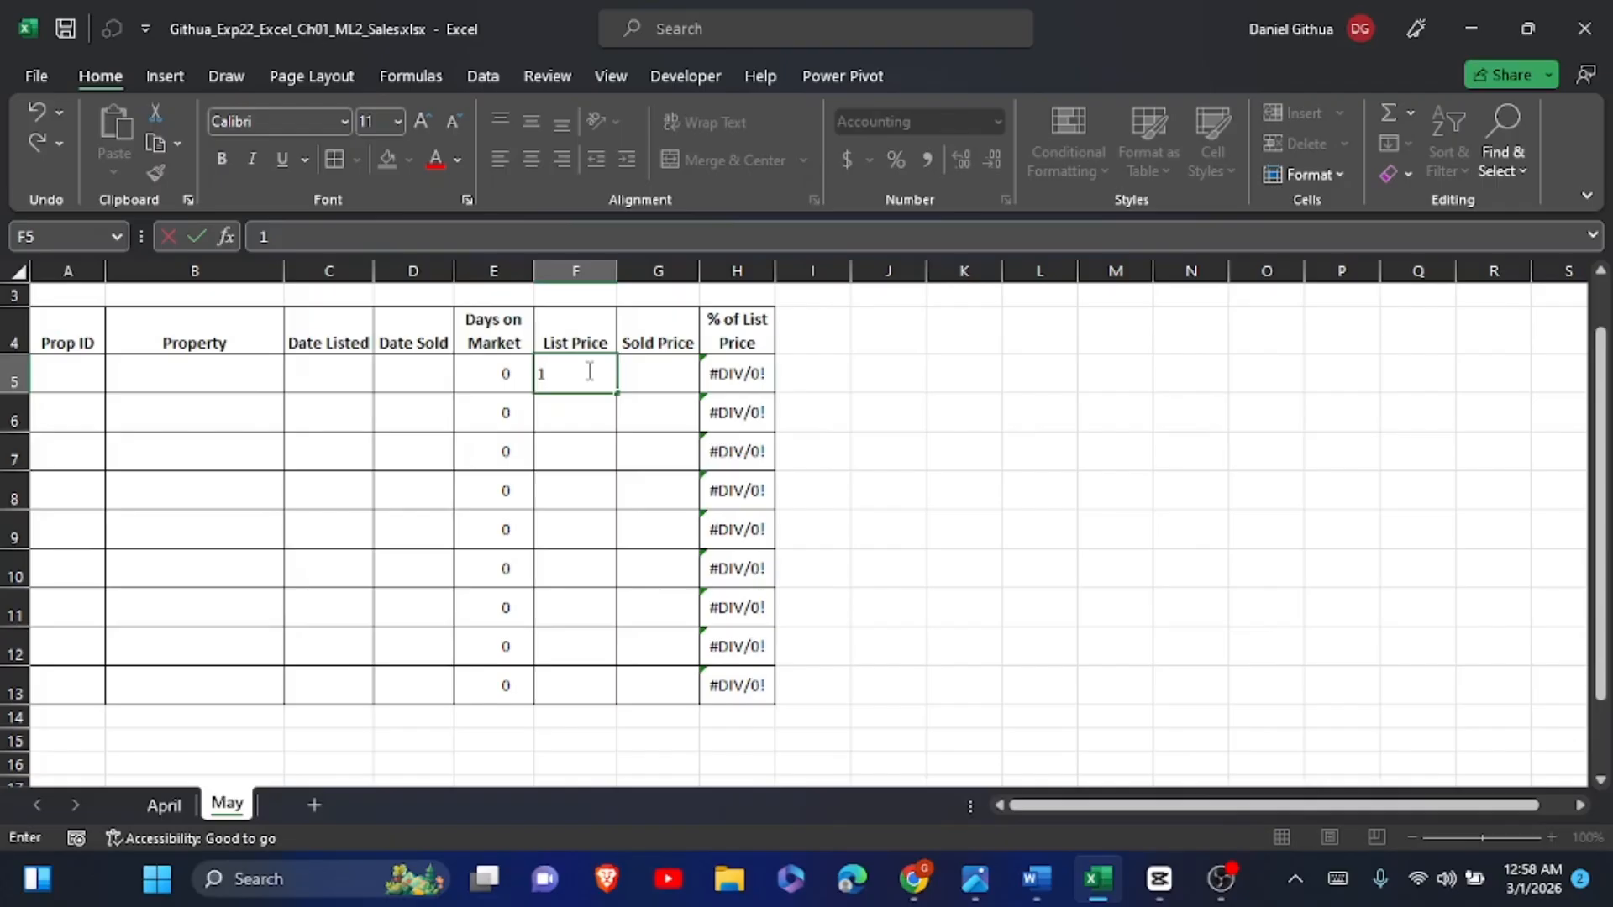
click(635, 371)
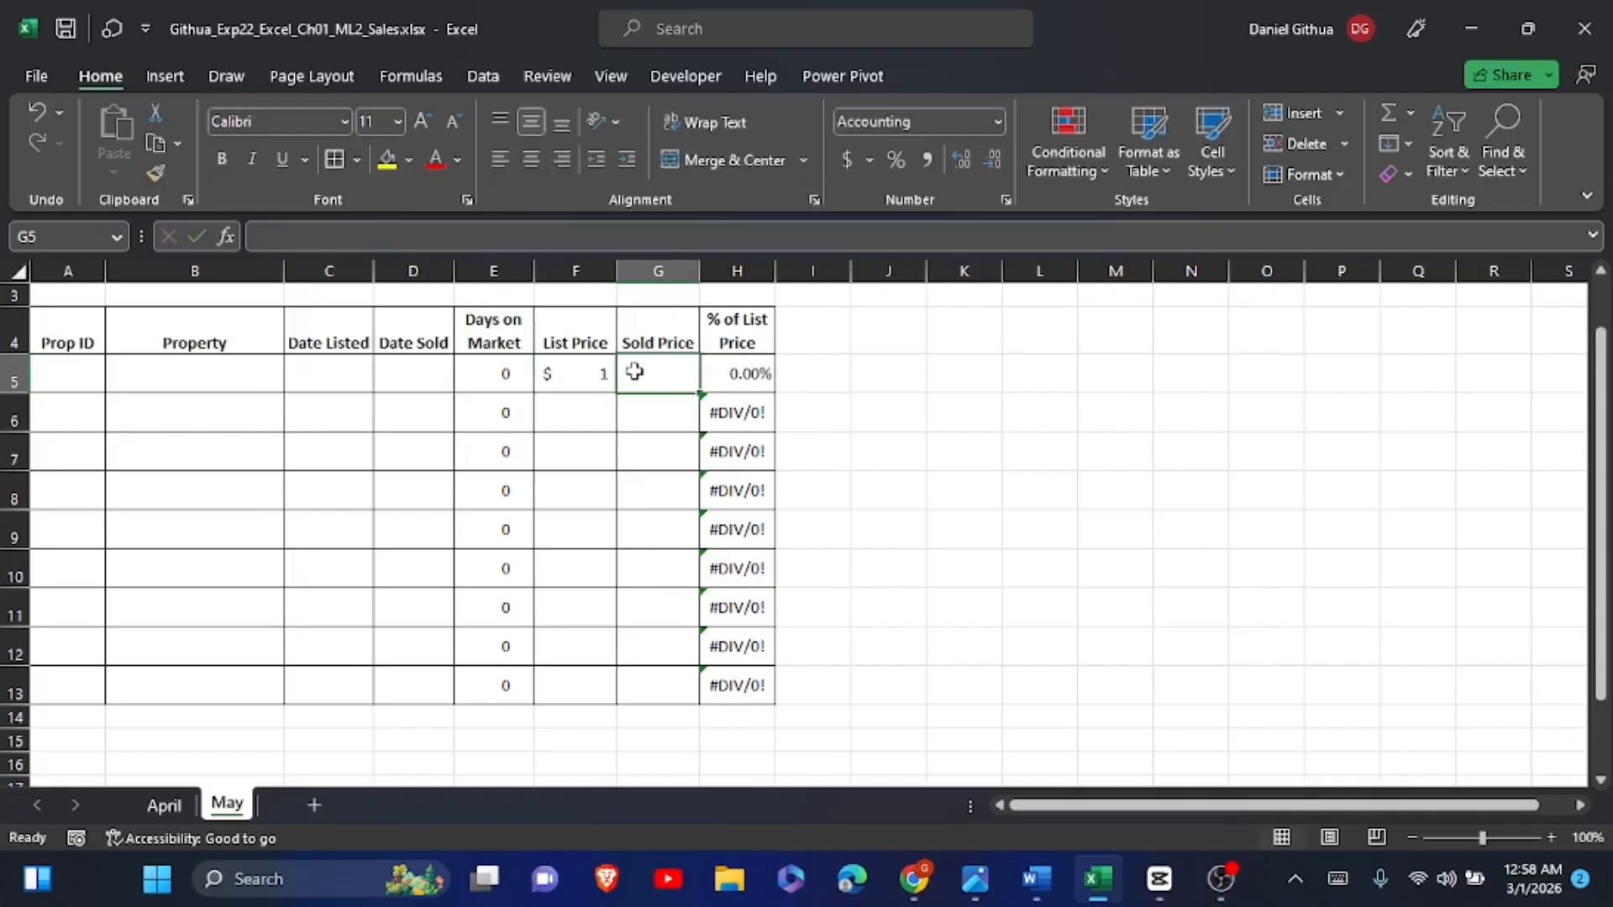
text(1)
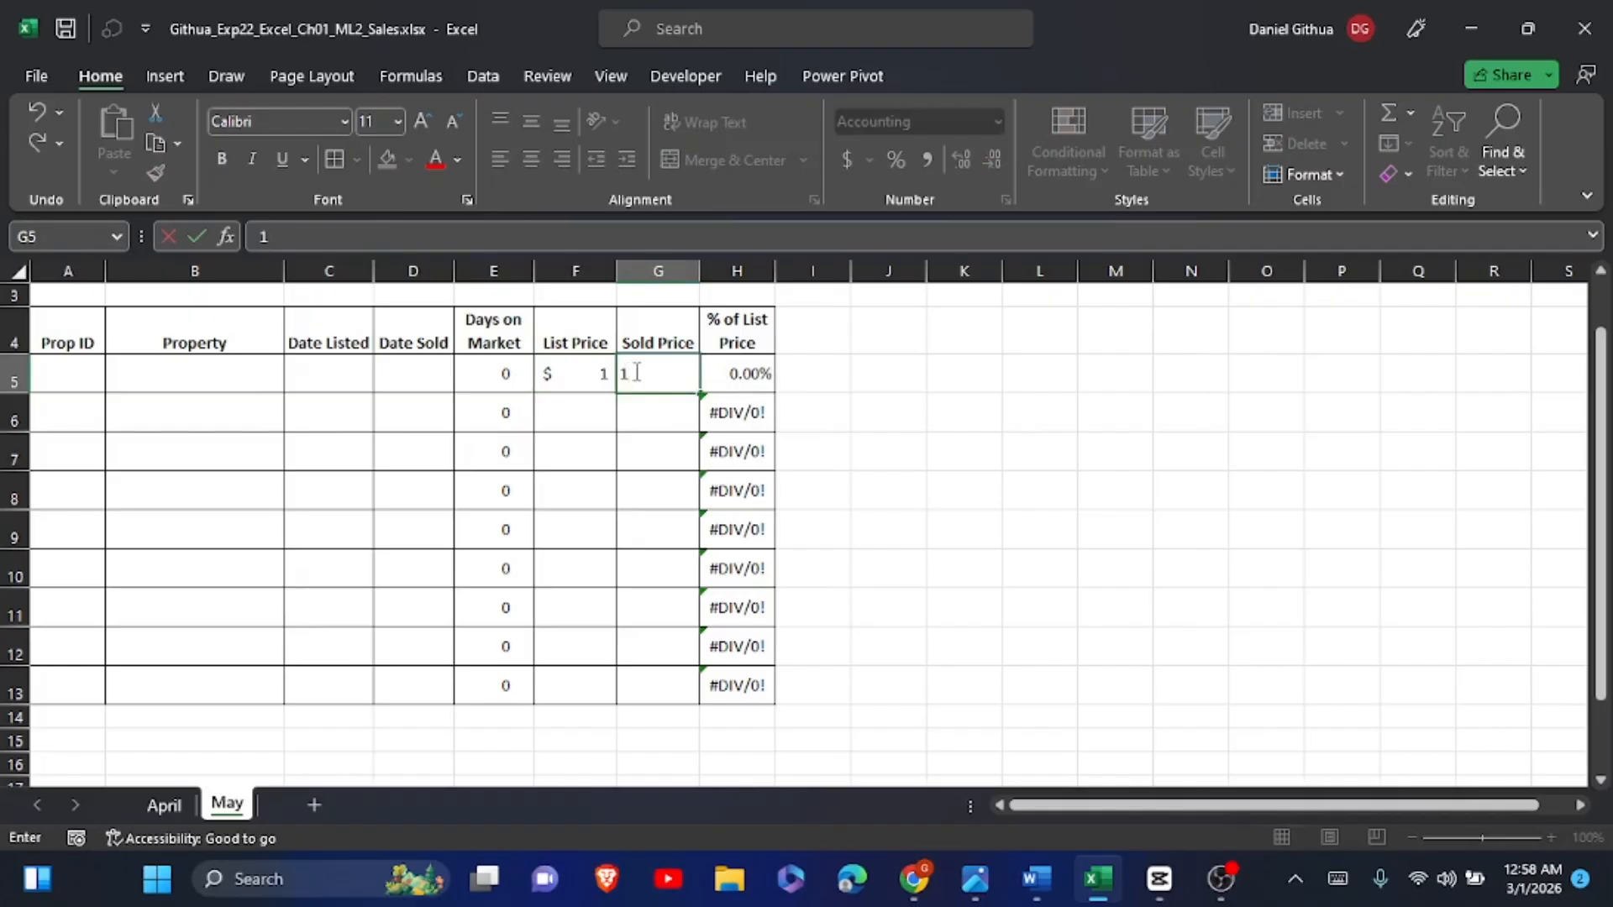
click(614, 451)
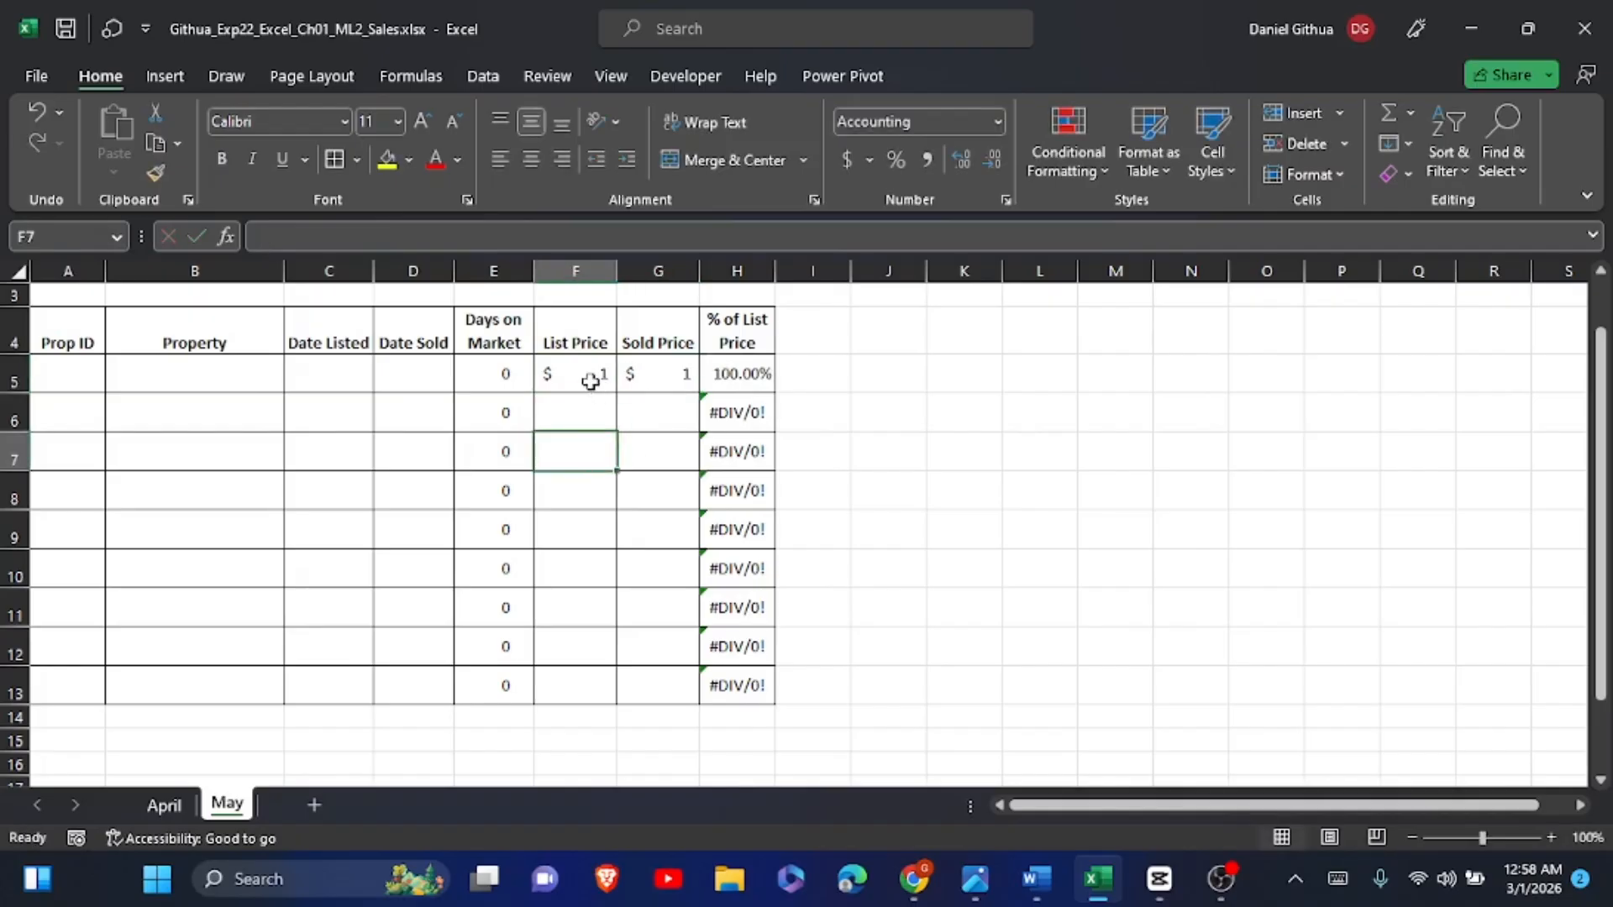
drag(590, 381, 664, 385)
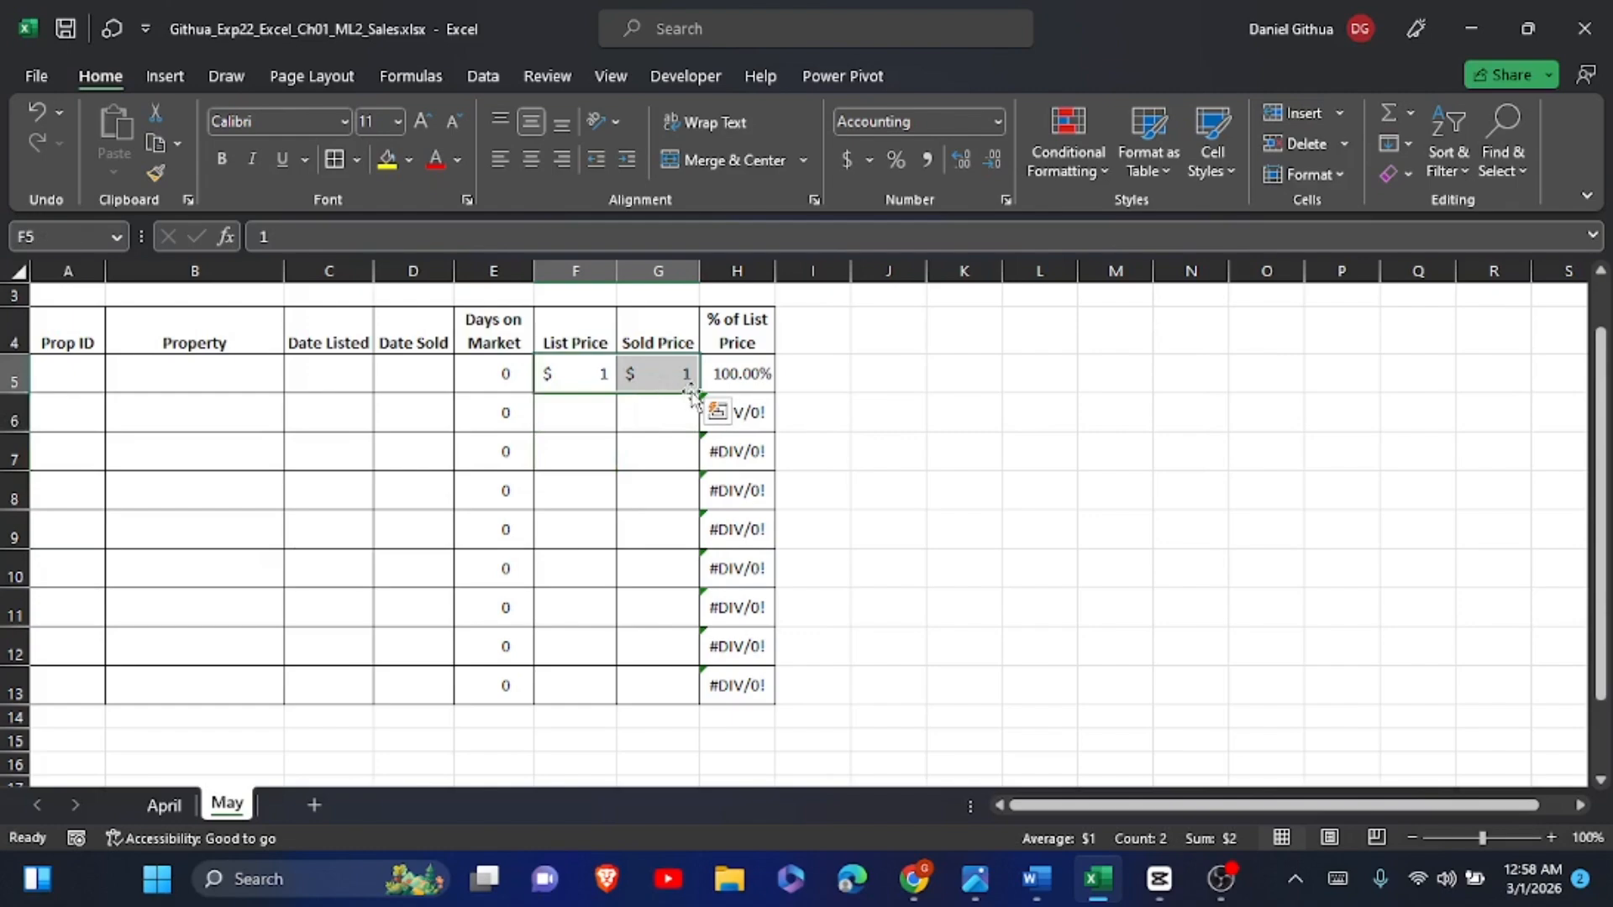
drag(699, 393, 674, 696)
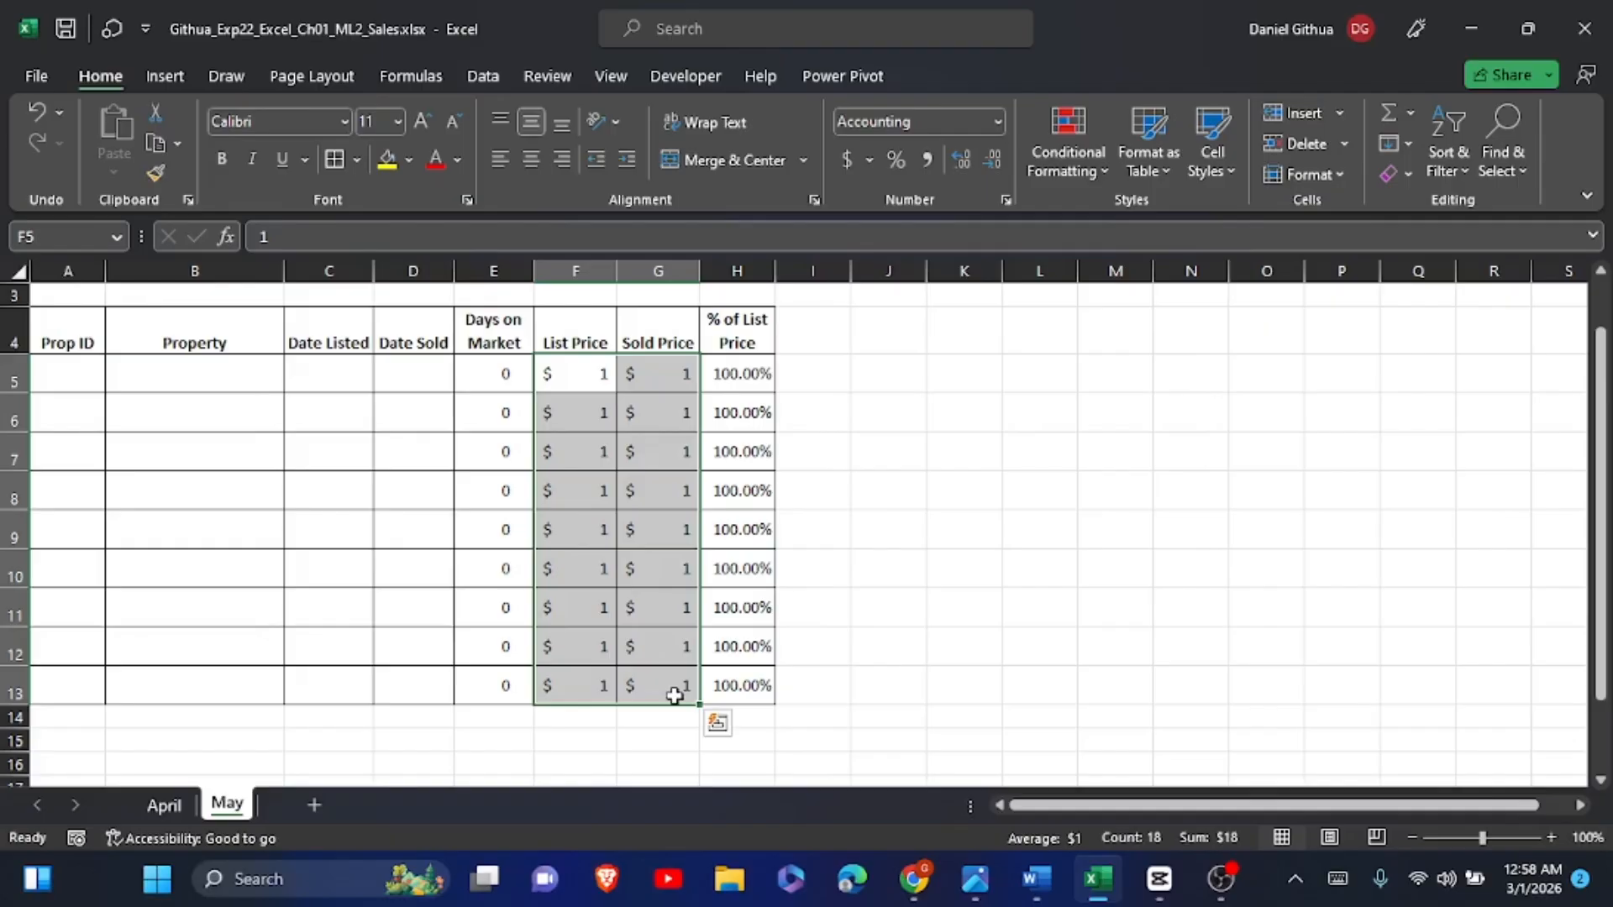
Step: Switch to the Word instructions, highlight the step 18 text in yellow, and bring step 19 into view
key(alt+Tab)
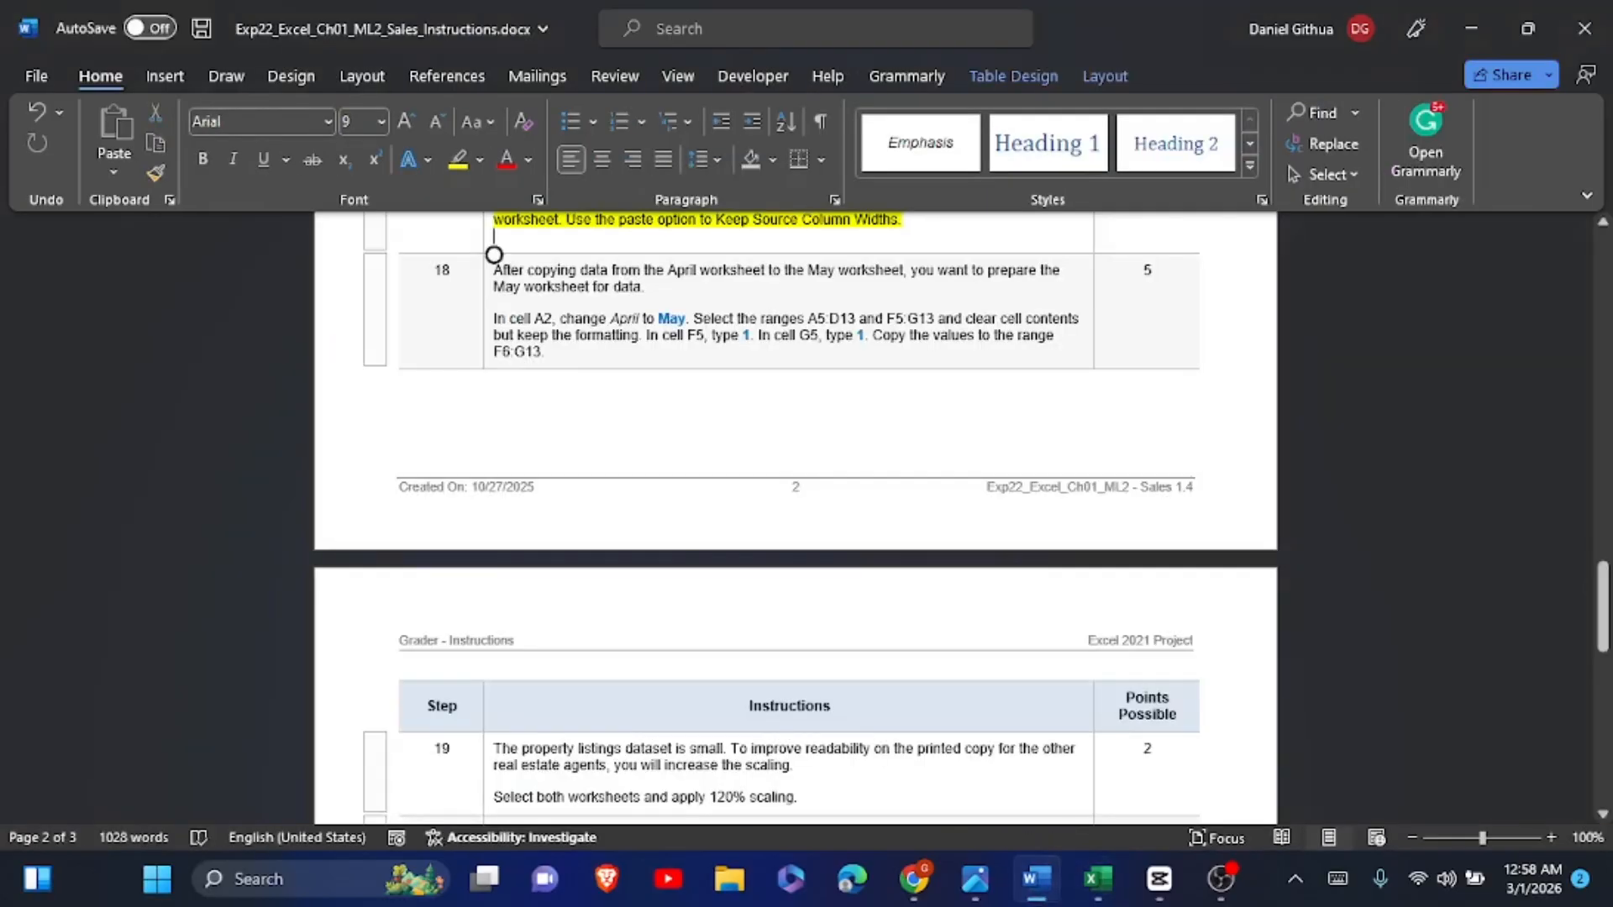
drag(494, 255, 546, 353)
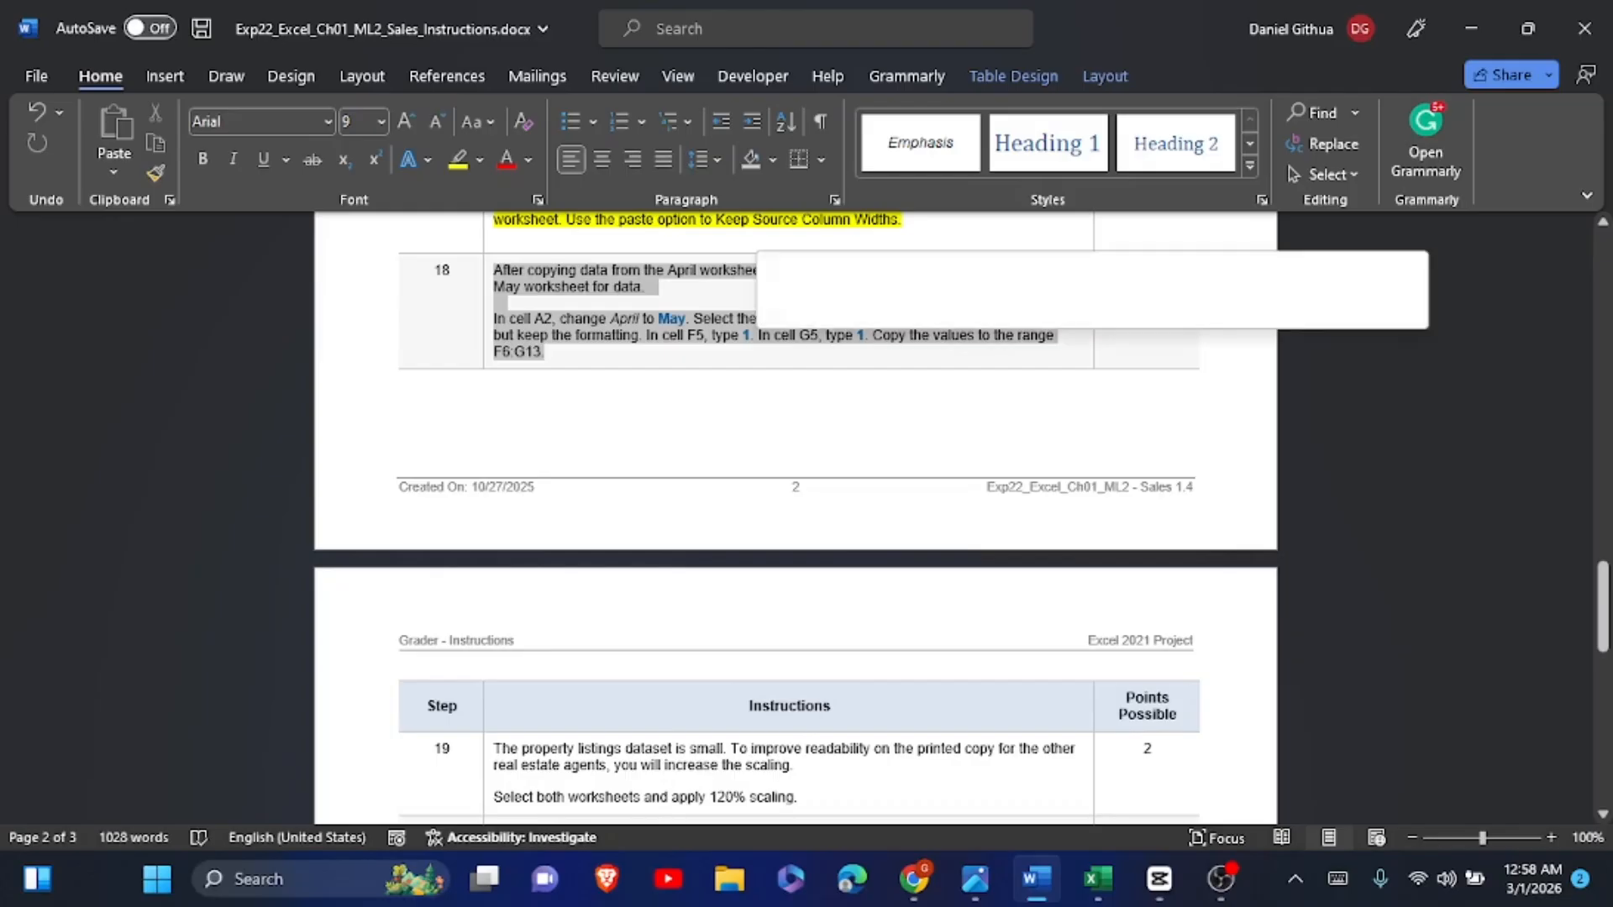
click(861, 307)
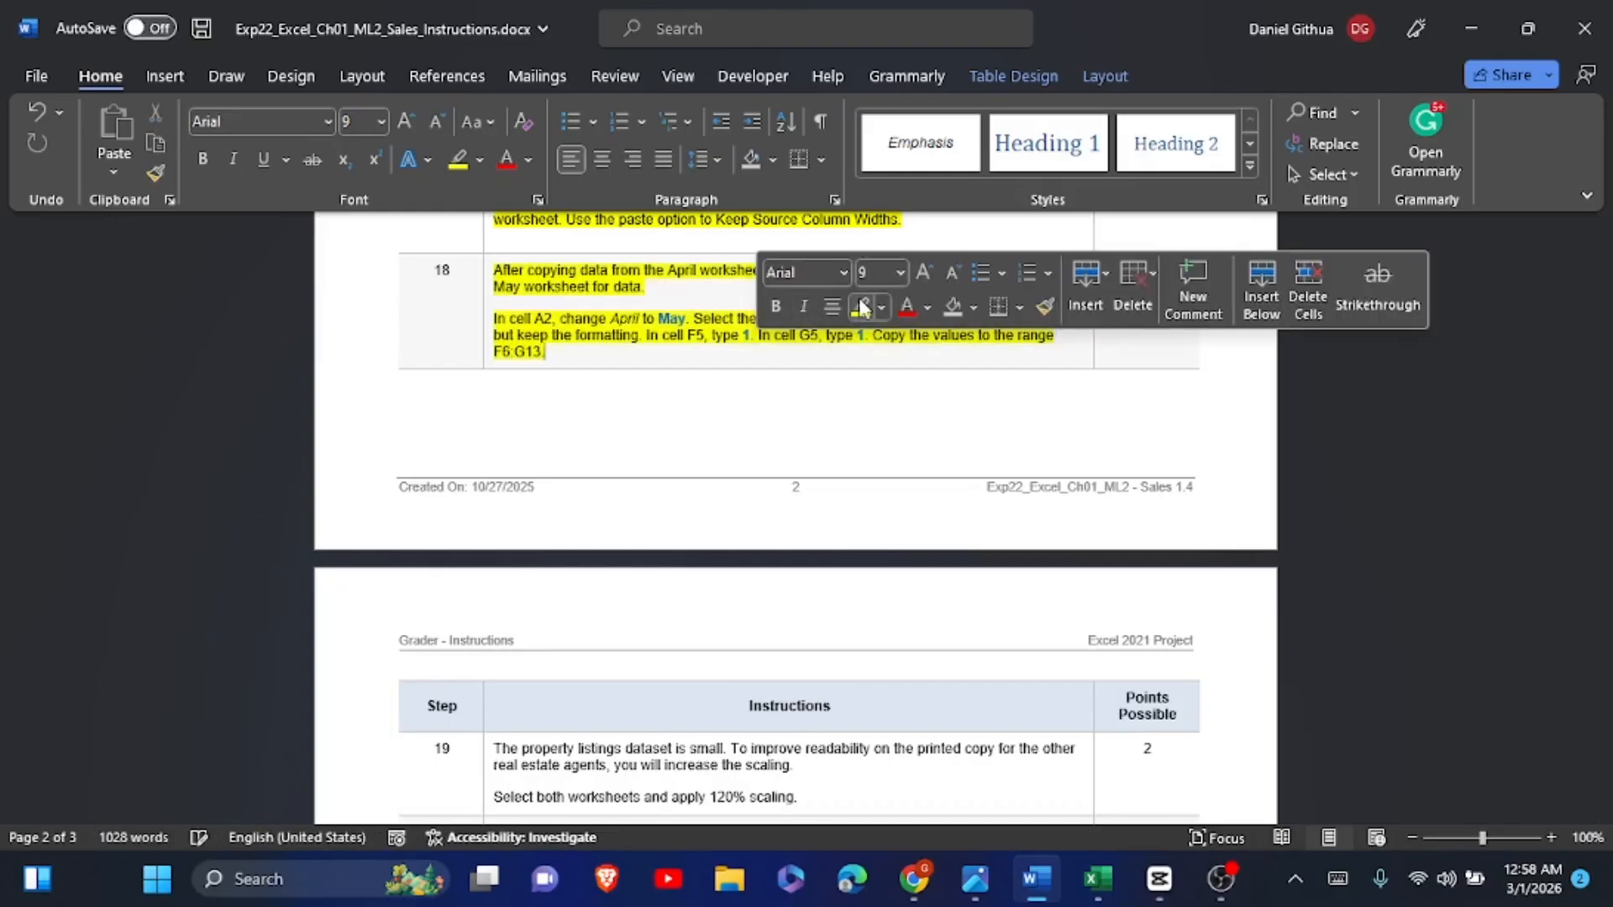
scroll(861, 307, down, 2)
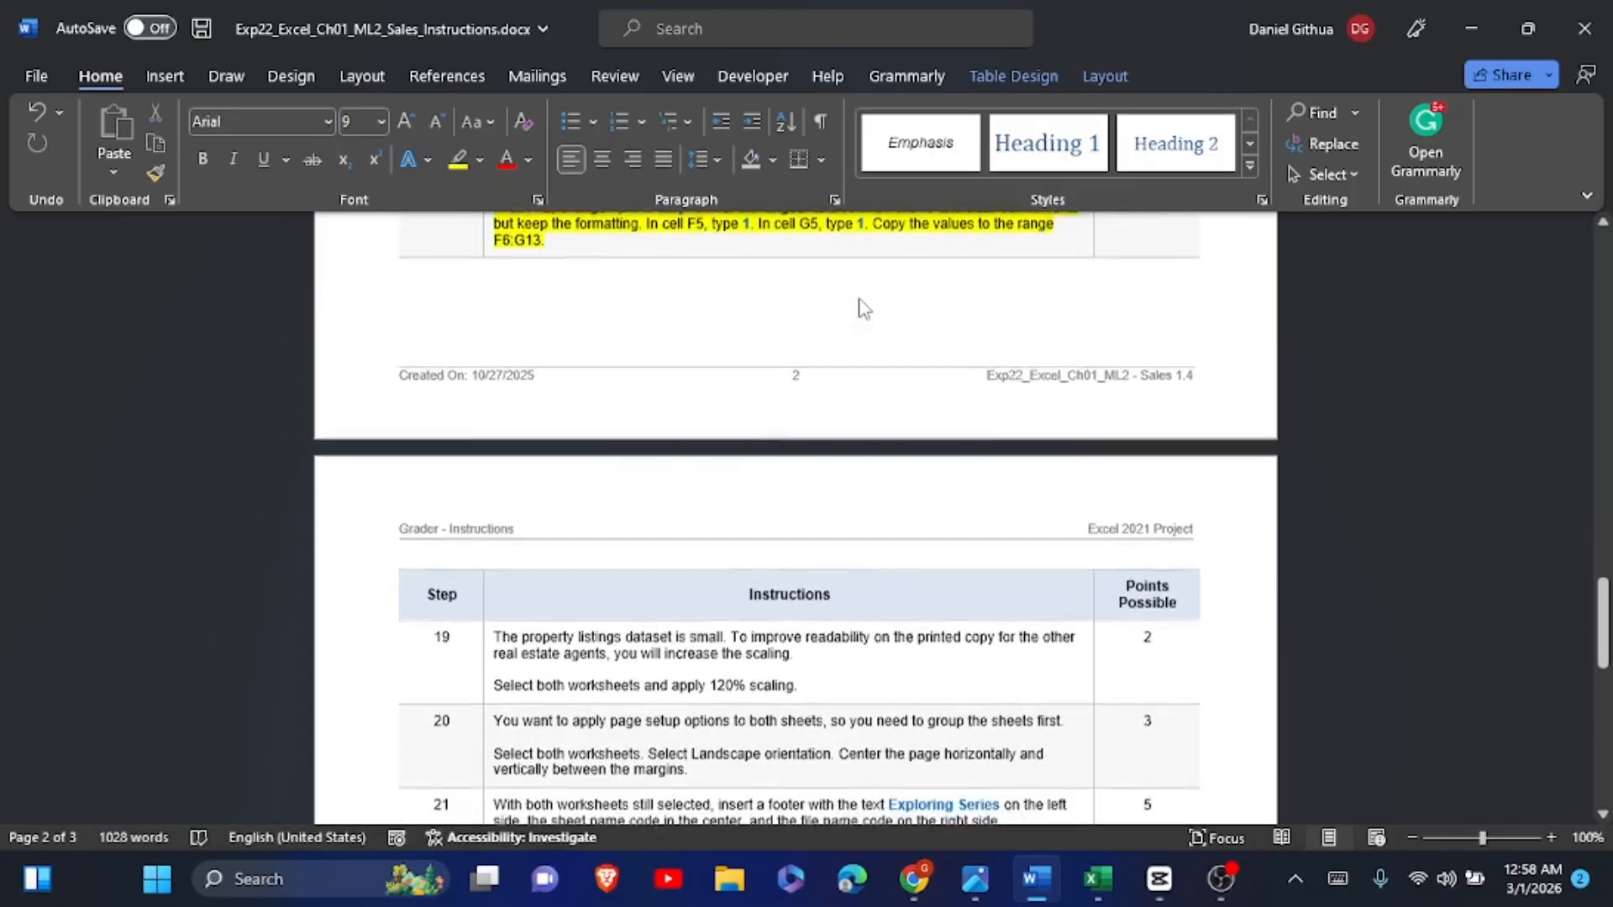
scroll(861, 306, down, 5)
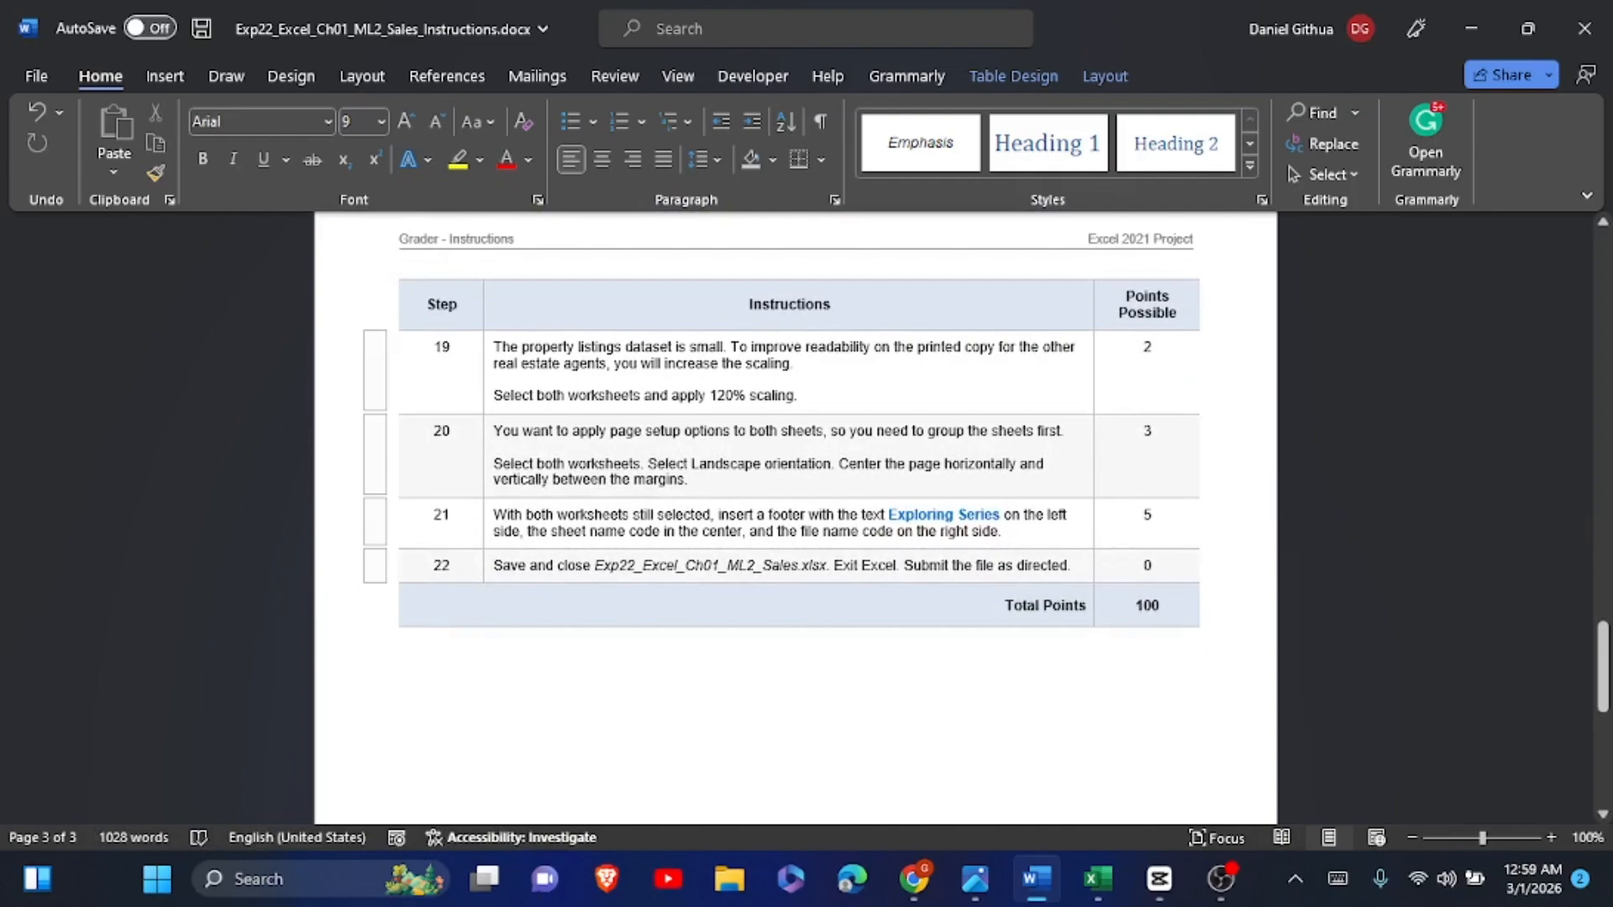
key(alt+Tab)
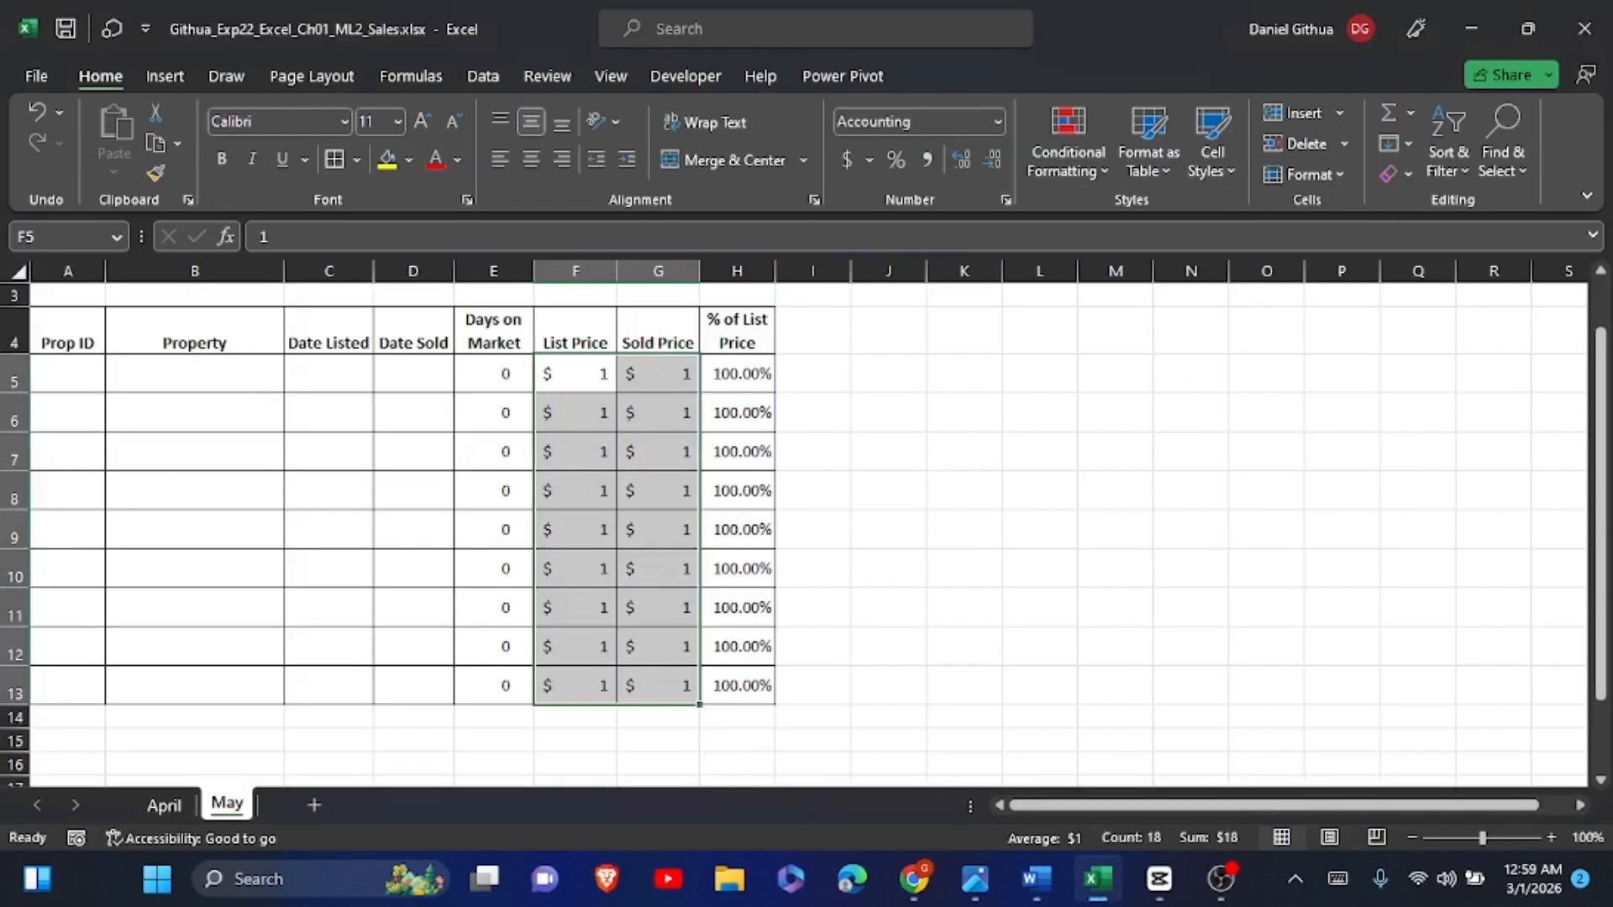
key(alt+Tab)
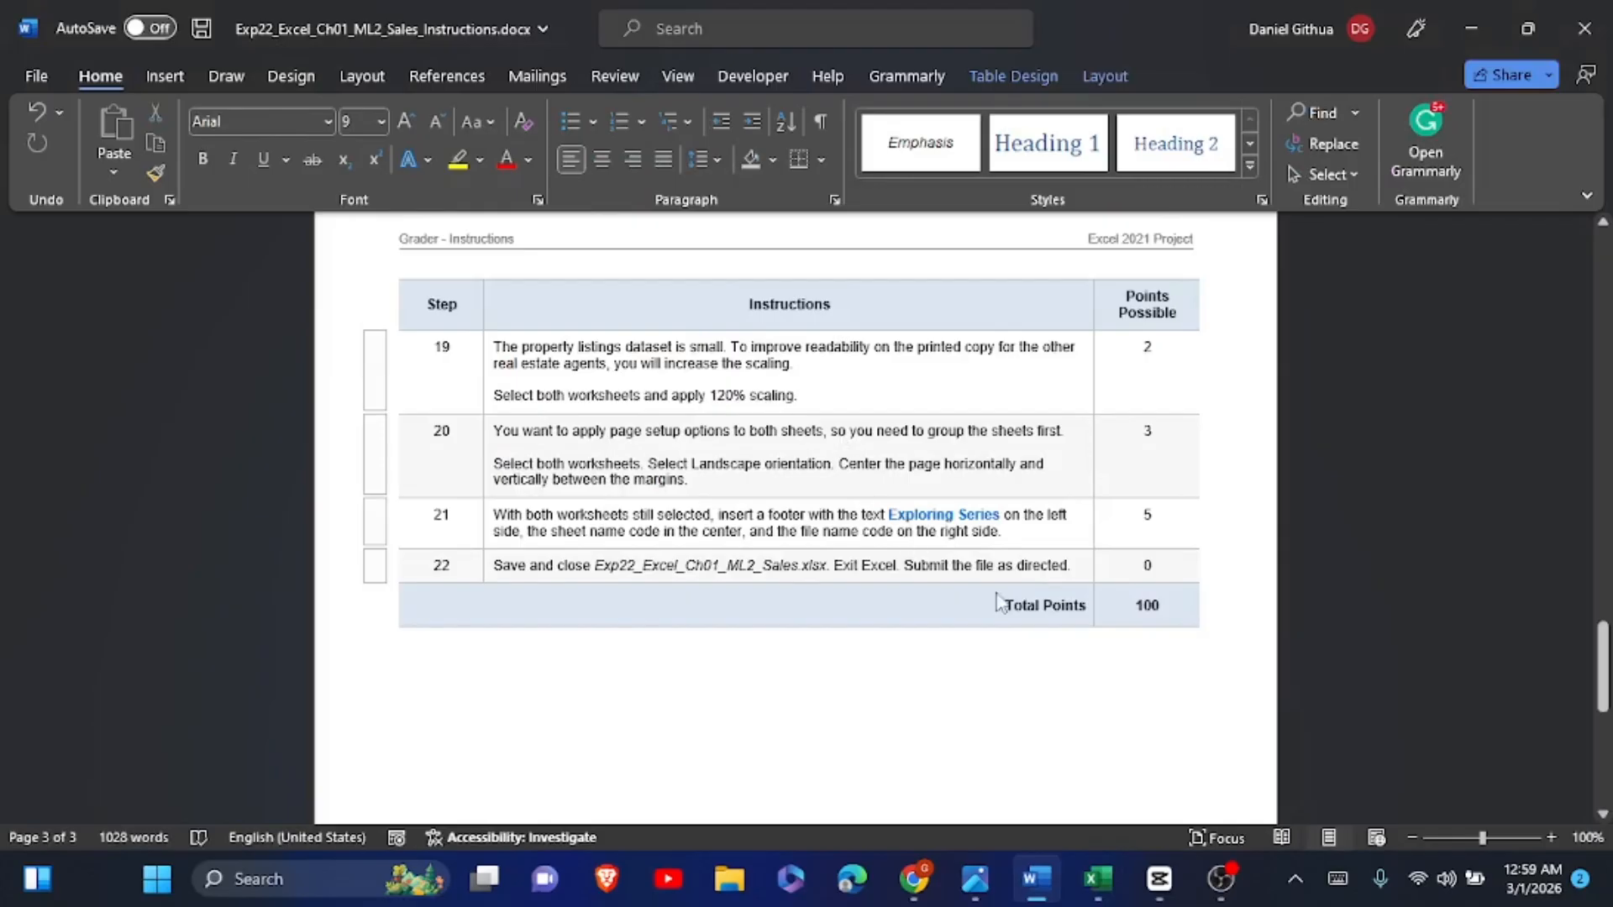
Step: Switch to Excel, group the April and May worksheets, and set their print scaling to 120%
click(1098, 878)
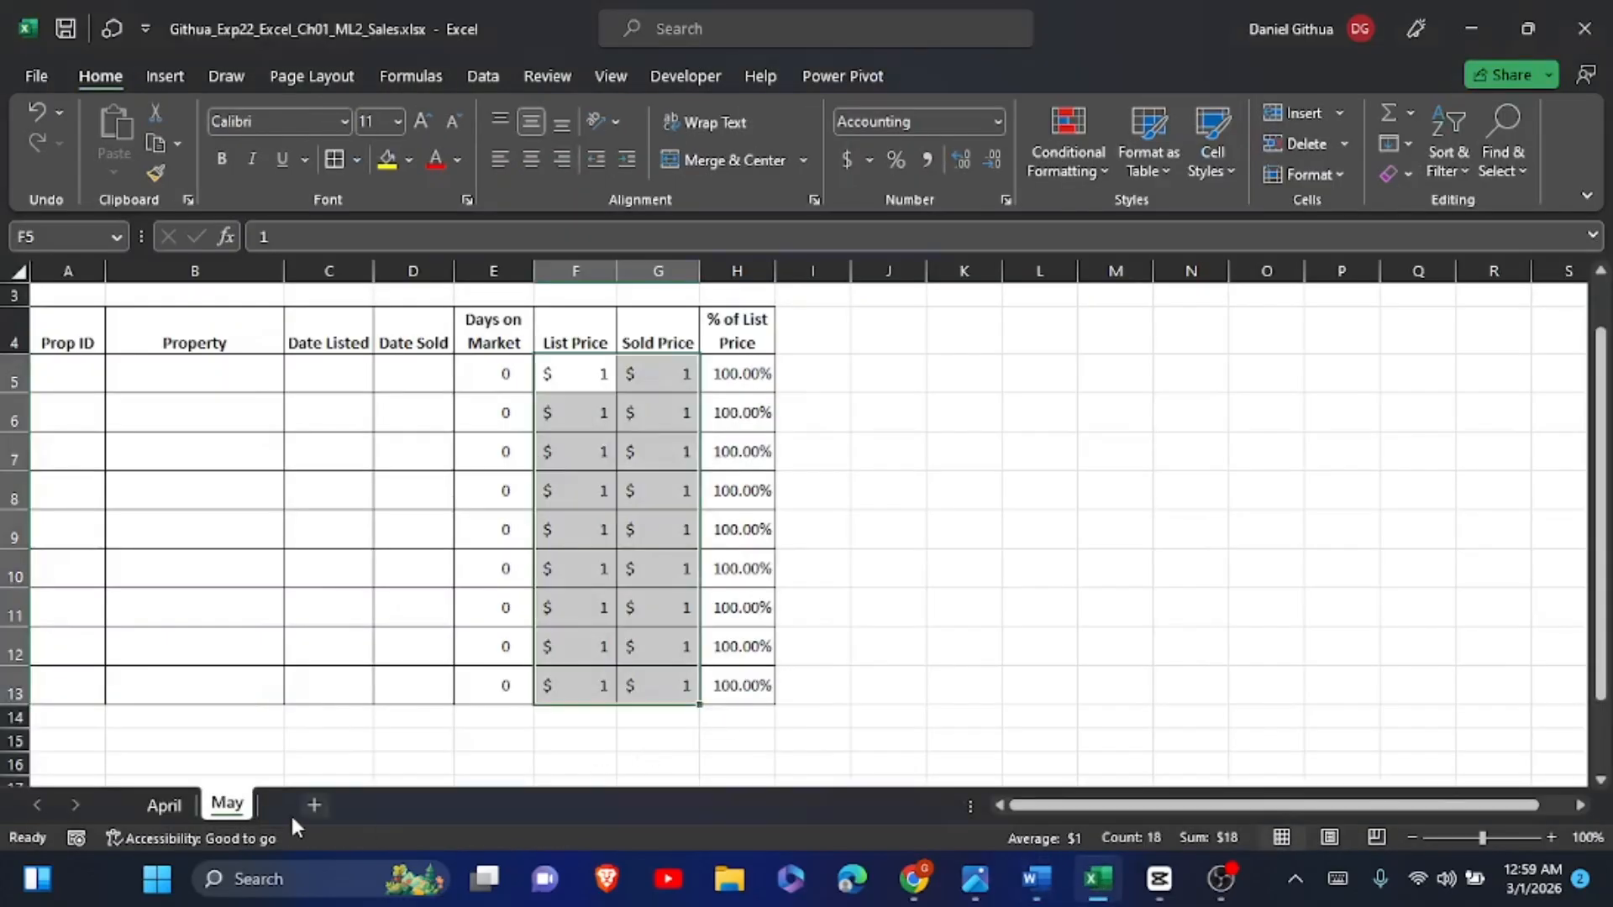
ctrl+click(163, 804)
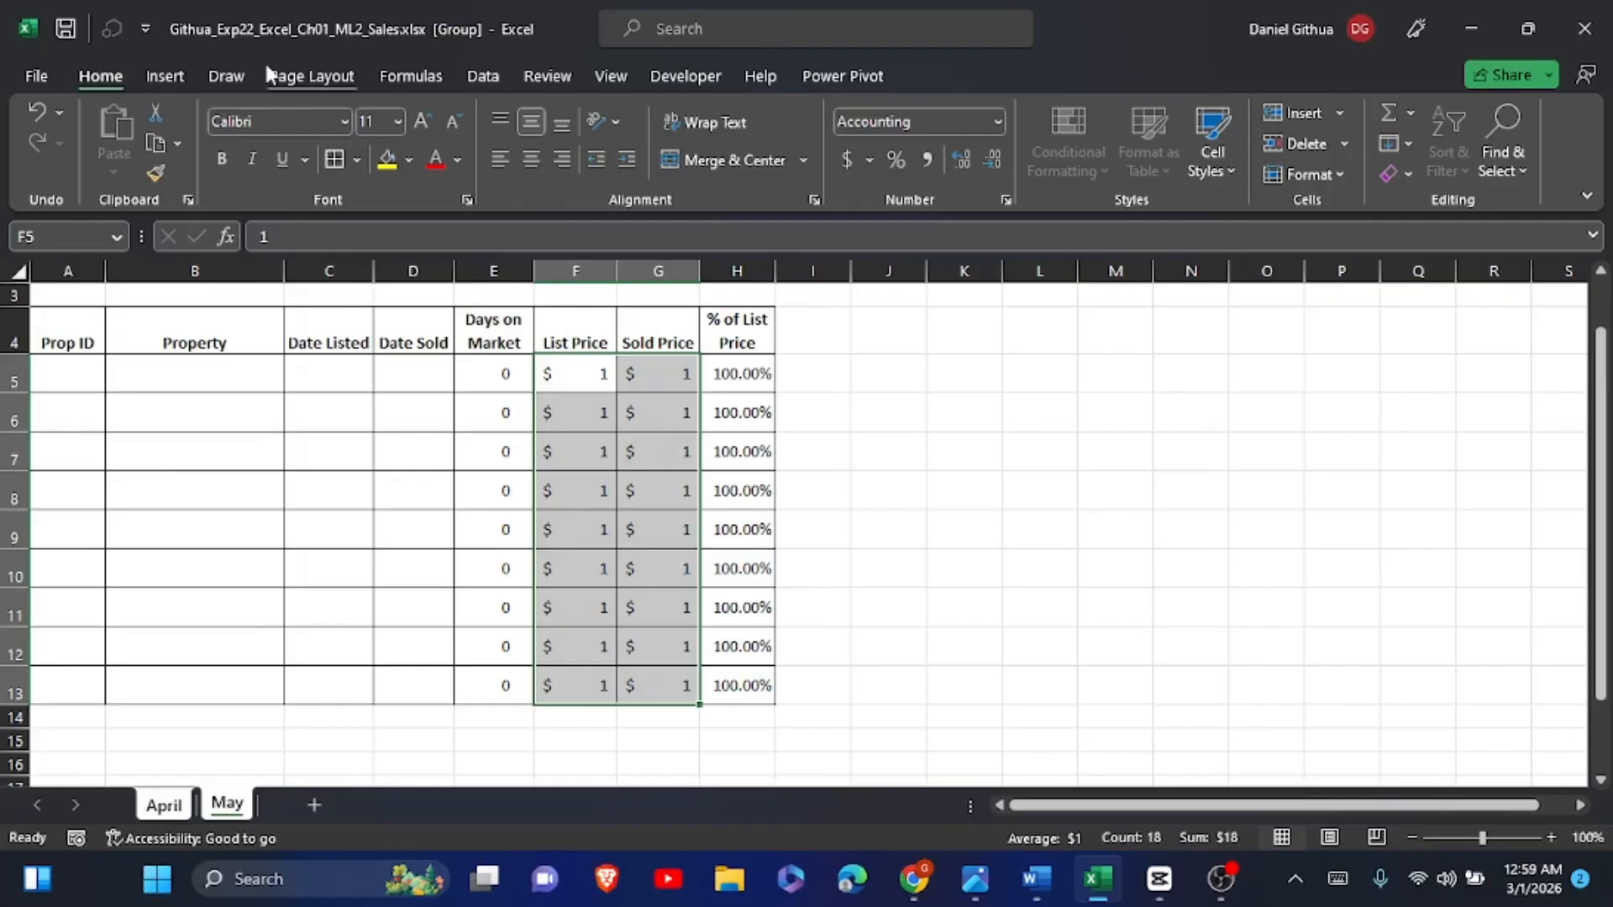
click(281, 79)
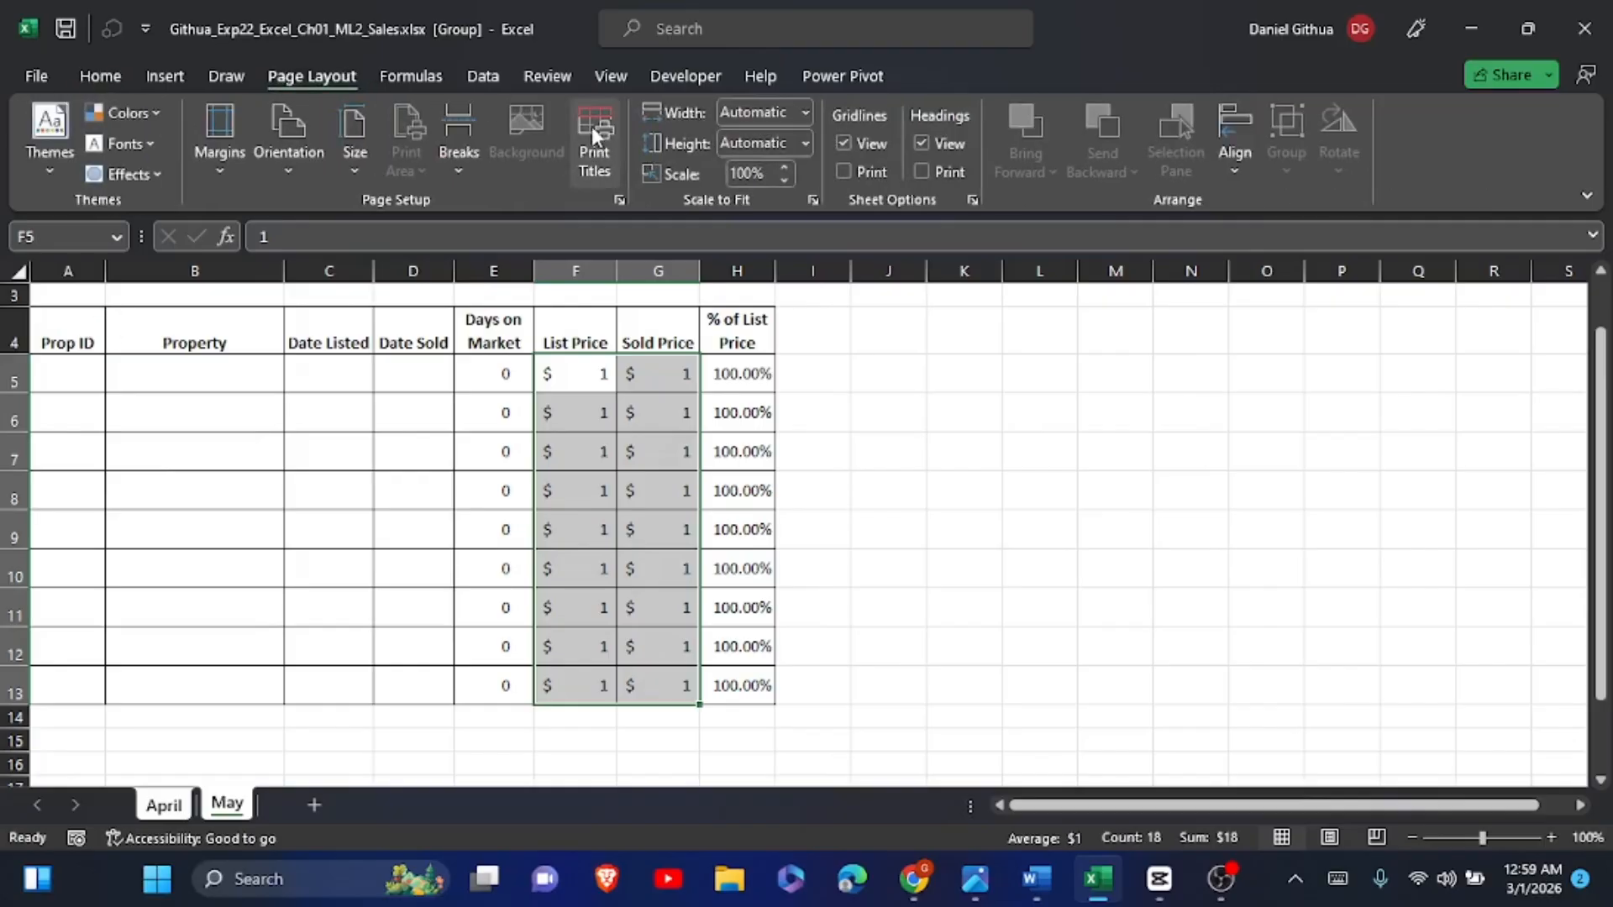
click(782, 167)
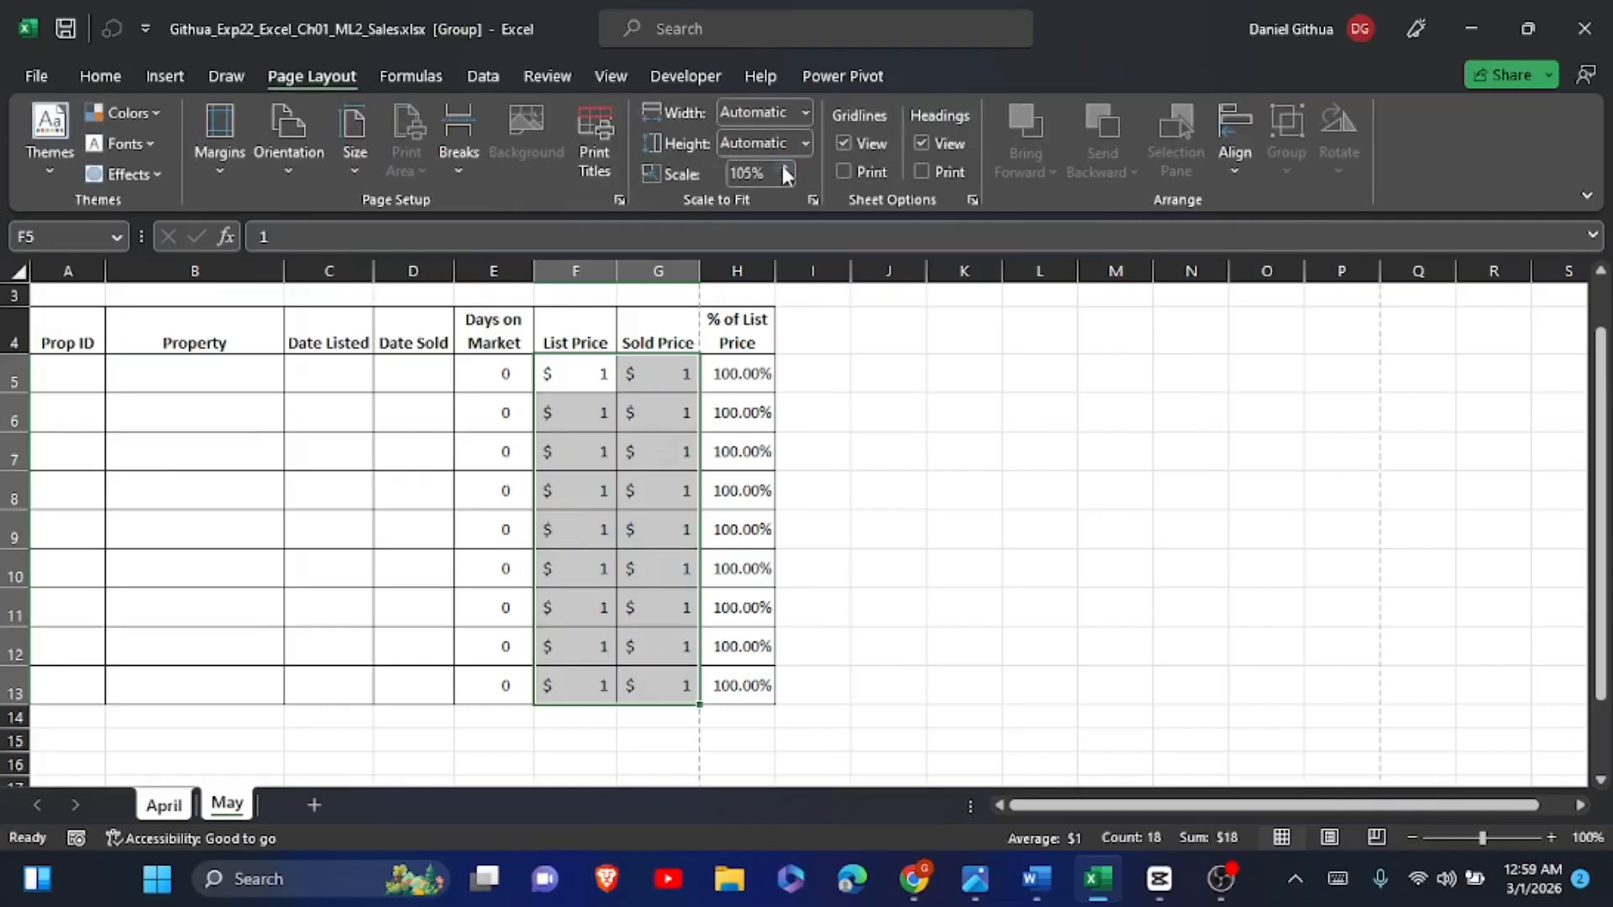
click(782, 167)
click(783, 167)
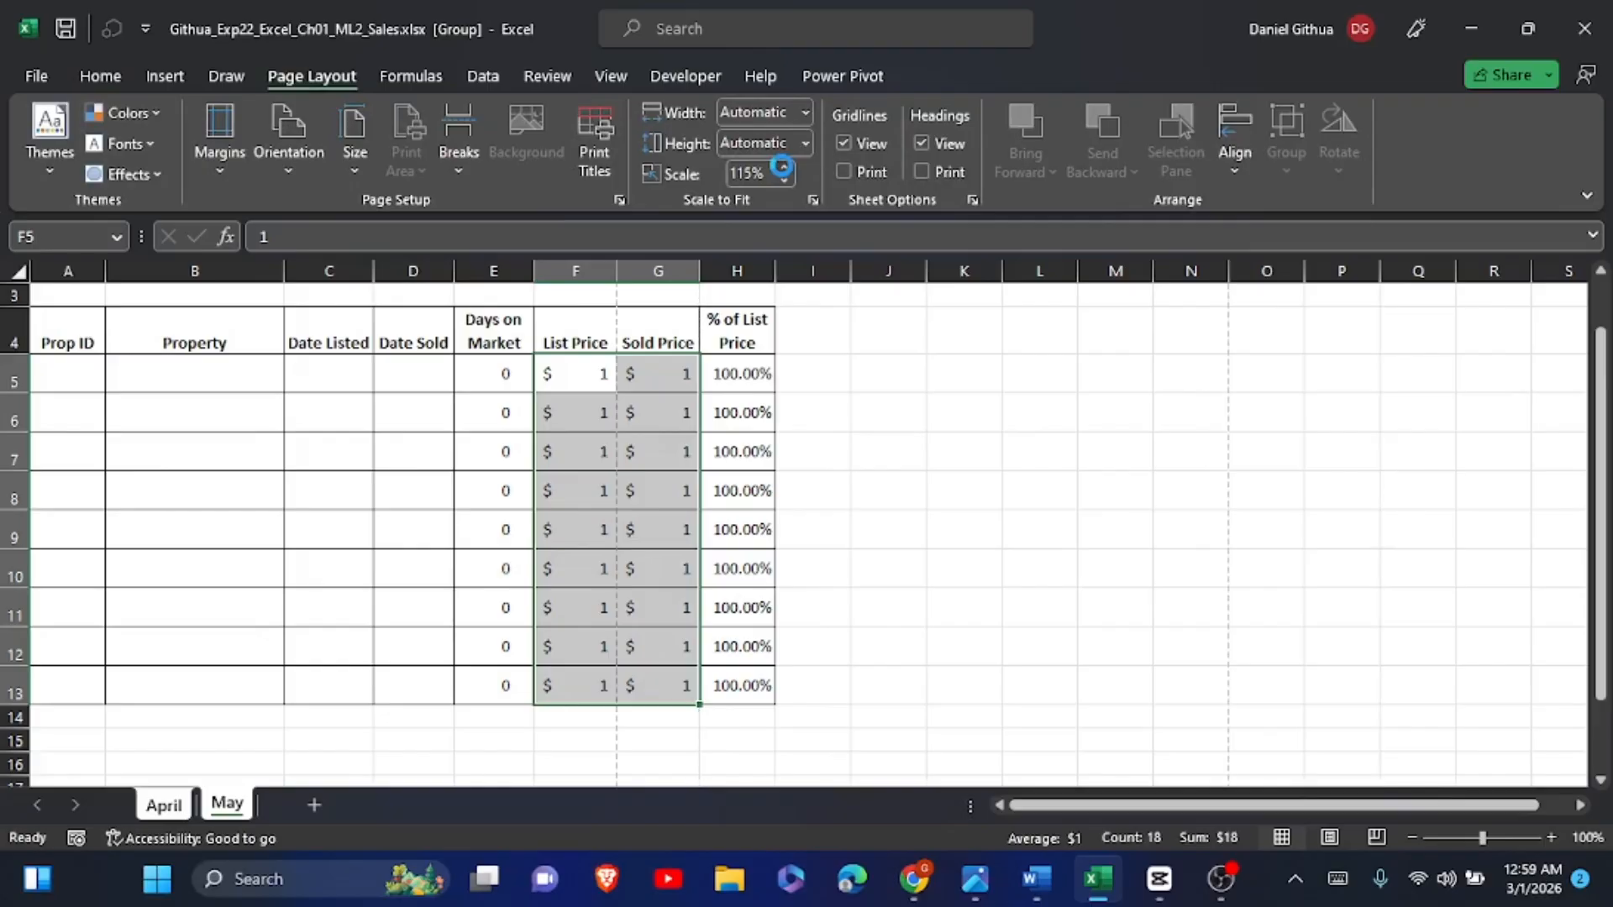
click(782, 167)
click(783, 168)
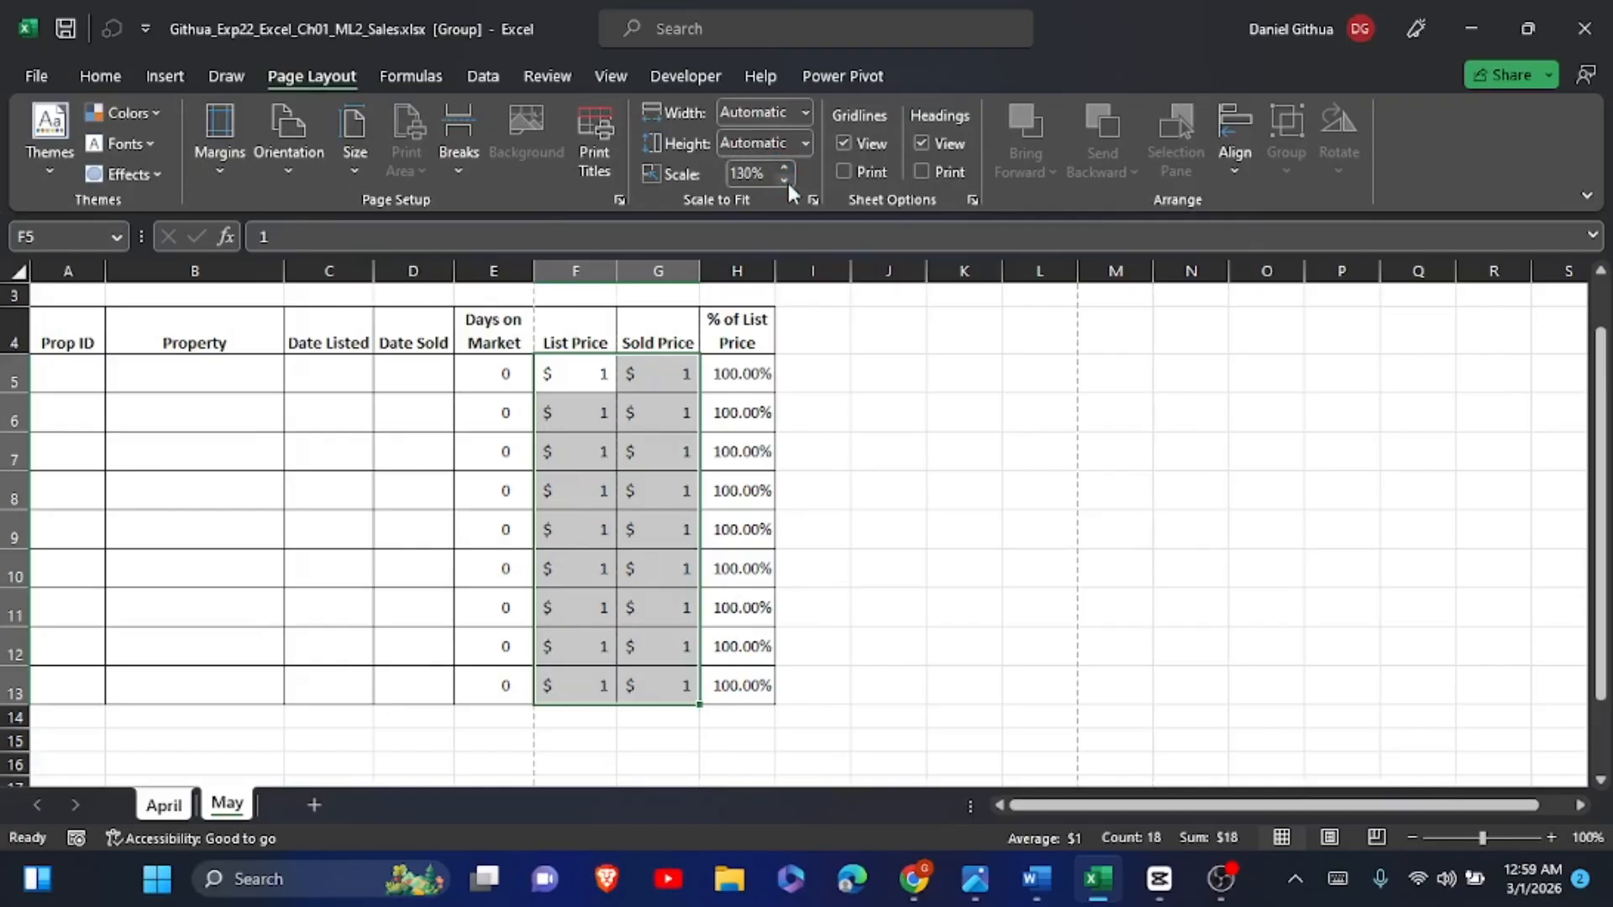
click(785, 179)
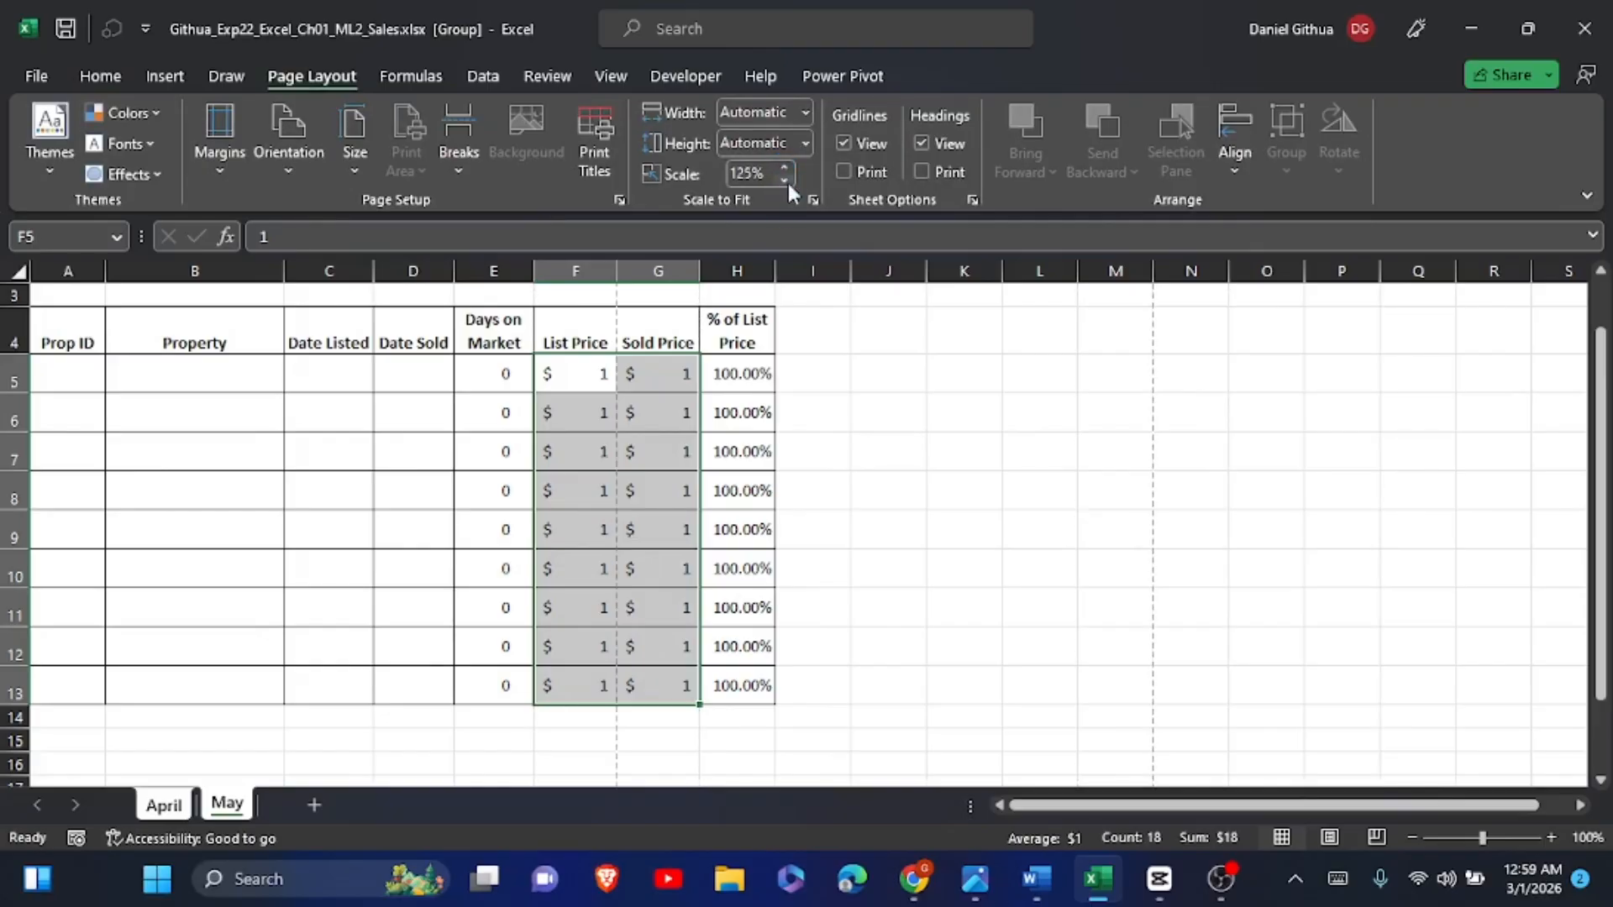
click(785, 179)
Step: Switch to the Word instructions and highlight the step 19 text in yellow
click(1047, 865)
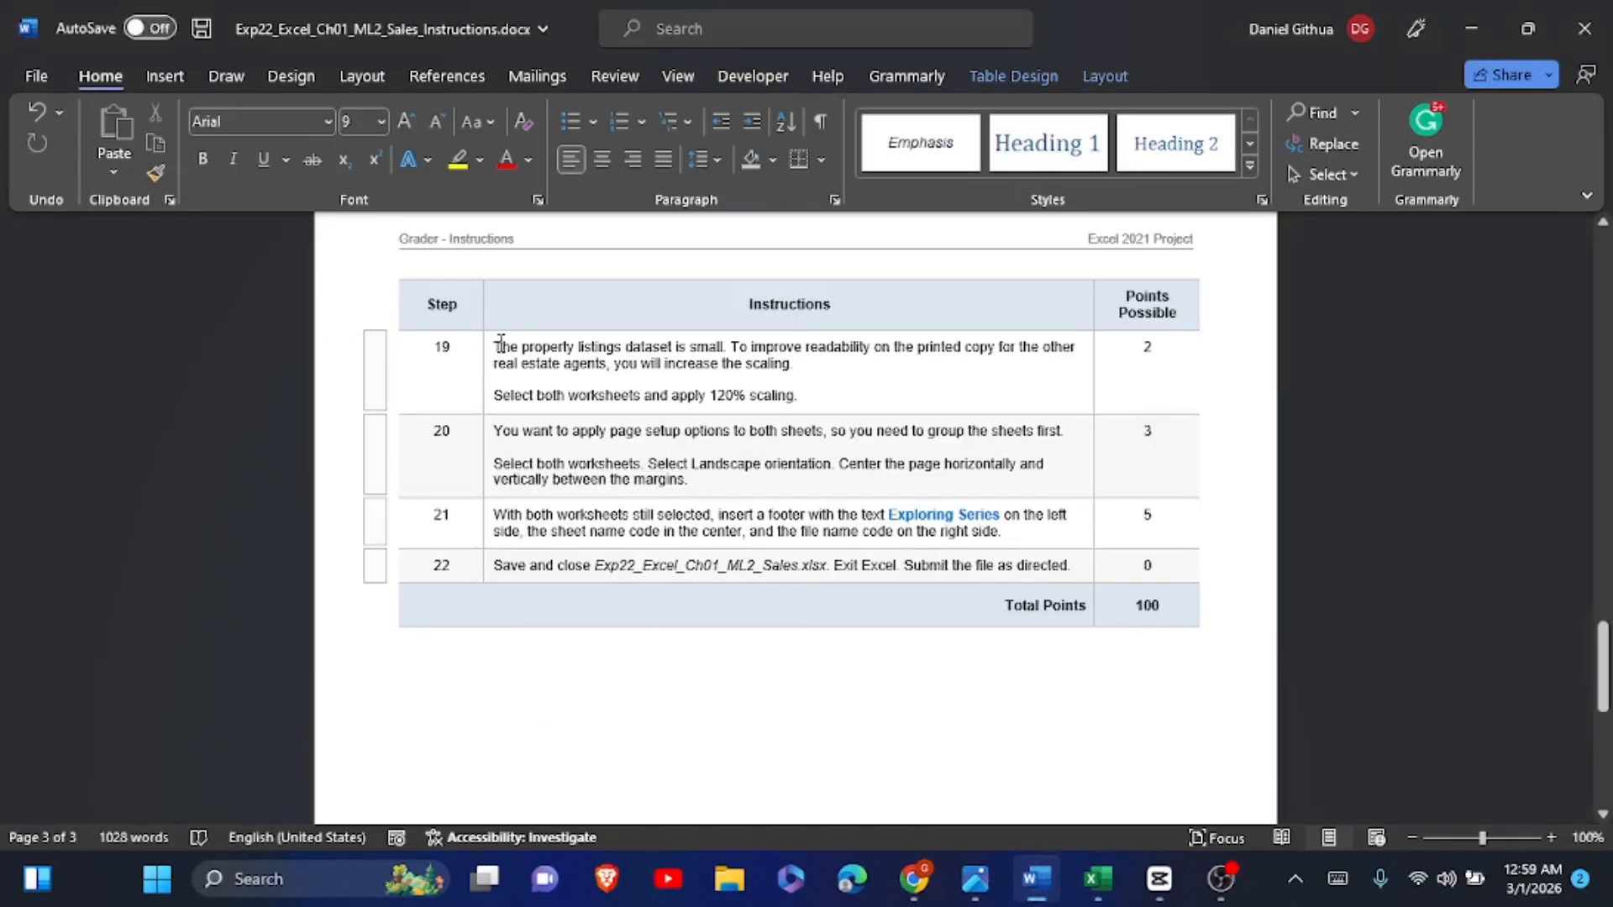
drag(500, 345, 803, 397)
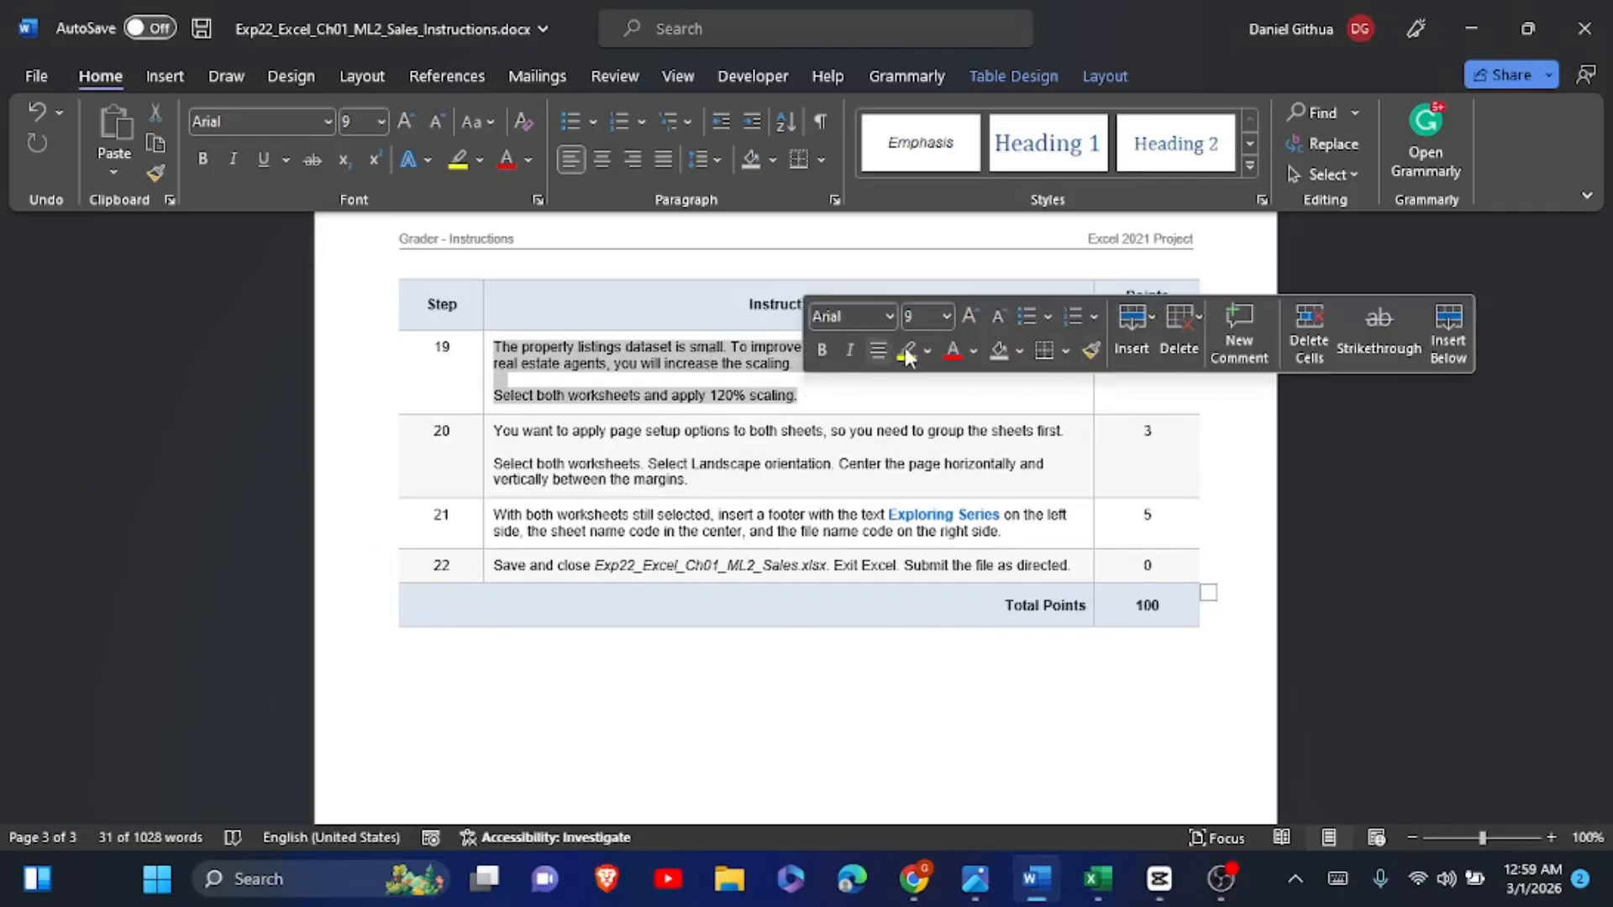
click(907, 353)
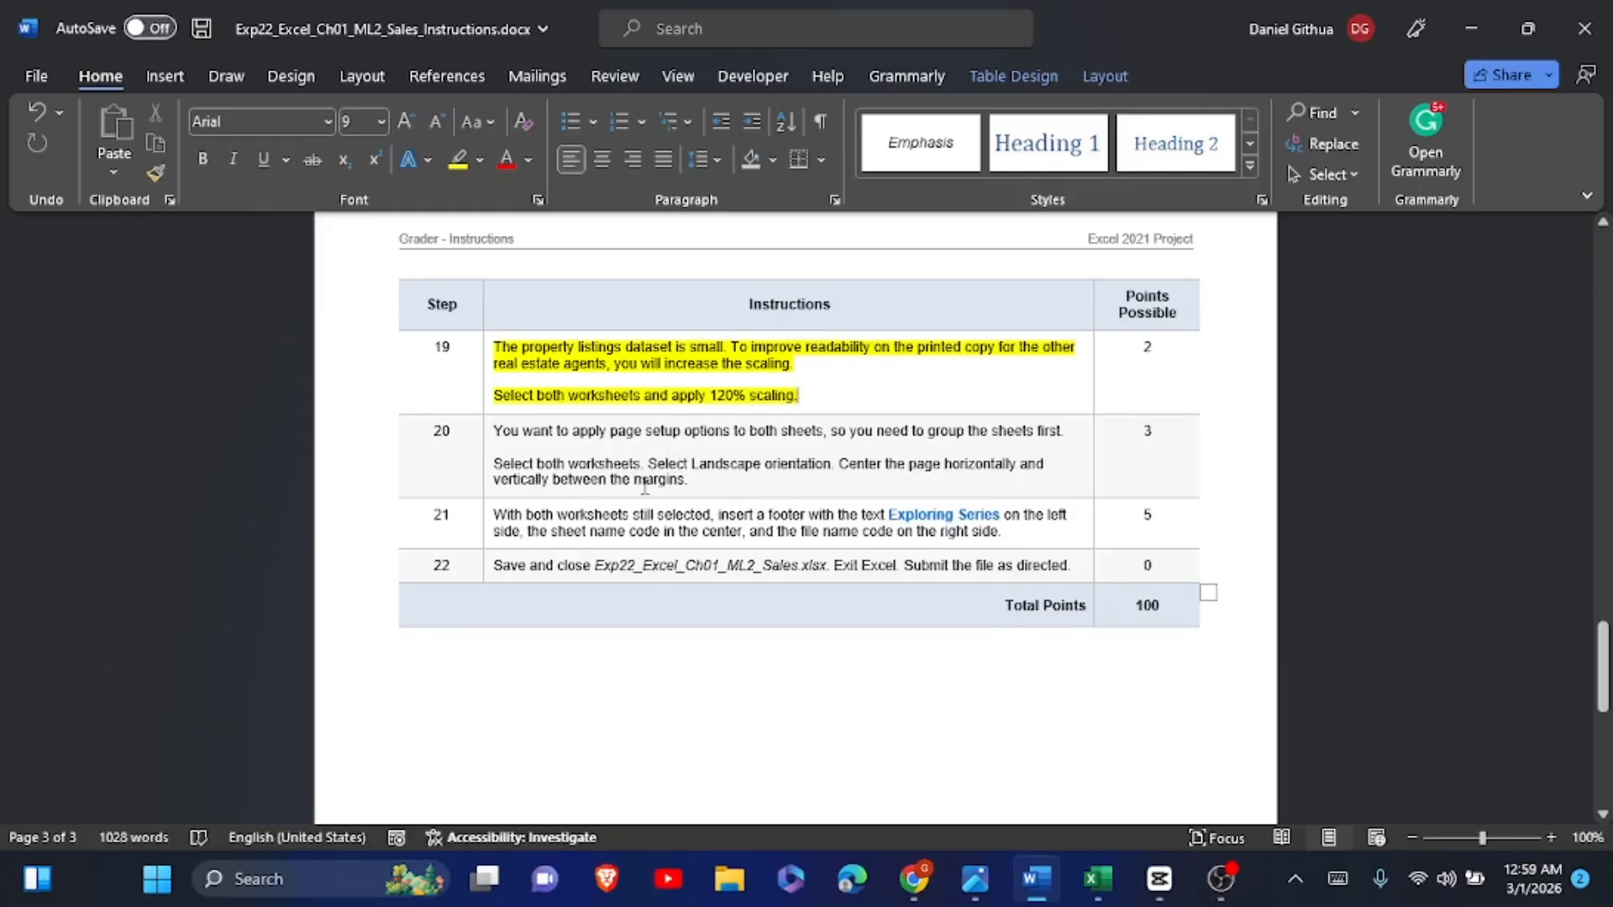
Step: Back in Excel, set the grouped sheets to Landscape orientation and center them on the page horizontally and vertically
click(1100, 879)
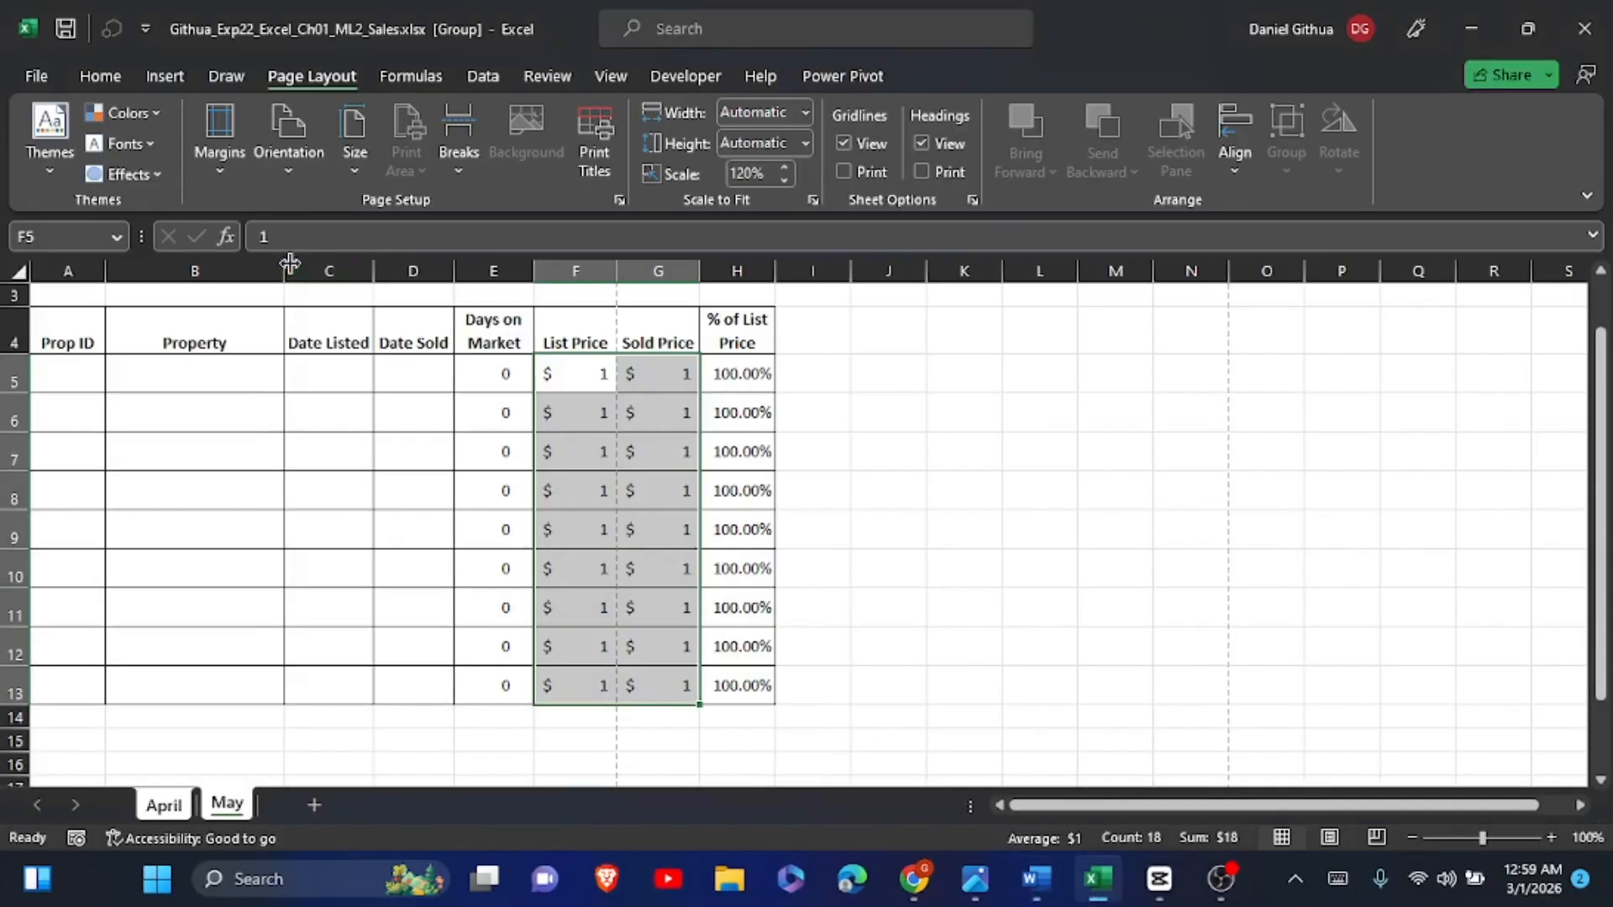
click(289, 181)
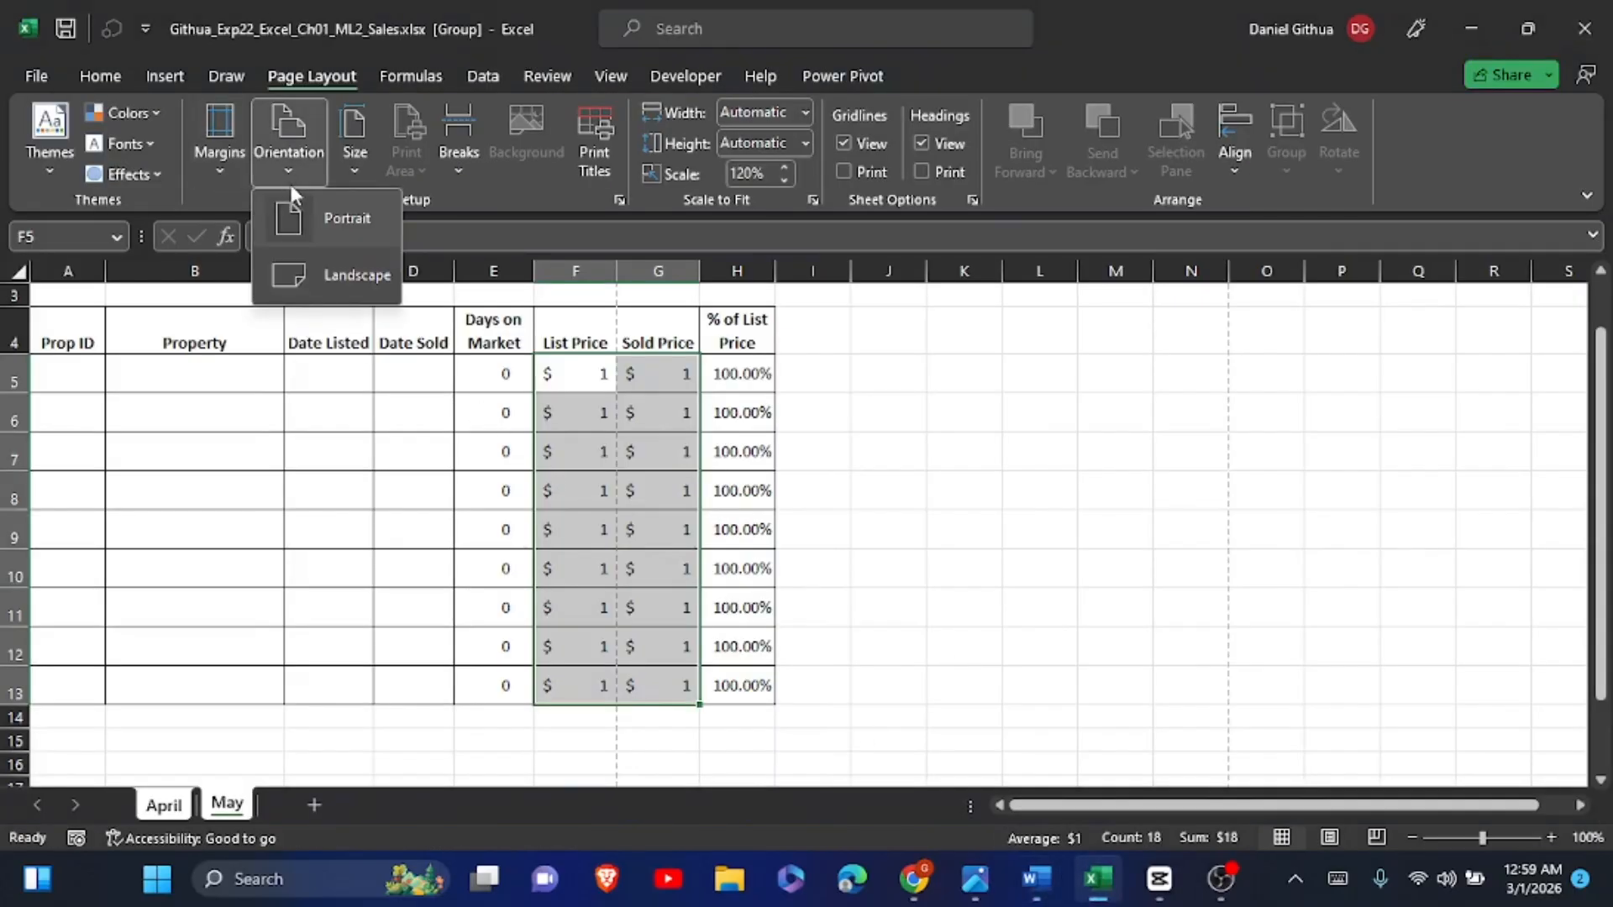
click(331, 275)
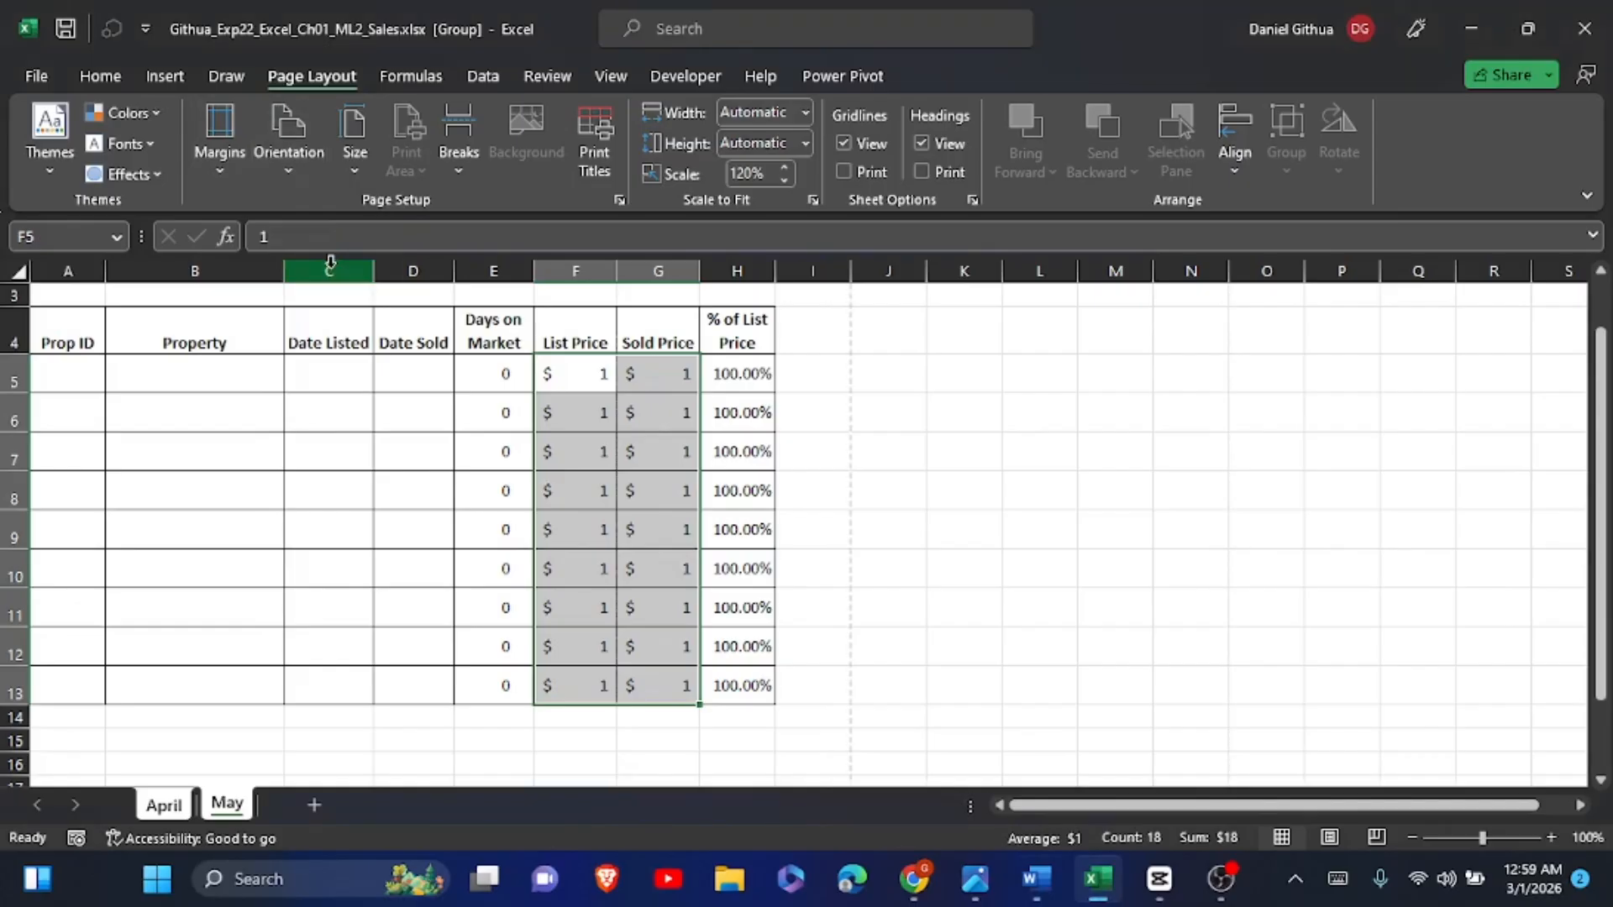
click(618, 198)
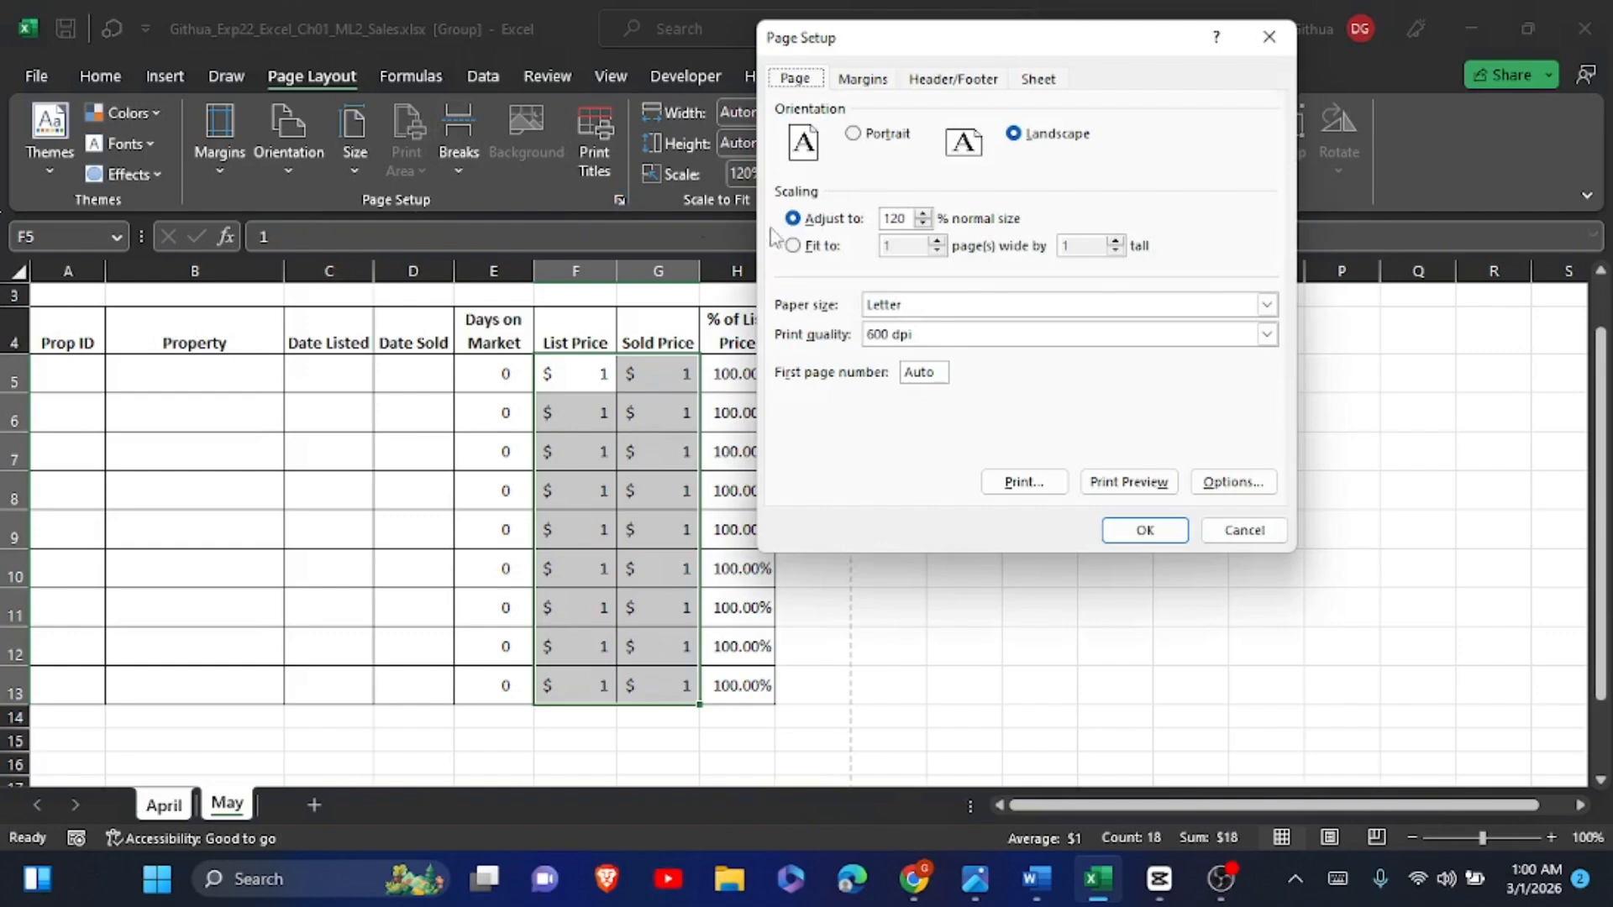
click(863, 80)
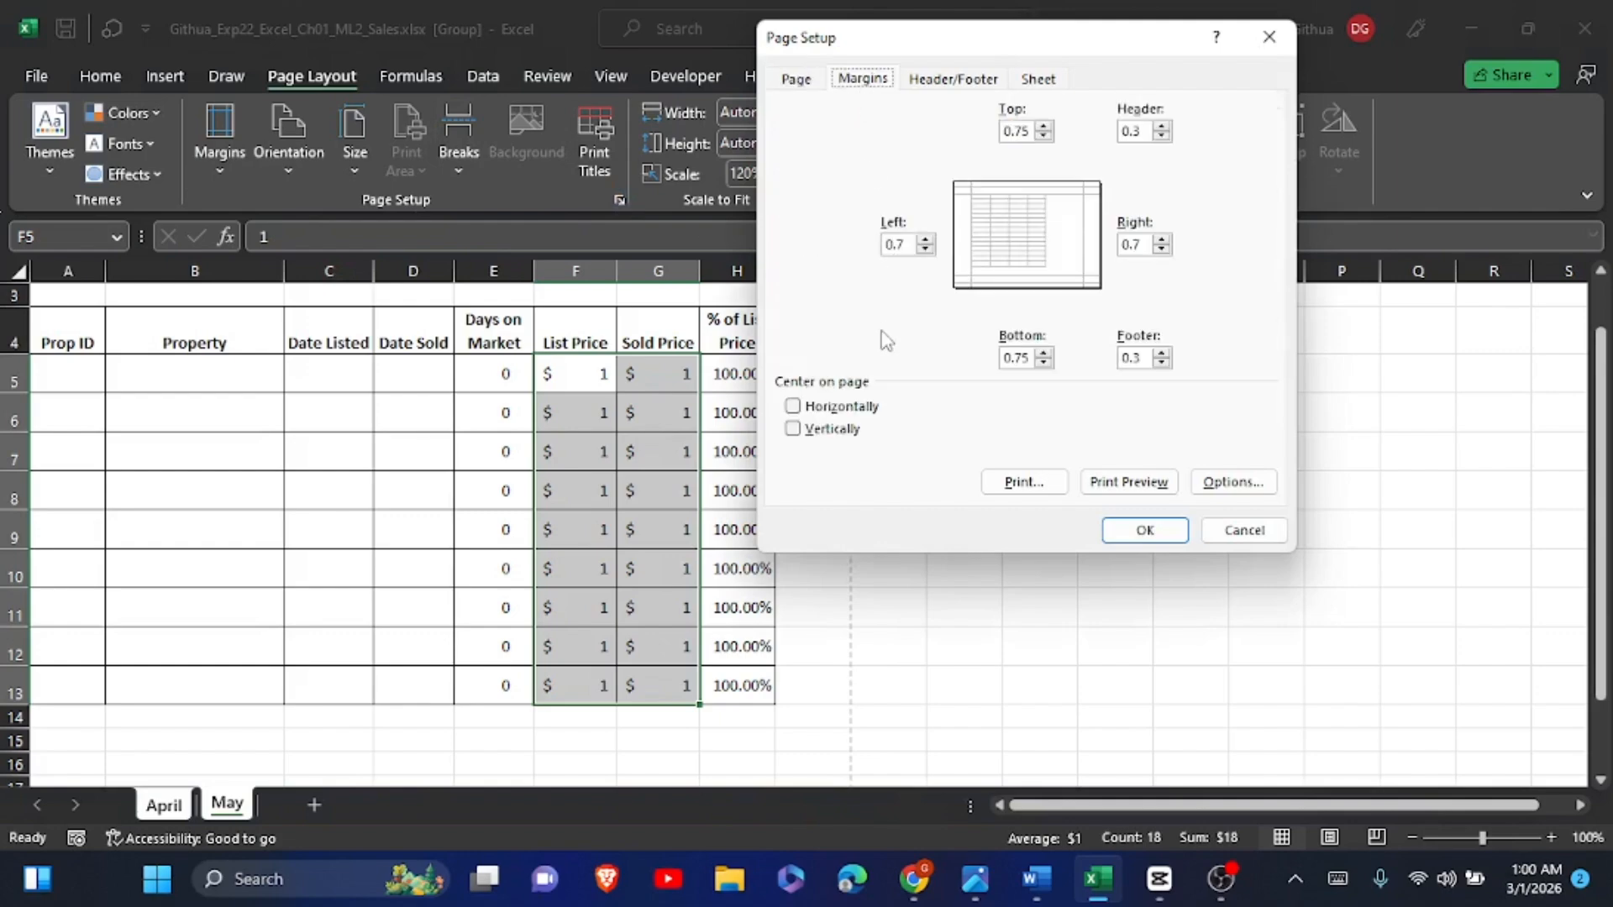
click(798, 409)
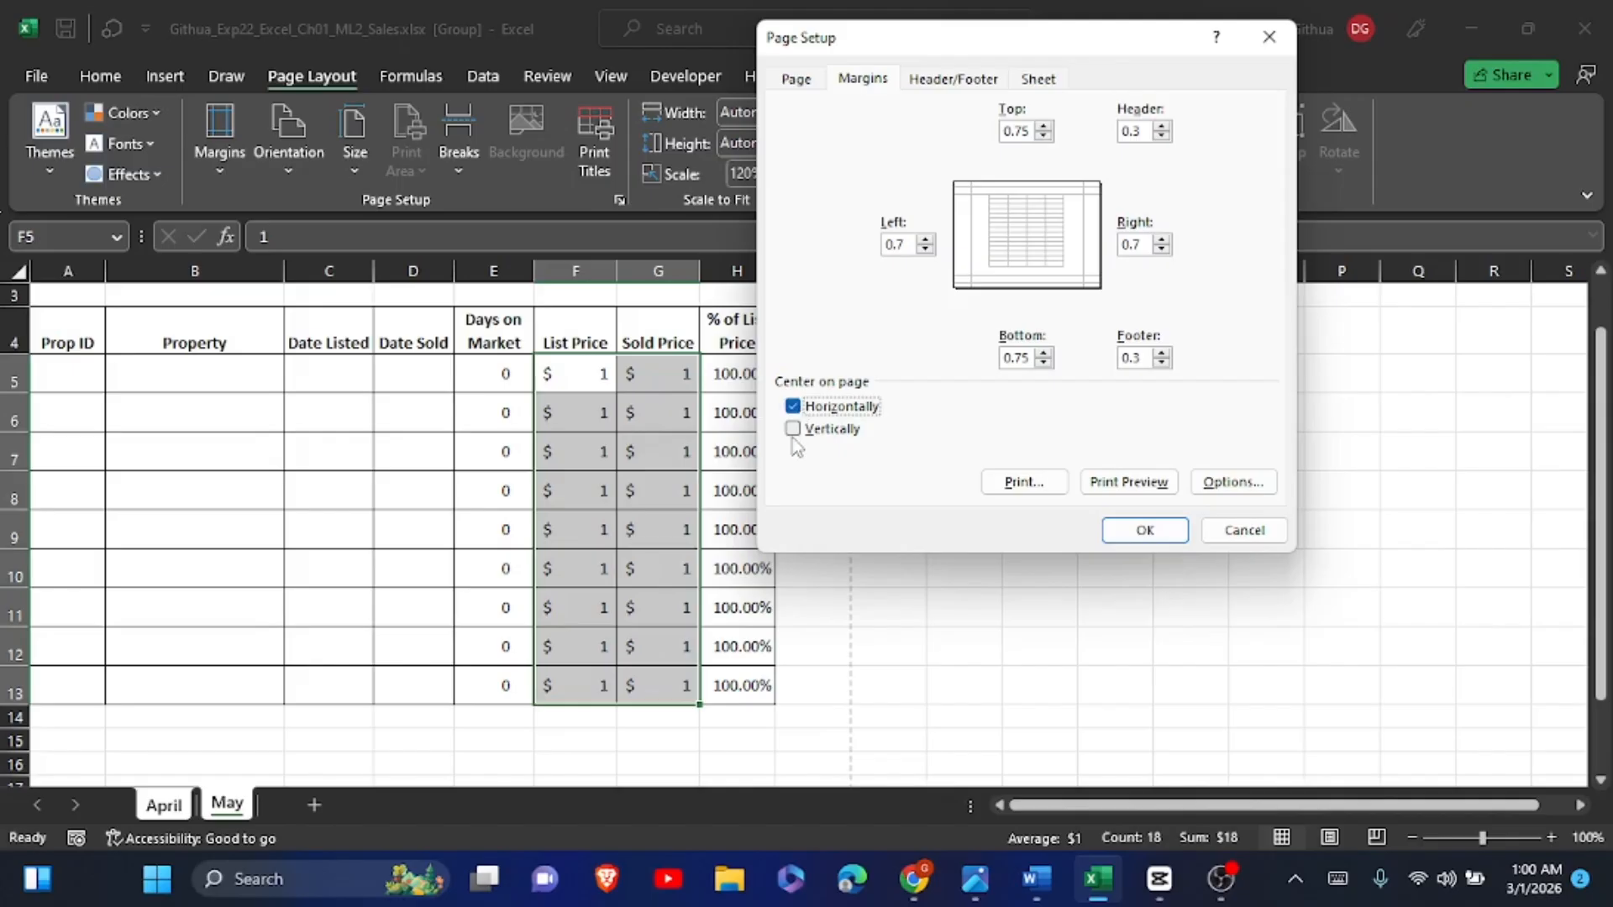
click(795, 431)
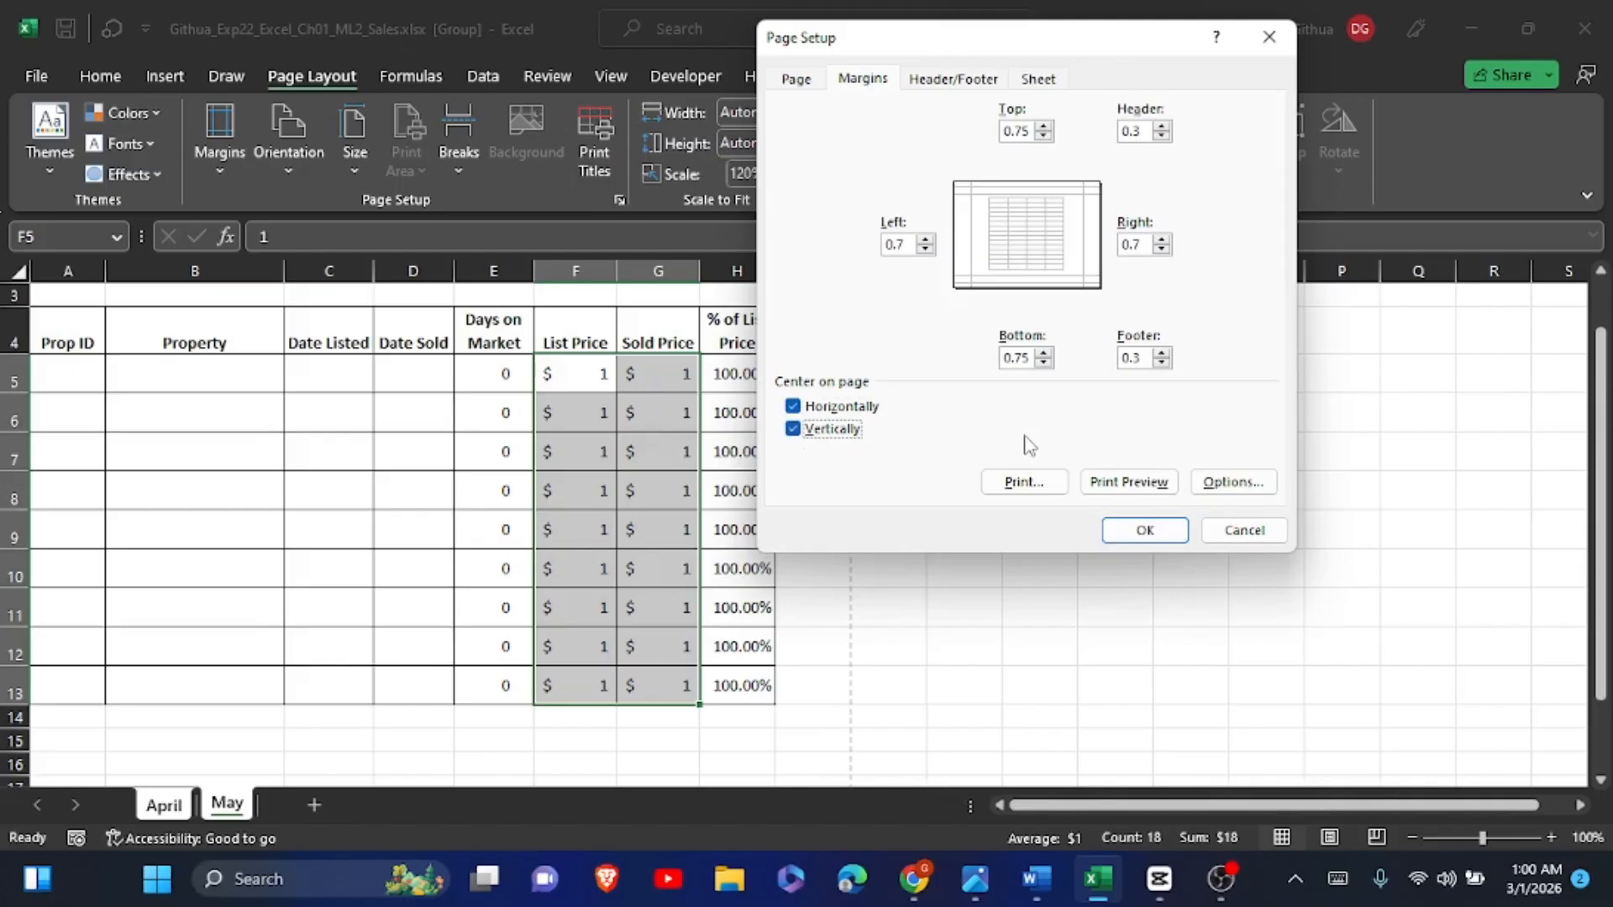
click(1130, 528)
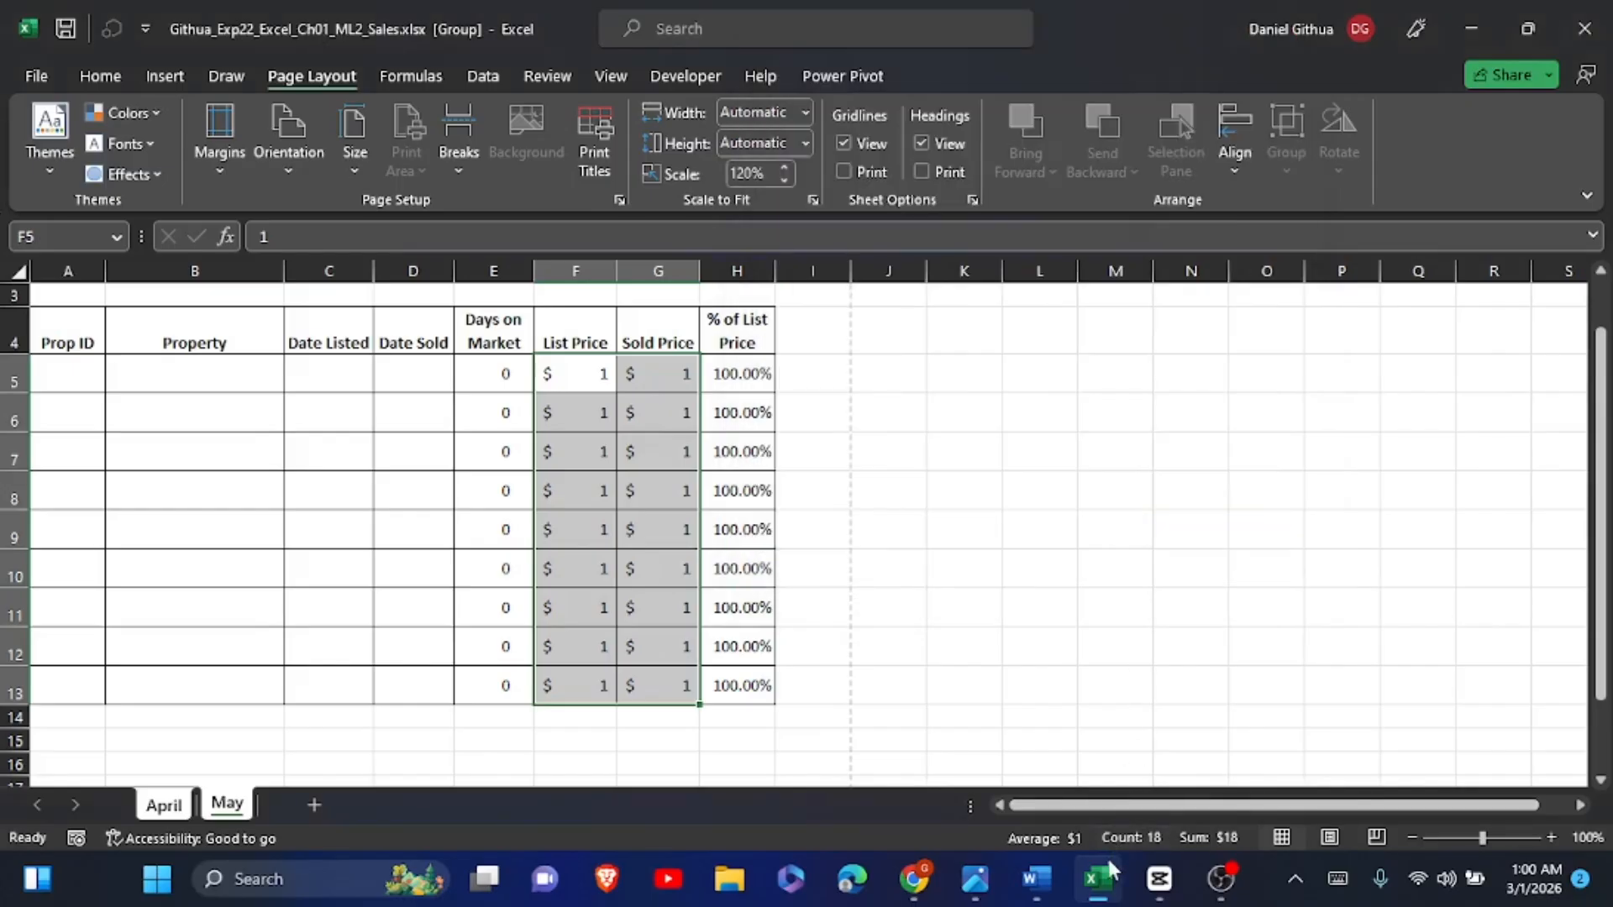
Step: Switch to the Word instructions and highlight the step 20 text in yellow
click(1046, 882)
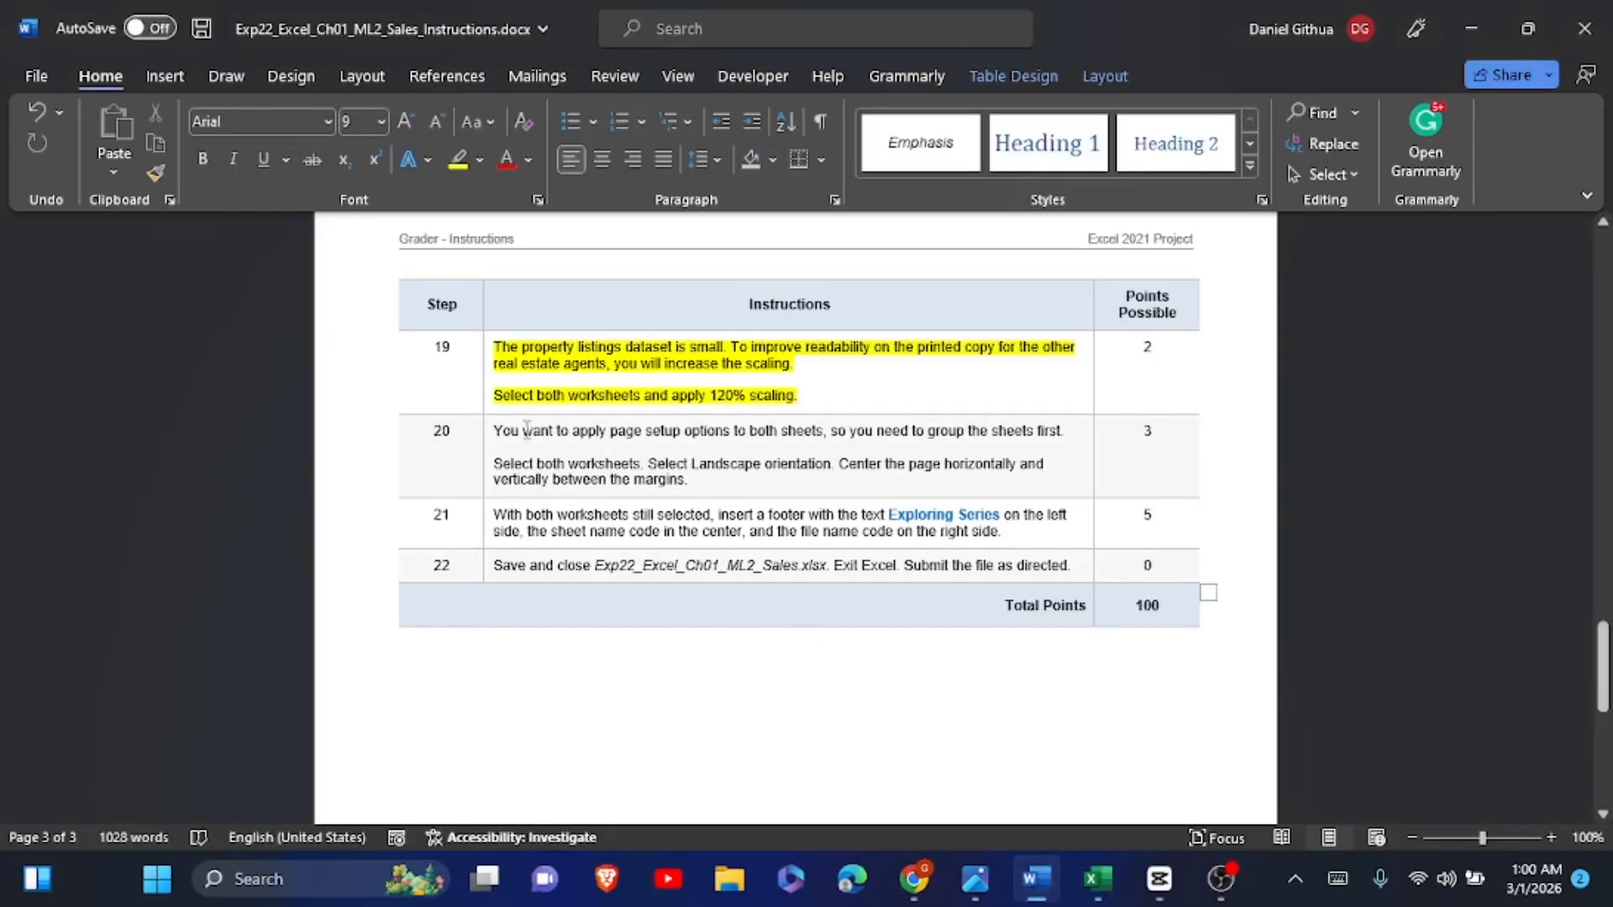
drag(498, 432, 687, 483)
click(828, 447)
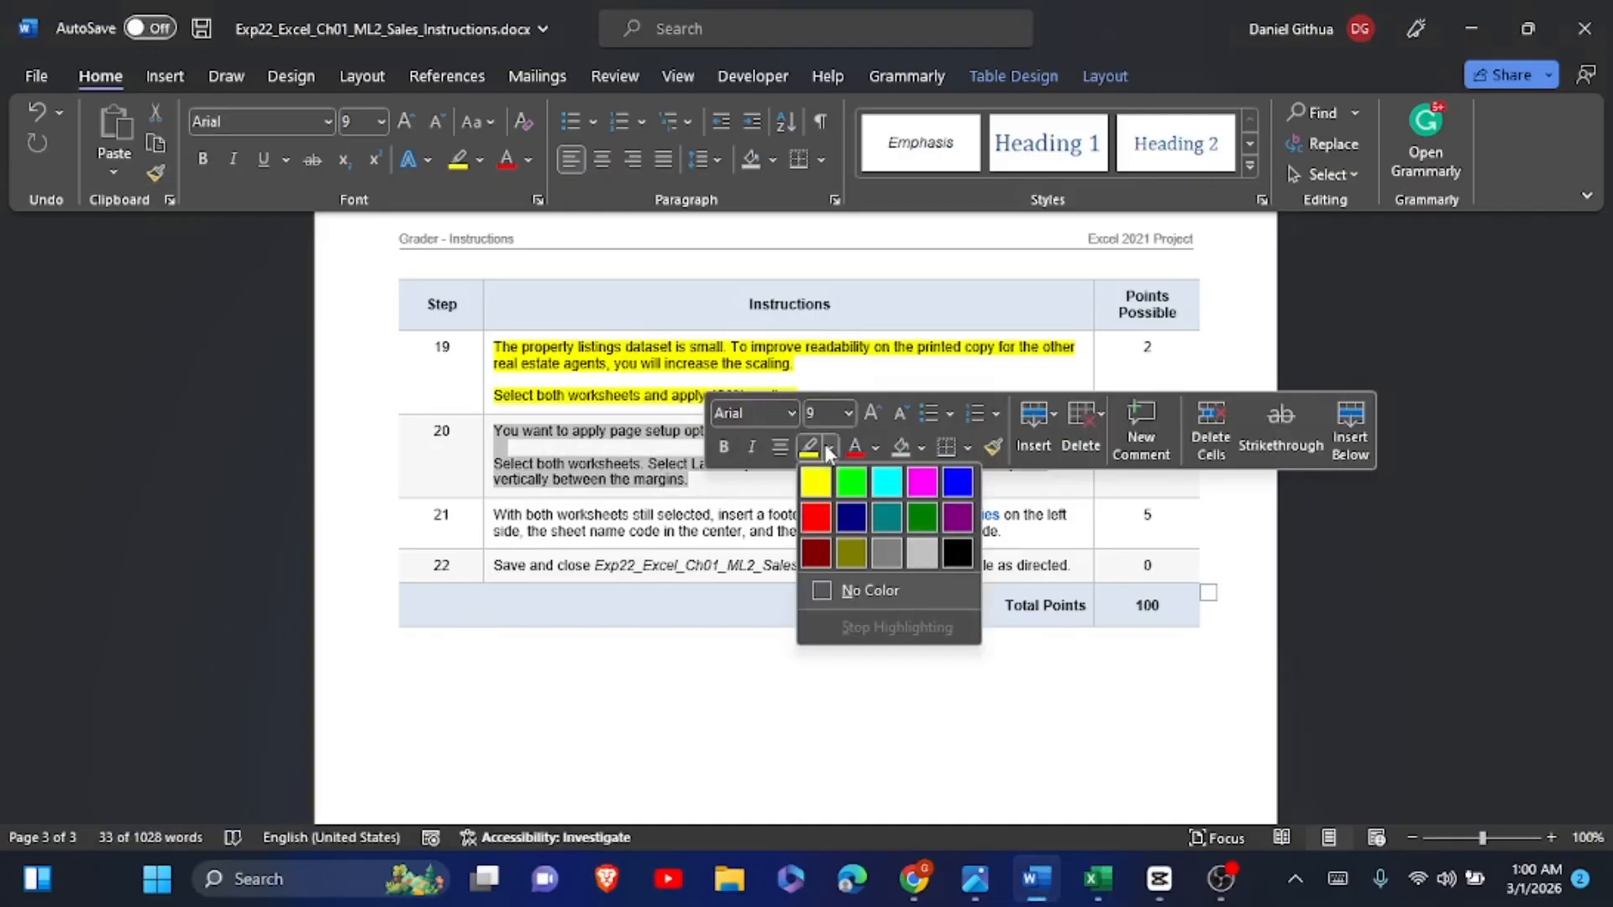
click(805, 449)
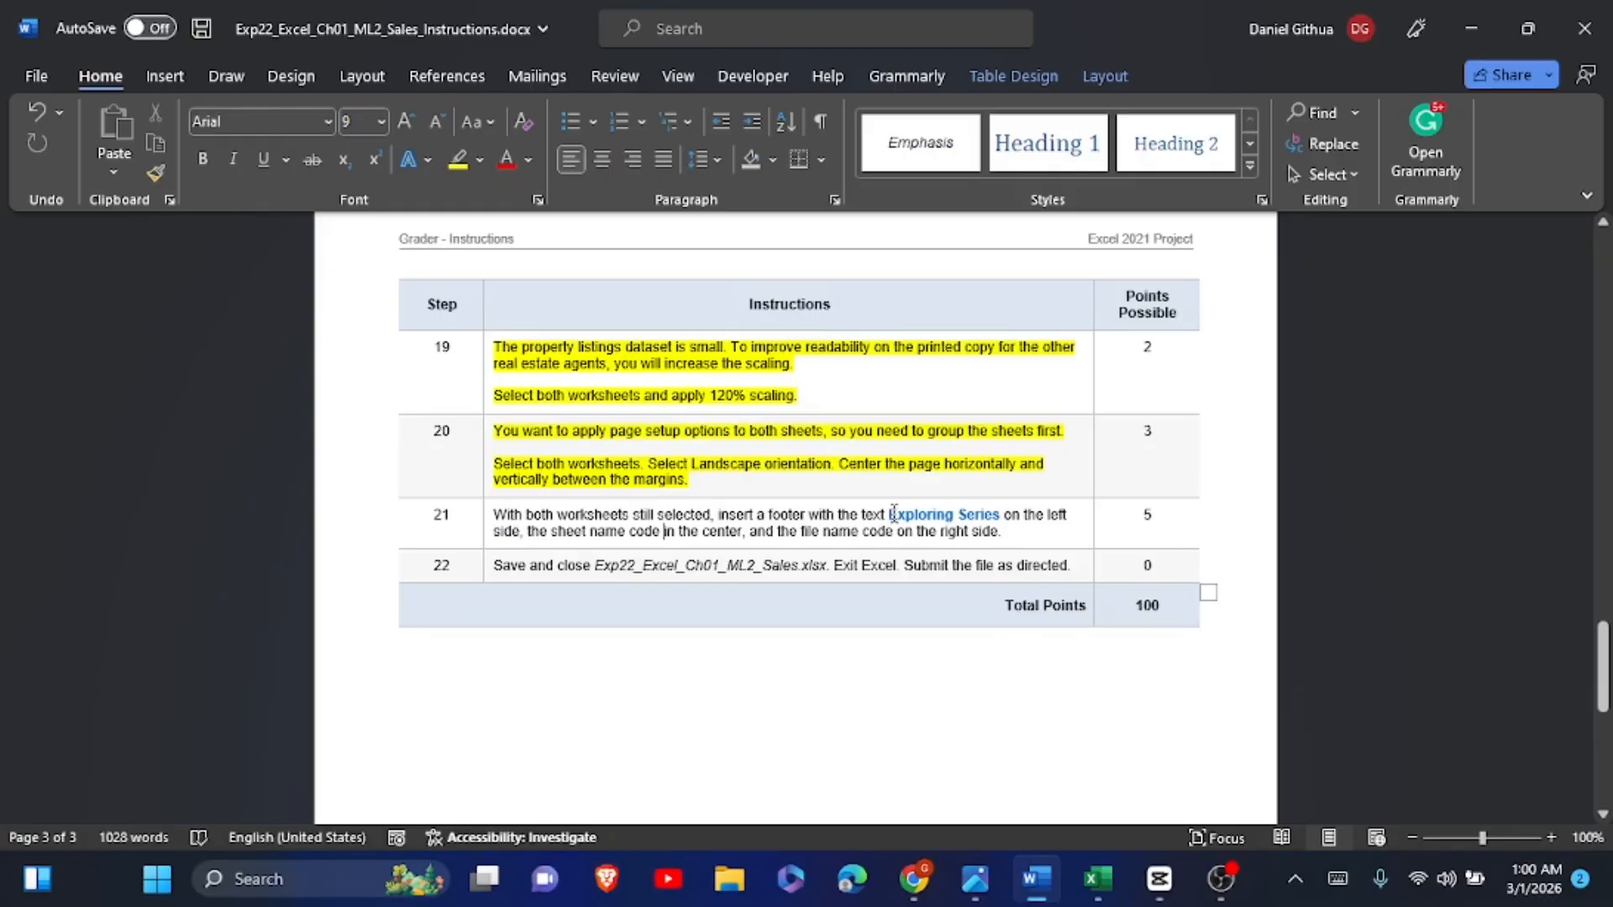
Step: Copy "Exploring Series" from step 21 in Word and enter it in the left section of a custom footer for the grouped Excel sheets
drag(892, 514, 999, 514)
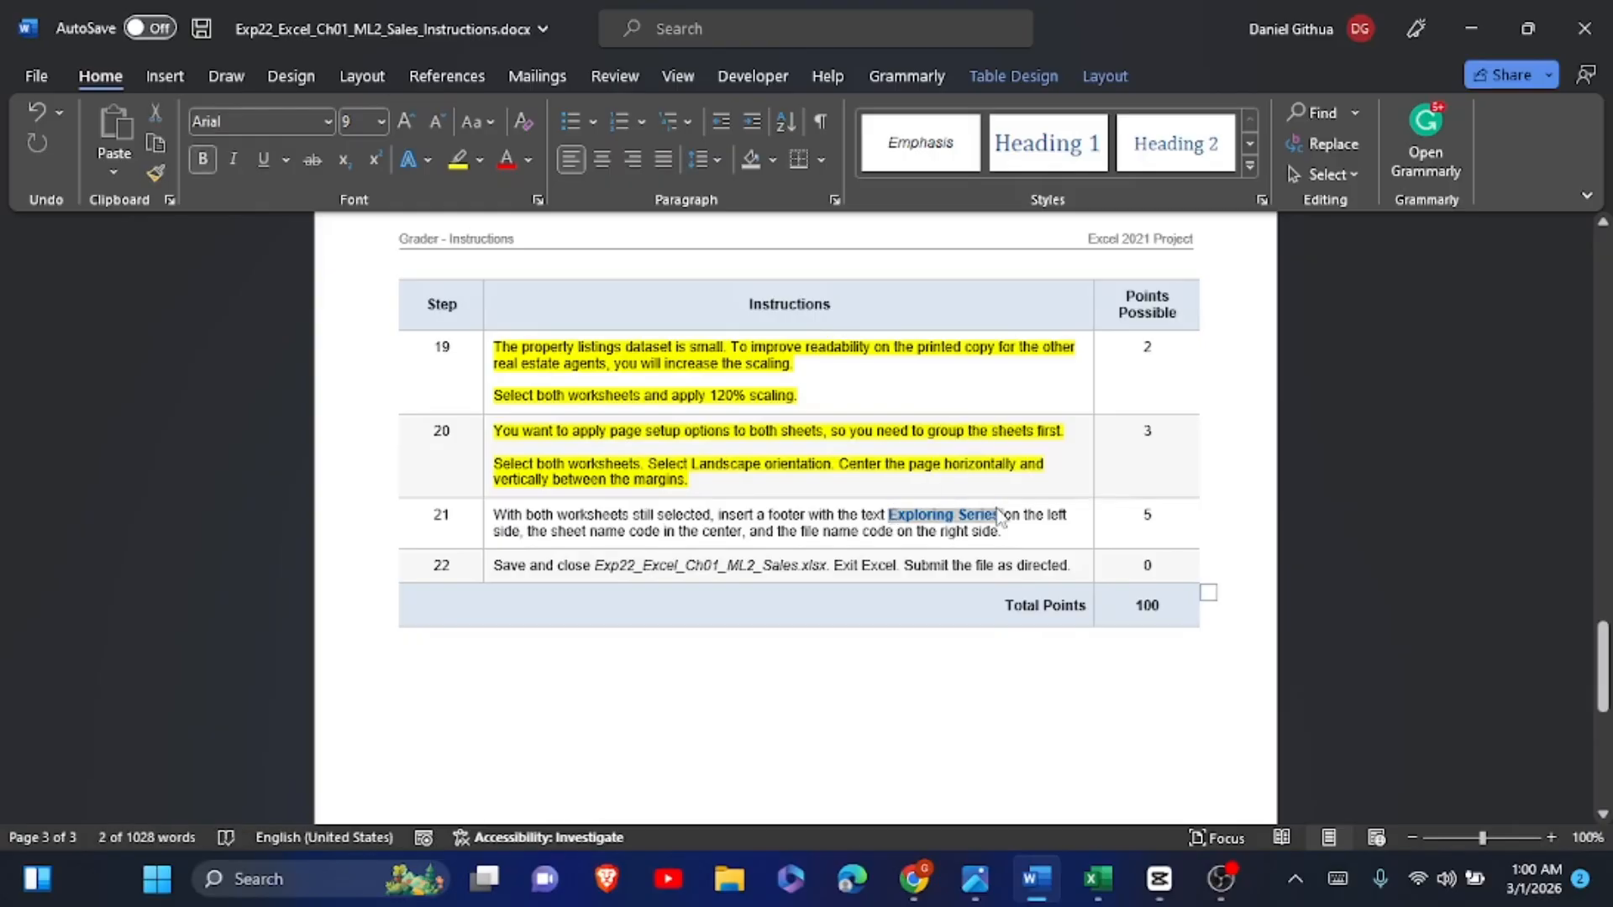
key(ctrl+c)
click(1099, 879)
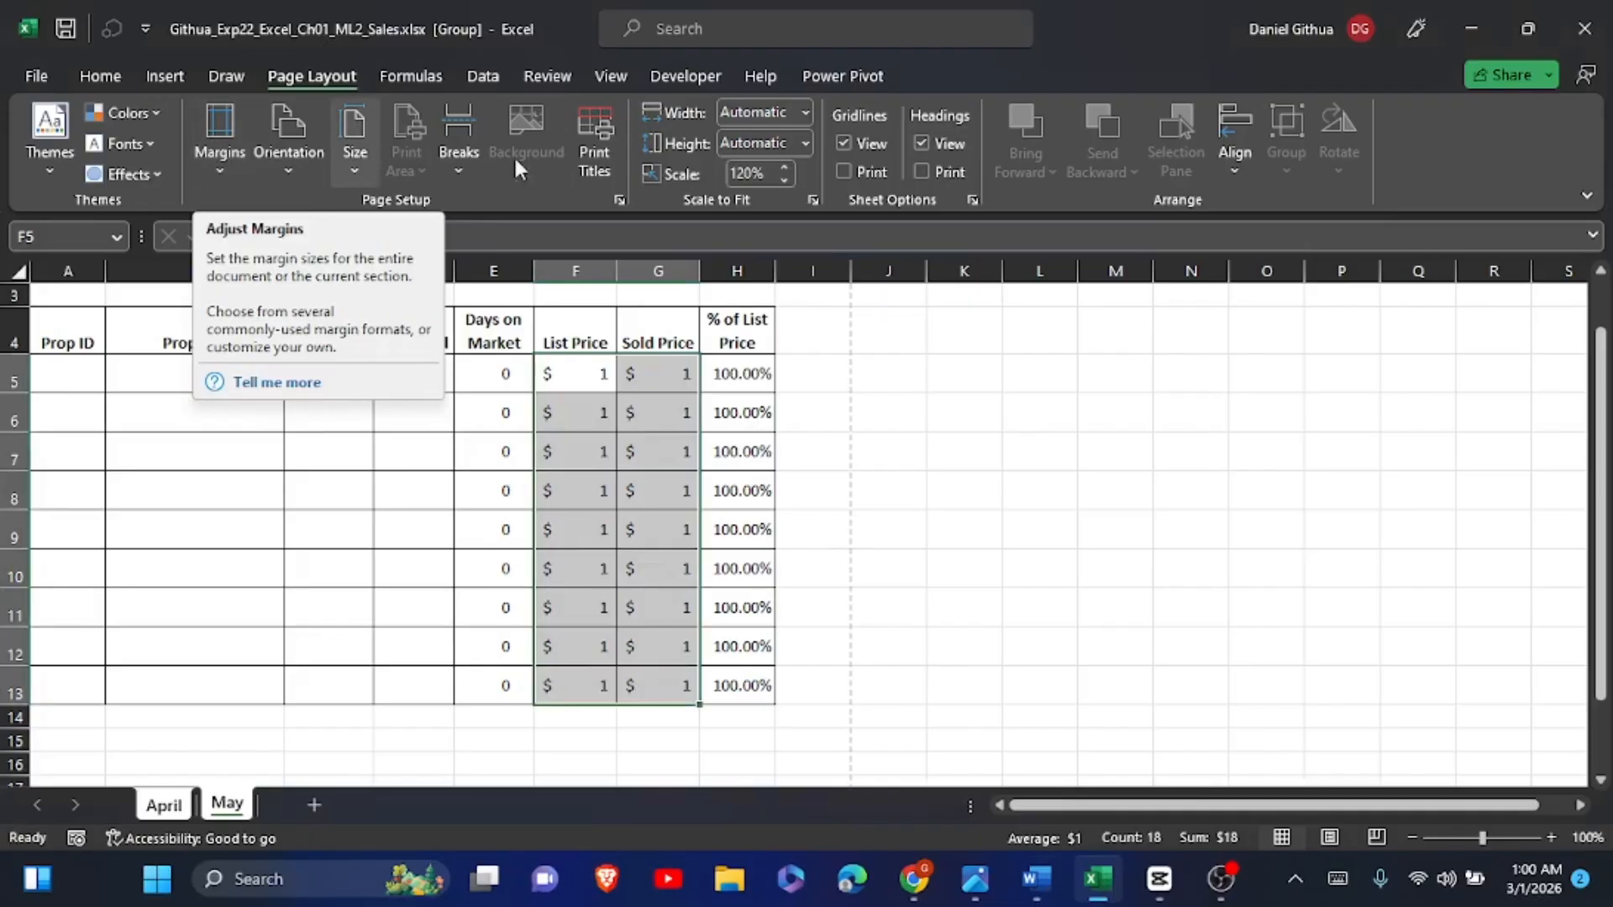
click(617, 202)
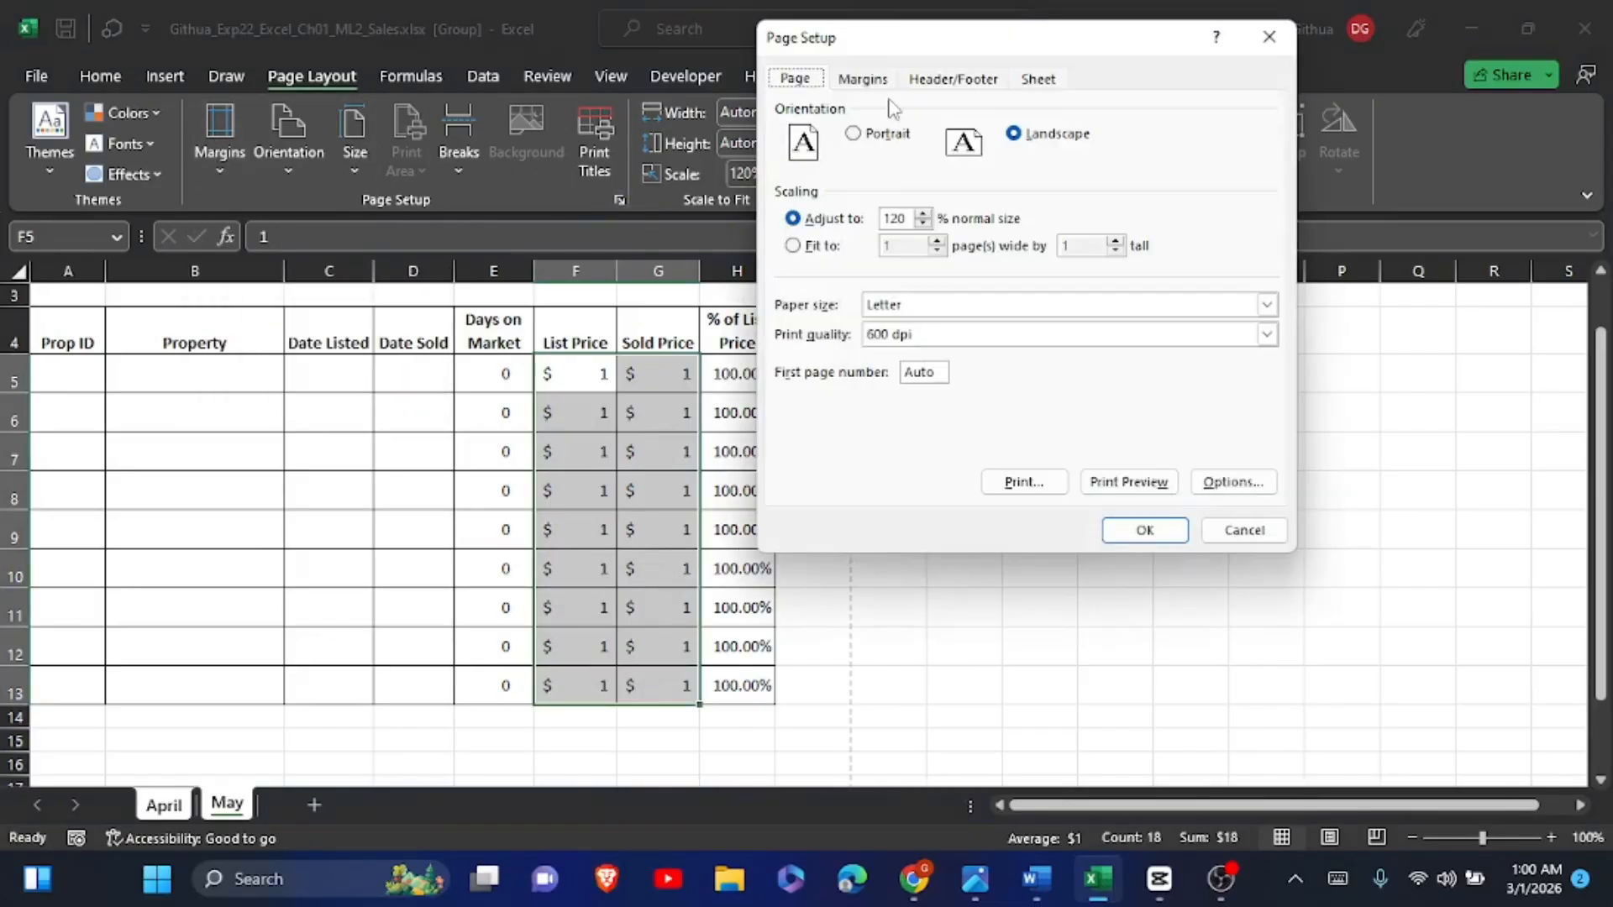
click(942, 86)
click(1089, 228)
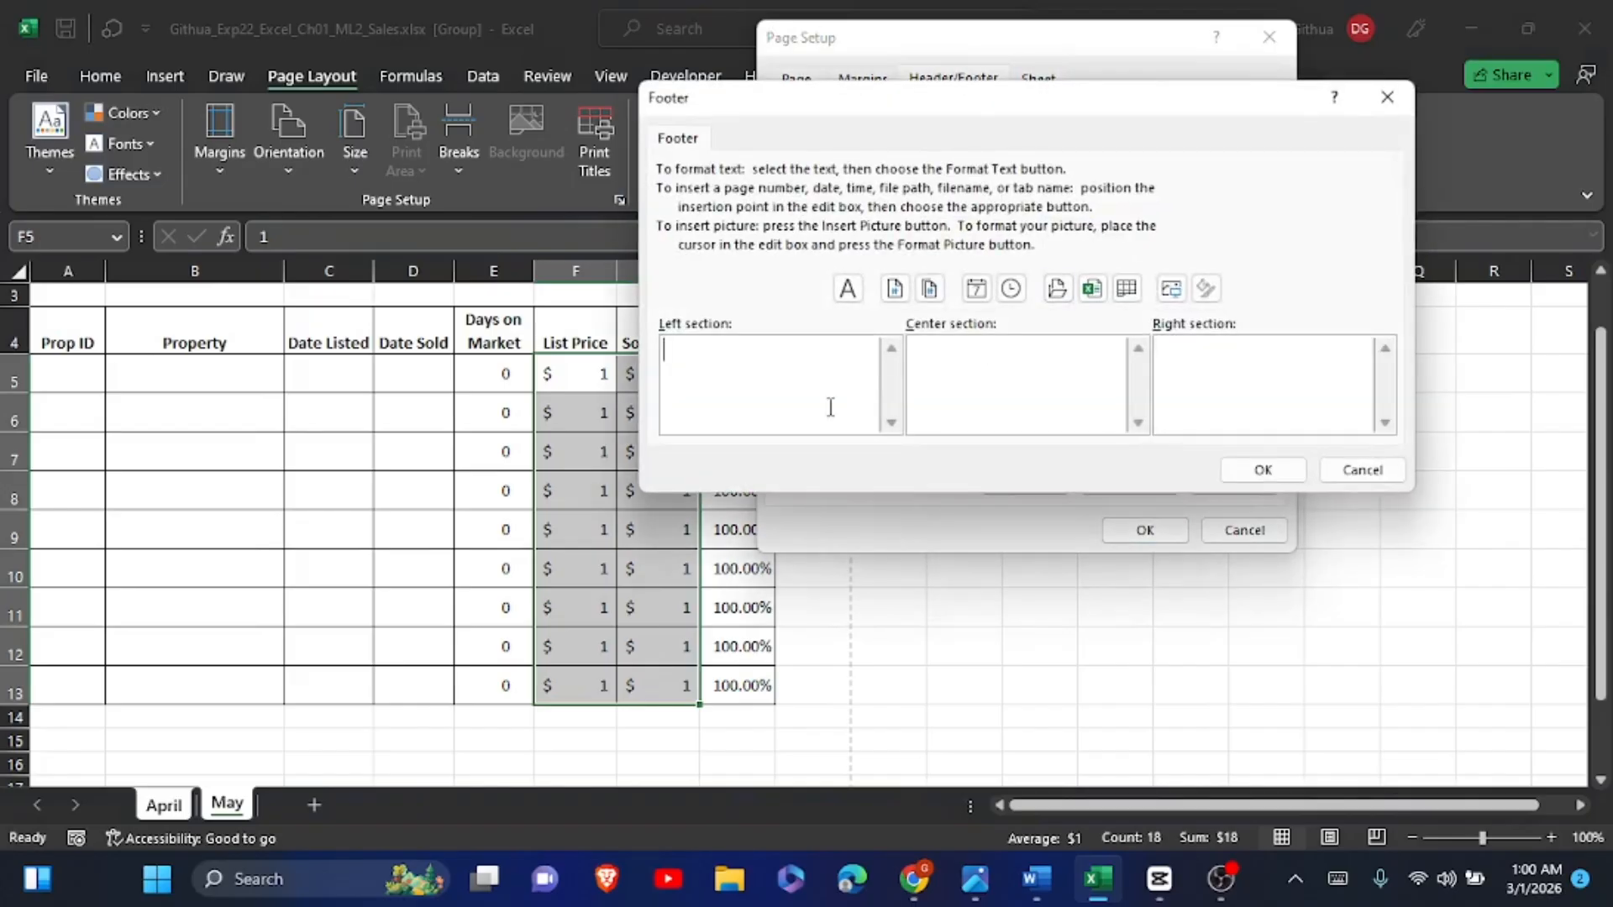
text(Exploring Series)
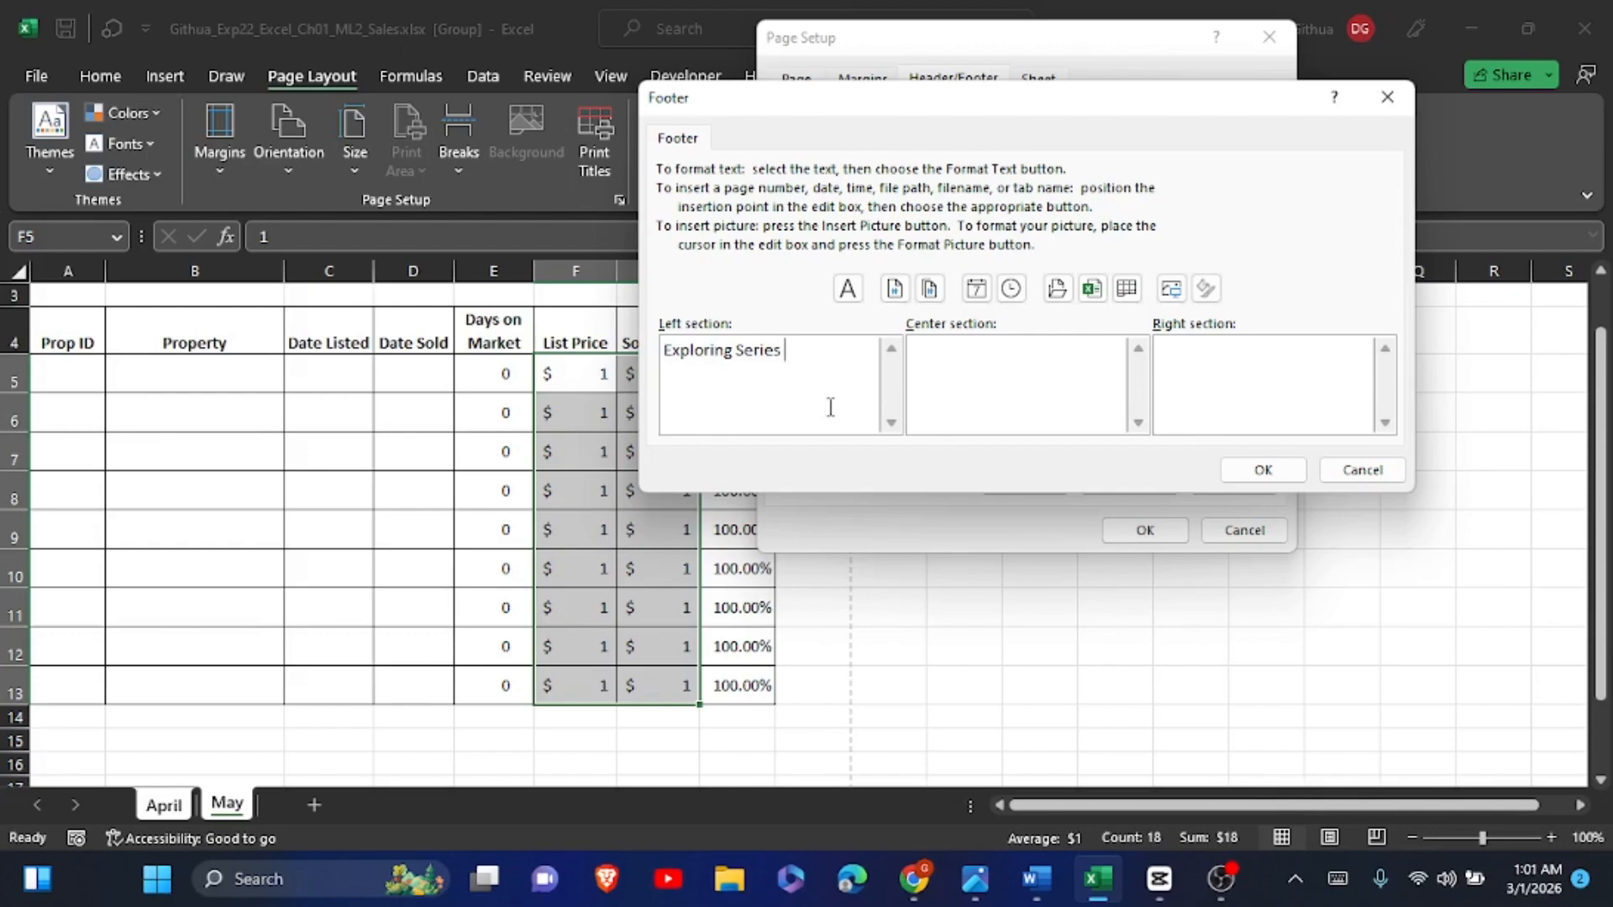
Step: Insert the sheet name code in the footer's center section and the file name code in its right section, and apply the page setup
click(974, 377)
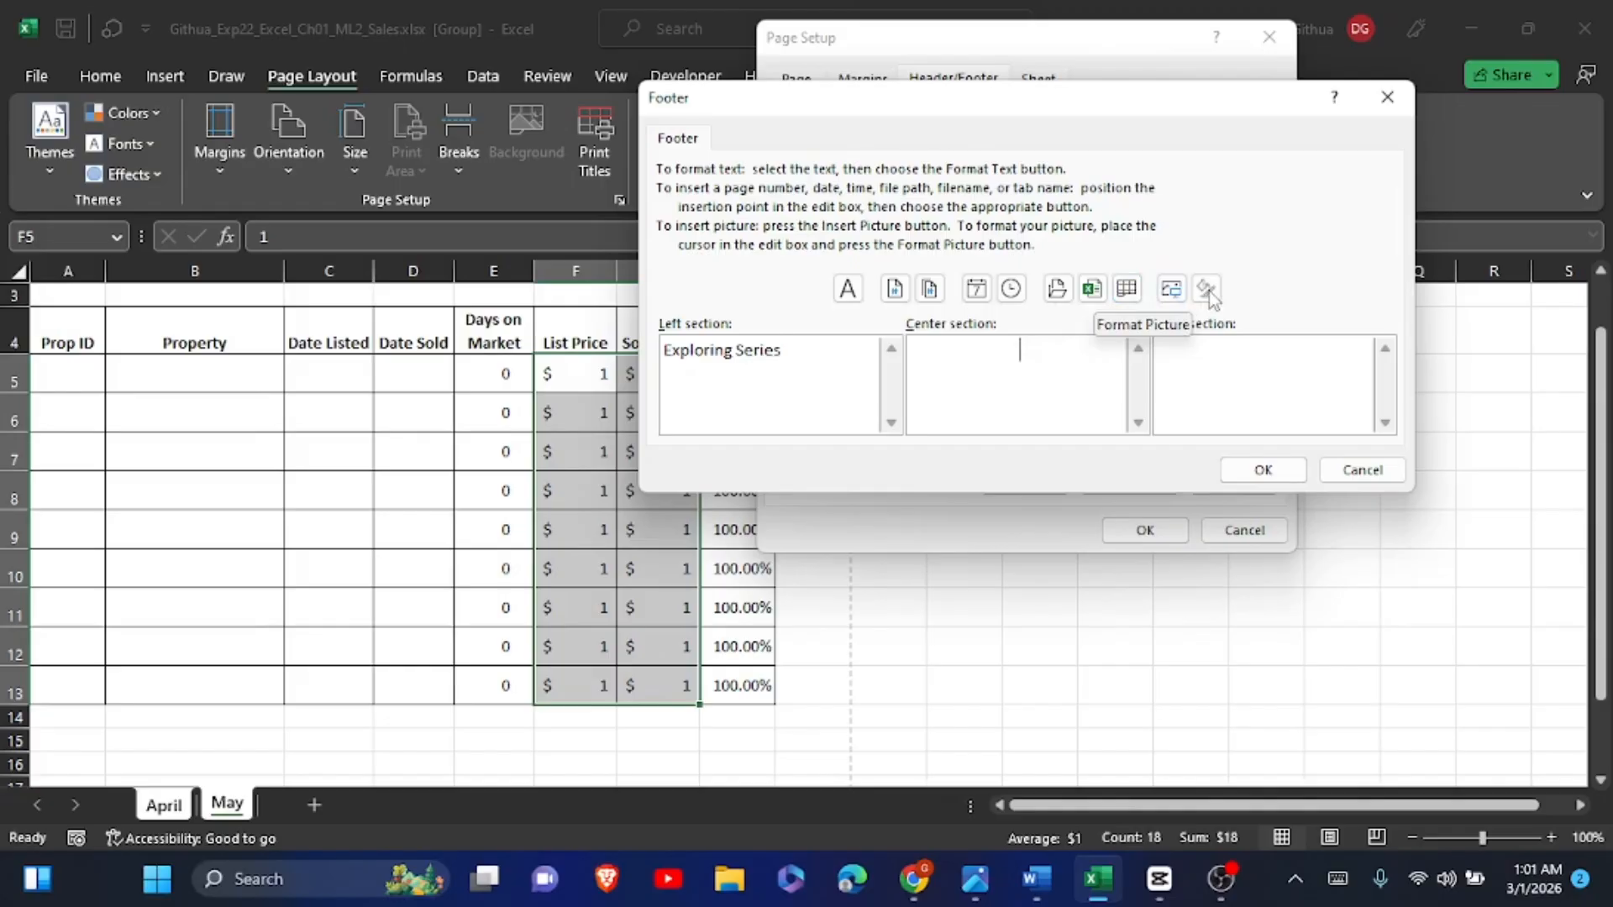
click(1127, 289)
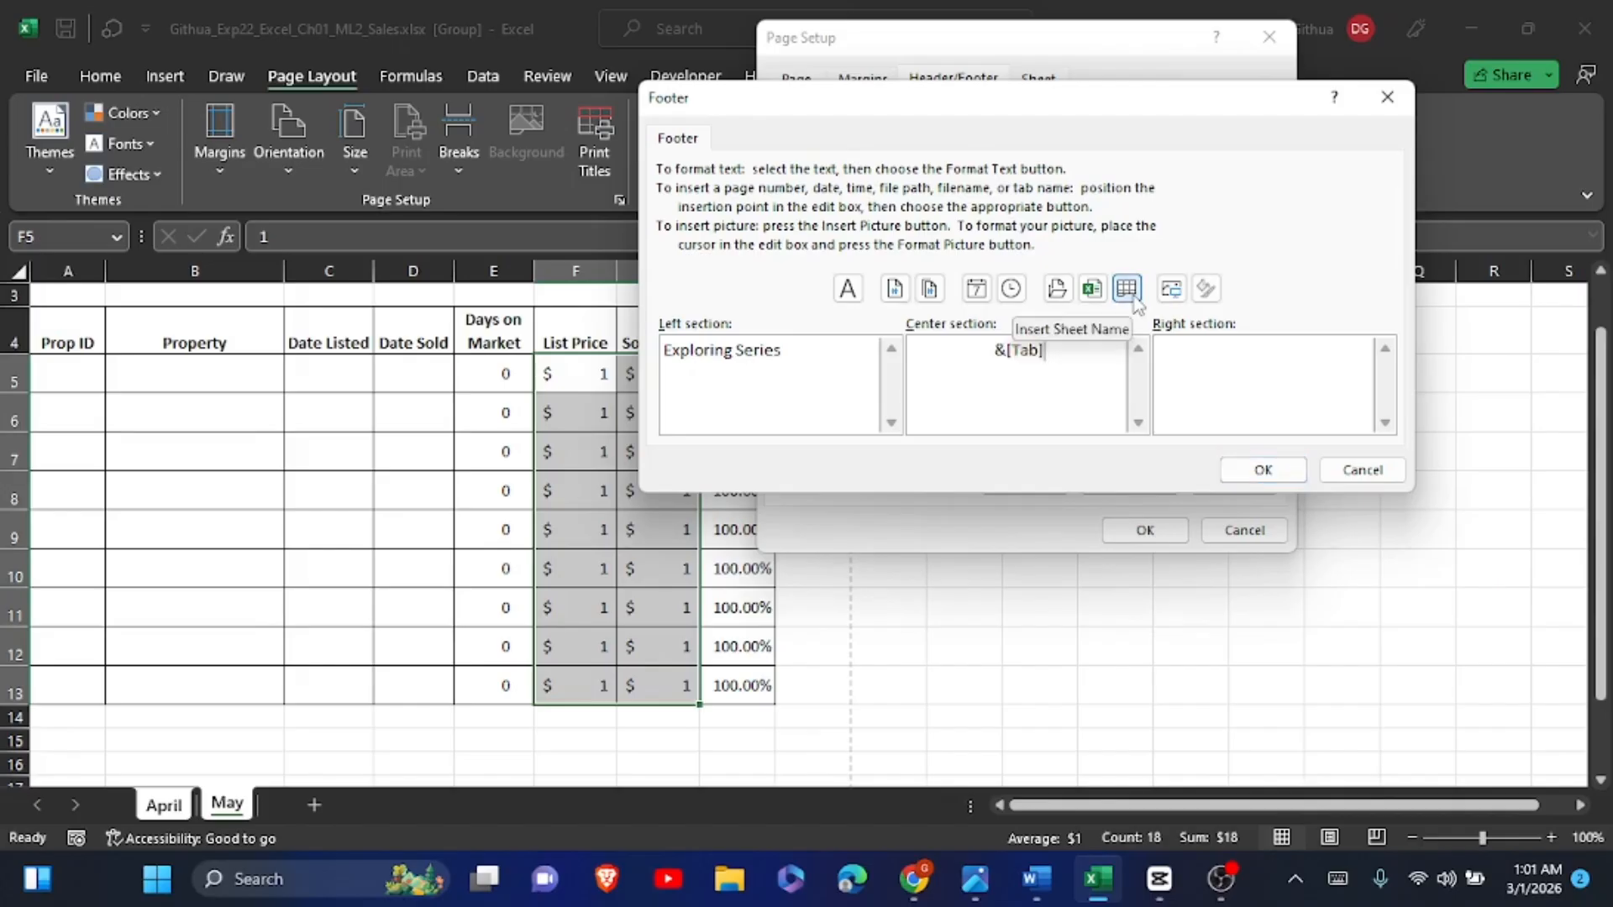
click(1175, 348)
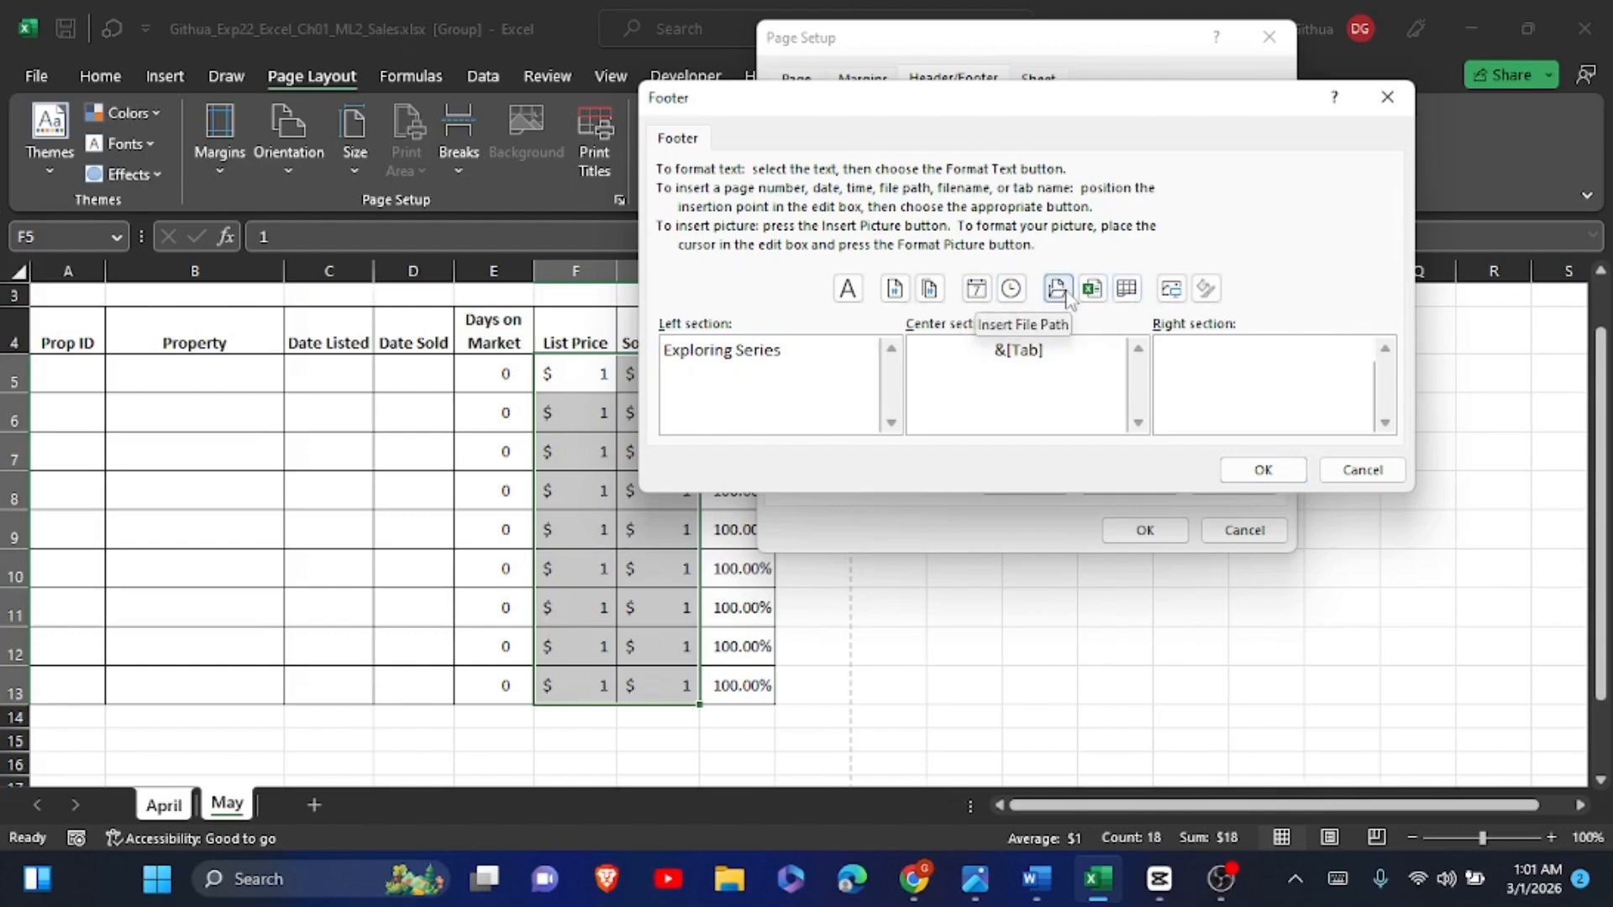
click(1092, 294)
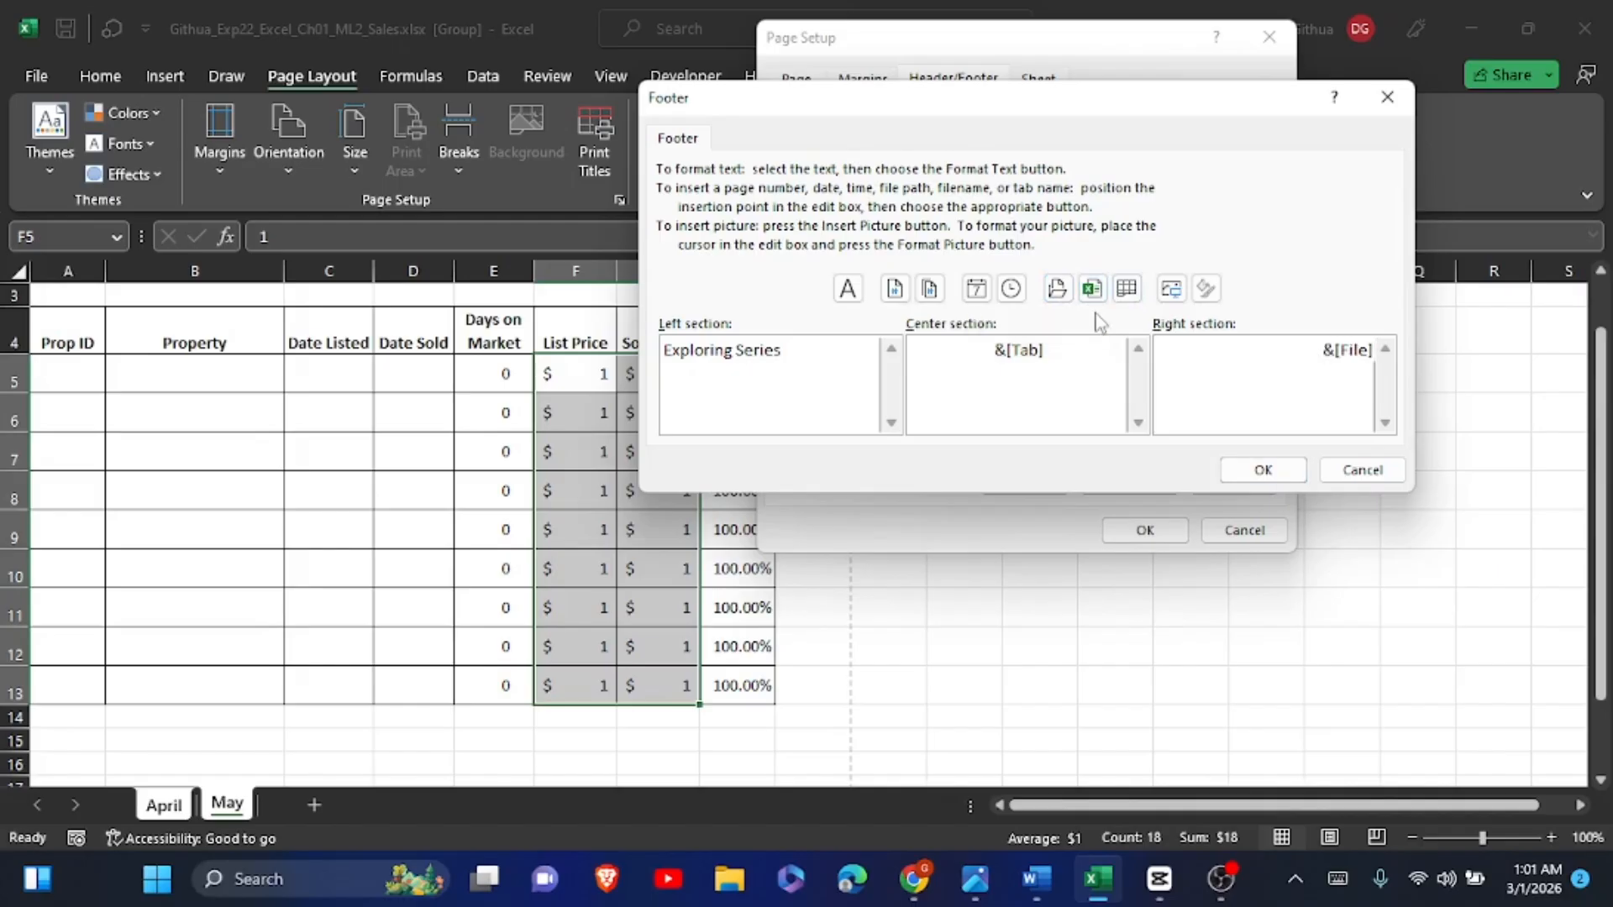
click(1260, 469)
click(1164, 522)
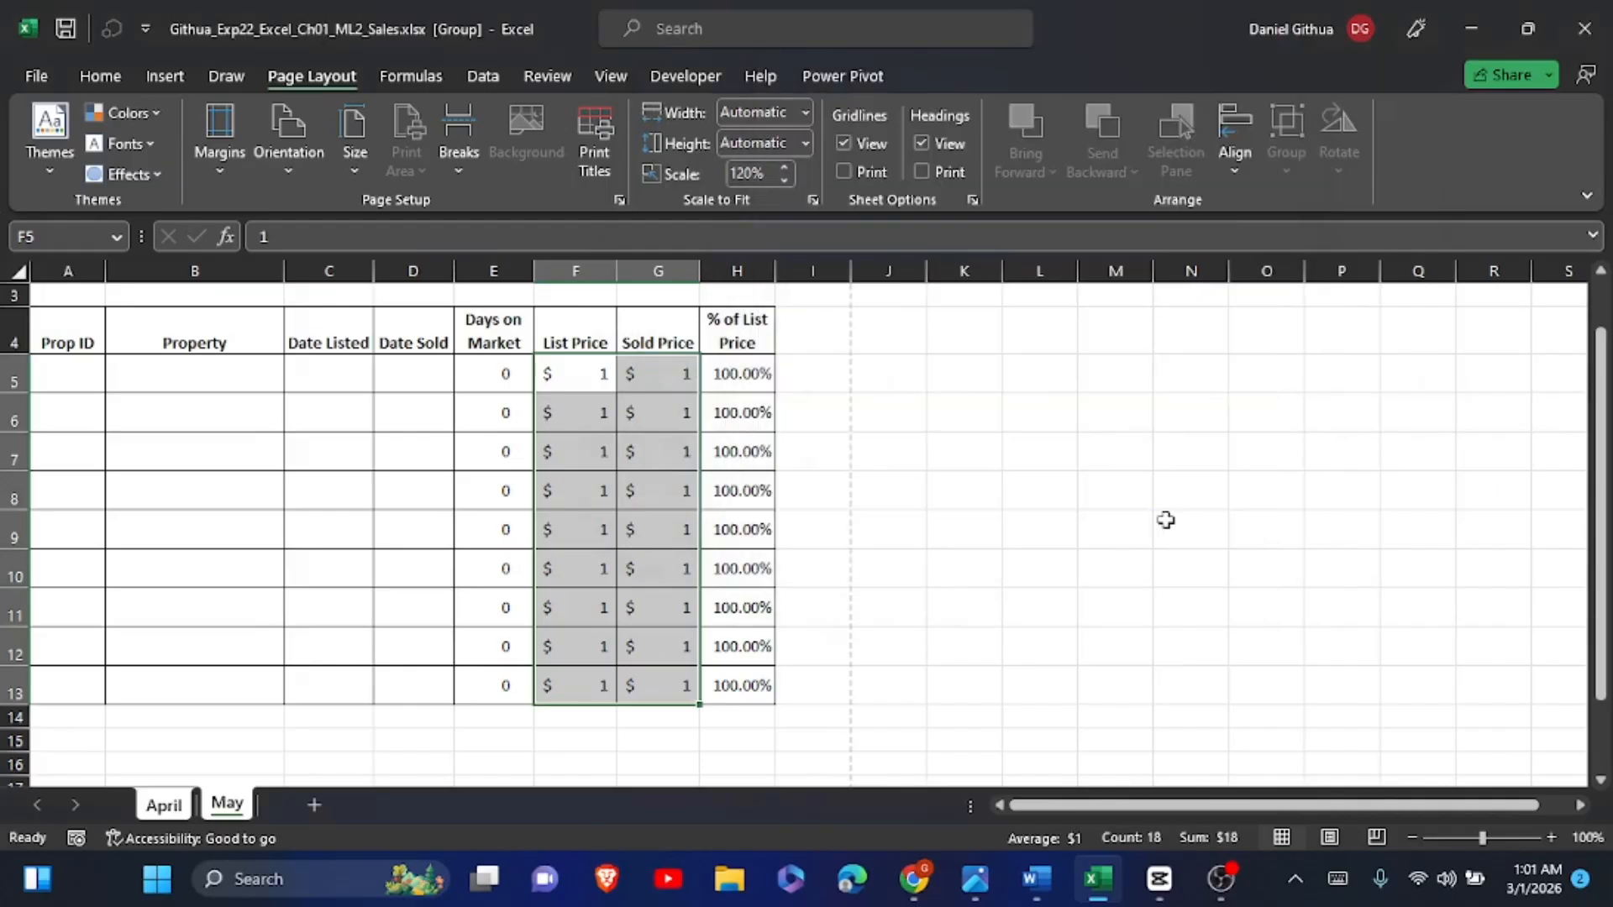